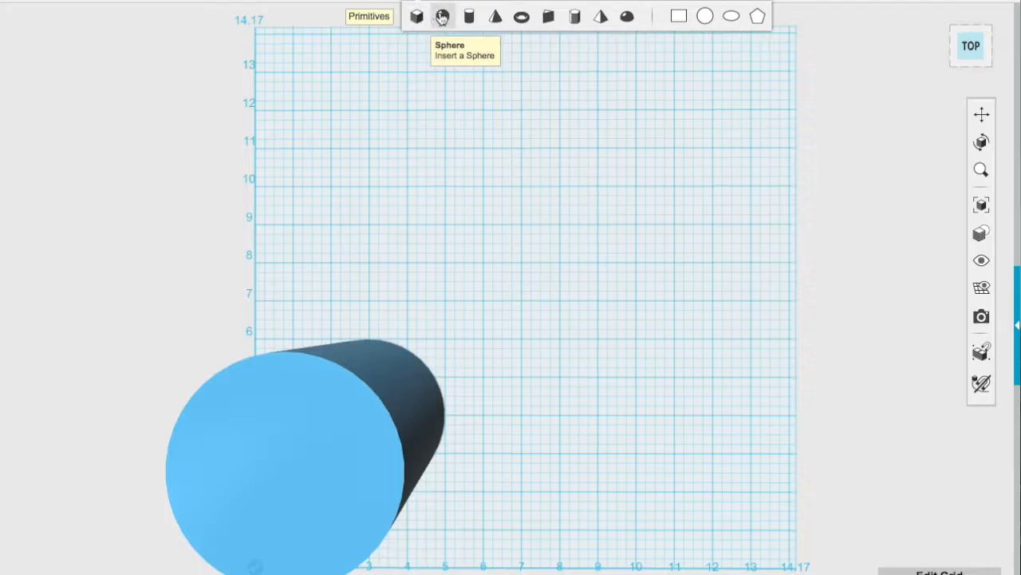
# - Insert a hemisphere about 4 in across on the grid behind the large cylinder, centred near position 2, 9
pyautogui.click(616, 35)
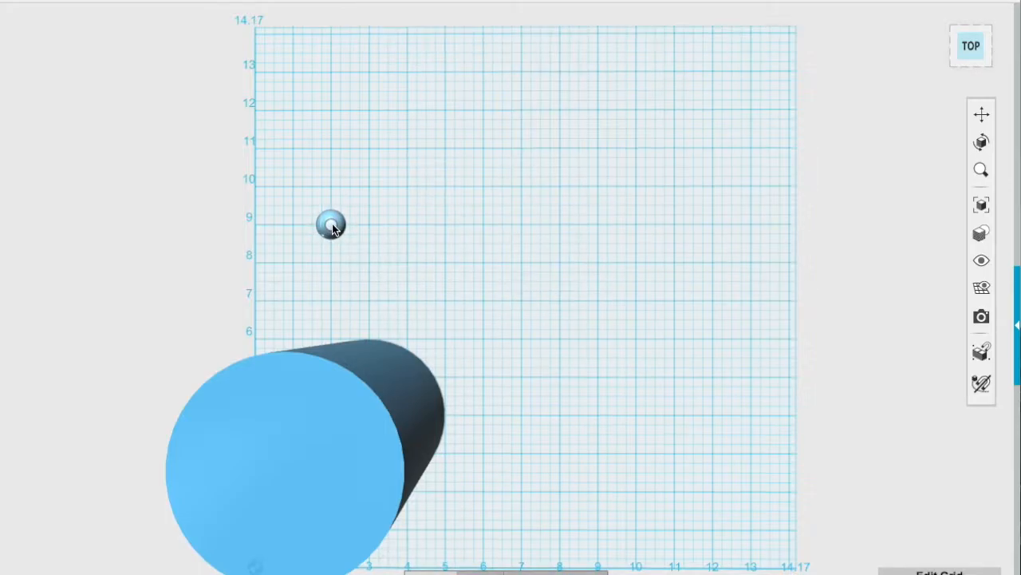
pyautogui.click(333, 226)
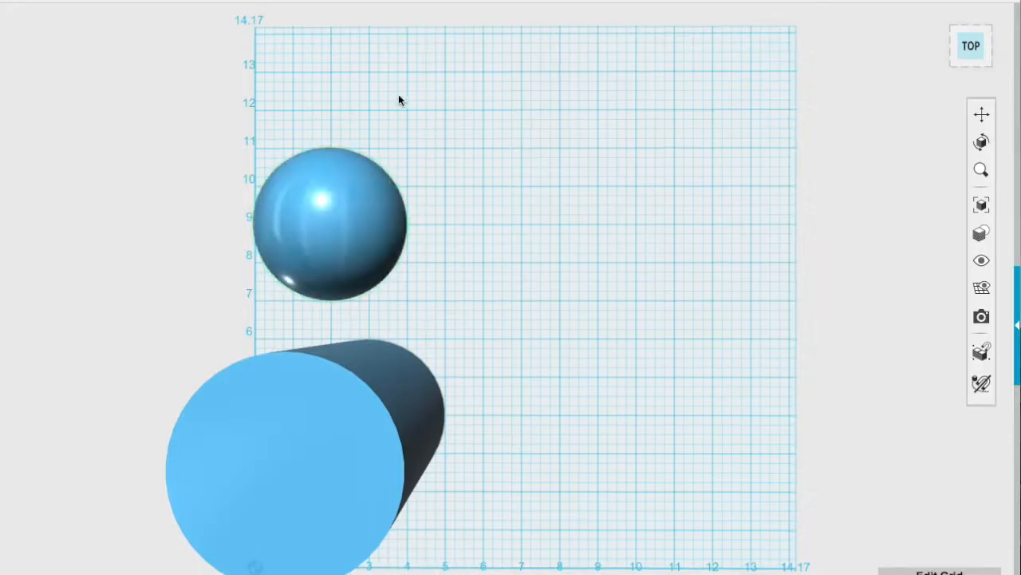
# - Insert a small 0.5 in cylinder near grid position 13, 2 and place a matching torus around its top edge
pyautogui.moveTo(415, 1)
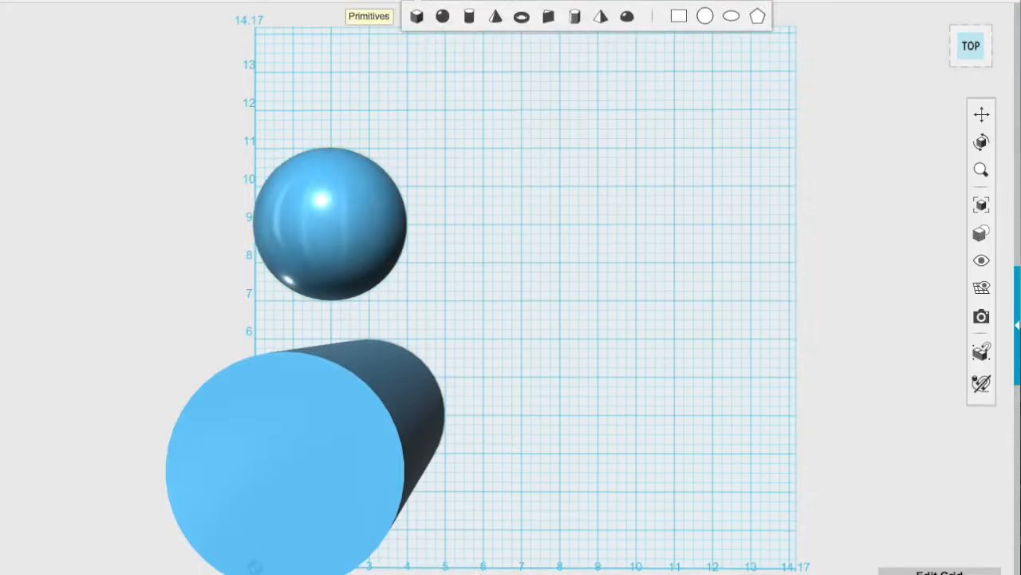
pyautogui.click(469, 17)
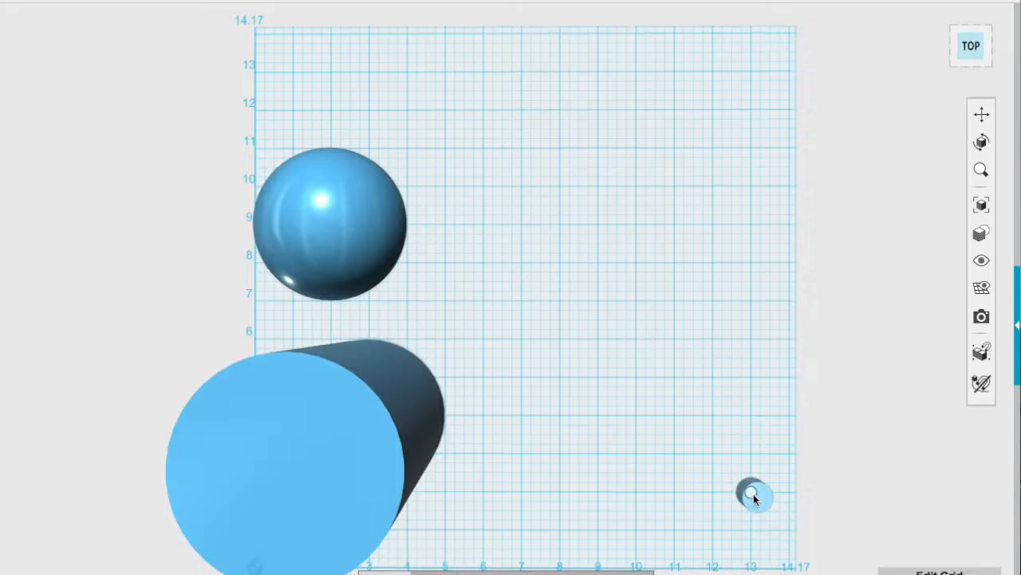
pyautogui.write('.5')
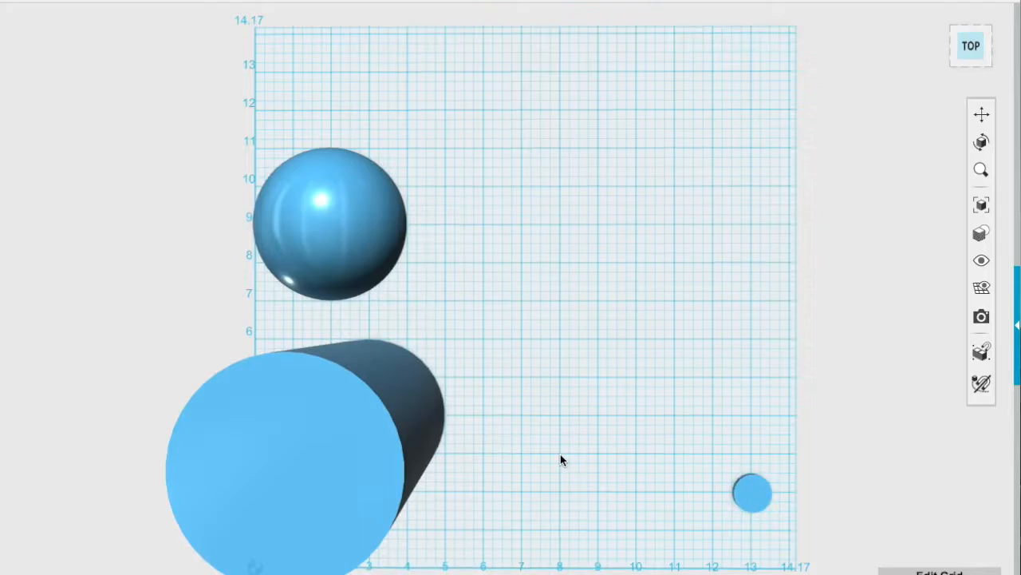
pyautogui.click(522, 16)
pyautogui.click(753, 495)
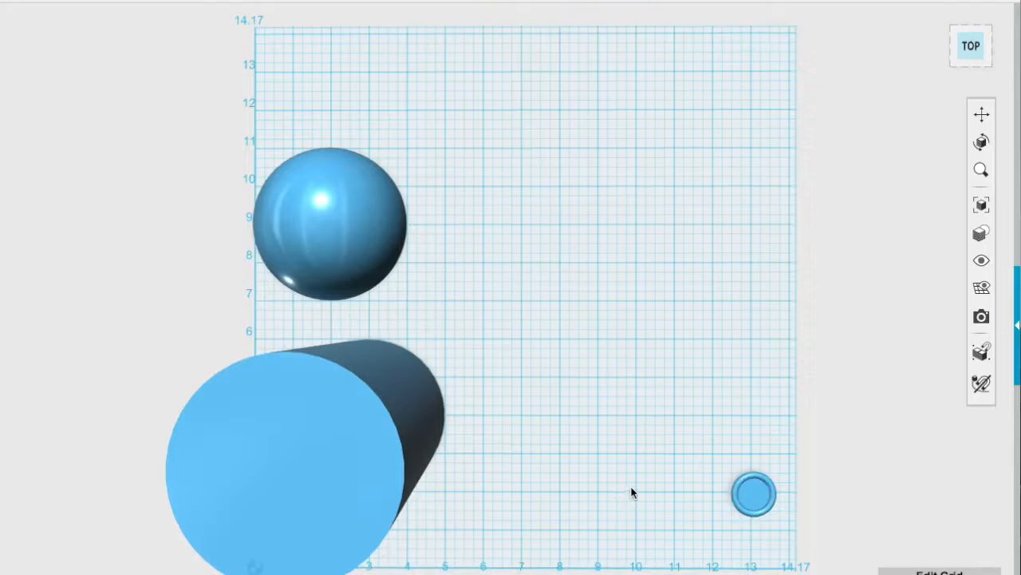
# - Group the small cylinder with its torus ring
pyautogui.moveTo(632, 492); pyautogui.dragTo(662, 415, button='right')
pyautogui.moveTo(835, 515); pyautogui.dragTo(727, 525, button='right')
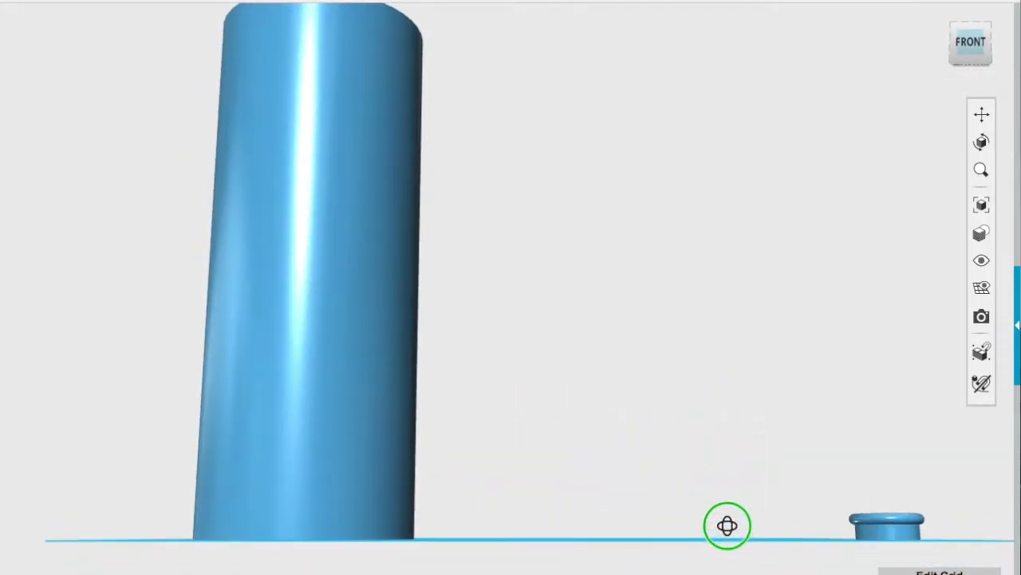
pyautogui.moveTo(727, 525); pyautogui.dragTo(735, 561, button='right')
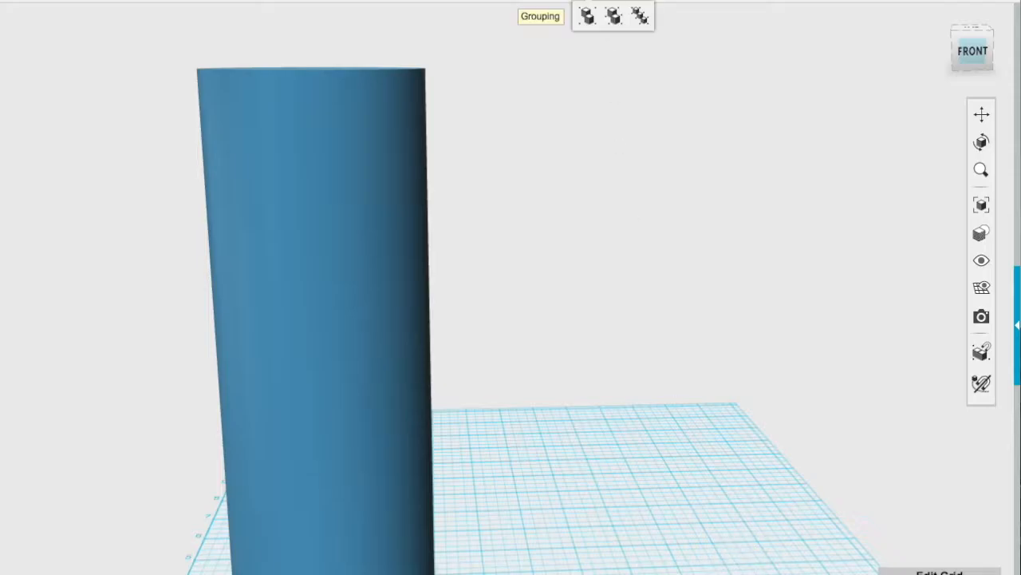
# - Sketch a circle on the grid beside the ringed cylinder and extrude it upward with a 10-degree taper
pyautogui.moveTo(417, 16)
pyautogui.click(705, 16)
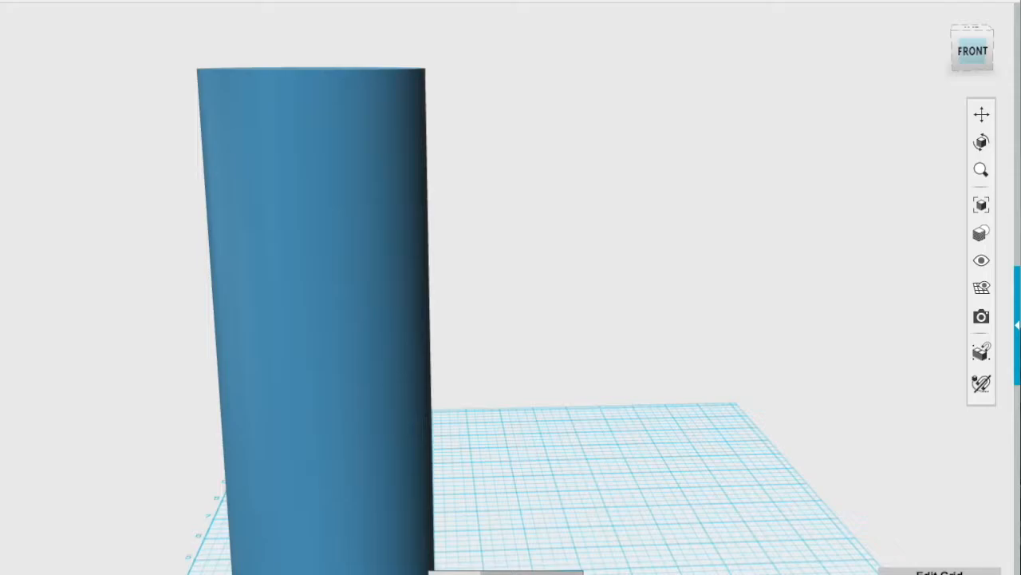
pyautogui.moveTo(716, 563)
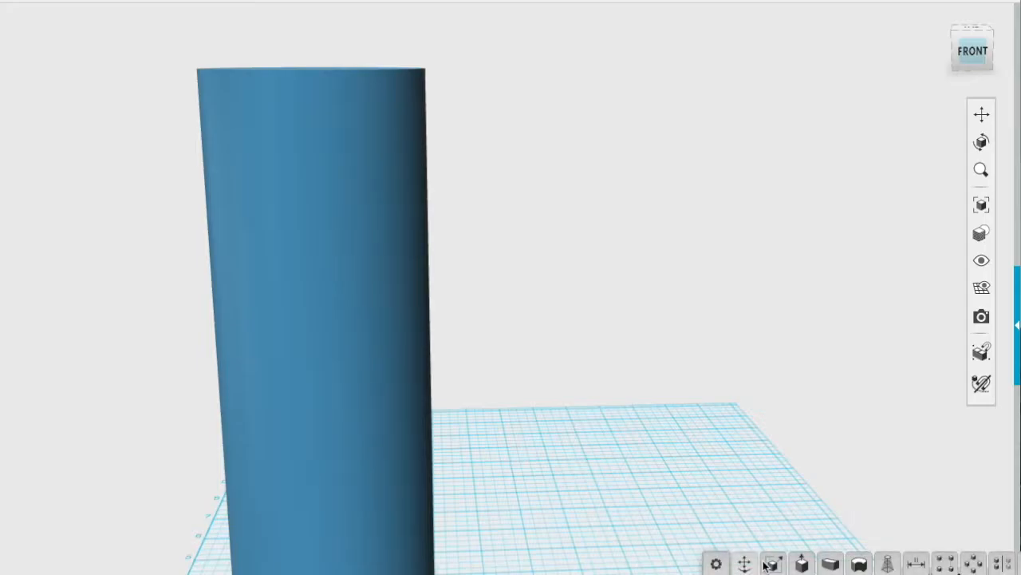
pyautogui.moveTo(707, 569)
pyautogui.mouseDown()
pyautogui.moveTo(710, 555)
pyautogui.moveTo(707, 573)
pyautogui.moveTo(713, 562)
pyautogui.mouseUp()
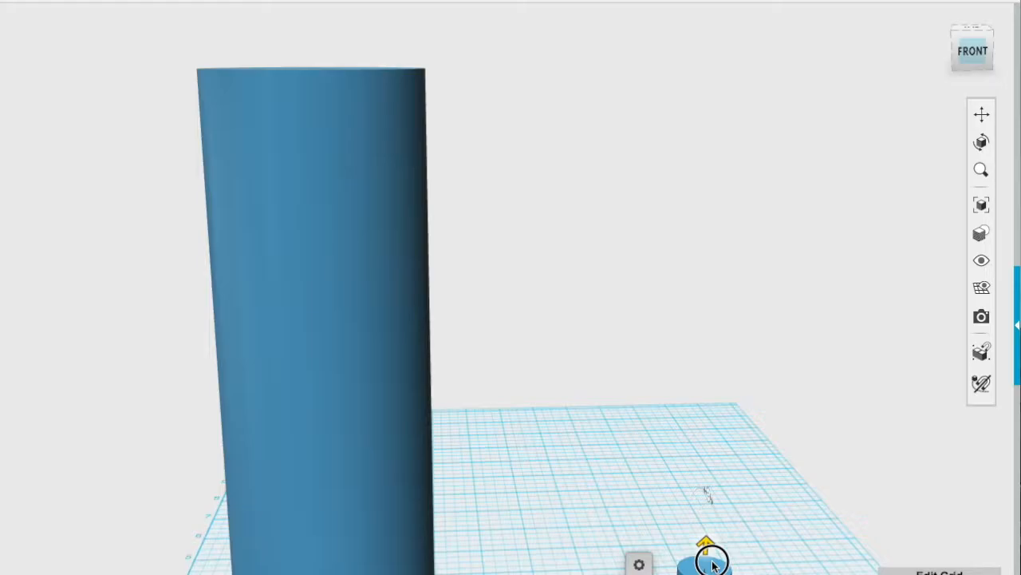
pyautogui.moveTo(661, 567); pyautogui.dragTo(731, 573, button='right')
pyautogui.click(770, 419)
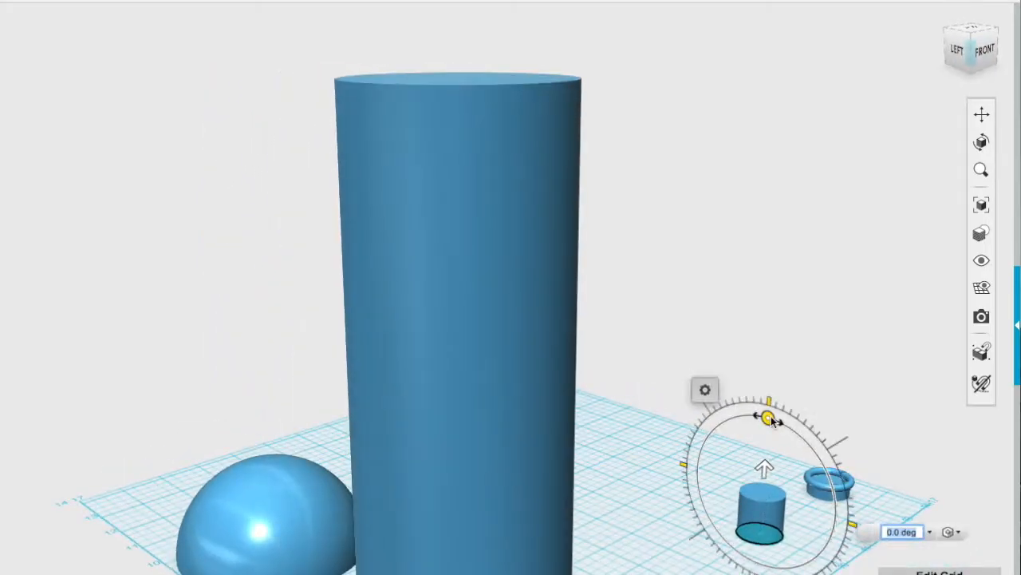
pyautogui.write('10')
pyautogui.press('Return')
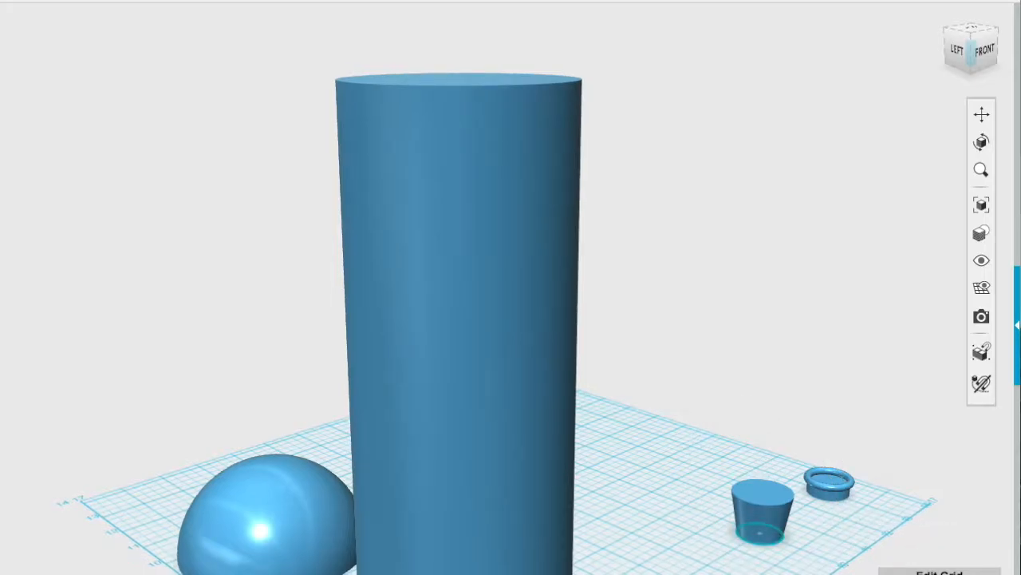
# - Snap the hemisphere's curved face onto the top face of the tapered extrusion
pyautogui.press('j')
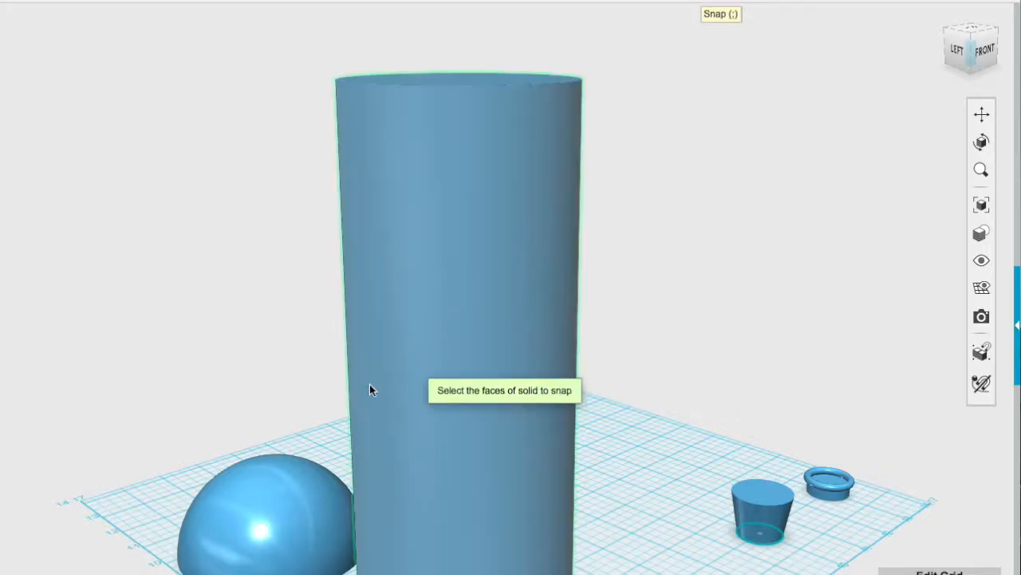
pyautogui.click(277, 501)
pyautogui.click(760, 489)
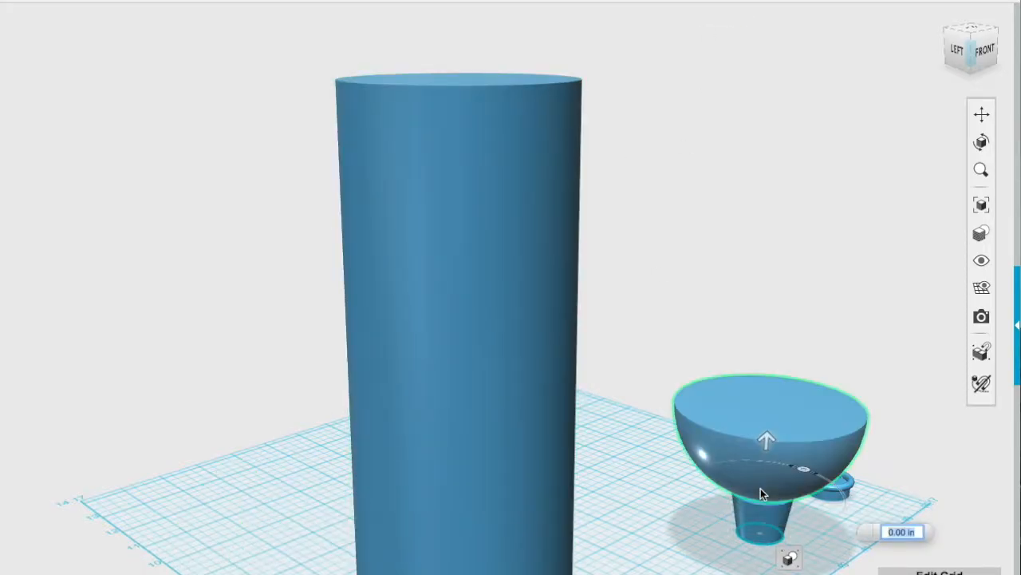
# - Rotate the snapped hemisphere and tapered neck 180 degrees so that the neck points upward
pyautogui.click(790, 556)
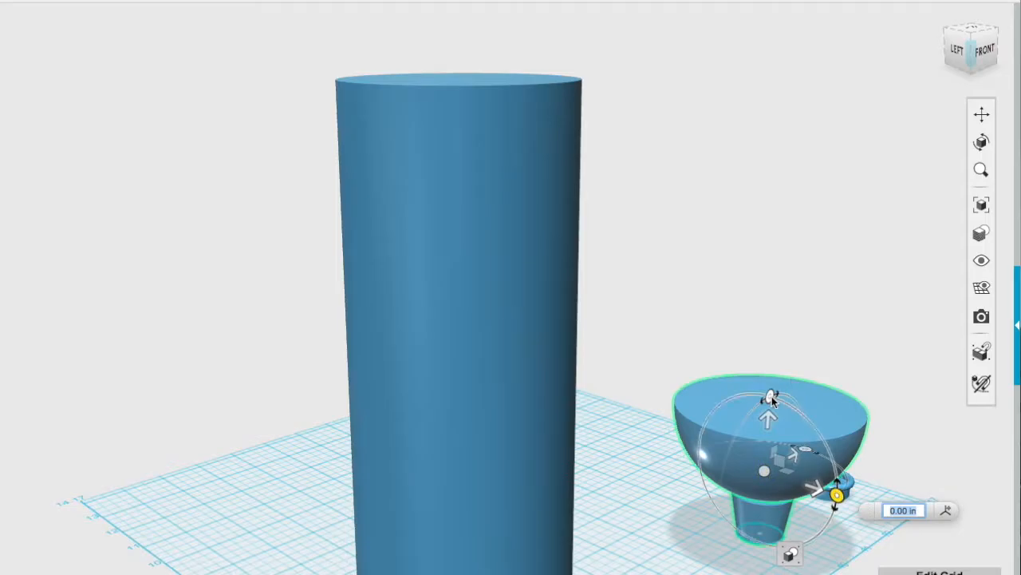
pyautogui.click(772, 398)
pyautogui.write('180')
pyautogui.press('Return')
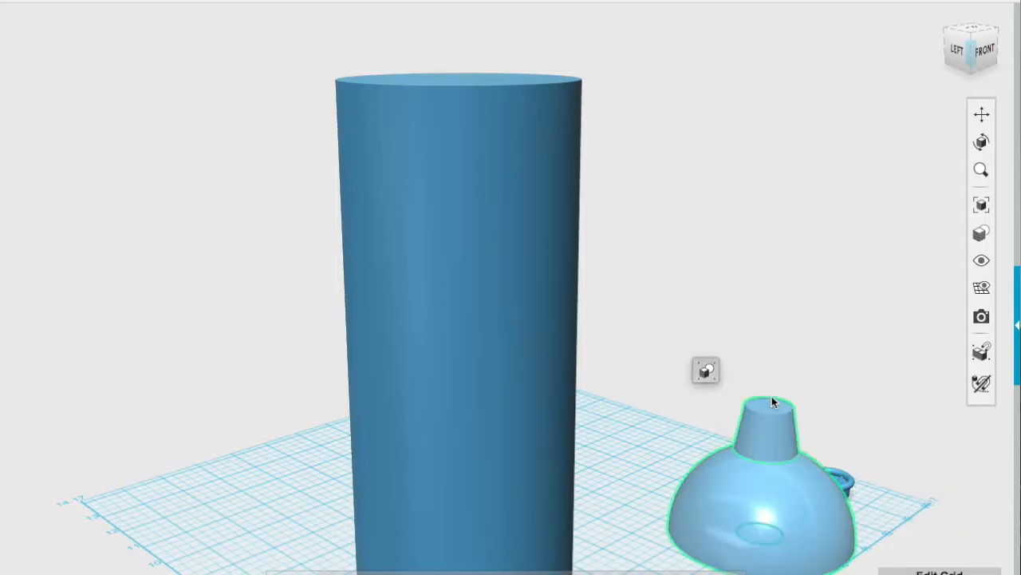
# - Ungroup the hemisphere and the tapered neck
pyautogui.moveTo(795, 475); pyautogui.dragTo(660, 441, button='right')
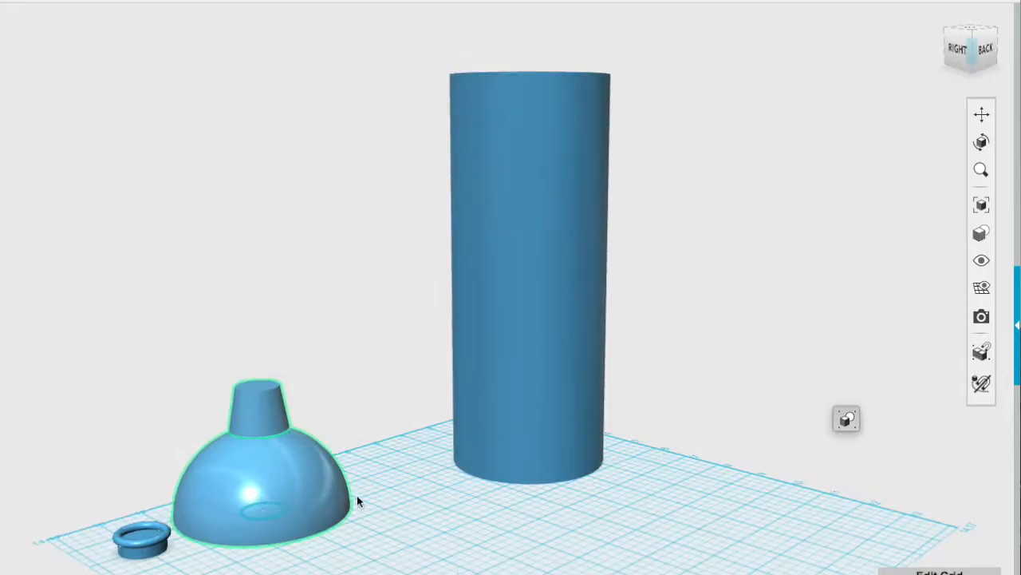
pyautogui.click(278, 400)
pyautogui.click(301, 416)
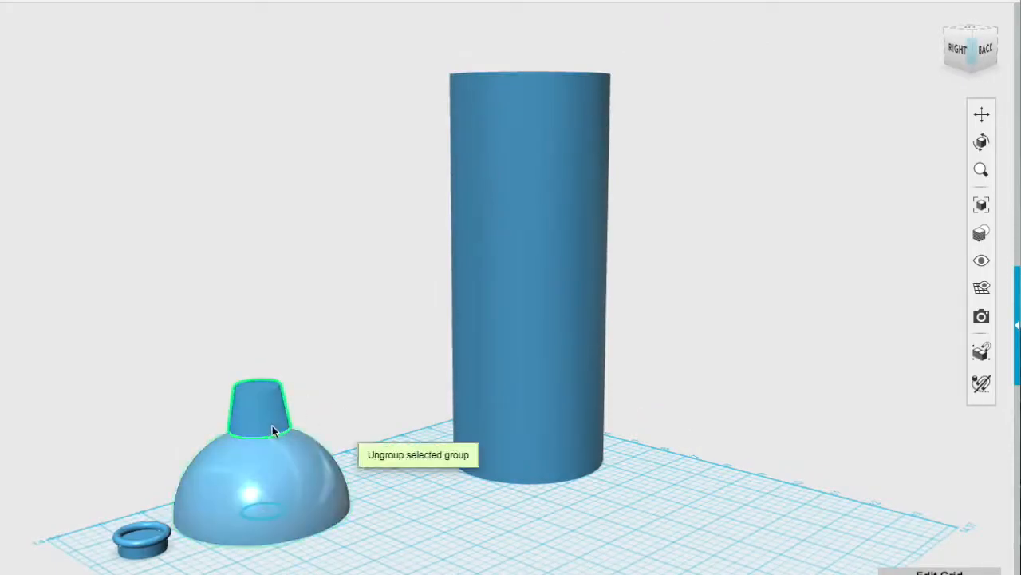
# - Move the tapered neck down 0.5 in into the hemisphere
pyautogui.click(269, 405)
pyautogui.click(342, 559)
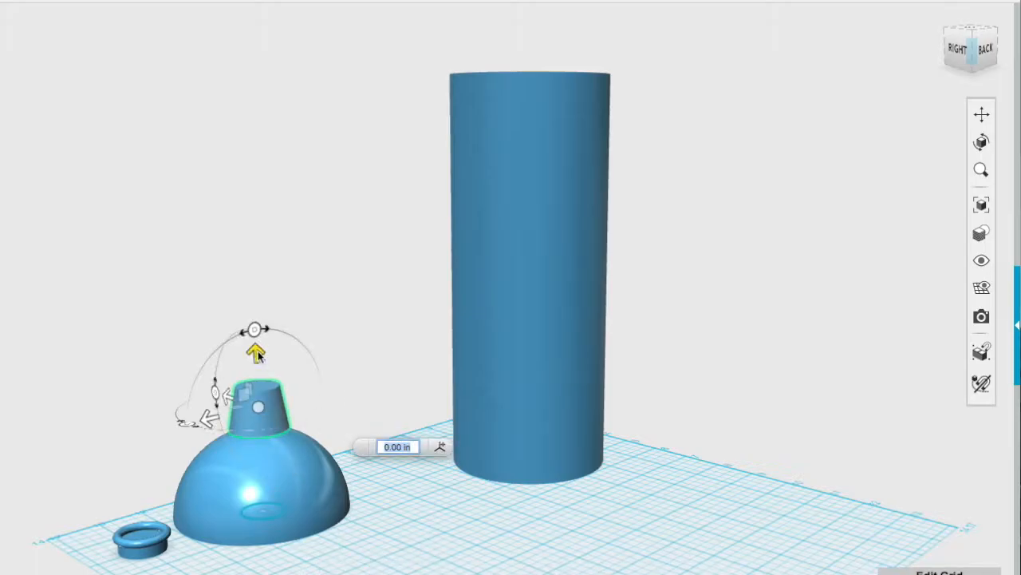
pyautogui.moveTo(256, 354); pyautogui.dragTo(258, 389)
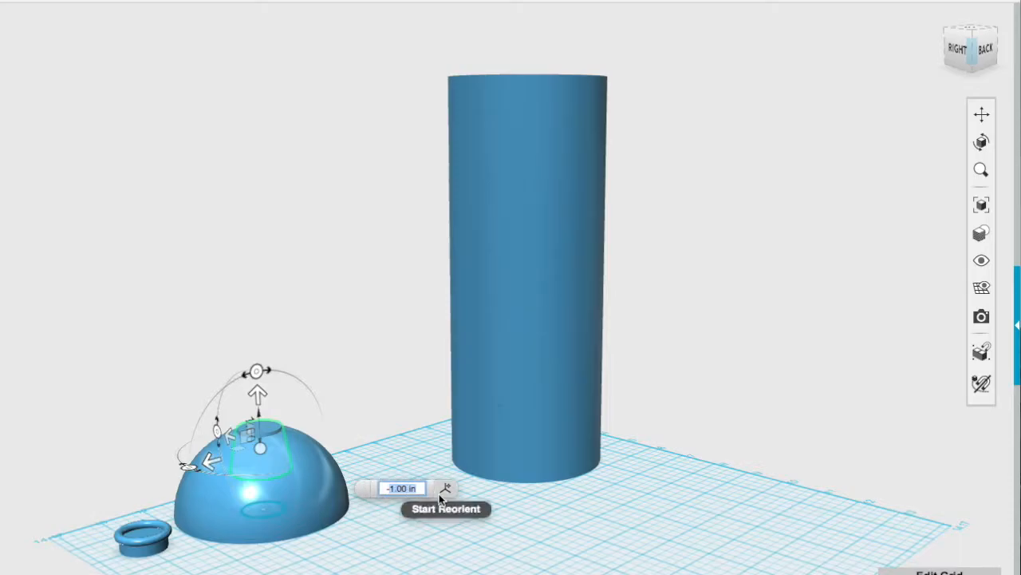
pyautogui.write('-.5')
pyautogui.press('Return')
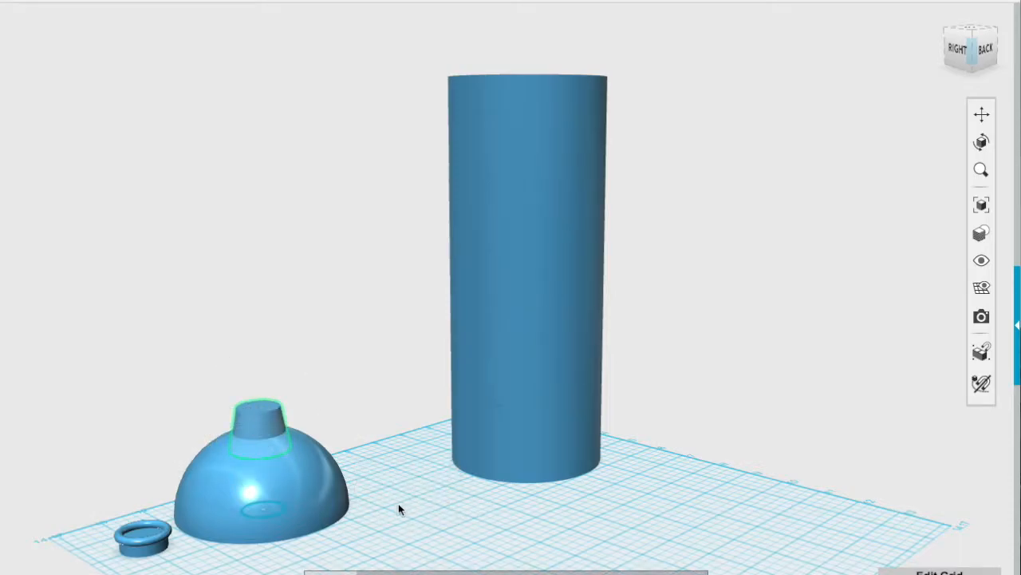
# - Merge the hemisphere and the tapered neck into one solid
pyautogui.moveTo(389, 478); pyautogui.dragTo(453, 455, button='right')
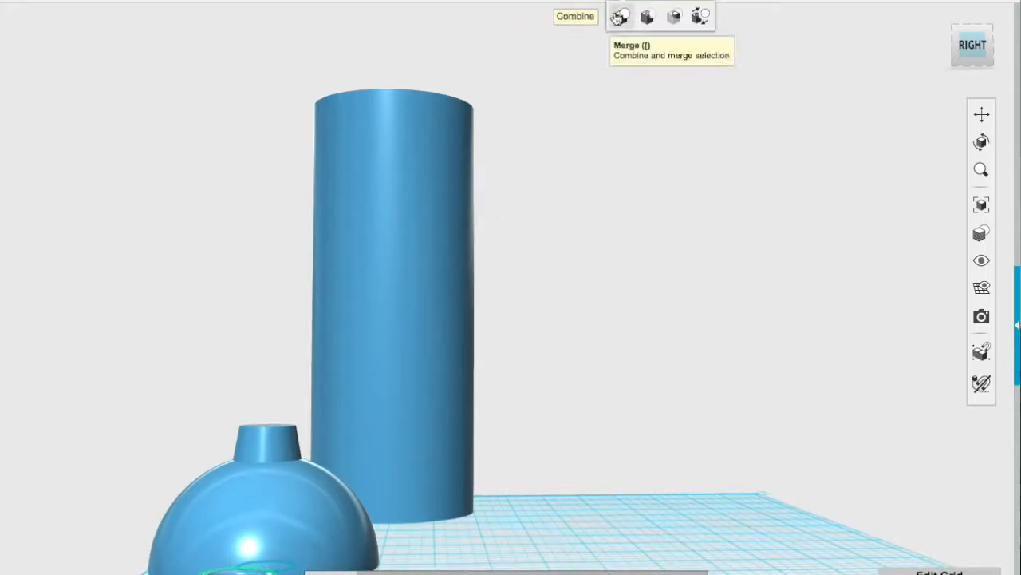
pyautogui.click(620, 18)
pyautogui.press('Return')
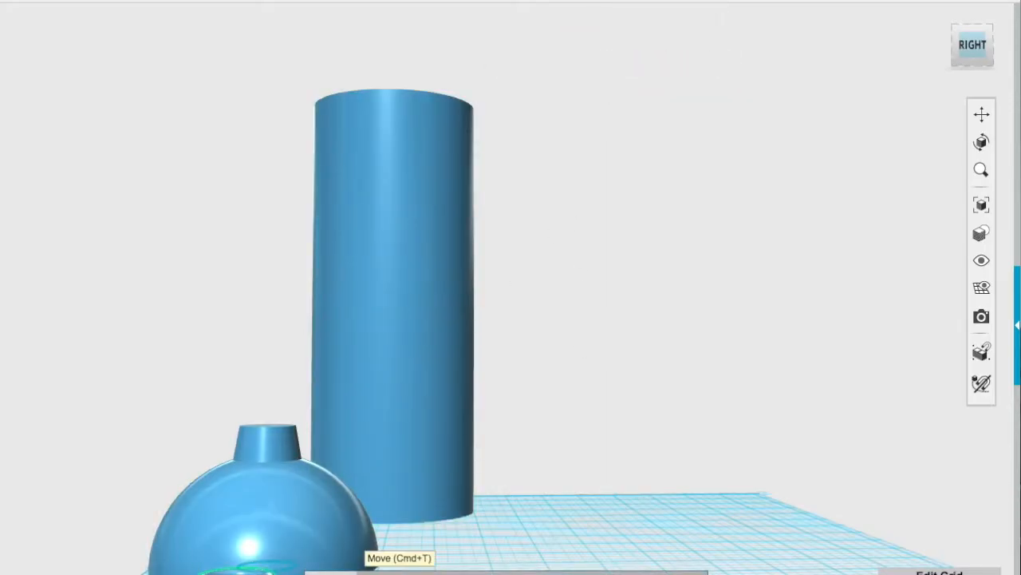
# - Flip the grouped small cylinder and torus upside down
pyautogui.click(351, 573)
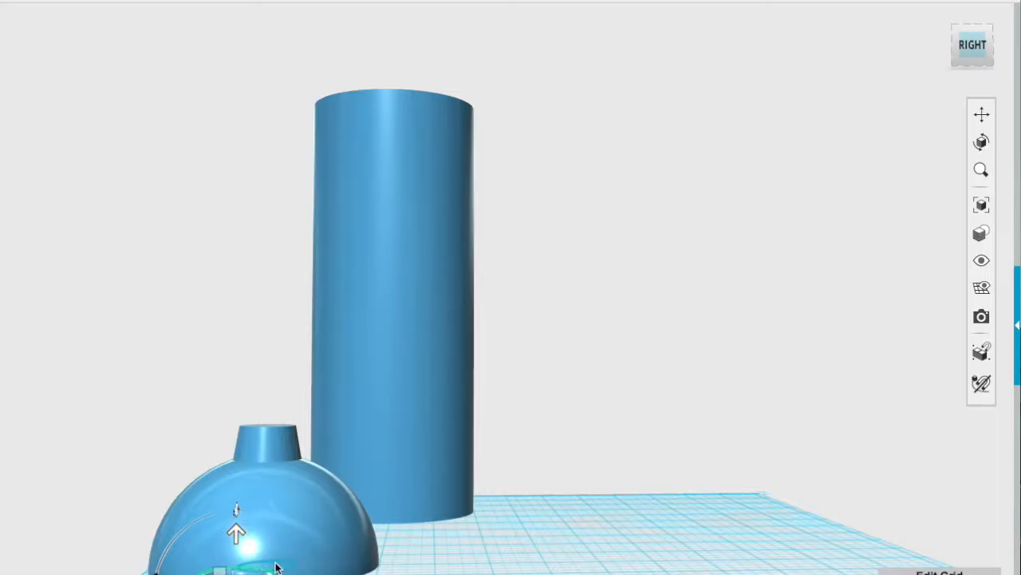
pyautogui.click(237, 509)
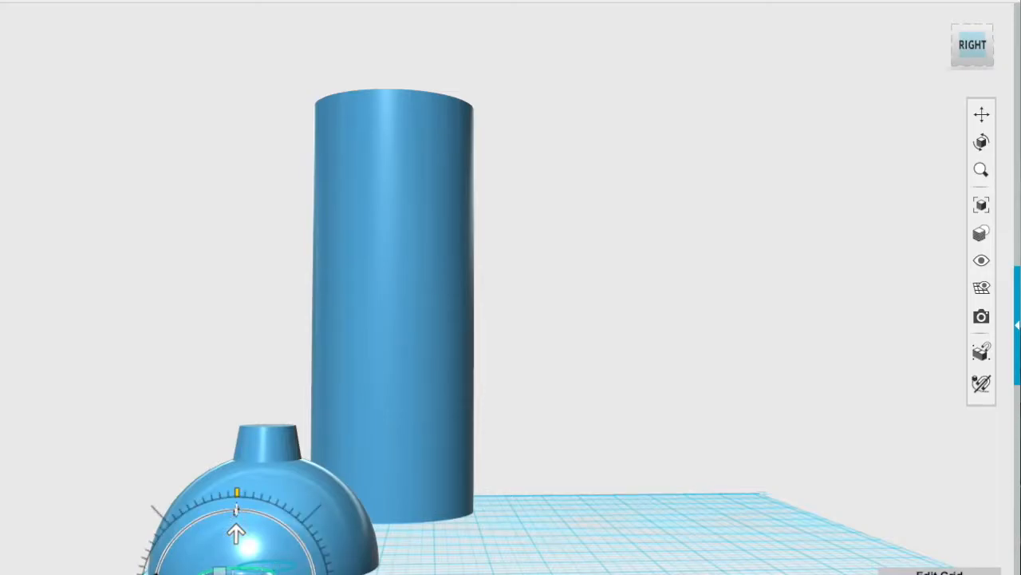
pyautogui.press('Return')
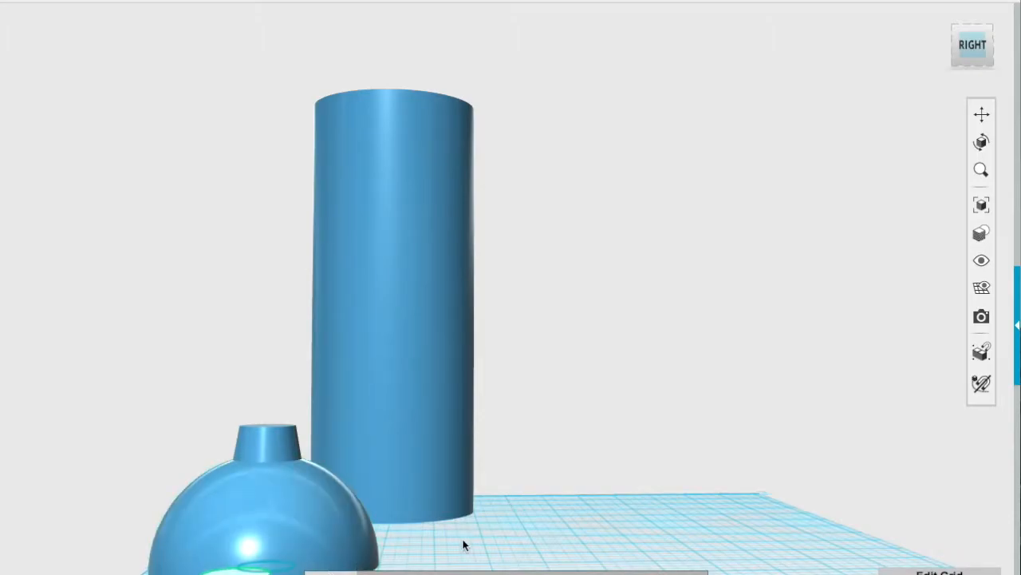
# - Snap the flipped cylinder-and-torus group onto the top face of the tapered neck
pyautogui.moveTo(408, 529); pyautogui.dragTo(445, 524, button='right')
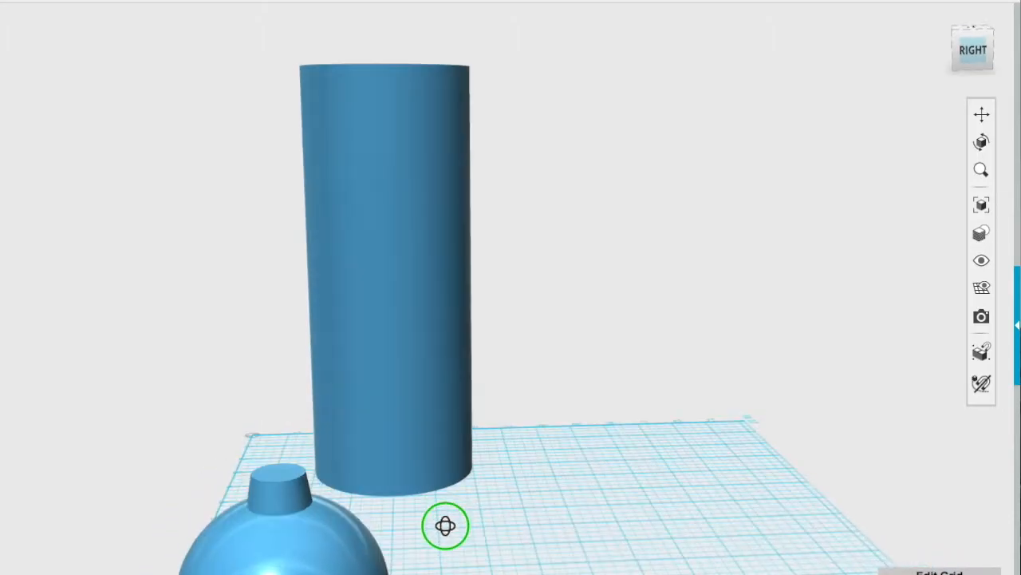
pyautogui.click(967, 30)
pyautogui.click(330, 561)
pyautogui.moveTo(504, 481); pyautogui.dragTo(510, 340, button='right')
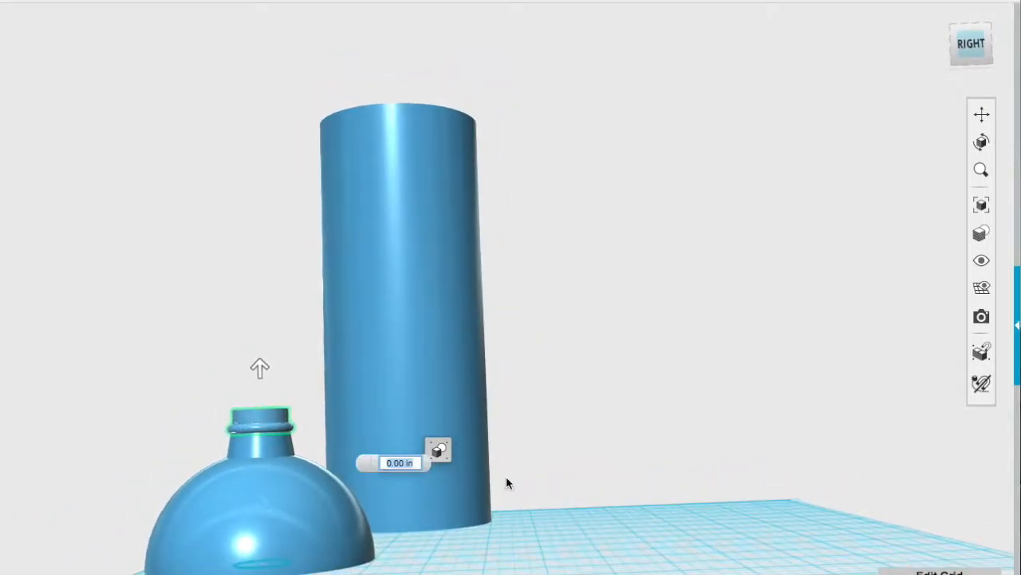
pyautogui.click(540, 560)
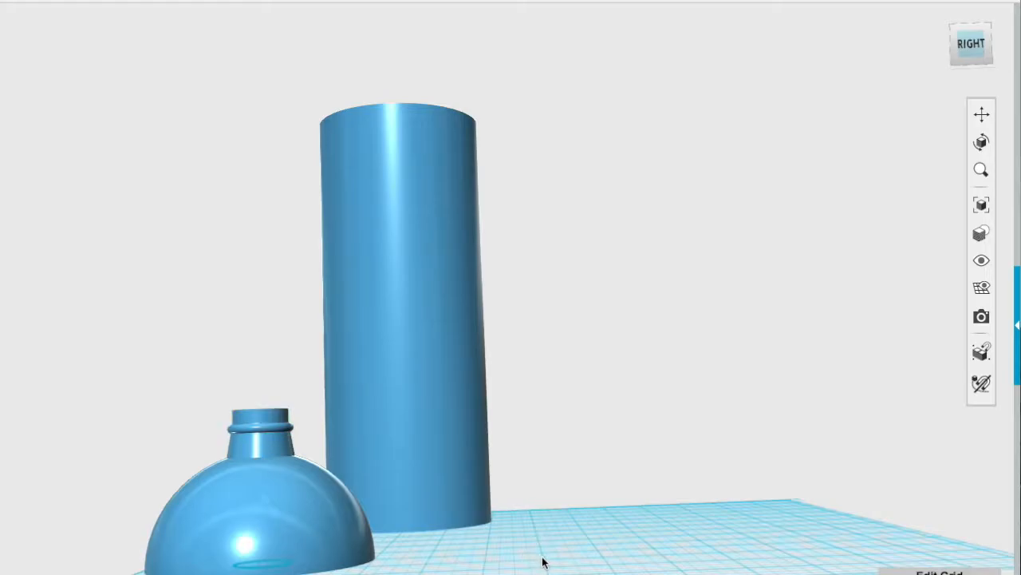
# - Ungroup the small cylinder and torus on top of the neck
pyautogui.moveTo(230, 405); pyautogui.dragTo(618, 436, button='right')
pyautogui.click(350, 517)
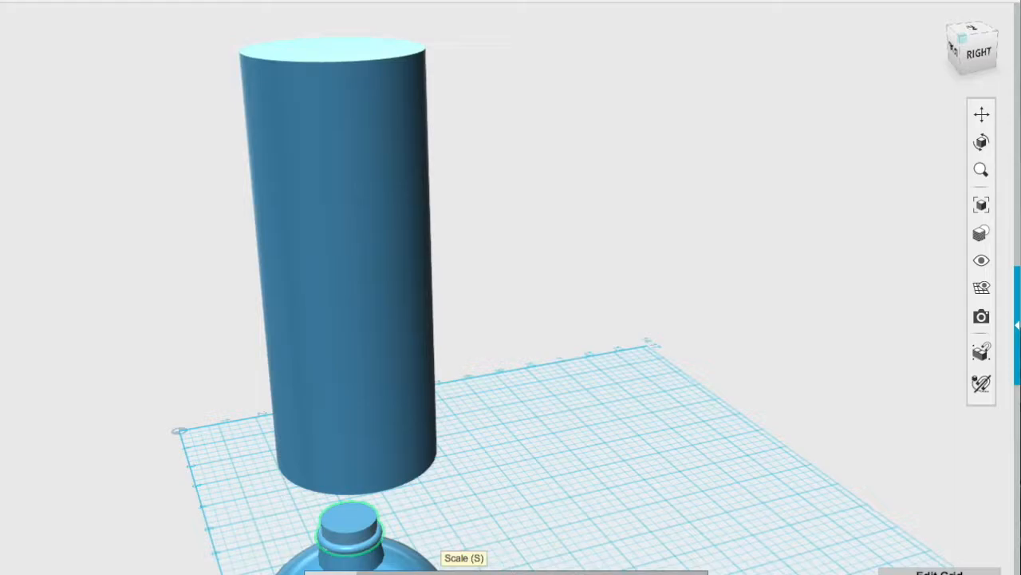
pyautogui.moveTo(589, 1)
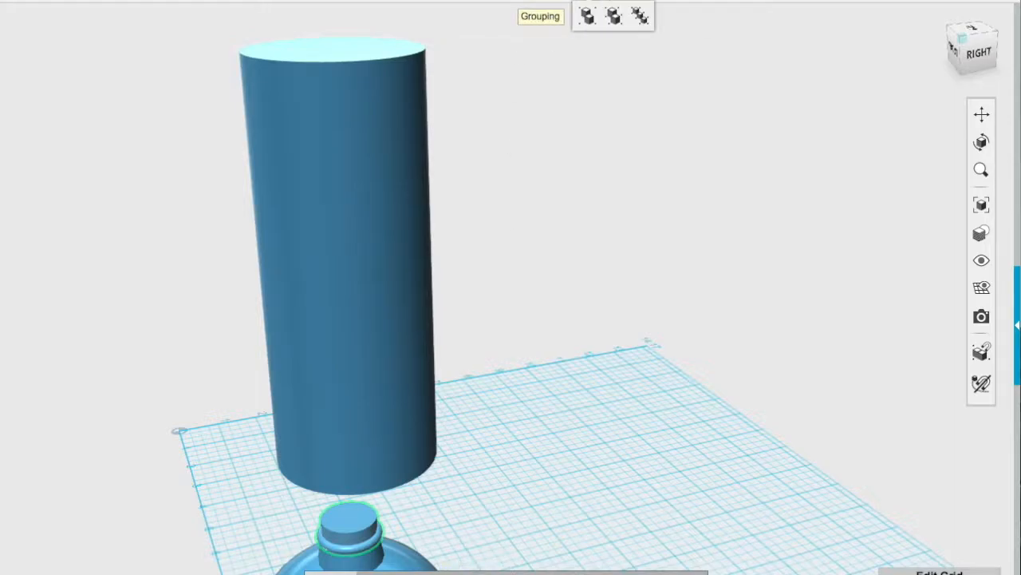
pyautogui.click(614, 16)
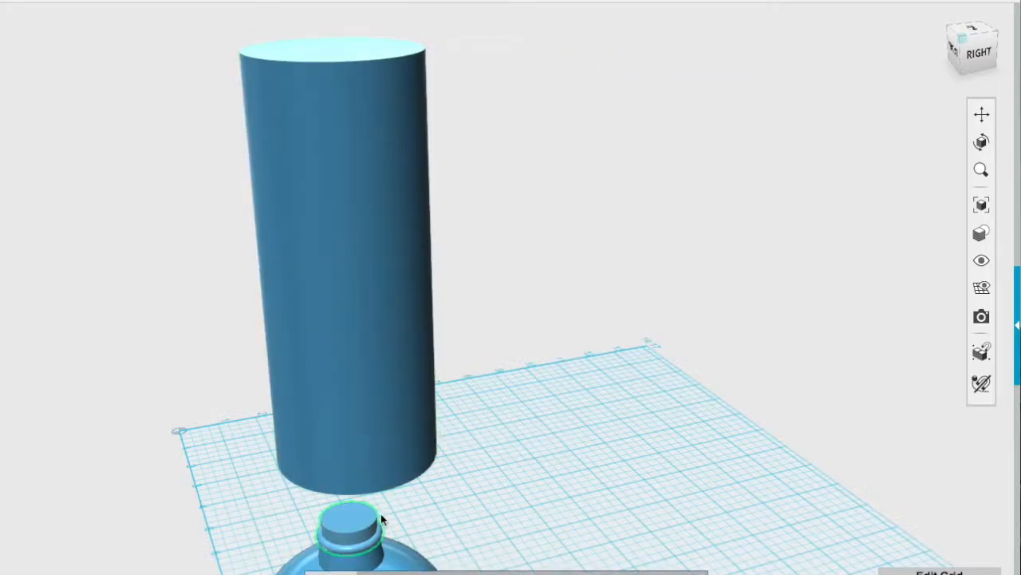
pyautogui.click(369, 516)
pyautogui.moveTo(589, 1)
pyautogui.click(614, 16)
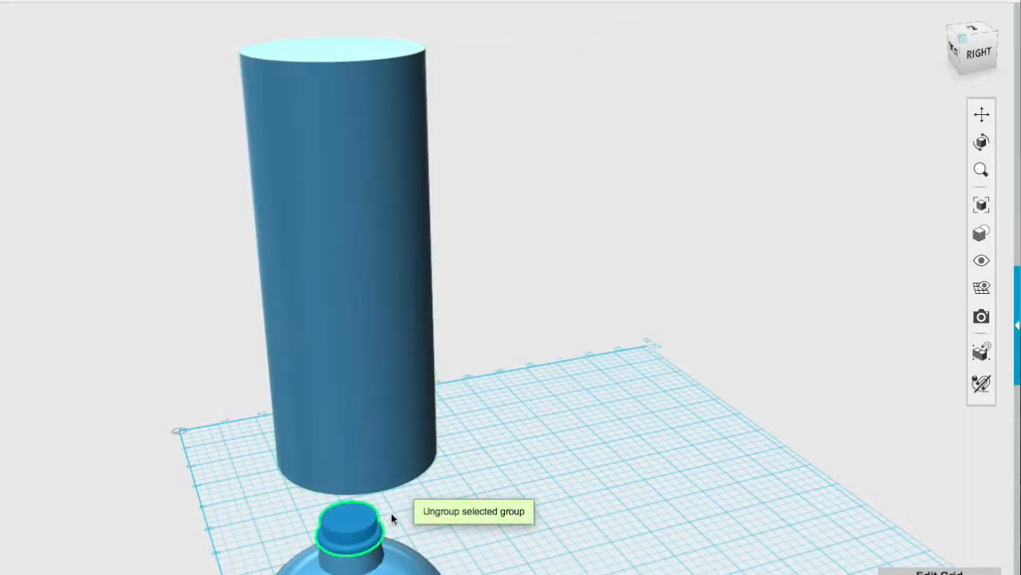
pyautogui.click(560, 463)
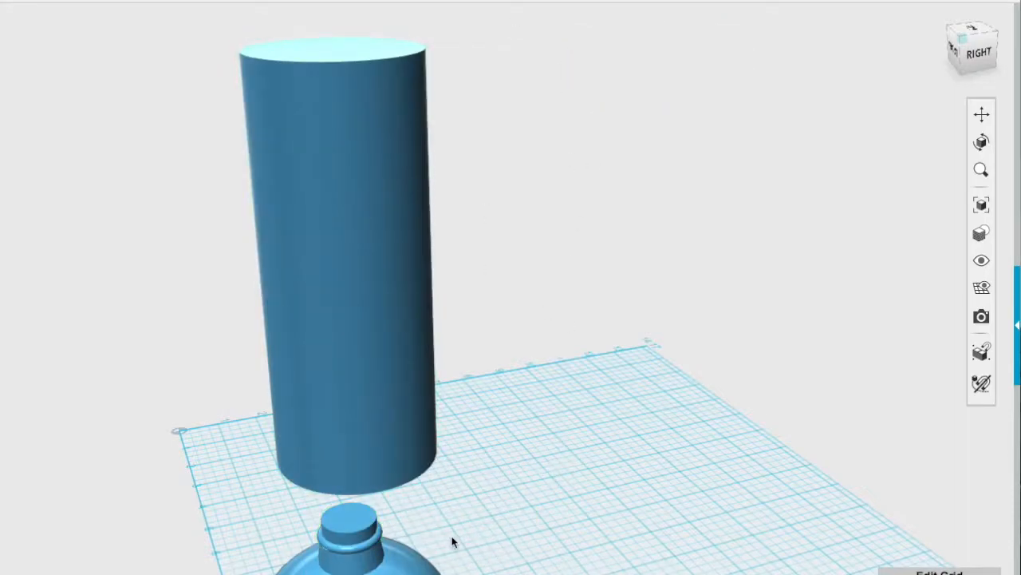
# - Push the top face of the small cylinder on the neck inward by -0.125 in
pyautogui.click(350, 519)
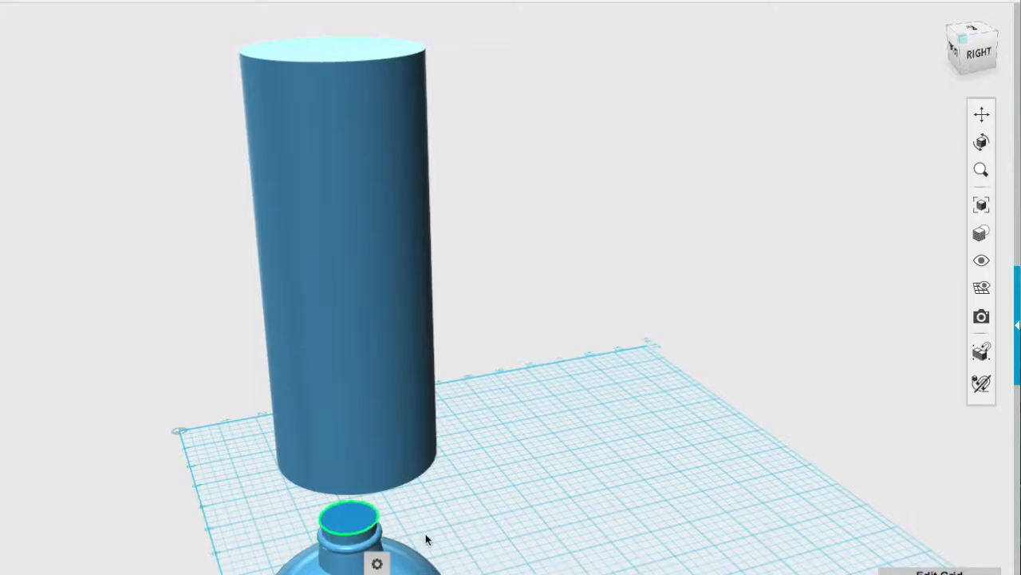
pyautogui.moveTo(380, 564)
pyautogui.click(435, 563)
pyautogui.moveTo(351, 499)
pyautogui.mouseDown()
pyautogui.moveTo(345, 524)
pyautogui.moveTo(344, 511)
pyautogui.mouseUp()
pyautogui.click(488, 557)
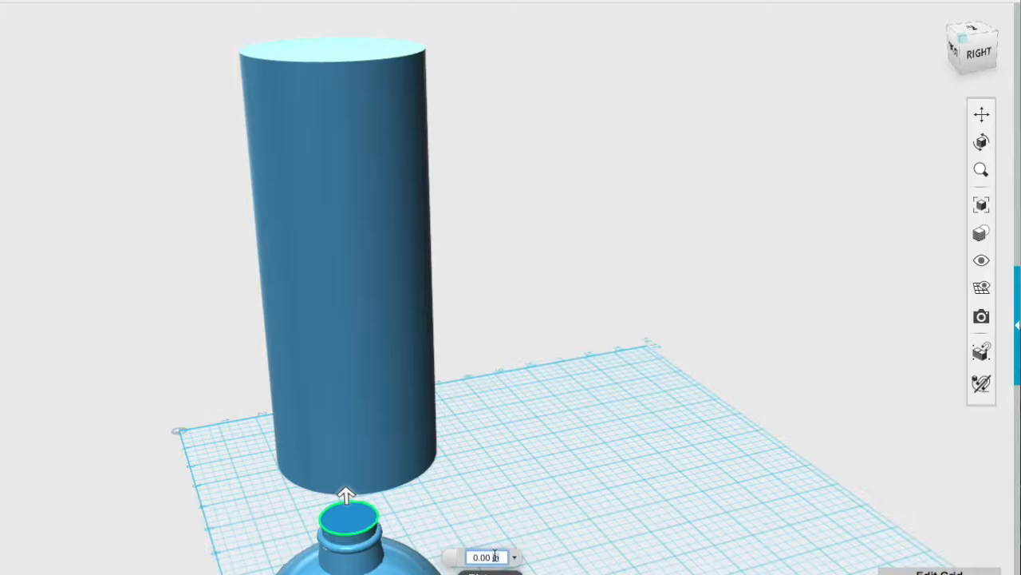
pyautogui.press('BackSpace')
pyautogui.write('-.125')
pyautogui.moveTo(545, 518); pyautogui.dragTo(512, 483, button='right')
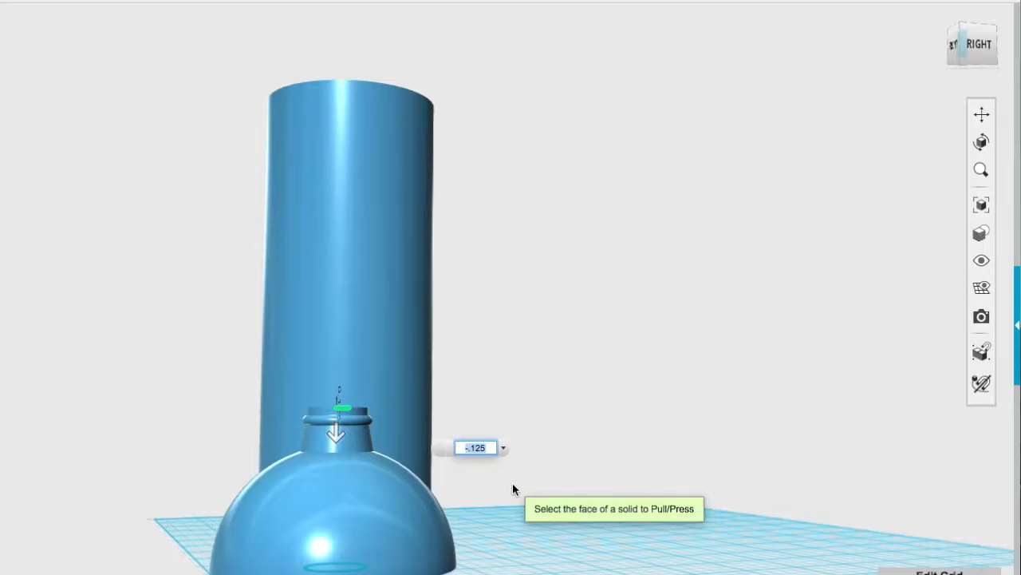
pyautogui.press('Return')
# - Place a small cylinder primitive on the empty grid beside the hemisphere
pyautogui.moveTo(525, 492); pyautogui.dragTo(593, 495, button='right')
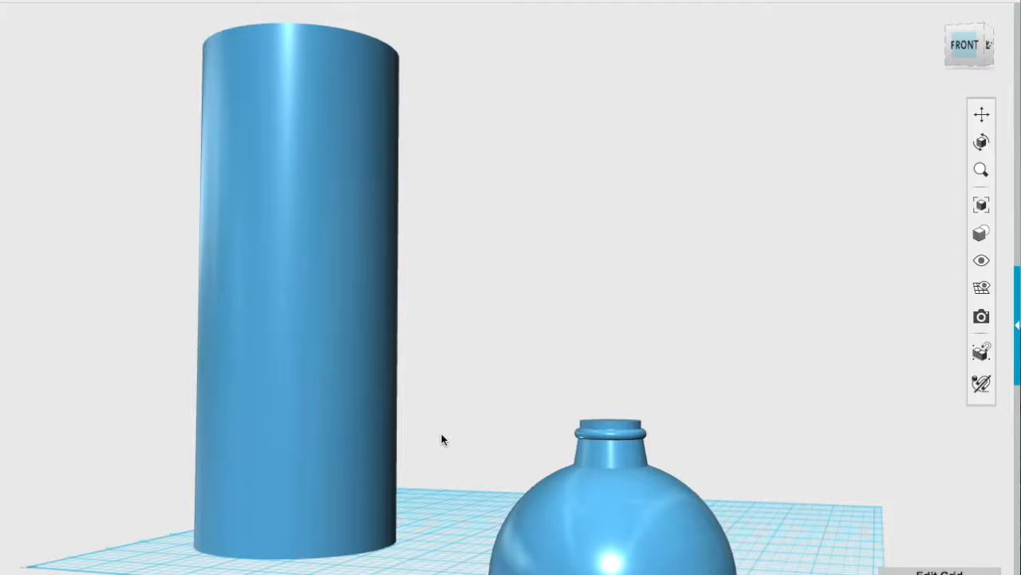
pyautogui.moveTo(827, 465); pyautogui.dragTo(623, 550, button='right')
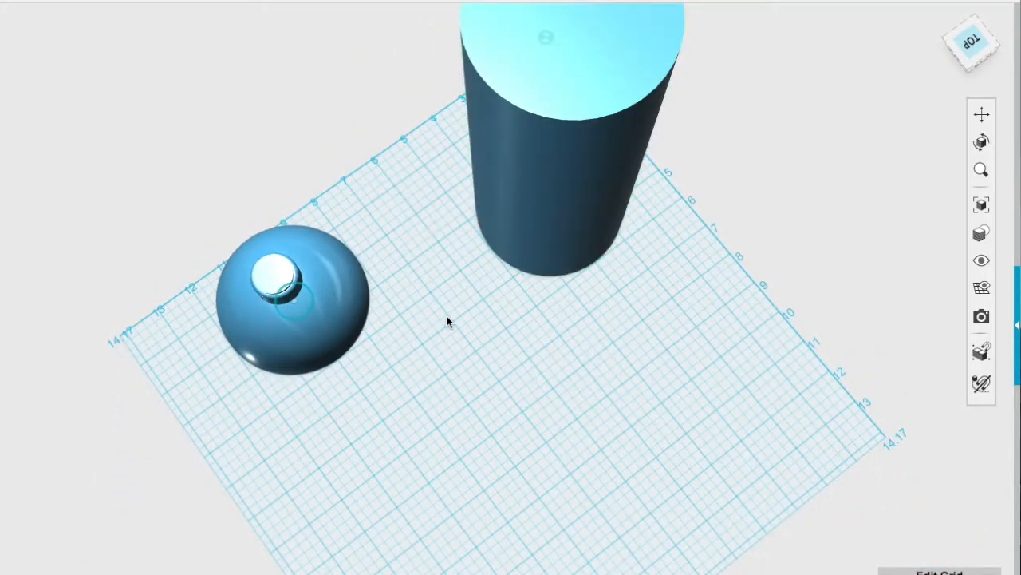
pyautogui.moveTo(418, 2)
pyautogui.click(470, 17)
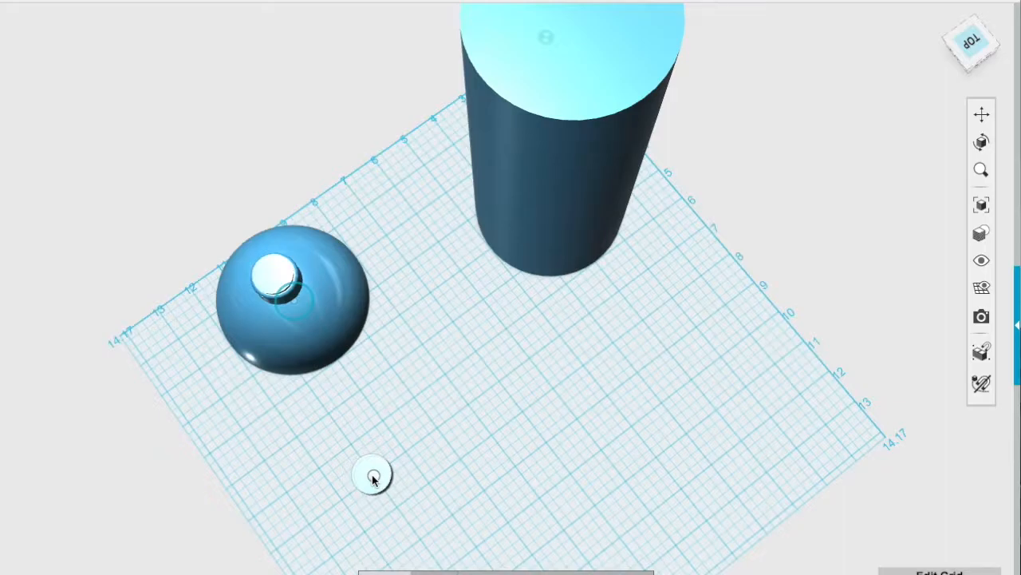
pyautogui.click(372, 478)
# - Try to snap the new small cylinder onto the top face of the bottle neck
pyautogui.moveTo(402, 553); pyautogui.dragTo(351, 431, button='right')
pyautogui.moveTo(101, 328)
pyautogui.mouseDown(button='right')
pyautogui.moveTo(94, 332)
pyautogui.moveTo(97, 322)
pyautogui.mouseUp(button='right')
pyautogui.moveTo(114, 448); pyautogui.dragTo(235, 444, button='right')
pyautogui.click(493, 554)
pyautogui.click(707, 1)
pyautogui.click(488, 548)
pyautogui.moveTo(233, 382); pyautogui.dragTo(248, 425, button='right')
pyautogui.click(245, 450)
pyautogui.moveTo(366, 510); pyautogui.dragTo(450, 531, button='right')
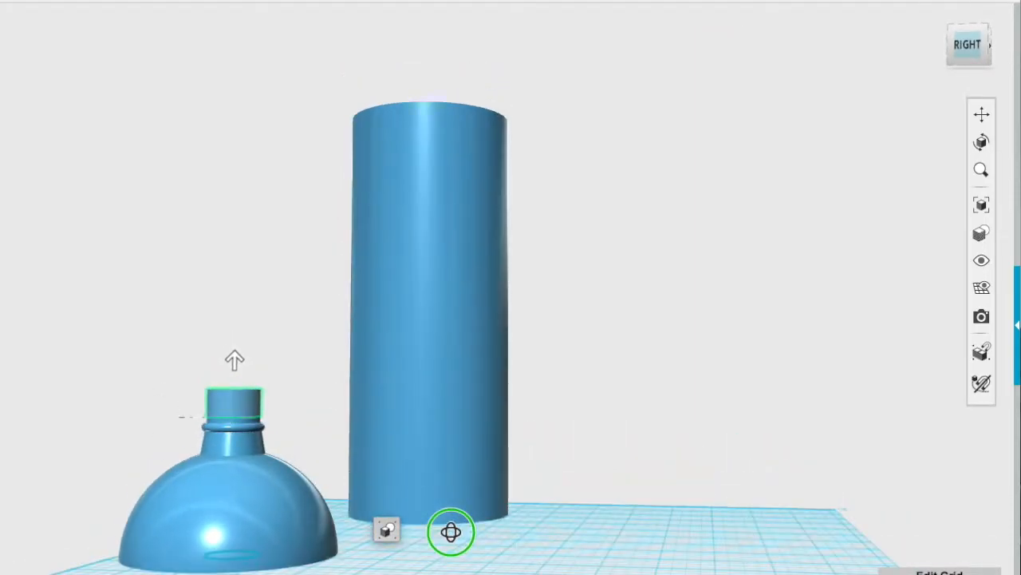
pyautogui.click(451, 535)
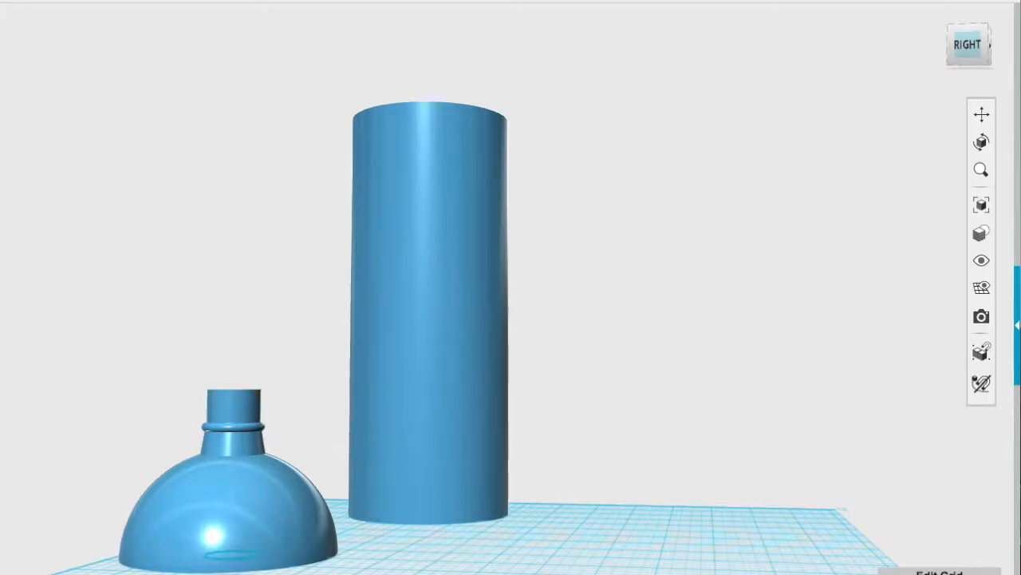
pyautogui.hotkey('ctrl', 'z')
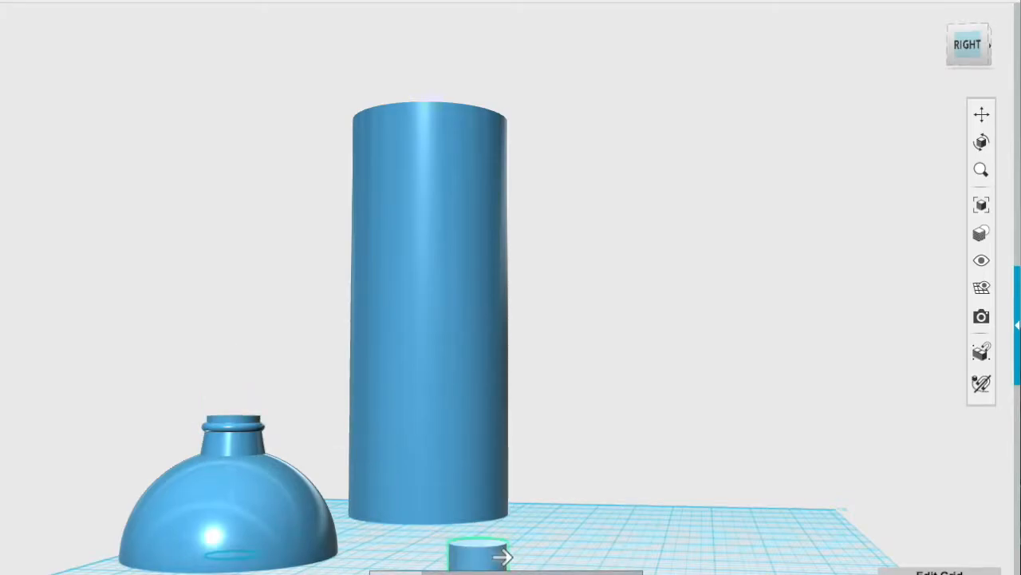
pyautogui.click(643, 527)
pyautogui.click(491, 563)
pyautogui.click(403, 571)
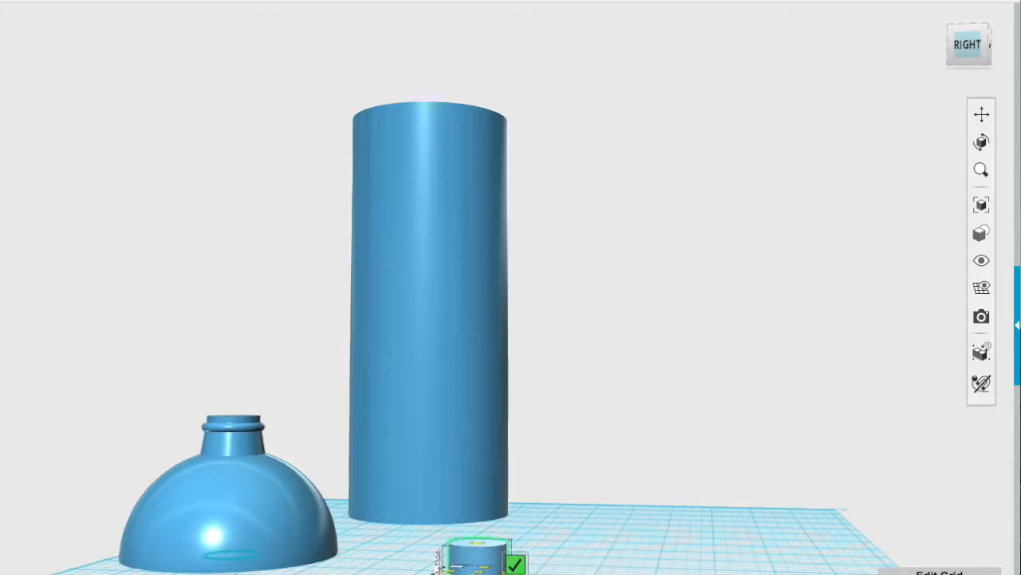
pyautogui.moveTo(477, 541); pyautogui.dragTo(477, 547)
pyautogui.click(479, 562)
pyautogui.press('Escape')
pyautogui.click(479, 551)
pyautogui.click(477, 551)
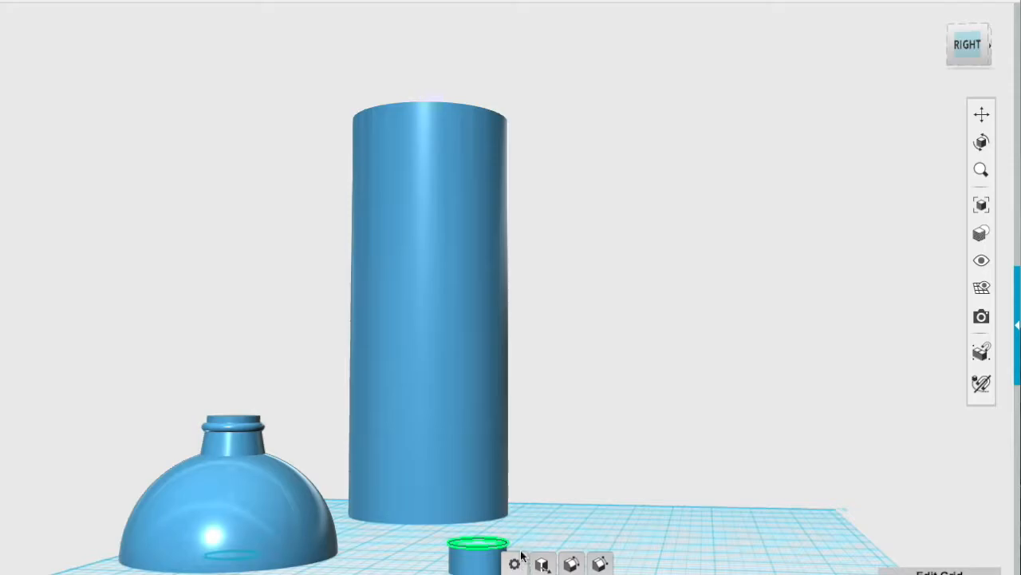
pyautogui.click(608, 494)
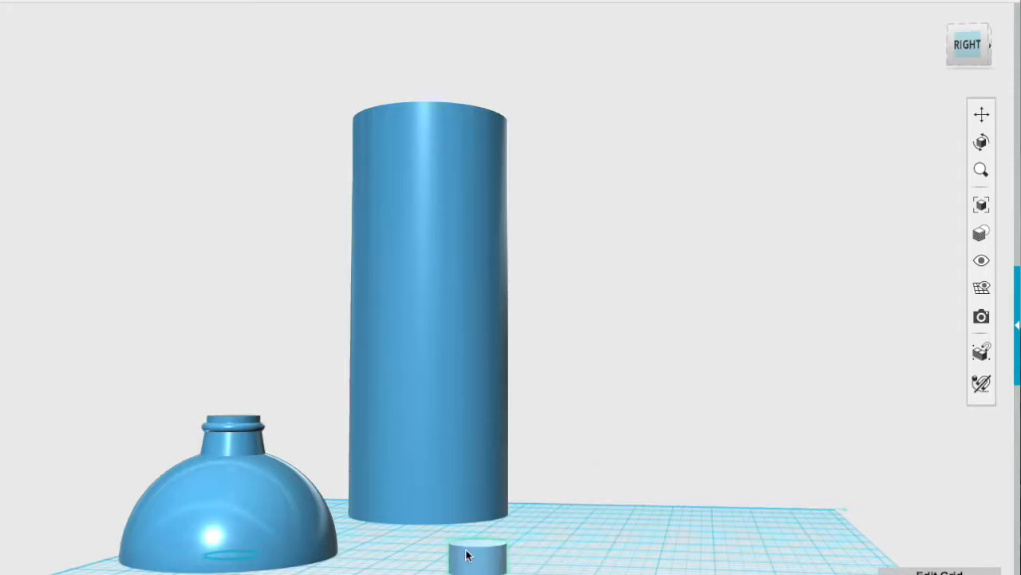
# - Place a torus centred on the top face of the separate small cylinder and lower it to the cylinder's base
pyautogui.moveTo(627, 476); pyautogui.dragTo(550, 476, button='right')
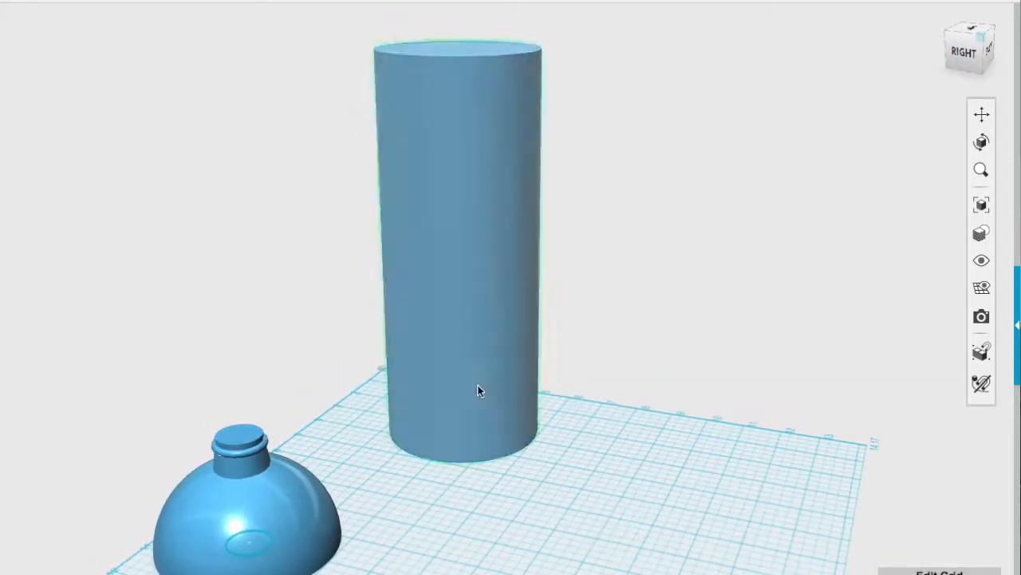
pyautogui.click(521, 16)
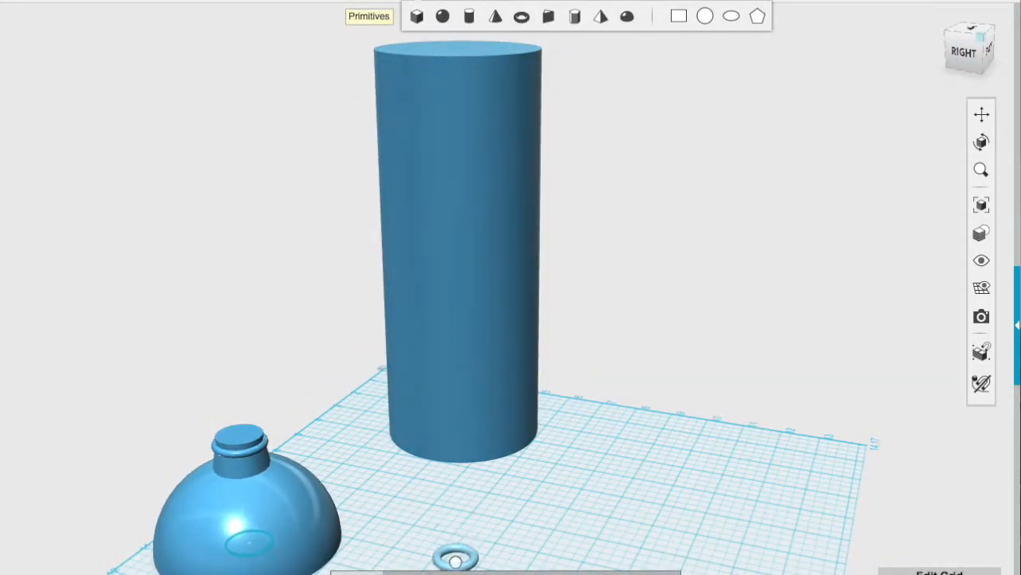
pyautogui.moveTo(431, 479); pyautogui.dragTo(687, 554, button='right')
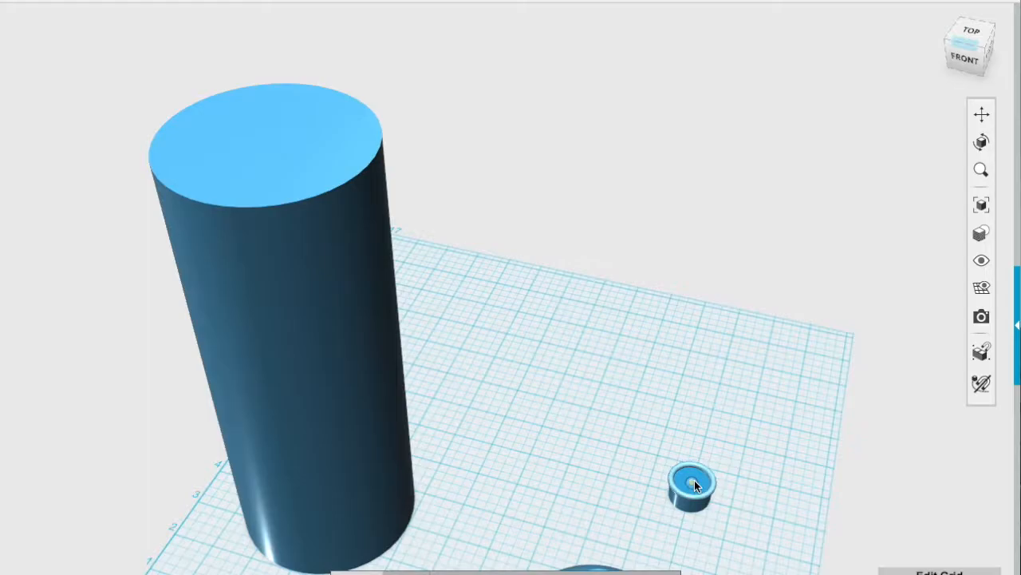
pyautogui.click(693, 483)
pyautogui.moveTo(693, 483); pyautogui.dragTo(599, 508, button='right')
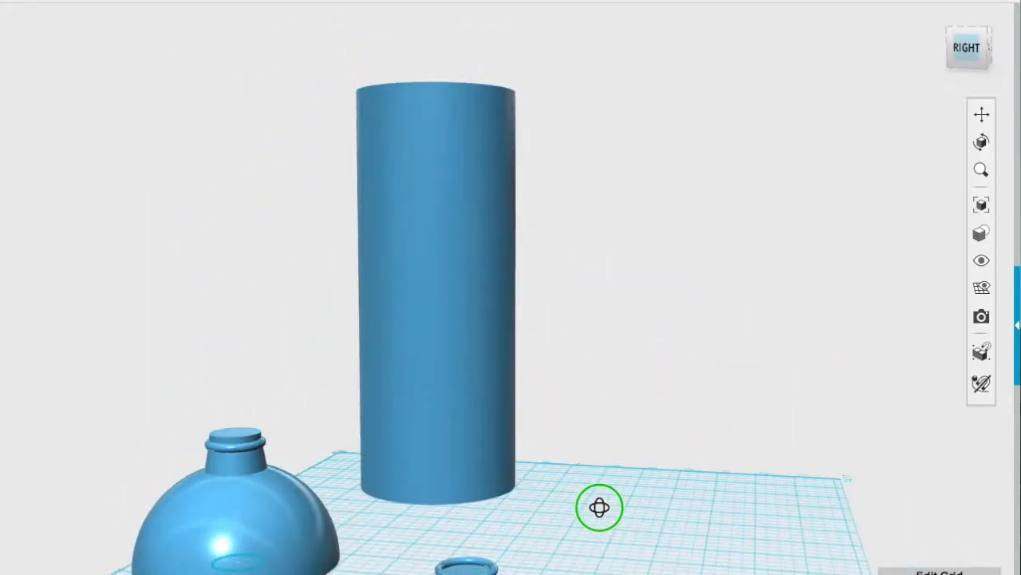
pyautogui.click(472, 566)
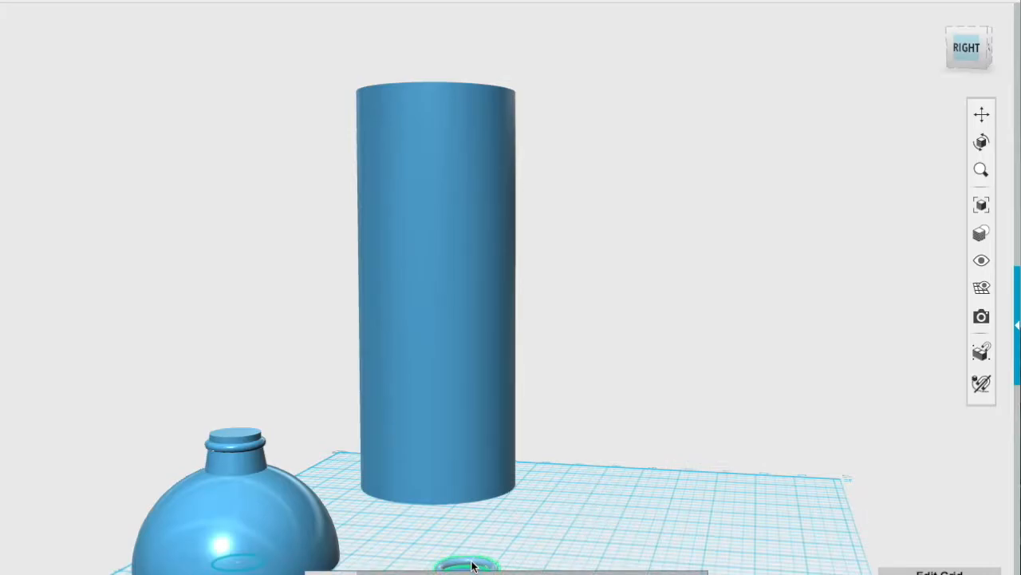
# - Sketch a straight line on the grid across the centre of the small cylinder, extending past both of its sides
pyautogui.moveTo(627, 538); pyautogui.dragTo(519, 574, button='right')
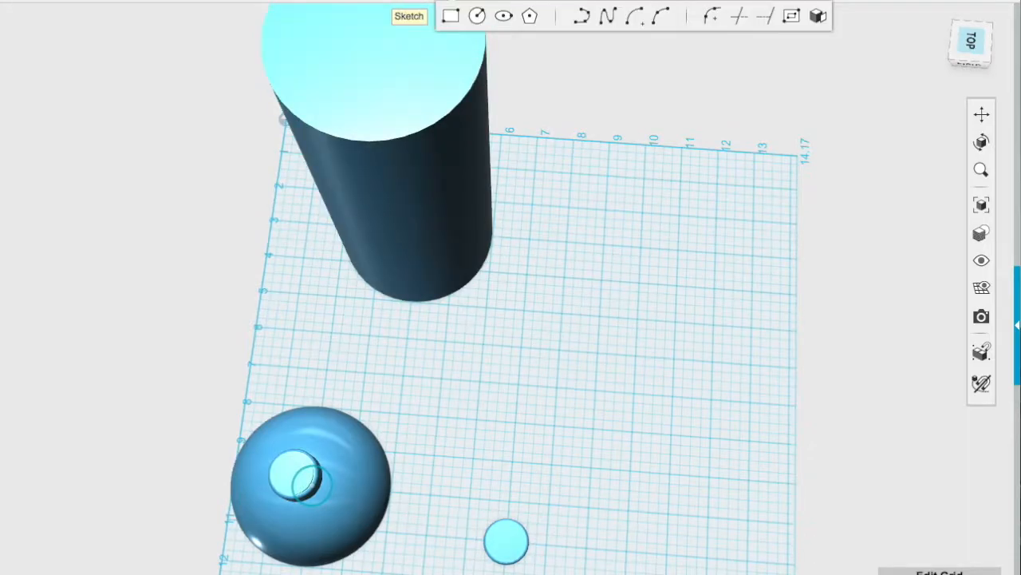
pyautogui.click(582, 16)
pyautogui.click(465, 541)
pyautogui.click(466, 538)
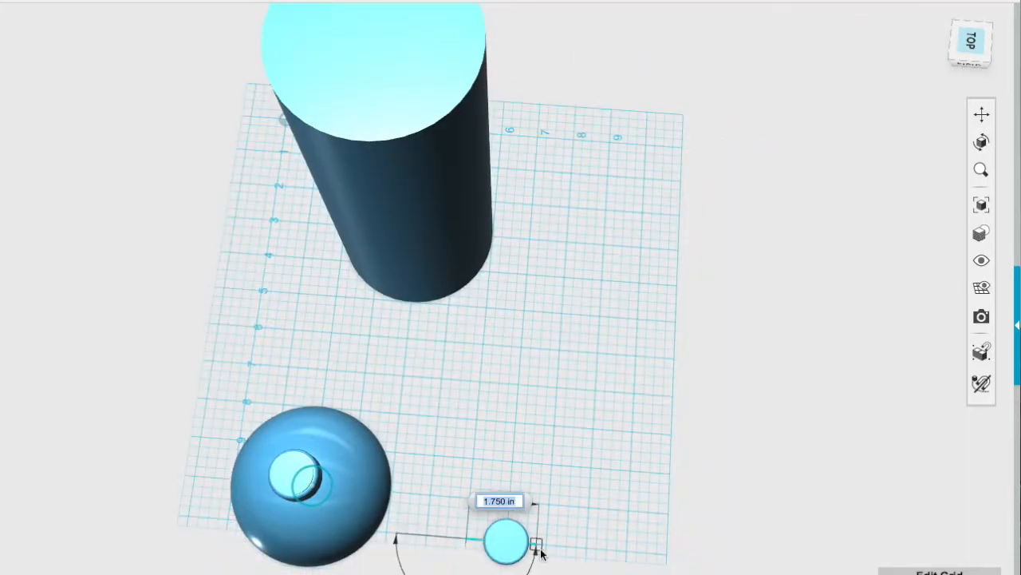
# - Split the torus at the small cylinder's base into two halves along the sketched line
pyautogui.moveTo(485, 16)
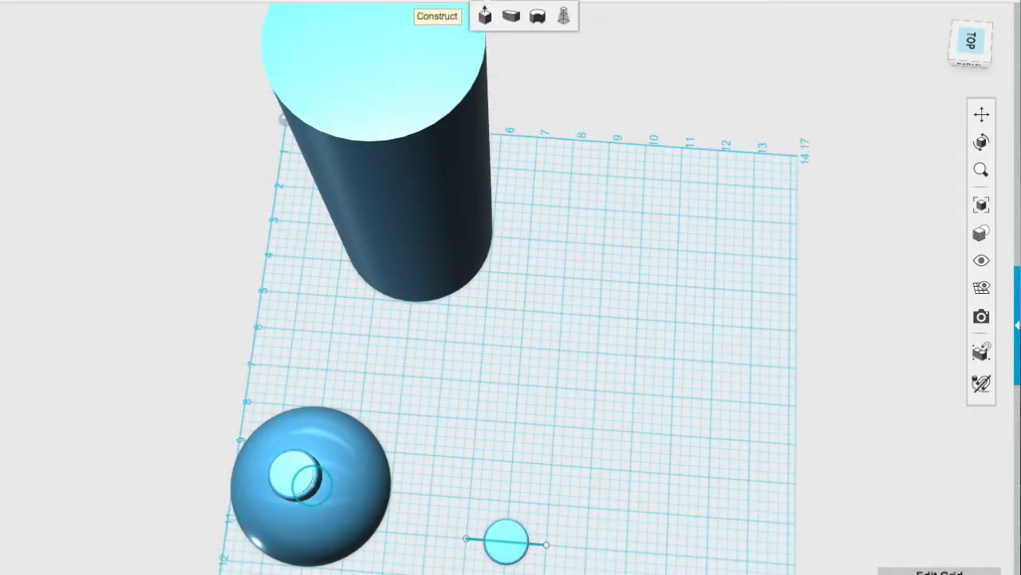
pyautogui.moveTo(521, 17)
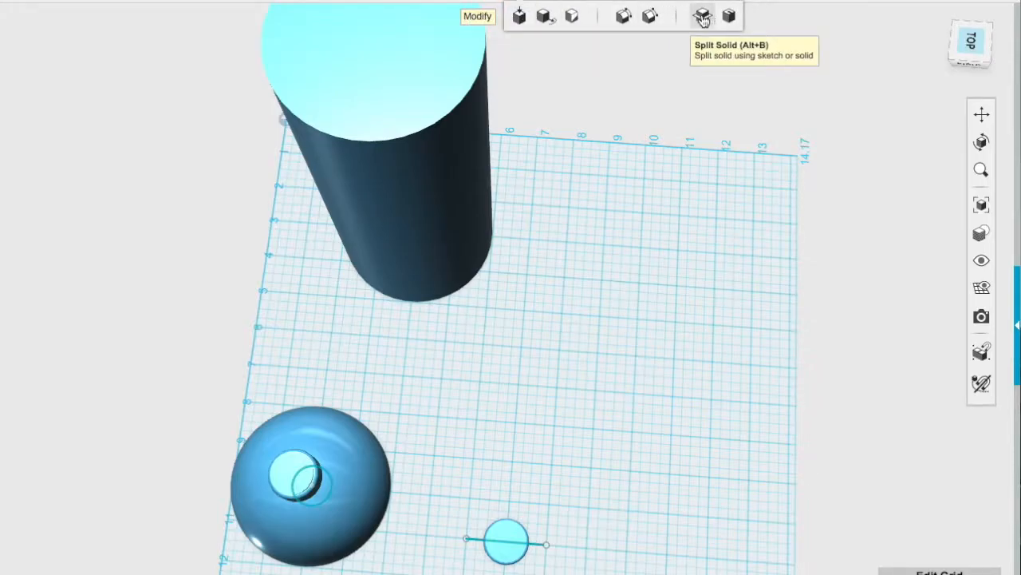
pyautogui.click(703, 17)
pyautogui.moveTo(539, 485); pyautogui.dragTo(530, 437, button='right')
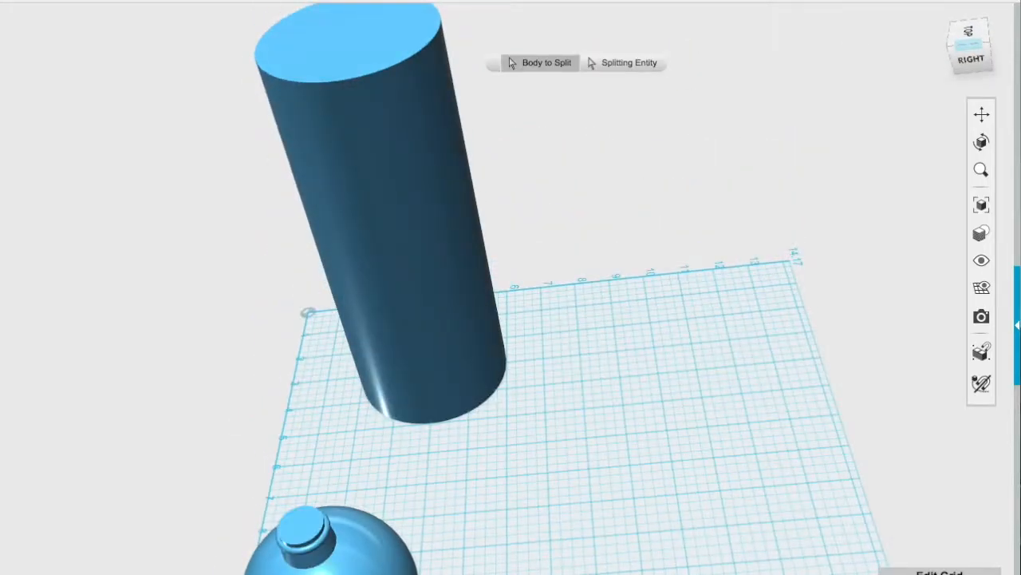
pyautogui.click(628, 64)
pyautogui.press('Escape')
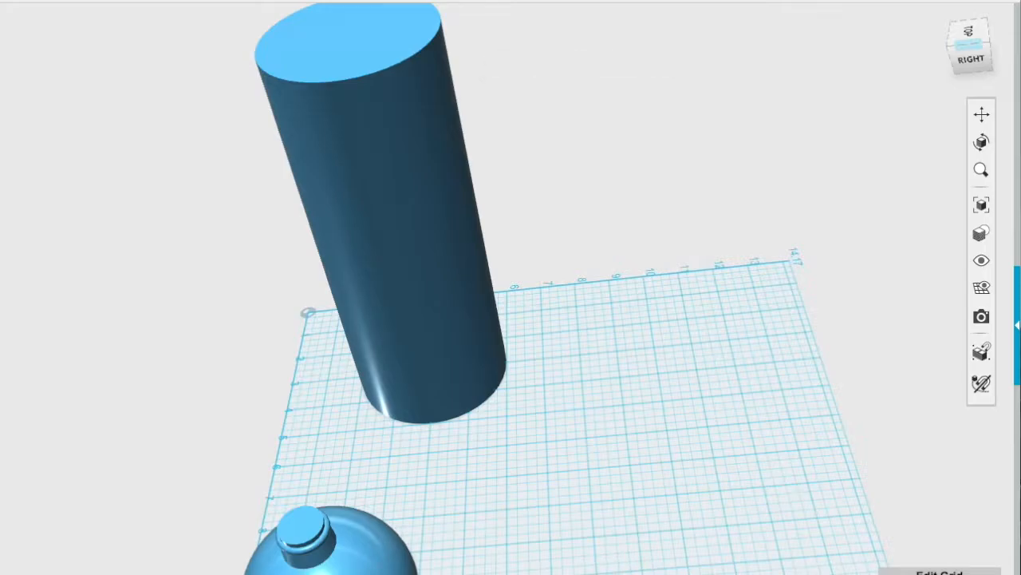
# - Tilt one half of the split torus around the small cylinder by 6 degrees
pyautogui.moveTo(710, 485); pyautogui.dragTo(529, 536, button='right')
pyautogui.scroll(3, 297, 474)
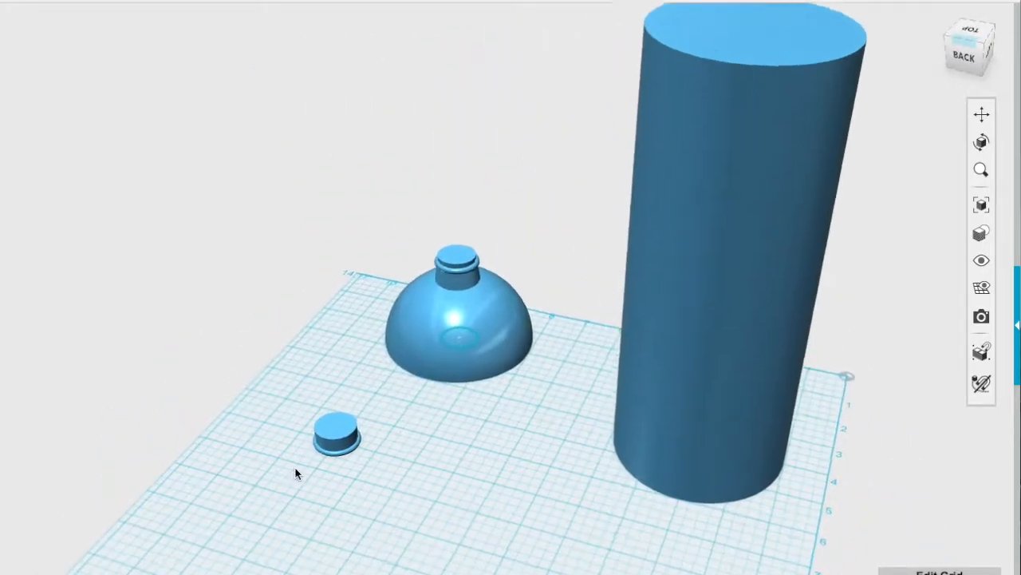
pyautogui.scroll(5, 298, 471)
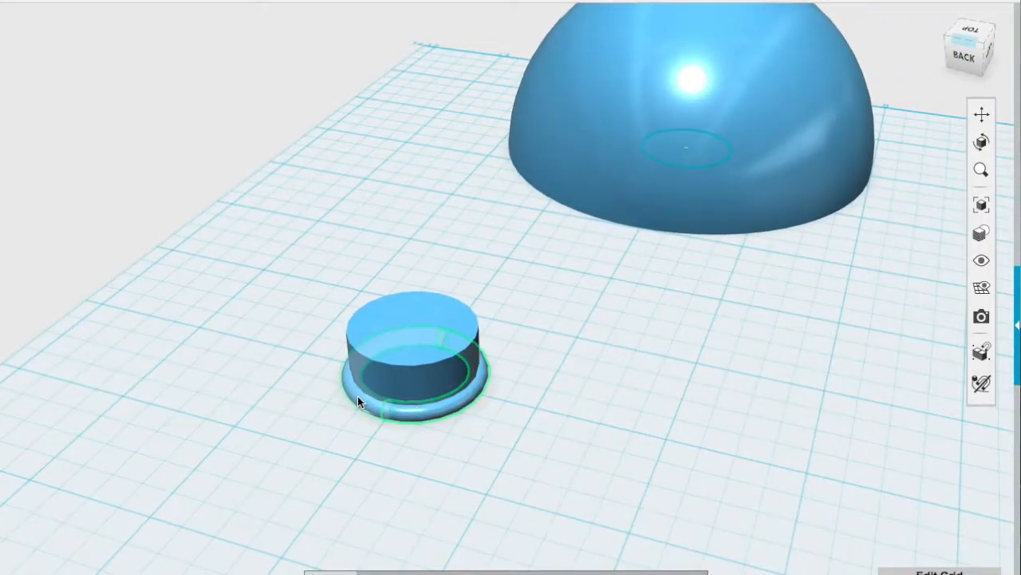
pyautogui.click(369, 569)
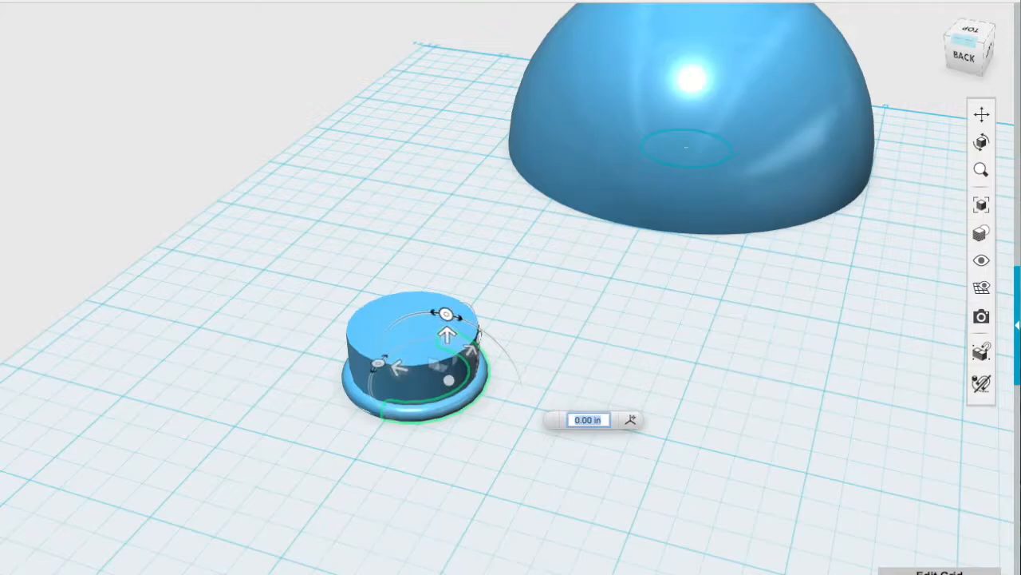
pyautogui.click(447, 314)
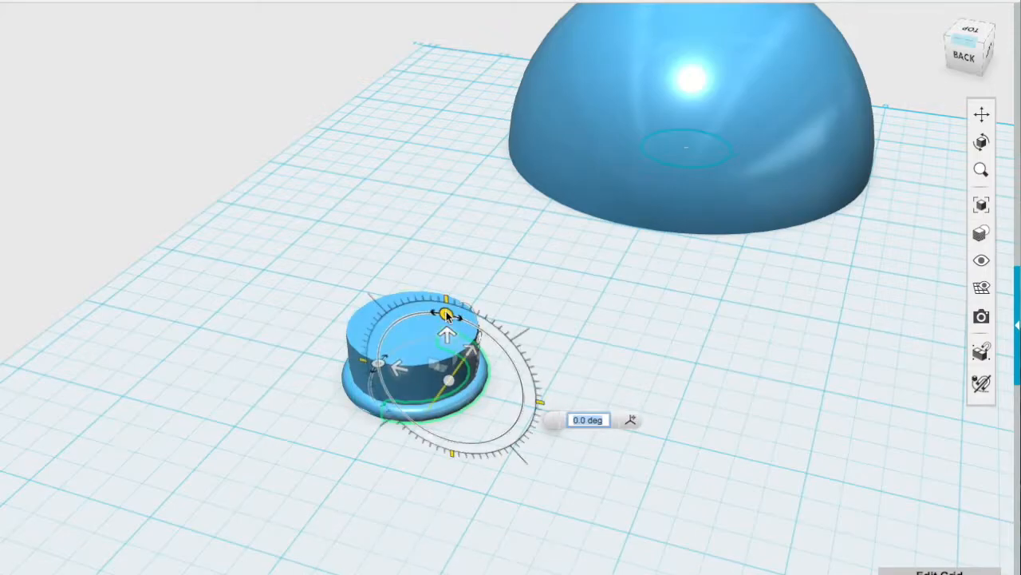
pyautogui.write('6')
pyautogui.press('Return')
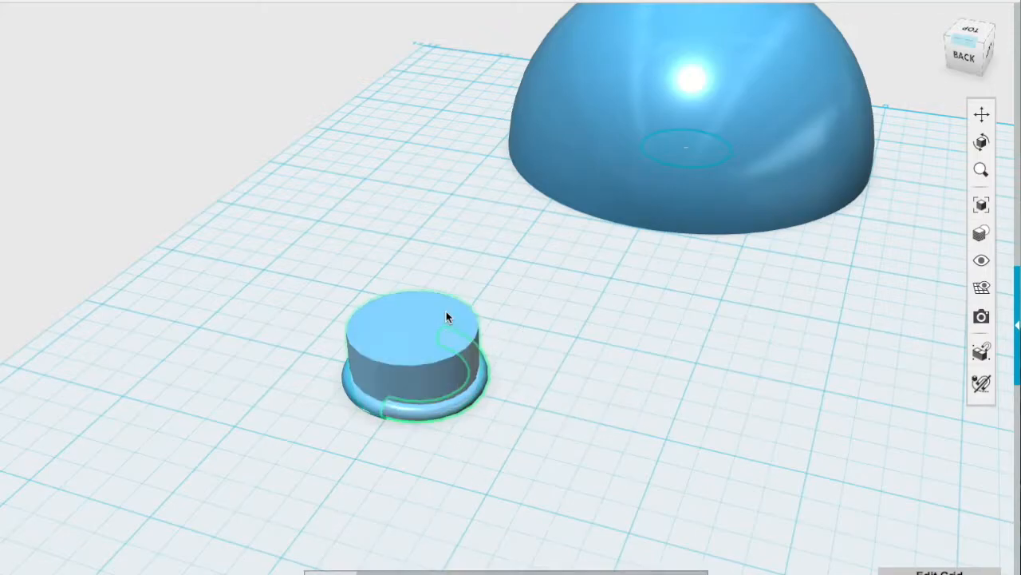
# - Tilt the other half of the split torus by -6 degrees
pyautogui.click(371, 569)
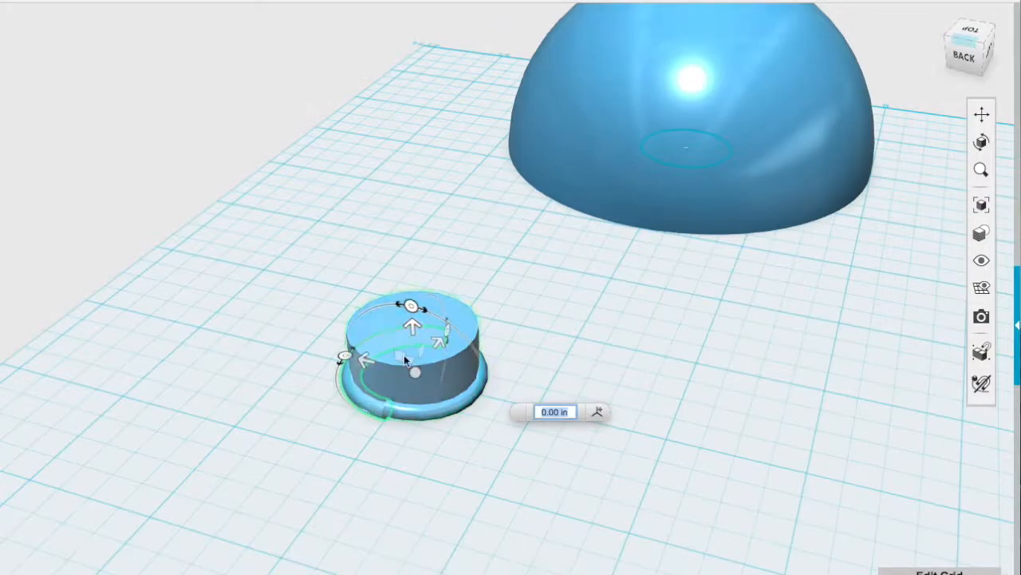
pyautogui.click(410, 307)
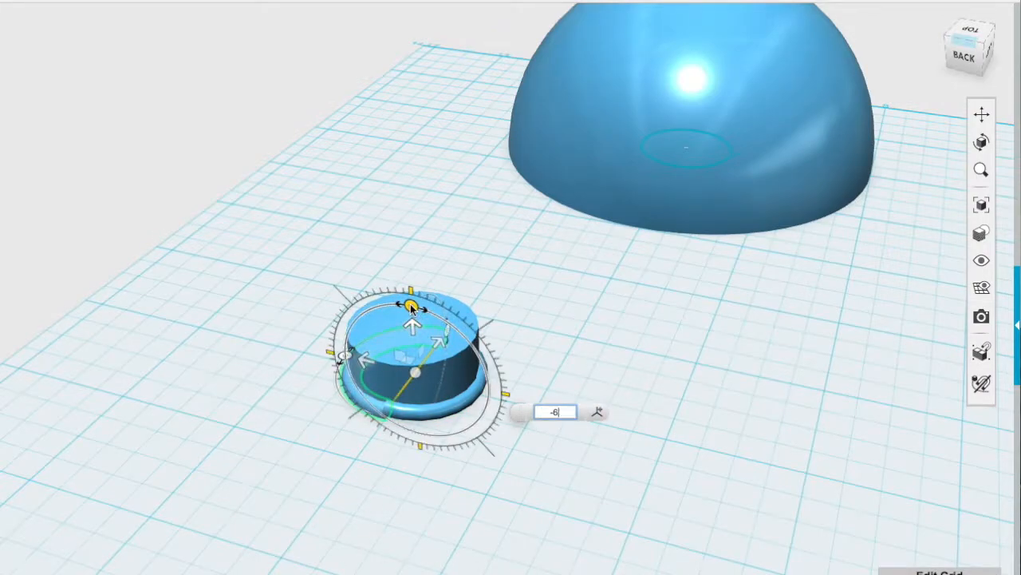
pyautogui.press('Return')
pyautogui.click(348, 484)
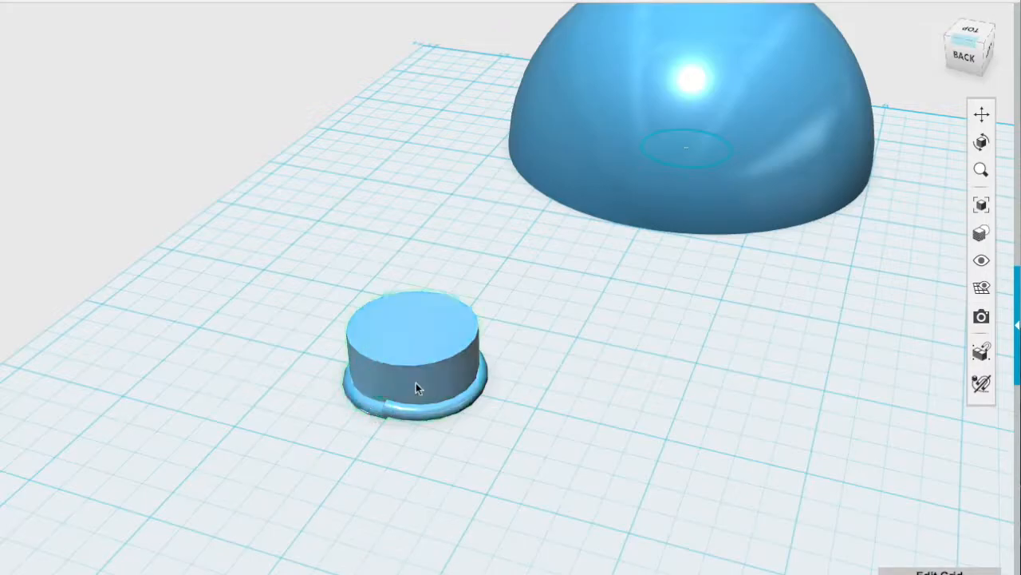
# - Duplicate the two tilted torus halves and move the copy off the small cylinder by about -0.762, 0.585 and -0.75 in
pyautogui.click(373, 415)
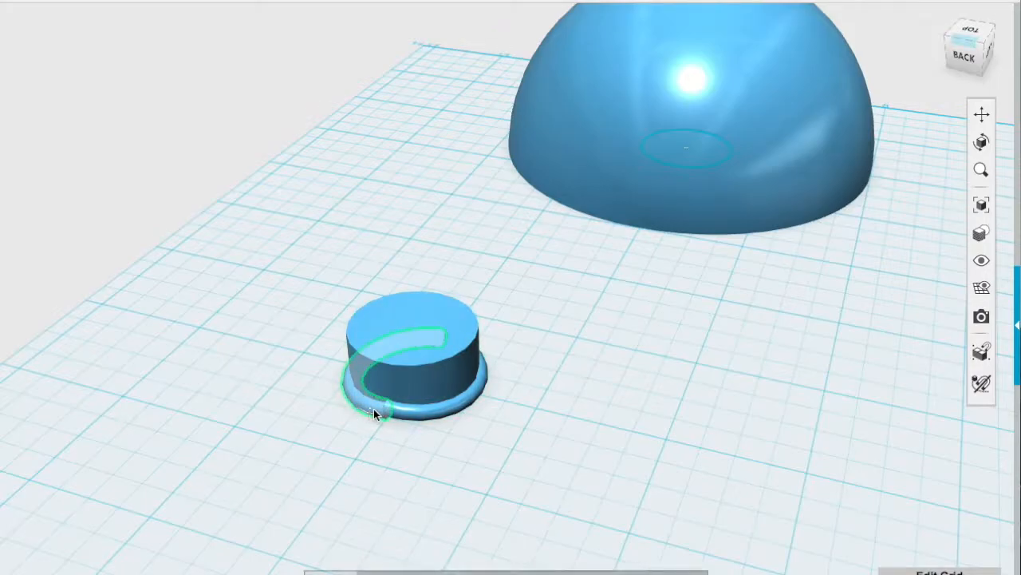
pyautogui.click(414, 562)
pyautogui.moveTo(416, 371); pyautogui.dragTo(221, 570)
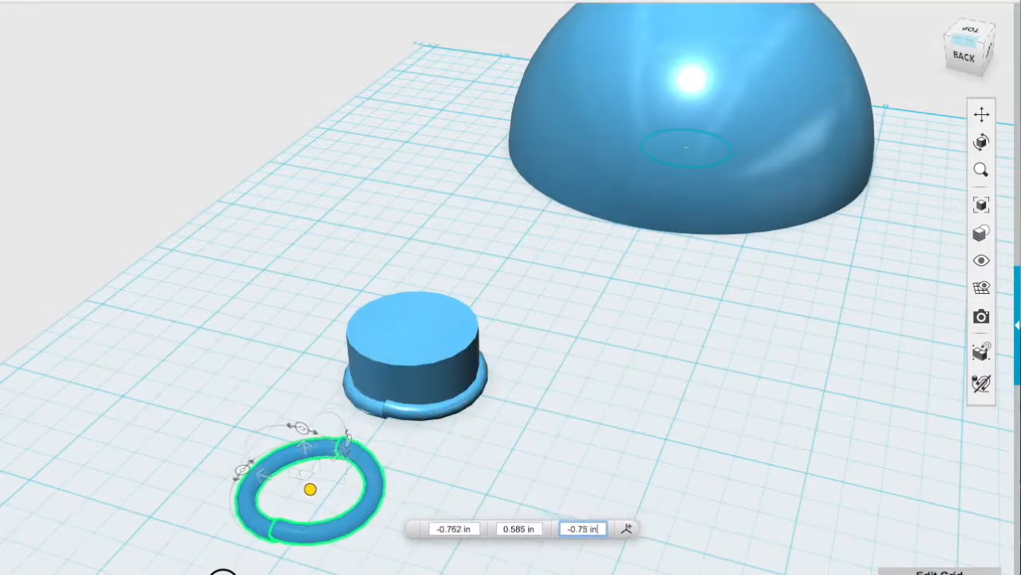
pyautogui.press('Return')
# - Move the duplicated torus ring a further -1.00 in away from the small cylinder
pyautogui.moveTo(219, 438); pyautogui.dragTo(434, 572)
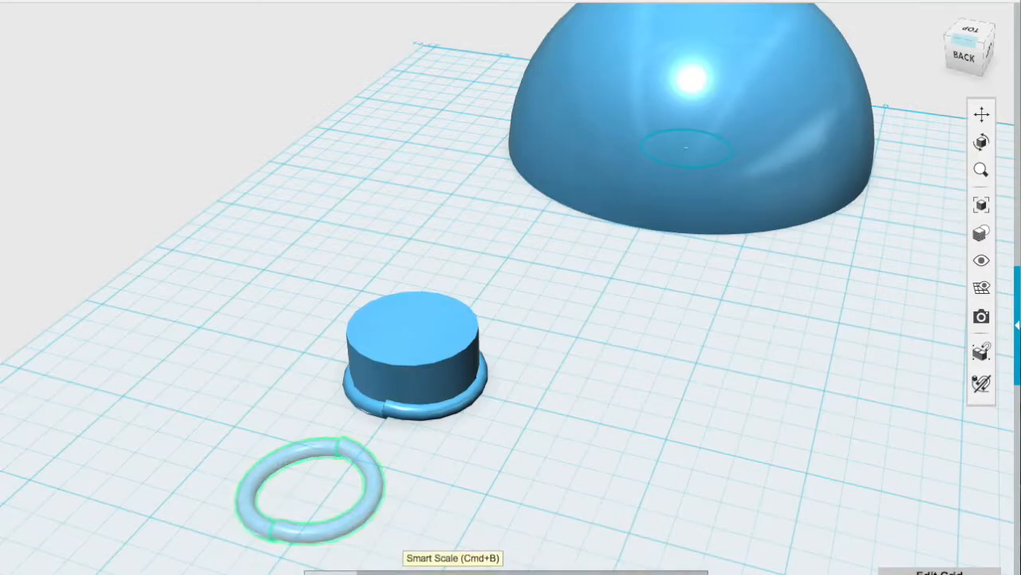
pyautogui.click(345, 572)
pyautogui.moveTo(305, 448); pyautogui.dragTo(278, 398)
pyautogui.moveTo(323, 358); pyautogui.dragTo(282, 407)
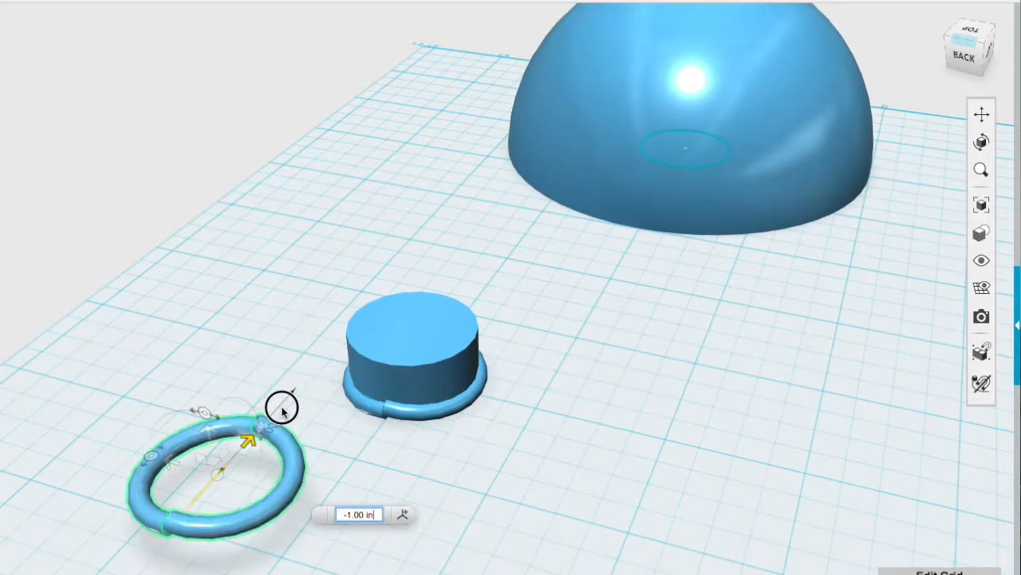
pyautogui.click(467, 530)
# - Sketch a 4 in wide rectangle on the grid starting beside the duplicated torus ring
pyautogui.click(969, 31)
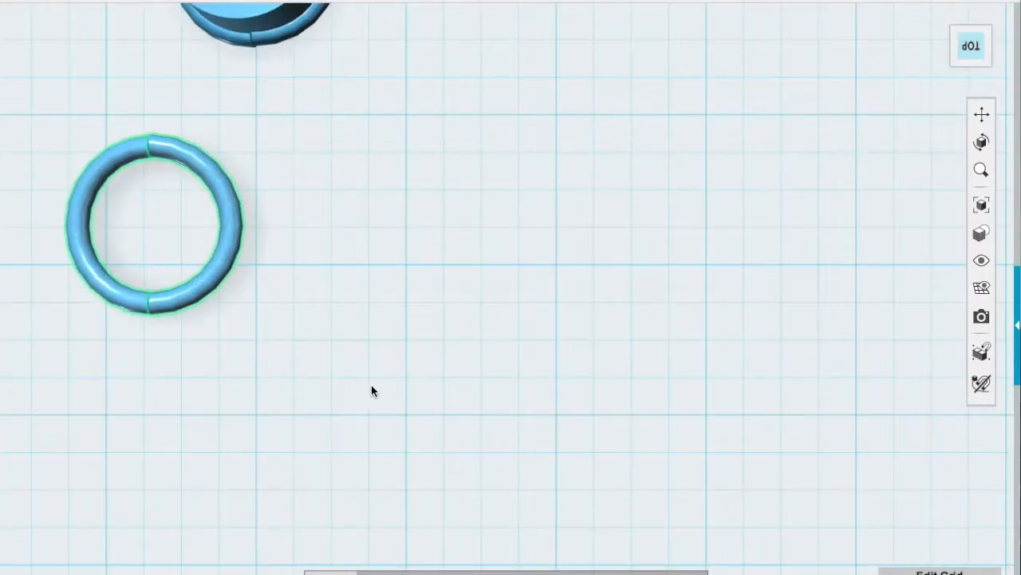
pyautogui.click(449, 16)
pyautogui.click(106, 117)
pyautogui.click(107, 116)
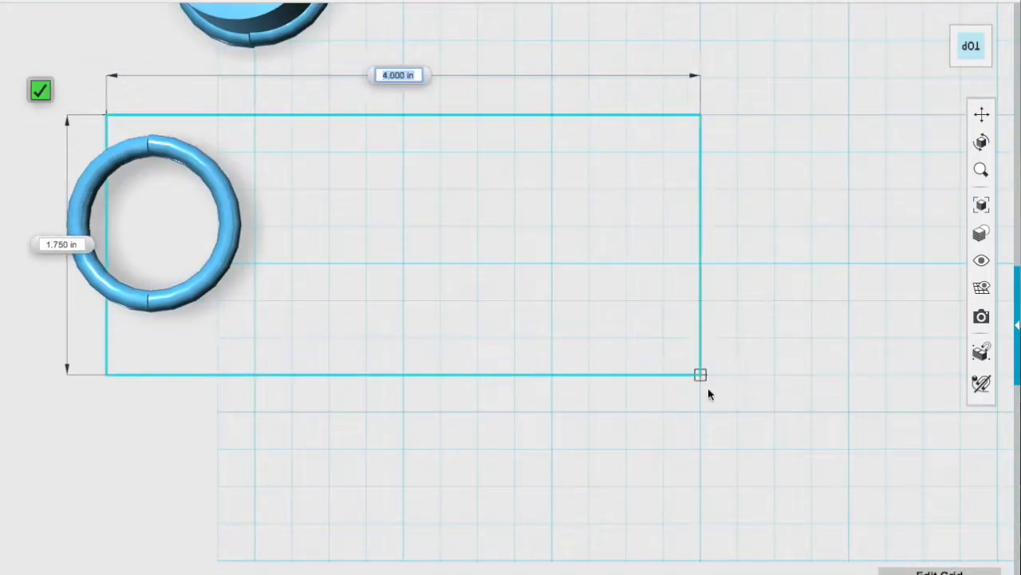
pyautogui.click(700, 485)
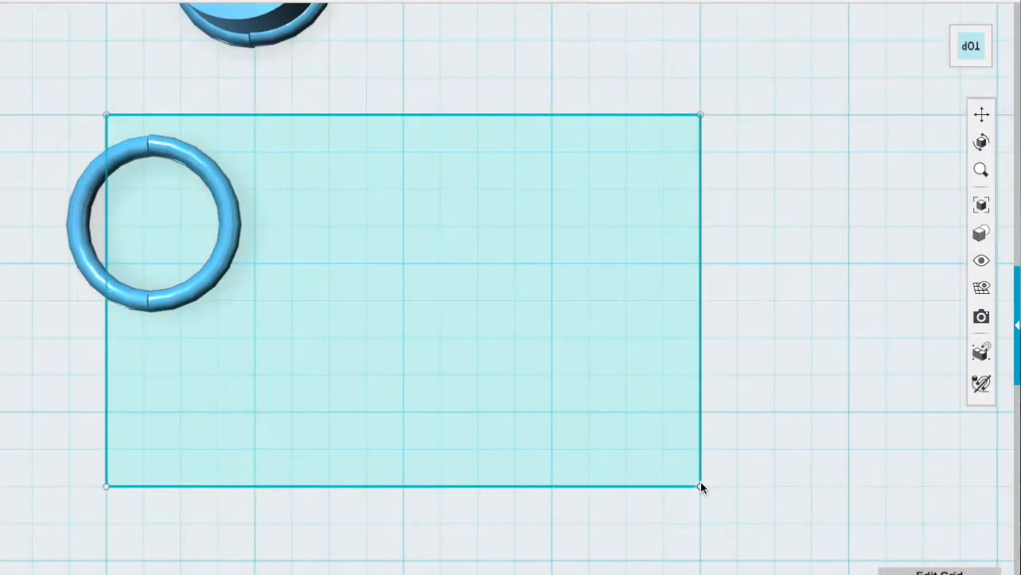
# - Create a 3 by 3 rectangular pattern of the duplicated torus ring along the sketched rectangle's edges
pyautogui.click(78, 185)
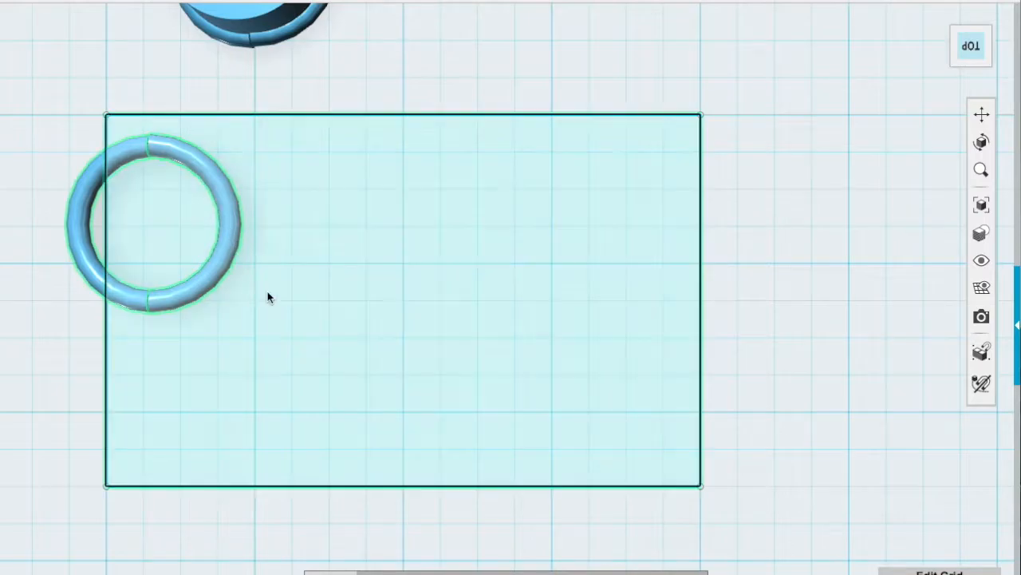
pyautogui.click(107, 480)
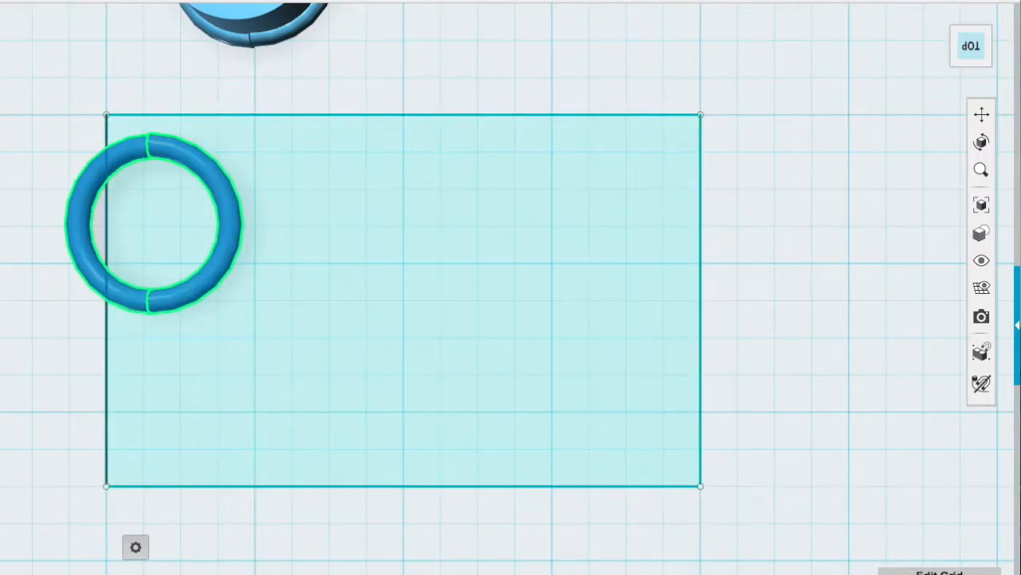
pyautogui.click(32, 247)
pyautogui.click(99, 269)
pyautogui.click(389, 565)
pyautogui.click(553, 16)
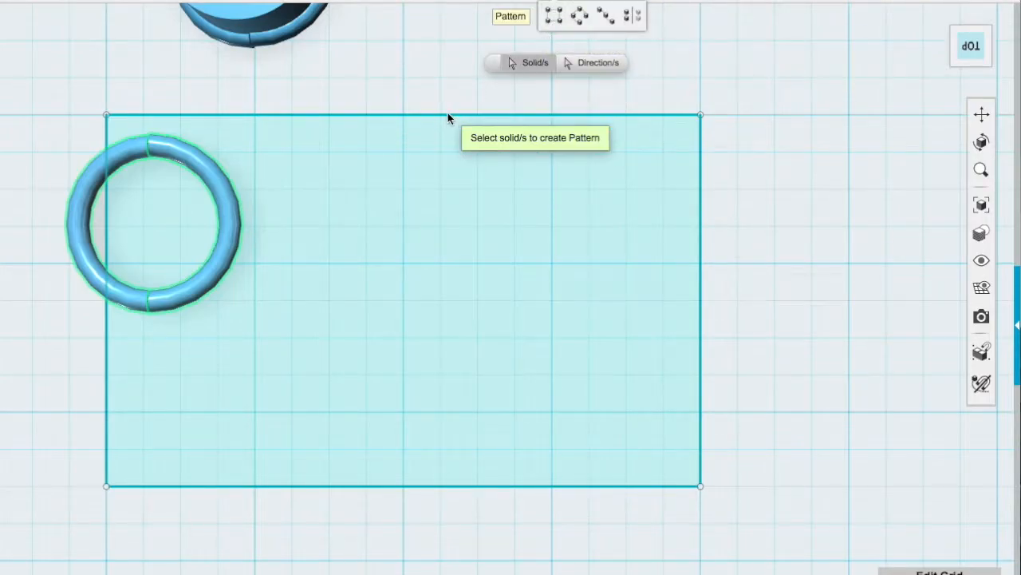
pyautogui.click(84, 229)
pyautogui.click(407, 132)
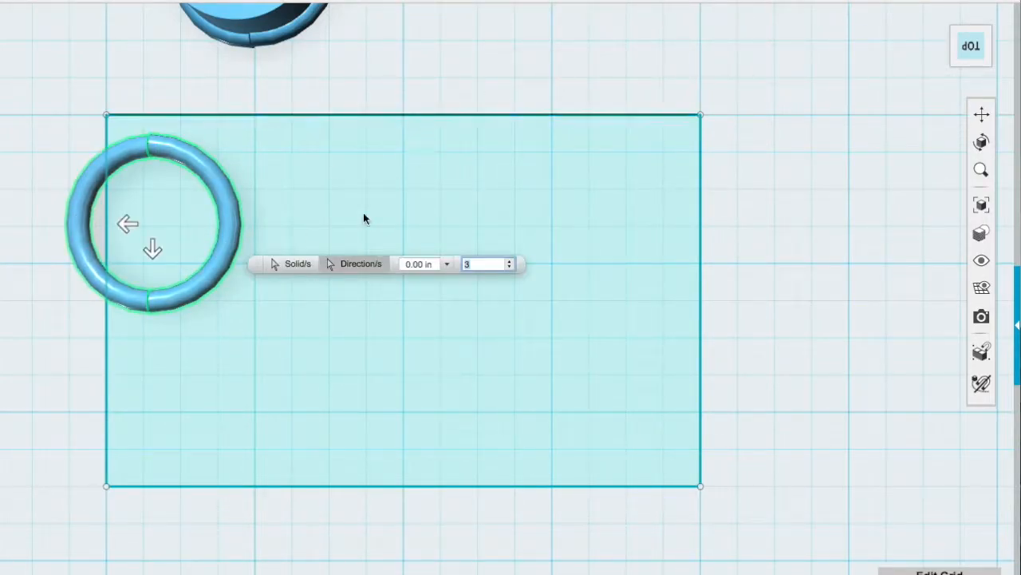
pyautogui.moveTo(130, 225); pyautogui.dragTo(551, 261)
pyautogui.moveTo(152, 247); pyautogui.dragTo(177, 506)
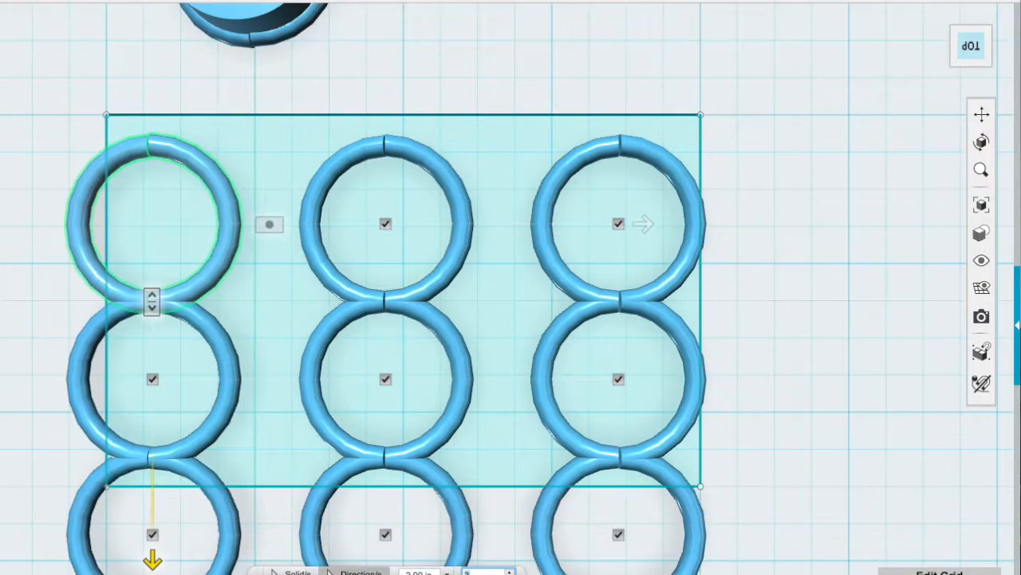
pyautogui.scroll(-5, 276, 450)
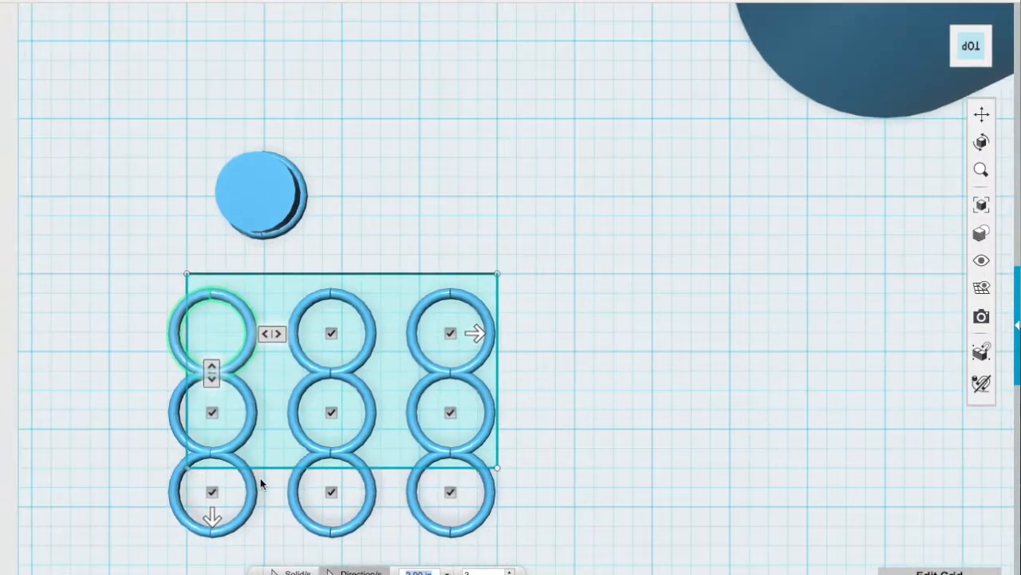
pyautogui.moveTo(211, 528); pyautogui.dragTo(213, 573)
pyautogui.click(609, 375)
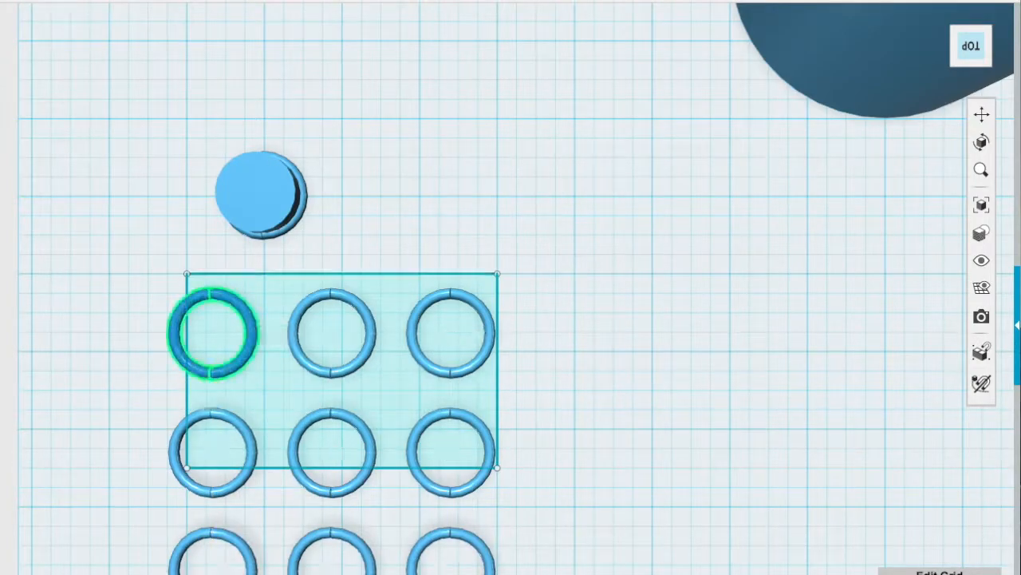
# - Delete the sketched rectangle used as the pattern's direction reference
pyautogui.click(485, 288)
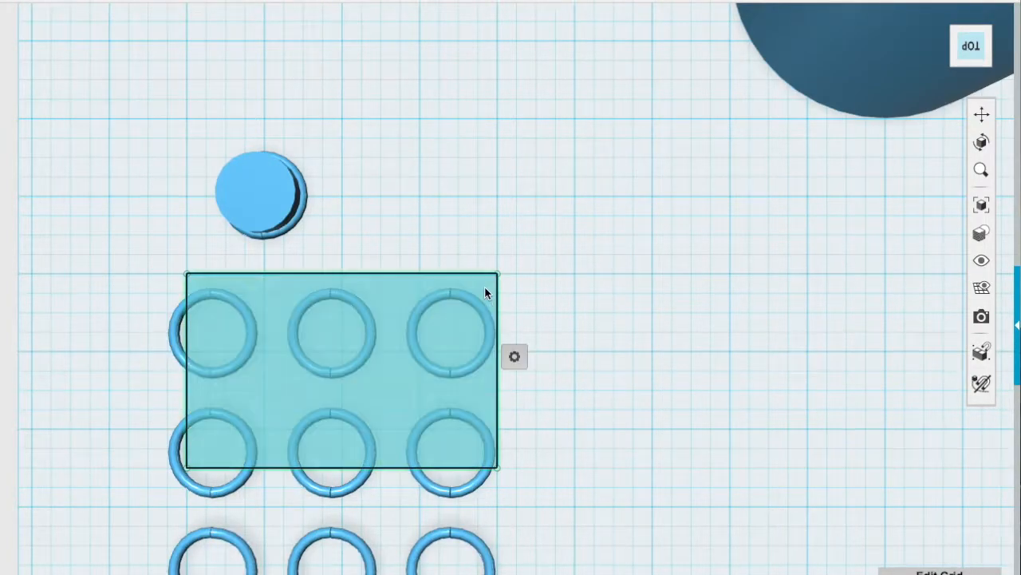
pyautogui.press('Delete')
pyautogui.scroll(-2, 151, 445)
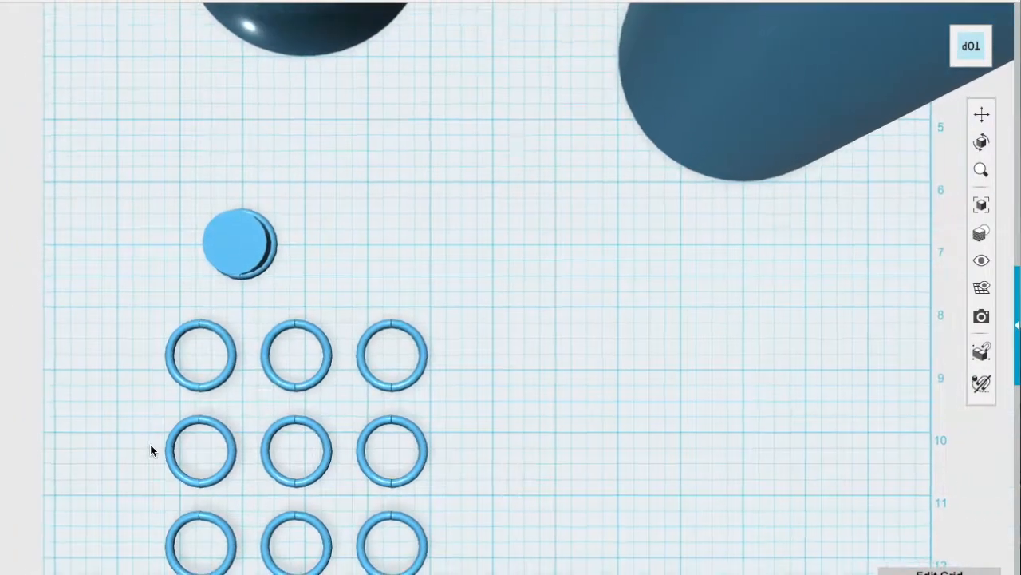
# - Examine the patterned rings, the small cylinder and the bottle parts from several angles
pyautogui.moveTo(727, 239); pyautogui.dragTo(835, 113, button='middle')
pyautogui.click(278, 320)
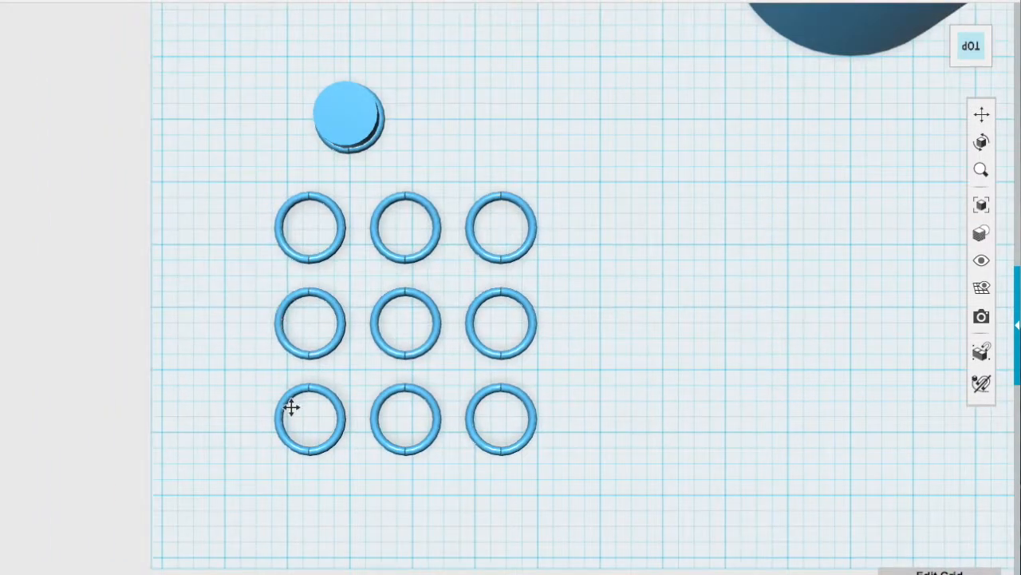
pyautogui.moveTo(245, 162); pyautogui.dragTo(251, 68, button='right')
pyautogui.scroll(3, 241, 313)
pyautogui.moveTo(388, 353); pyautogui.dragTo(326, 349, button='right')
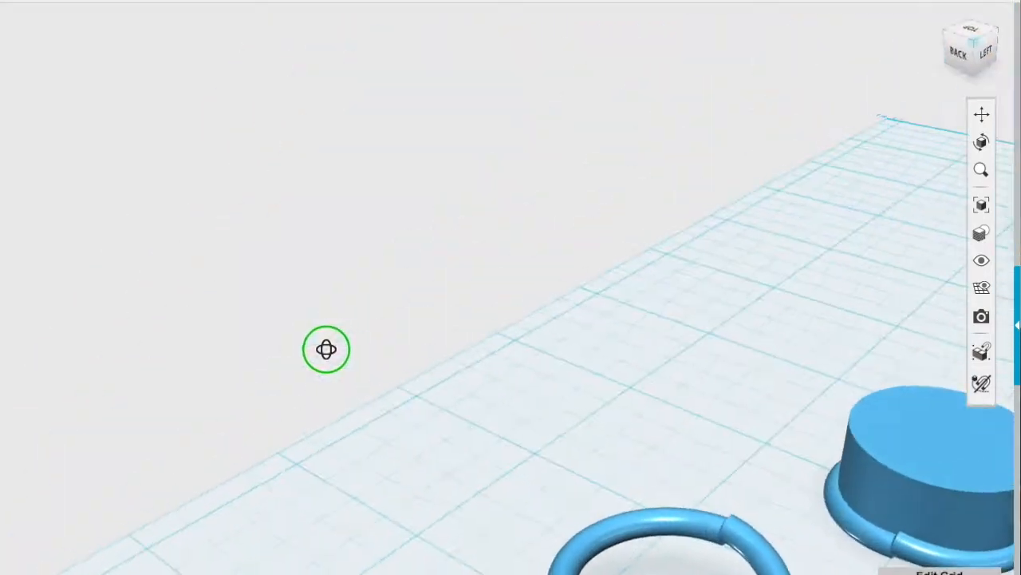
pyautogui.click(987, 113)
pyautogui.moveTo(721, 415); pyautogui.dragTo(433, 386)
pyautogui.moveTo(673, 398); pyautogui.dragTo(525, 376)
pyautogui.moveTo(665, 469); pyautogui.dragTo(579, 571, button='right')
pyautogui.click(984, 119)
pyautogui.moveTo(723, 572); pyautogui.dragTo(662, 518)
pyautogui.moveTo(592, 565); pyautogui.dragTo(600, 537, button='right')
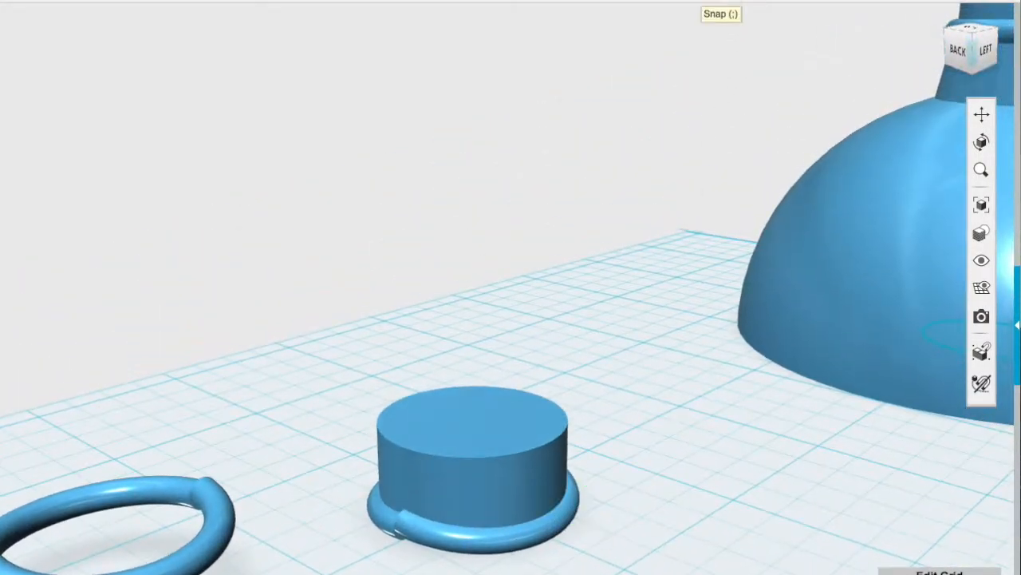
pyautogui.moveTo(301, 542); pyautogui.dragTo(33, 573, button='right')
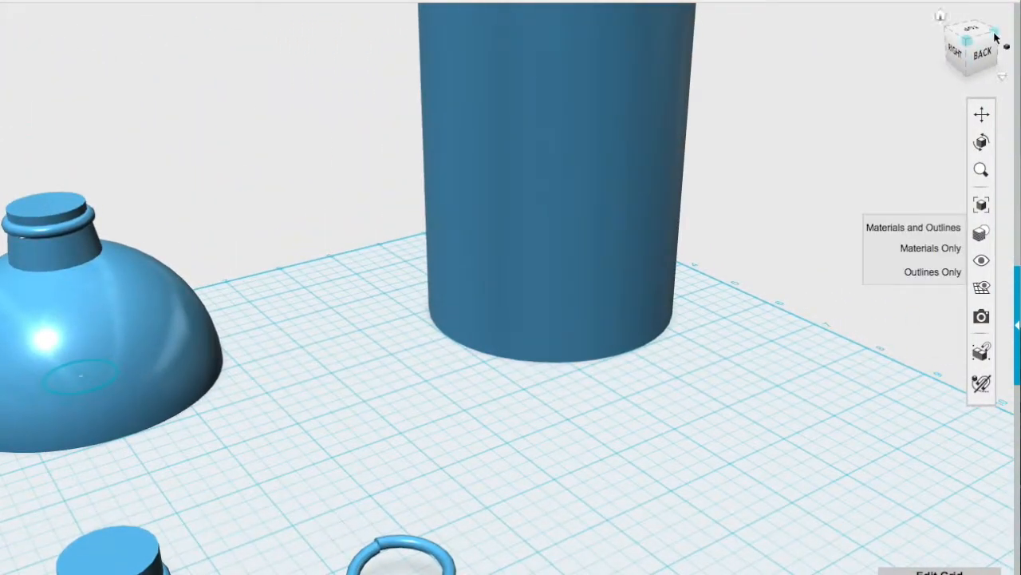
pyautogui.moveTo(495, 404); pyautogui.dragTo(572, 573, button='right')
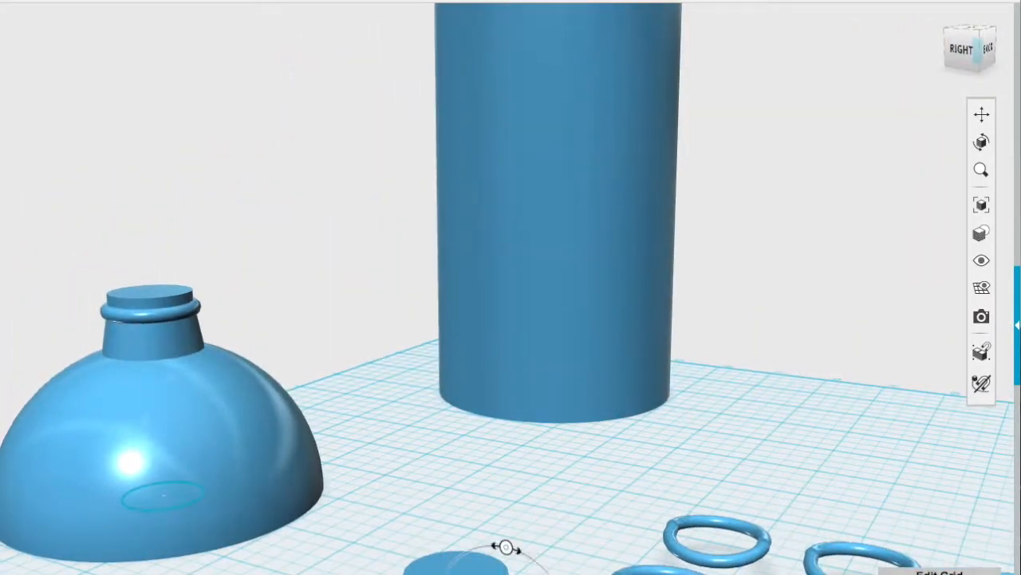
pyautogui.moveTo(596, 520); pyautogui.dragTo(513, 518, button='right')
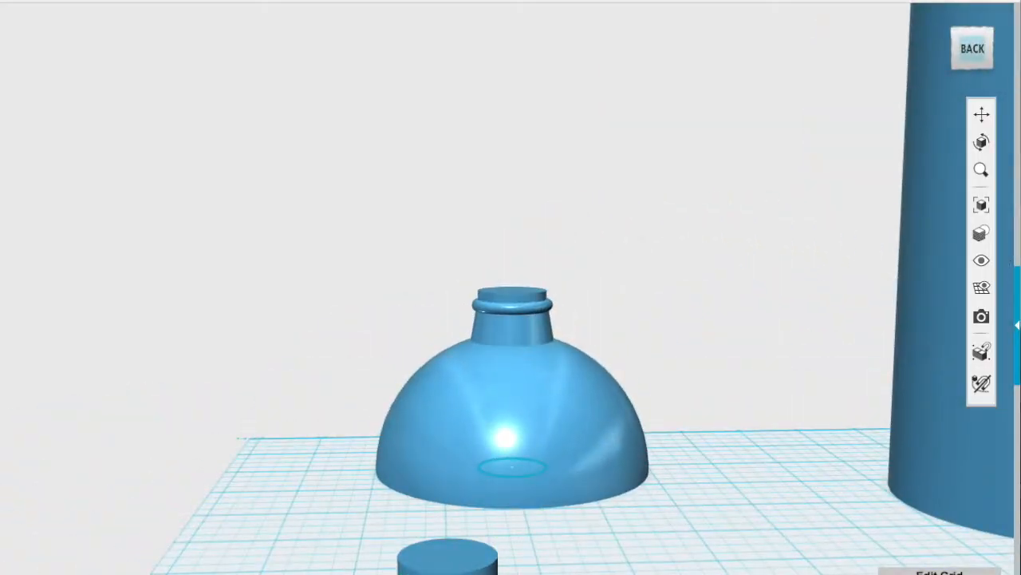
pyautogui.moveTo(511, 559); pyautogui.dragTo(378, 574, button='right')
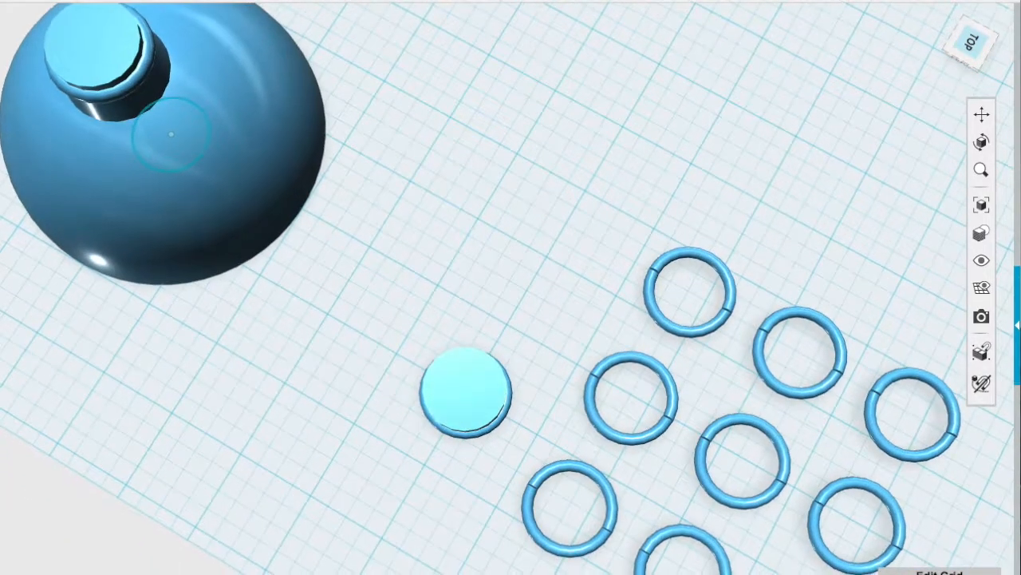
# - Undo the ring pattern, the sketched rectangle and the torus ring duplicate
pyautogui.press('super+z')
pyautogui.press('super+z')
pyautogui.press('super+z')
pyautogui.press('super+z')
pyautogui.press('super+z')
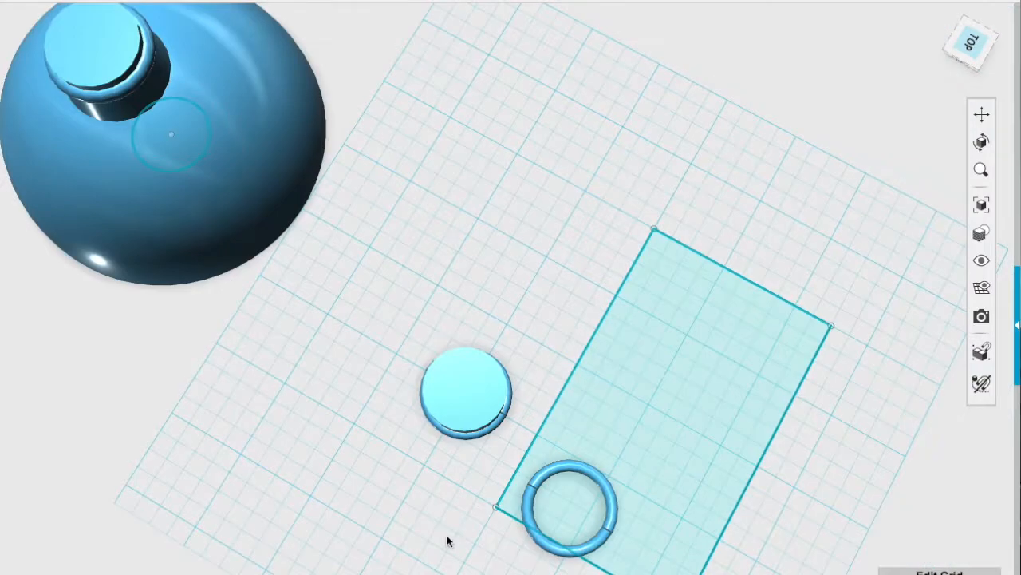
pyautogui.press('super+z')
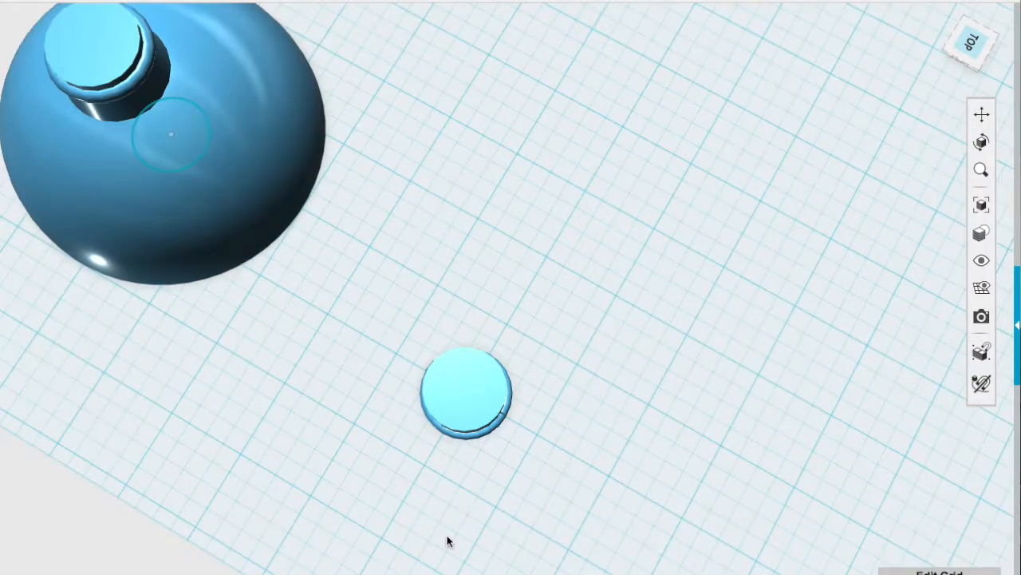
# - Rotate one half of the split torus at the small cylinder's base to adjust its tilt
pyautogui.moveTo(510, 566); pyautogui.dragTo(493, 479, button='right')
pyautogui.moveTo(604, 543); pyautogui.dragTo(489, 574, button='right')
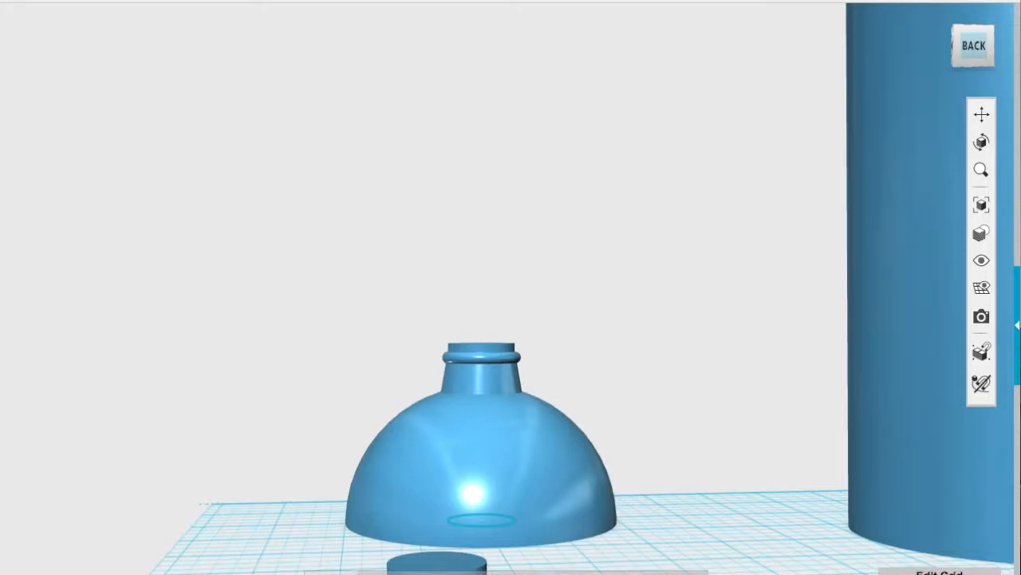
pyautogui.click(374, 573)
pyautogui.moveTo(341, 573)
pyautogui.mouseDown(button='right')
pyautogui.moveTo(433, 573)
pyautogui.moveTo(345, 573)
pyautogui.mouseUp(button='right')
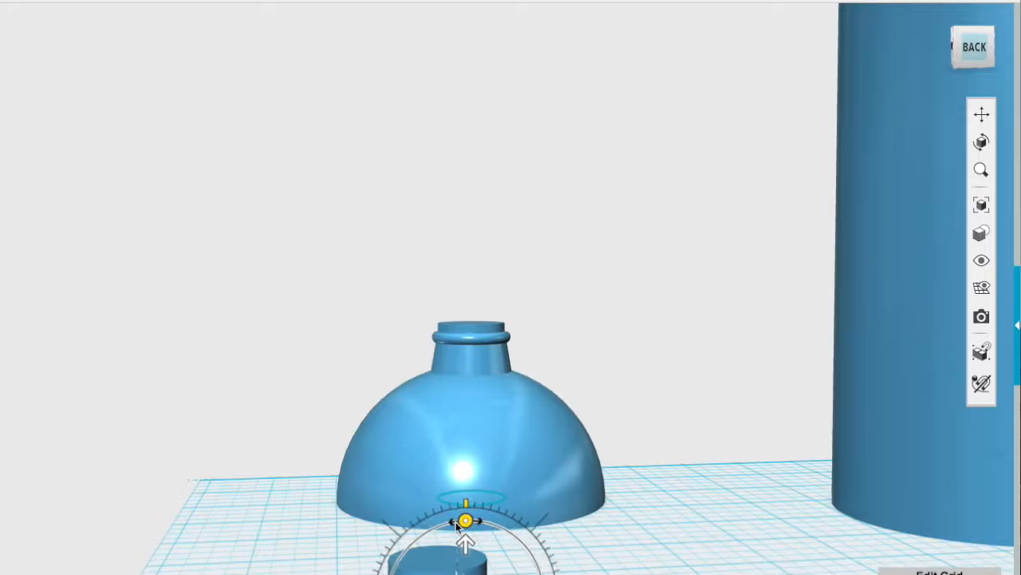
pyautogui.click(411, 518)
pyautogui.click(281, 523)
# - Rotate the other half of the split torus around the small cylinder to adjust its tilt
pyautogui.click(427, 570)
pyautogui.click(374, 573)
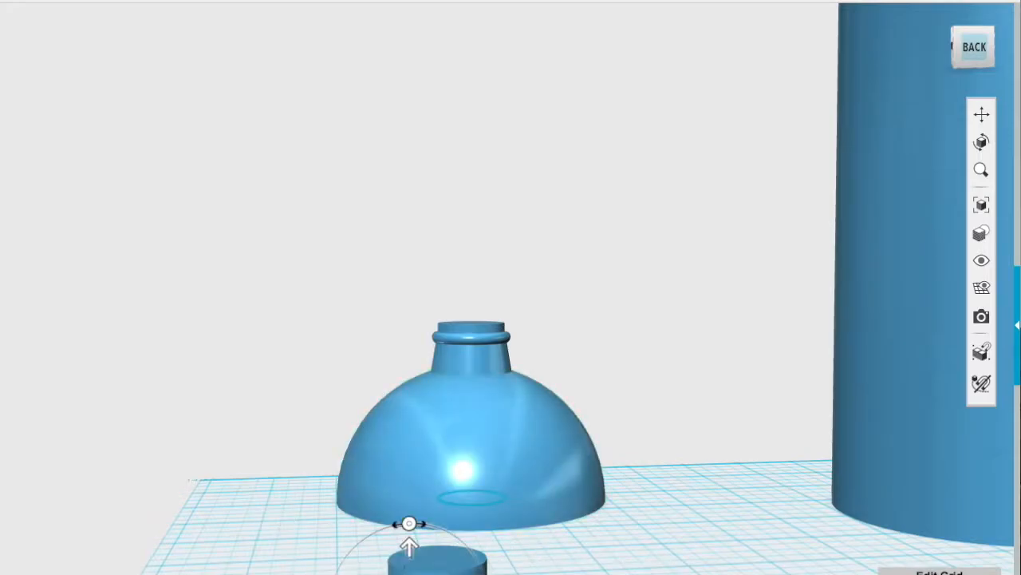
pyautogui.click(410, 524)
pyautogui.click(580, 528)
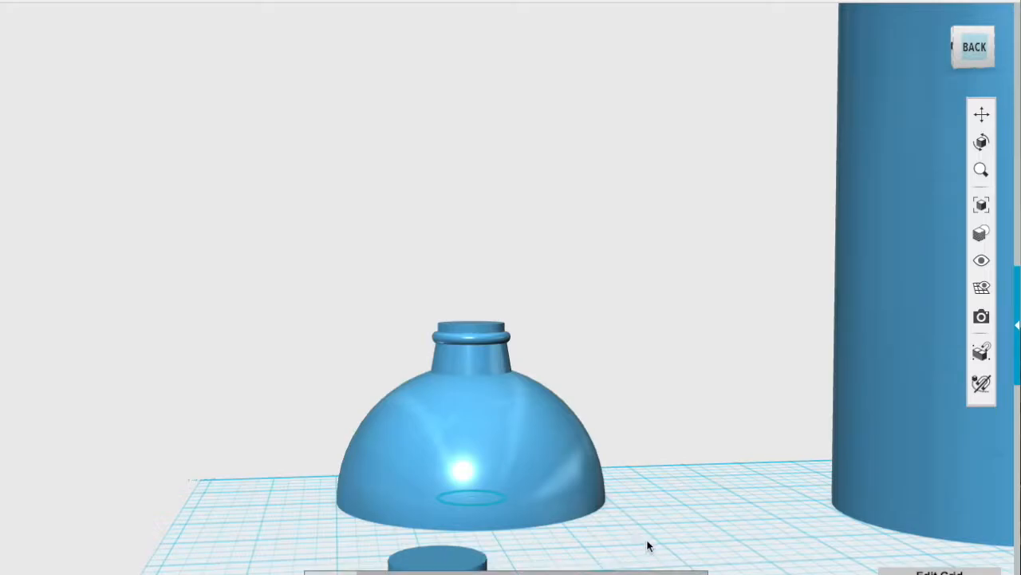
# - Duplicate the two torus halves again and move the copy off the small cylinder
pyautogui.scroll(-3, 648, 546)
pyautogui.moveTo(654, 564); pyautogui.dragTo(507, 560, button='right')
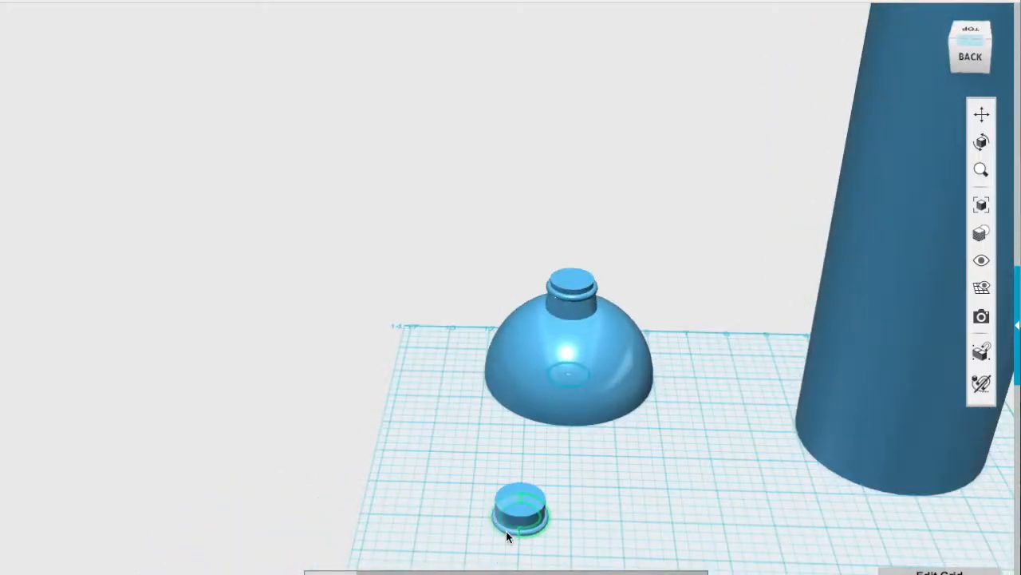
pyautogui.hotkey('ctrl', 't')
pyautogui.moveTo(520, 520); pyautogui.dragTo(515, 573)
pyautogui.click(576, 566)
# - Snap the end faces of the two torus halves together at their seam on the small cylinder
pyautogui.scroll(5, 540, 550)
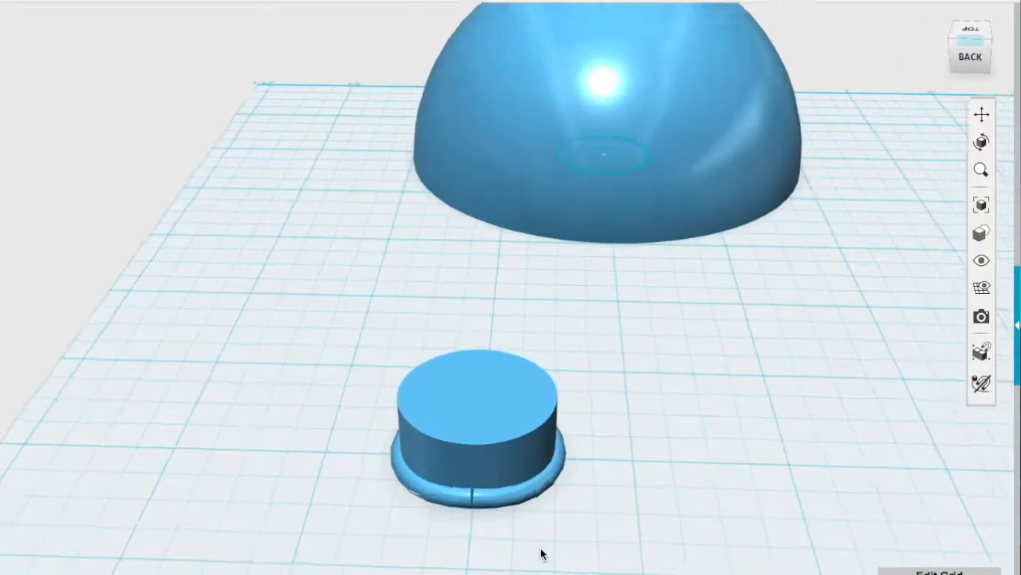
pyautogui.scroll(3, 540, 551)
pyautogui.moveTo(541, 551); pyautogui.dragTo(368, 527, button='right')
pyautogui.click(985, 115)
pyautogui.moveTo(255, 525); pyautogui.dragTo(495, 527)
pyautogui.moveTo(495, 527); pyautogui.dragTo(117, 557, button='right')
pyautogui.moveTo(397, 404); pyautogui.dragTo(515, 359)
pyautogui.scroll(-5, 158, 428)
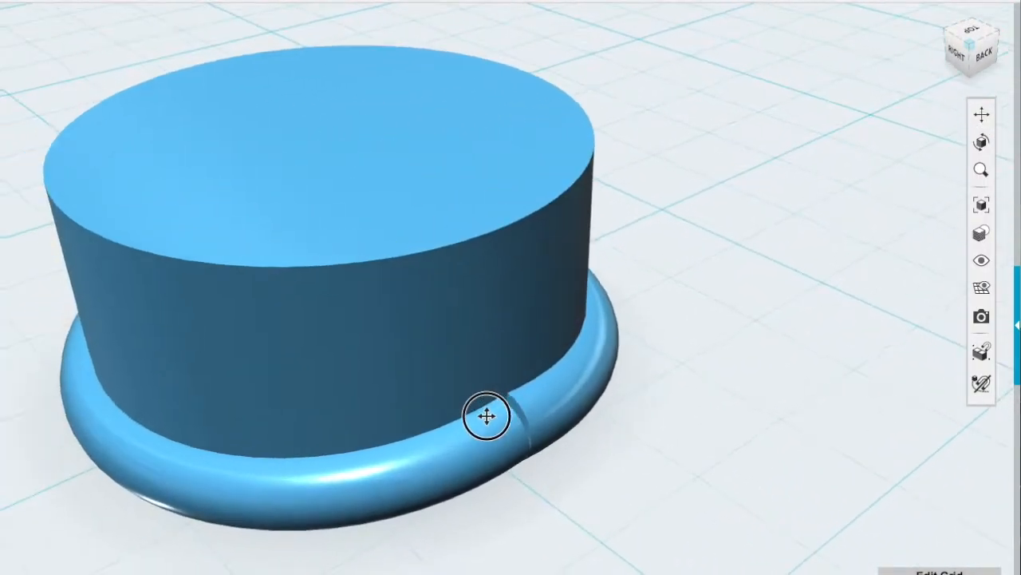
pyautogui.moveTo(628, 438); pyautogui.dragTo(588, 443, button='right')
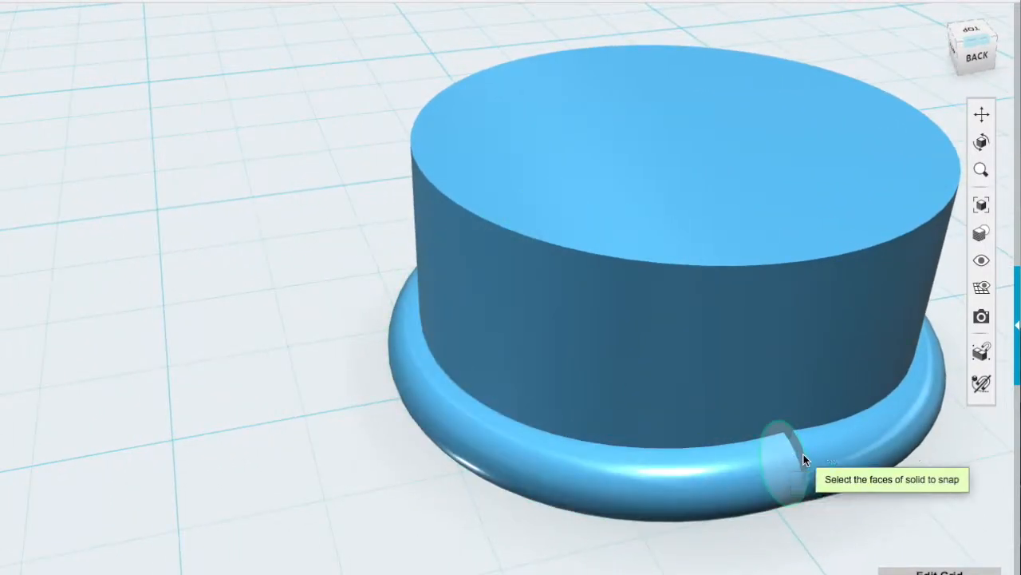
pyautogui.moveTo(819, 561); pyautogui.dragTo(775, 540, button='right')
pyautogui.click(981, 118)
pyautogui.moveTo(912, 457); pyautogui.dragTo(255, 171)
pyautogui.click(450, 489)
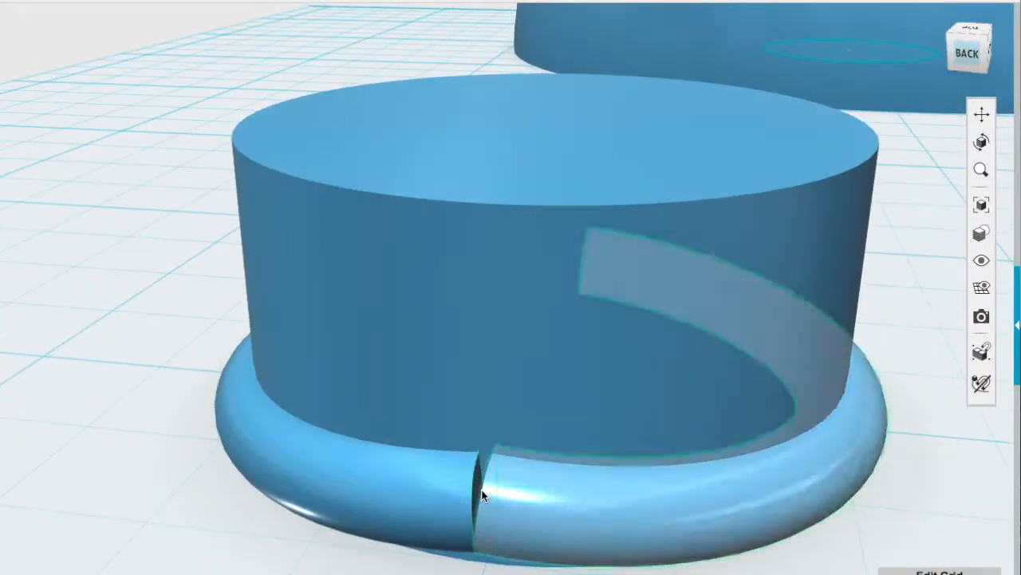
pyautogui.moveTo(479, 488); pyautogui.dragTo(463, 534, button='right')
# - Inspect the snapped torus halves around the small cylinder from the back and left sides
pyautogui.moveTo(277, 501); pyautogui.dragTo(32, 550, button='right')
pyautogui.moveTo(448, 503); pyautogui.dragTo(368, 518, button='right')
pyautogui.moveTo(875, 335); pyautogui.dragTo(837, 369, button='right')
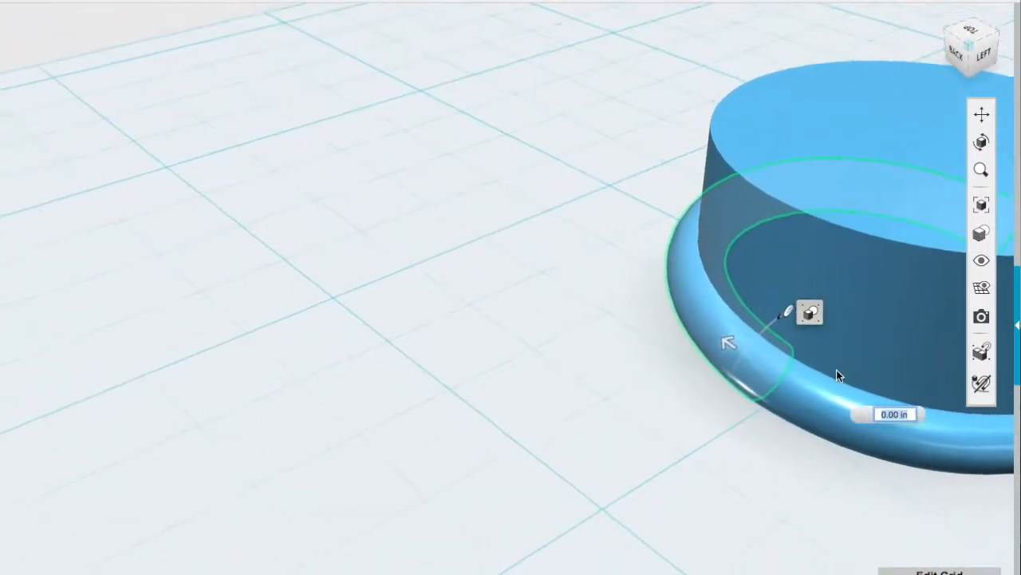
pyautogui.scroll(-5, 953, 437)
pyautogui.click(982, 115)
pyautogui.moveTo(886, 452); pyautogui.dragTo(585, 460)
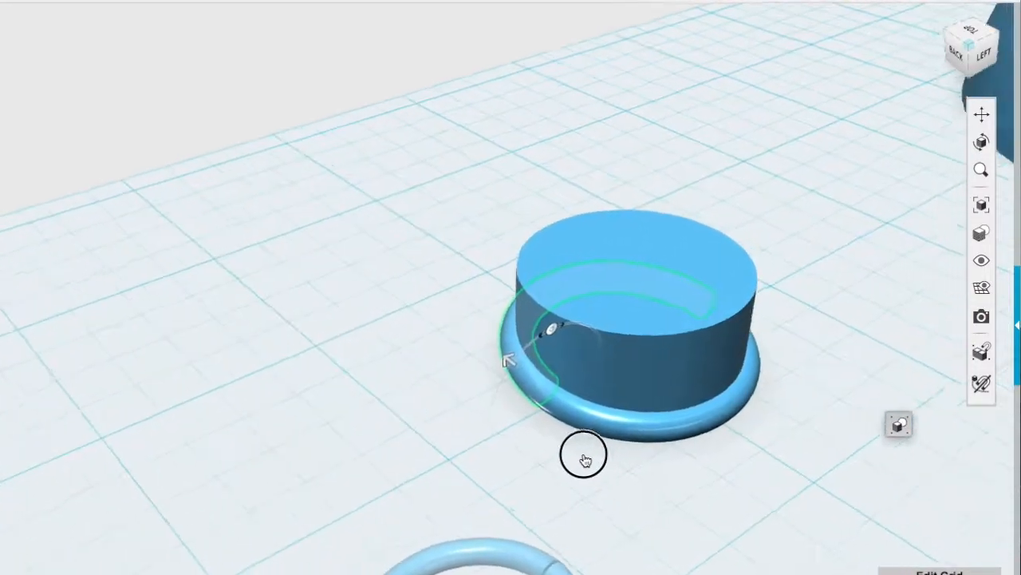
pyautogui.moveTo(809, 411); pyautogui.dragTo(733, 393, button='right')
pyautogui.moveTo(830, 529); pyautogui.dragTo(822, 483, button='right')
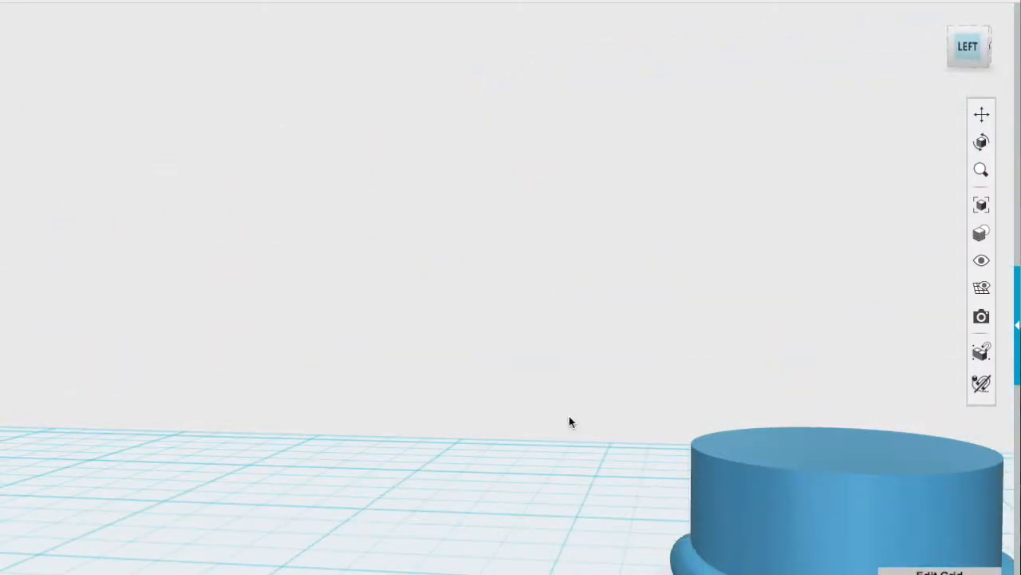
# - Fine-tune the tilt of the selected torus half around the small cylinder with small rotations at its seams
pyautogui.moveTo(516, 431); pyautogui.dragTo(671, 431, button='right')
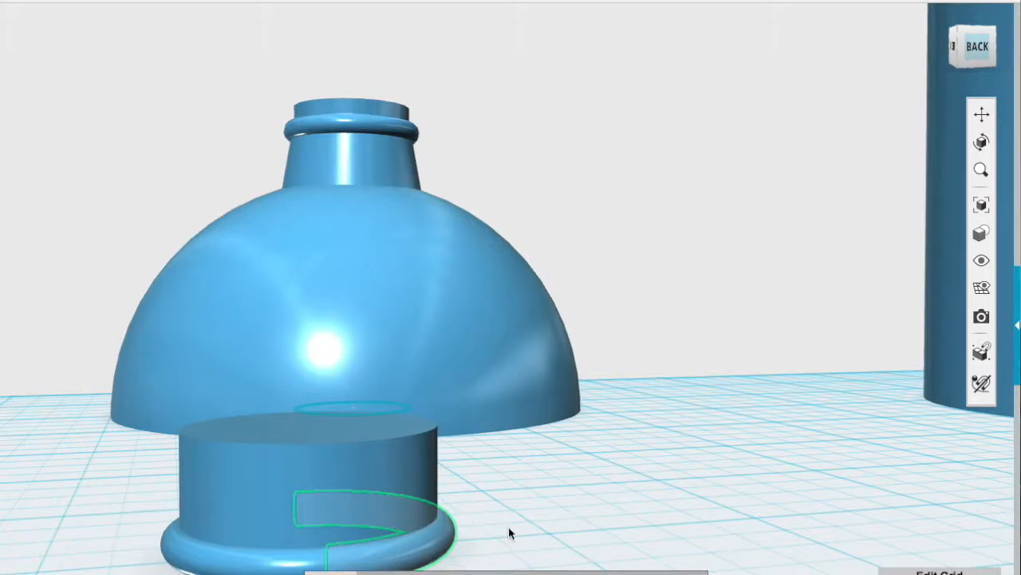
pyautogui.moveTo(508, 526); pyautogui.dragTo(405, 518, button='right')
pyautogui.click(375, 569)
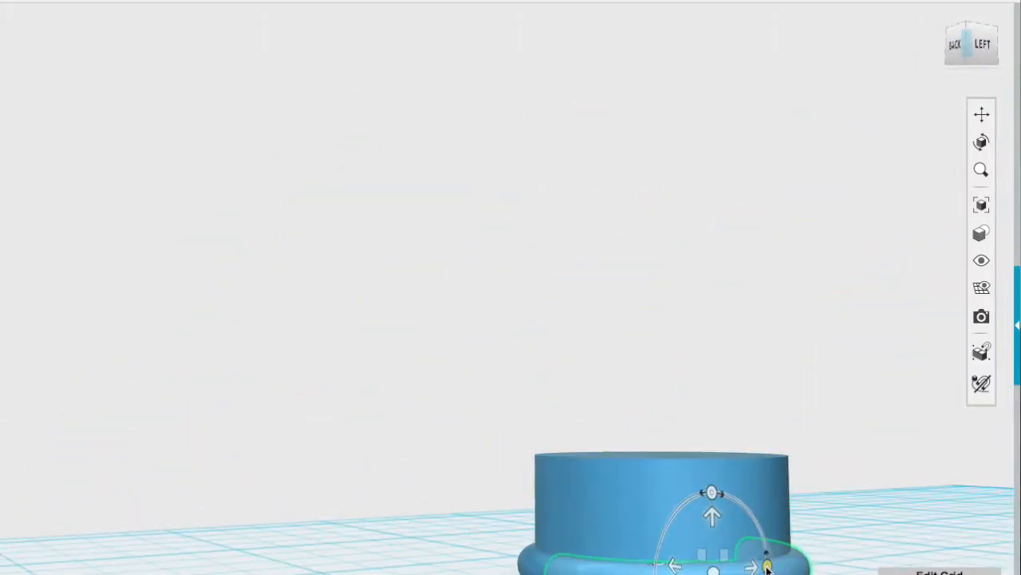
pyautogui.moveTo(767, 568); pyautogui.dragTo(767, 570)
pyautogui.press('Return')
pyautogui.moveTo(356, 505); pyautogui.dragTo(550, 515, button='right')
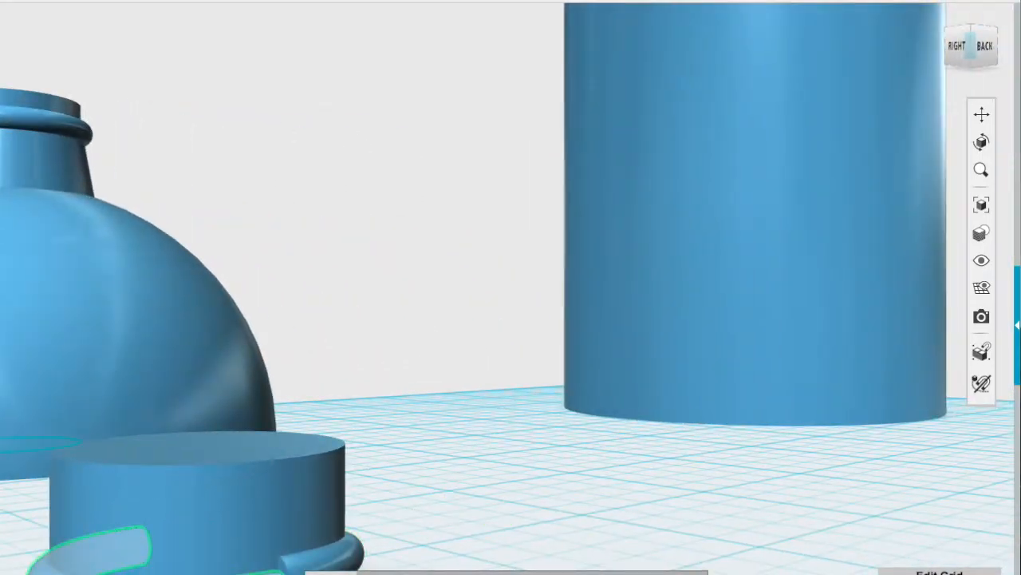
pyautogui.click(375, 570)
pyautogui.click(93, 567)
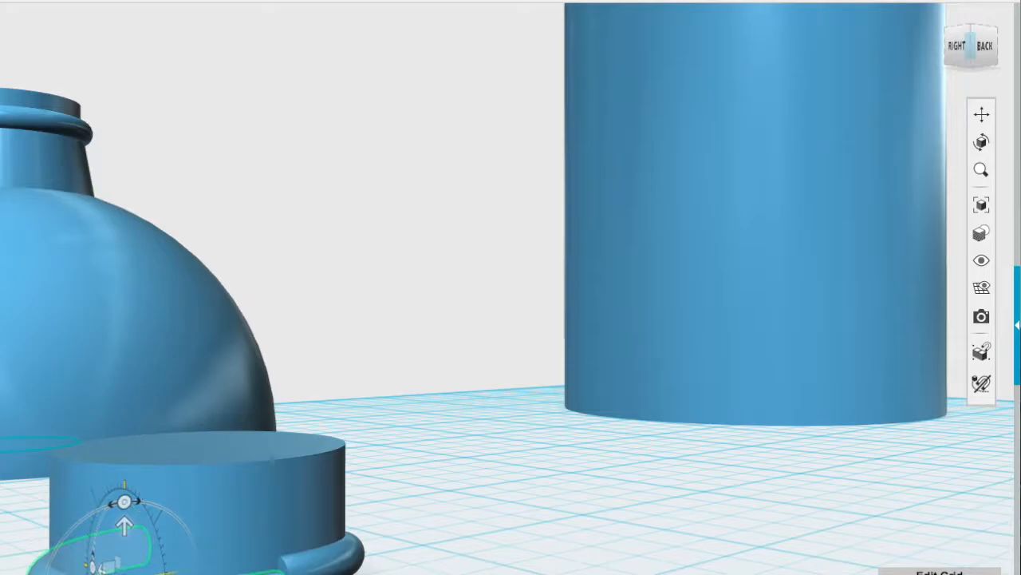
pyautogui.moveTo(96, 565); pyautogui.dragTo(94, 560)
# - Duplicate the two torus halves and place the copy on the grid beside the small cylinder
pyautogui.scroll(-6, 247, 520)
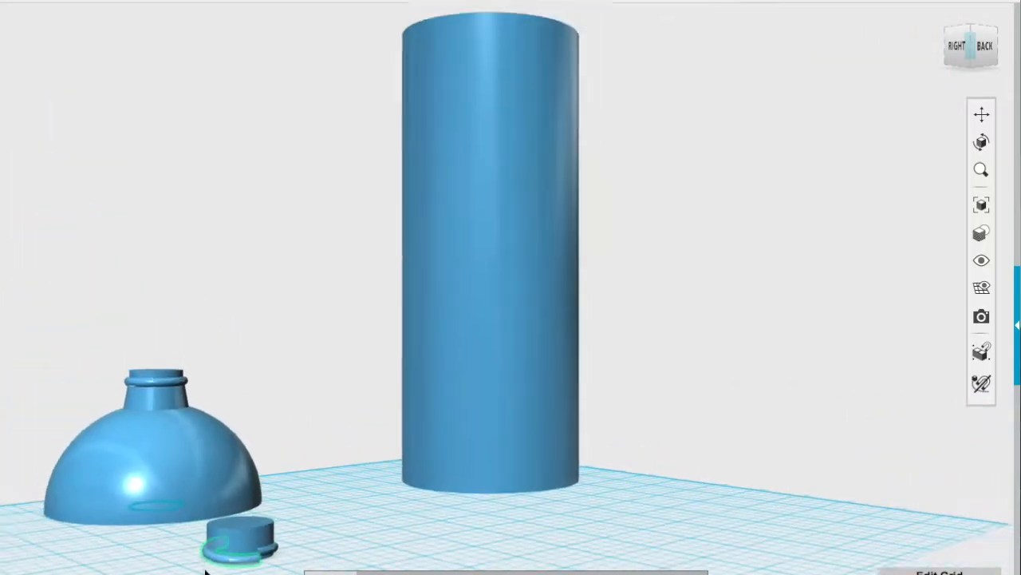
pyautogui.scroll(-2, 205, 569)
pyautogui.moveTo(159, 543); pyautogui.dragTo(107, 545, button='right')
pyautogui.scroll(5, 306, 543)
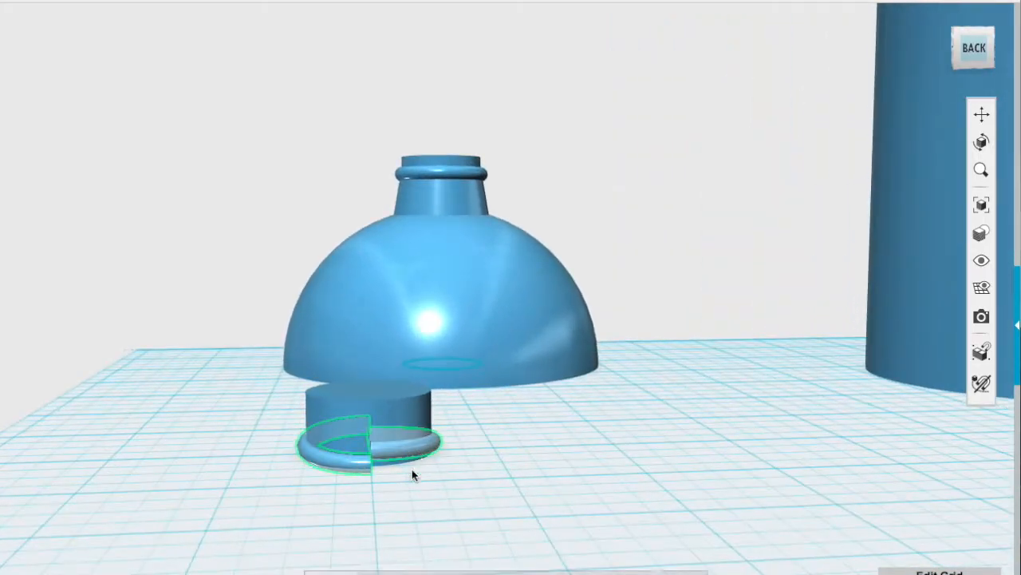
pyautogui.click(383, 448)
pyautogui.moveTo(325, 448); pyautogui.dragTo(72, 451)
pyautogui.click(262, 527)
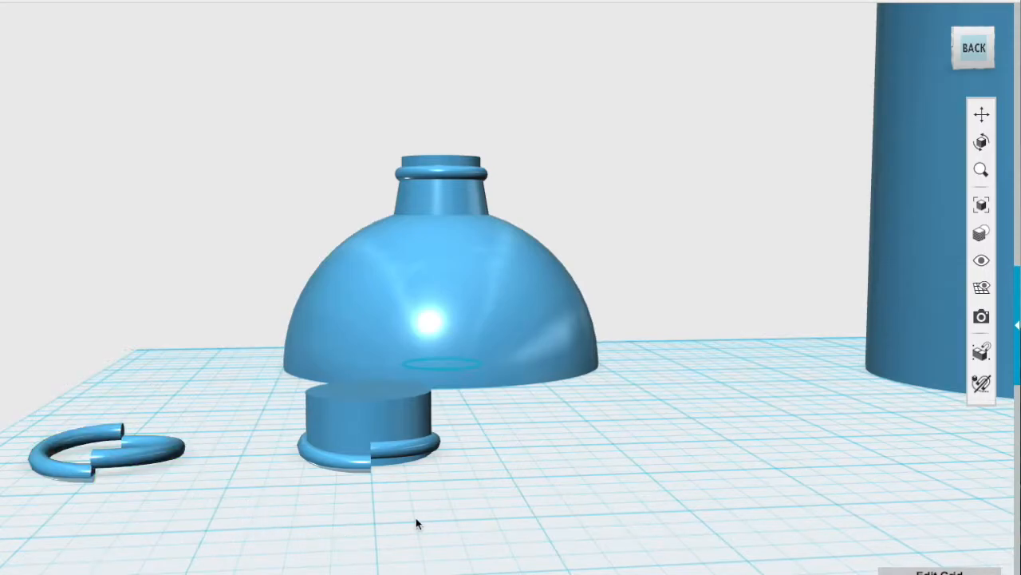
# - Snap the end face of one torus half to the adjoining half's end at the base of the small cylinder
pyautogui.moveTo(362, 522); pyautogui.dragTo(430, 519, button='right')
pyautogui.click(704, 2)
pyautogui.click(65, 514)
pyautogui.moveTo(119, 562); pyautogui.dragTo(750, 569, button='right')
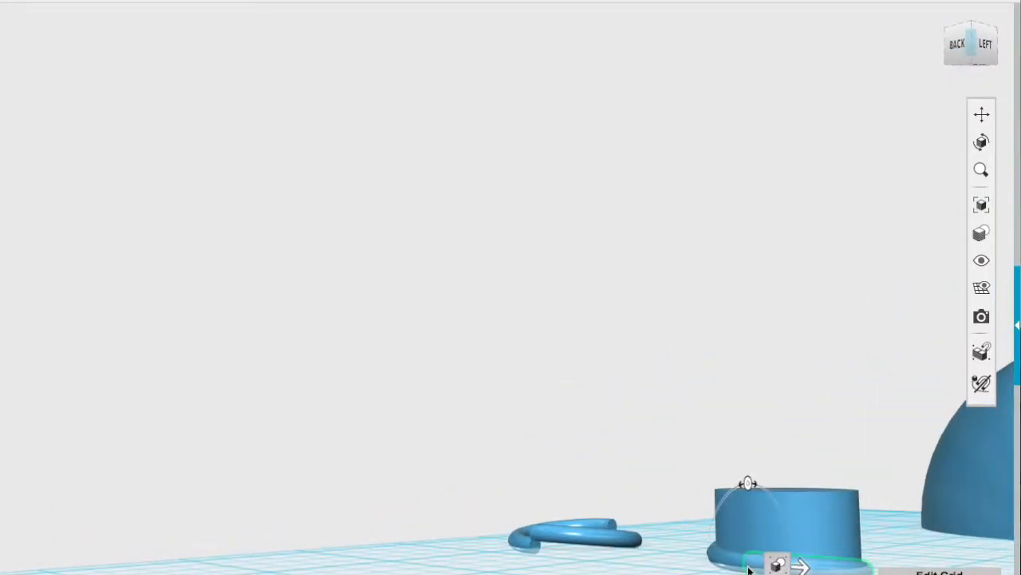
pyautogui.moveTo(594, 570); pyautogui.dragTo(663, 573, button='right')
pyautogui.click(480, 539)
pyautogui.moveTo(599, 432); pyautogui.dragTo(508, 482, button='right')
# - Copy and paste the loose pair of torus halves and move the duplicate farther back on the grid
pyautogui.click(988, 112)
pyautogui.moveTo(895, 361); pyautogui.dragTo(498, 368)
pyautogui.moveTo(724, 257); pyautogui.dragTo(318, 441, button='right')
pyautogui.click(89, 482)
pyautogui.click(981, 115)
pyautogui.moveTo(99, 546); pyautogui.dragTo(264, 571)
pyautogui.moveTo(164, 333); pyautogui.dragTo(374, 560)
pyautogui.hotkey('ctrl', 'c')
pyautogui.hotkey('ctrl', 'v')
pyautogui.moveTo(321, 420); pyautogui.dragTo(473, 353)
pyautogui.click(208, 569)
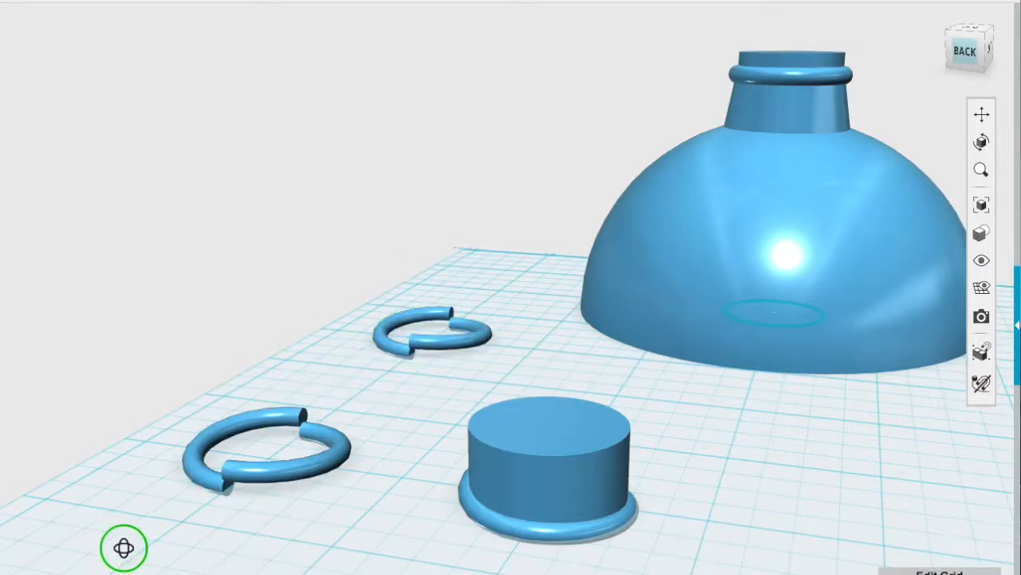
# - Snap one half of a loose torus pair onto the end of the coil around the small cylinder
pyautogui.moveTo(124, 552); pyautogui.dragTo(203, 550, button='right')
pyautogui.click(985, 114)
pyautogui.moveTo(112, 551); pyautogui.dragTo(551, 533)
pyautogui.press('Escape')
pyautogui.click(717, 1)
pyautogui.click(397, 536)
pyautogui.moveTo(397, 537); pyautogui.dragTo(685, 458, button='right')
pyautogui.scroll(-5, 684, 459)
pyautogui.click(689, 569)
pyautogui.moveTo(618, 566); pyautogui.dragTo(361, 479, button='right')
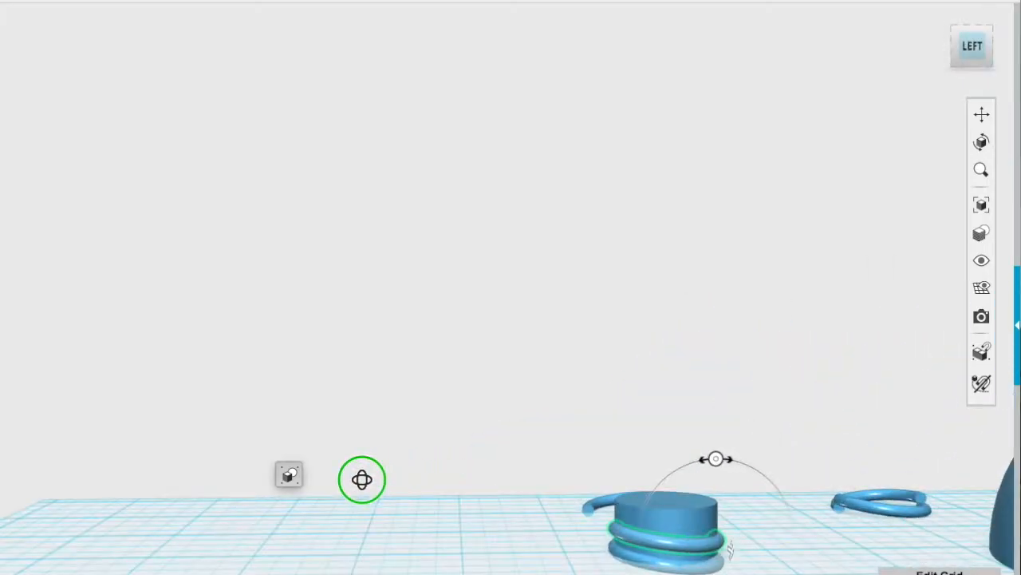
# - Snap the remaining half of that torus pair to the open end of the upper coil
pyautogui.click(717, 1)
pyautogui.click(583, 511)
pyautogui.moveTo(583, 511); pyautogui.dragTo(717, 528, button='right')
pyautogui.click(484, 423)
pyautogui.click(589, 445)
pyautogui.moveTo(349, 457); pyautogui.dragTo(441, 421, button='right')
pyautogui.click(315, 477)
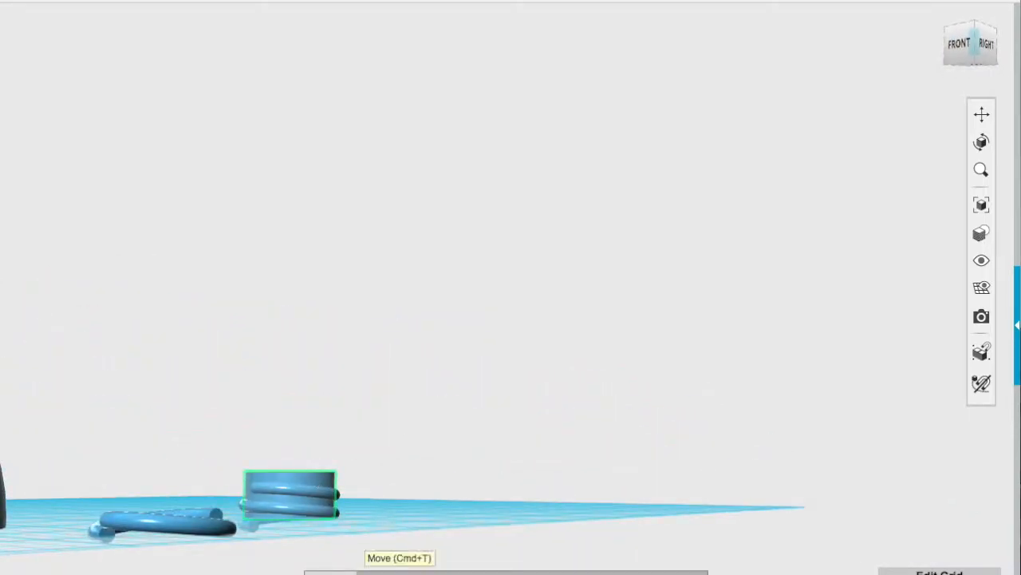
pyautogui.click(387, 573)
pyautogui.moveTo(292, 436); pyautogui.dragTo(293, 409)
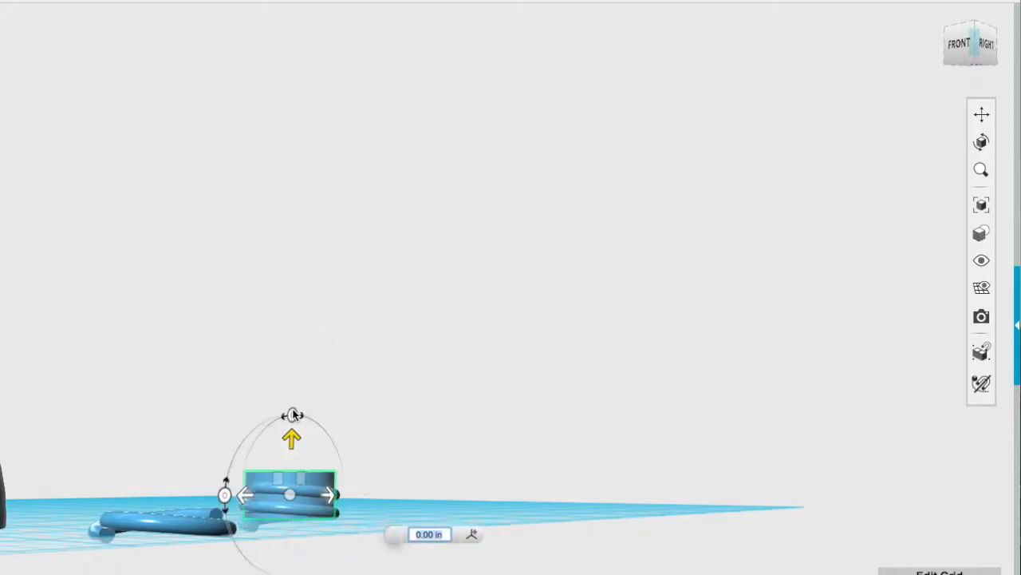
pyautogui.press('Return')
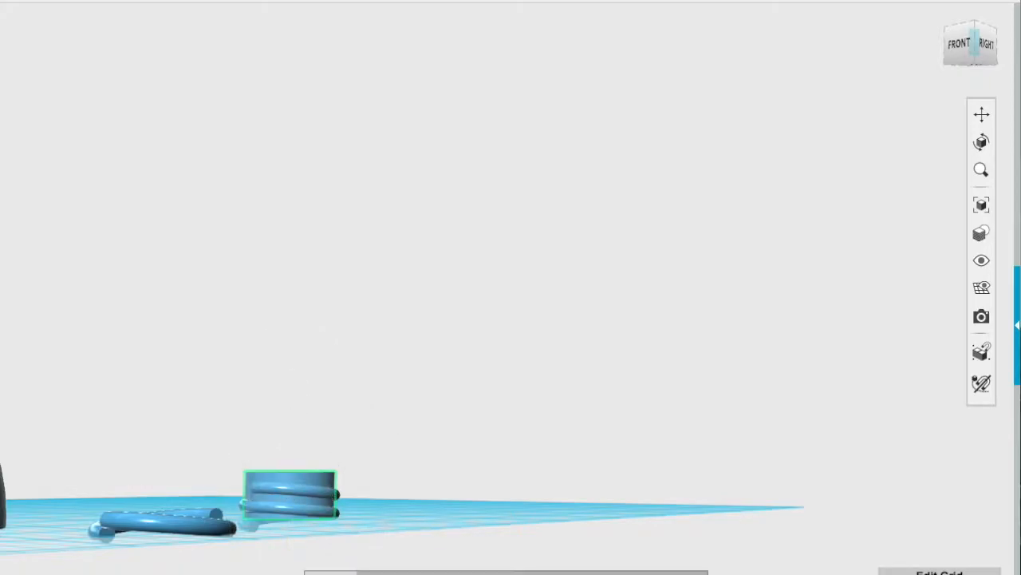
# - Increase the height of the small cylinder inside the coils with Scale, stretching it from its top
pyautogui.press('s')
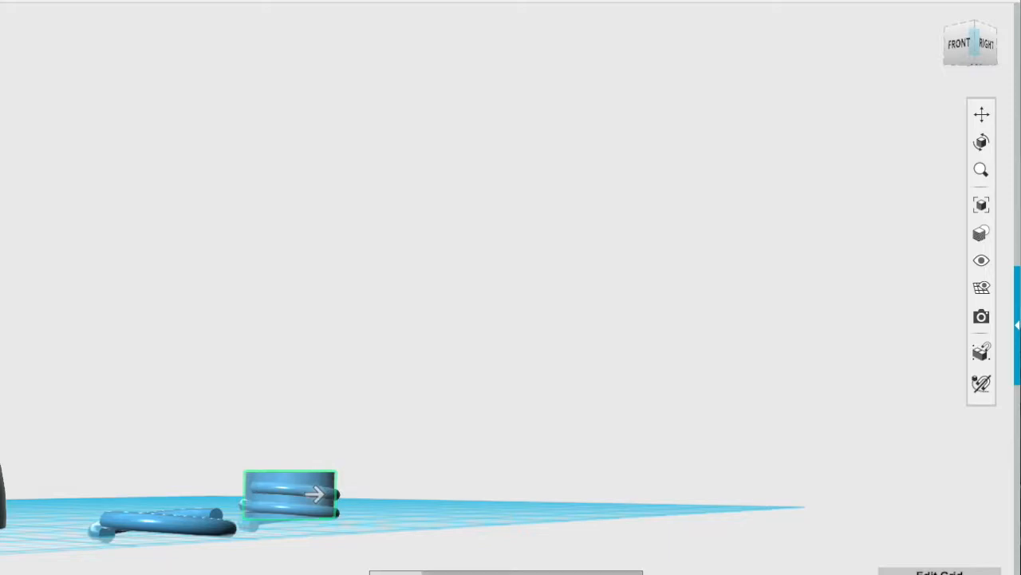
pyautogui.click(479, 511)
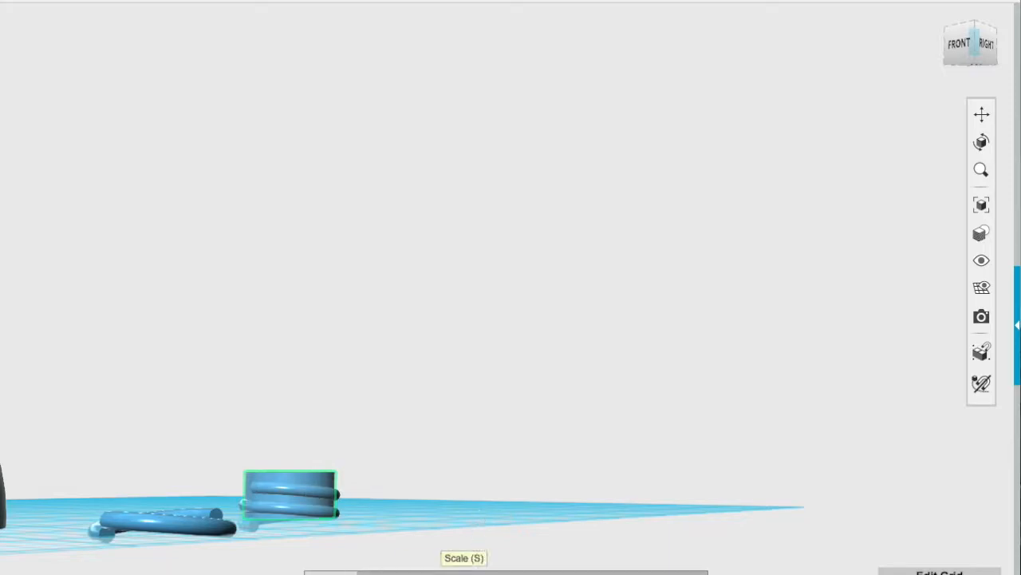
pyautogui.click(454, 574)
pyautogui.moveTo(353, 544); pyautogui.dragTo(348, 567, button='right')
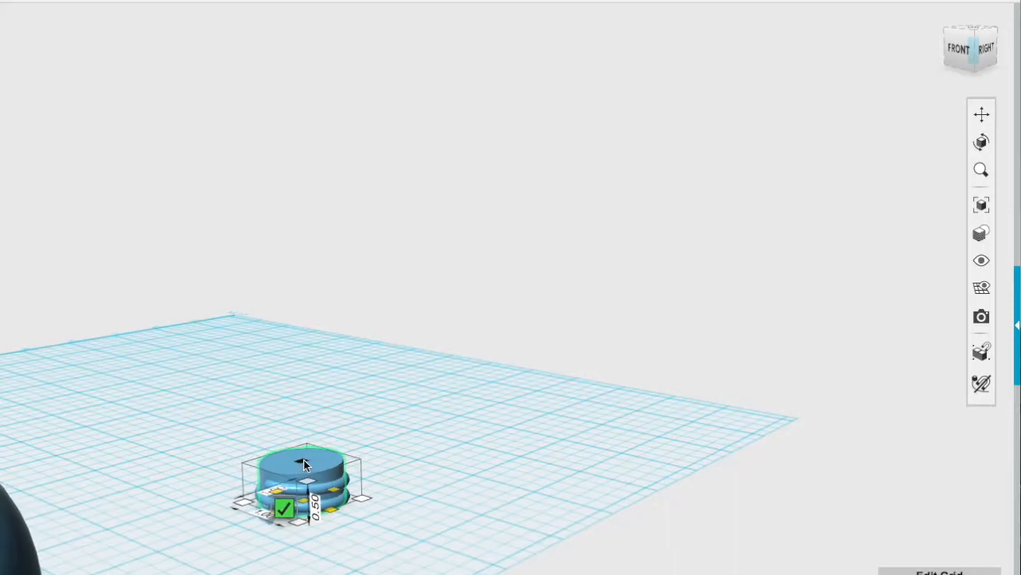
pyautogui.moveTo(304, 461); pyautogui.dragTo(304, 437)
pyautogui.press('Return')
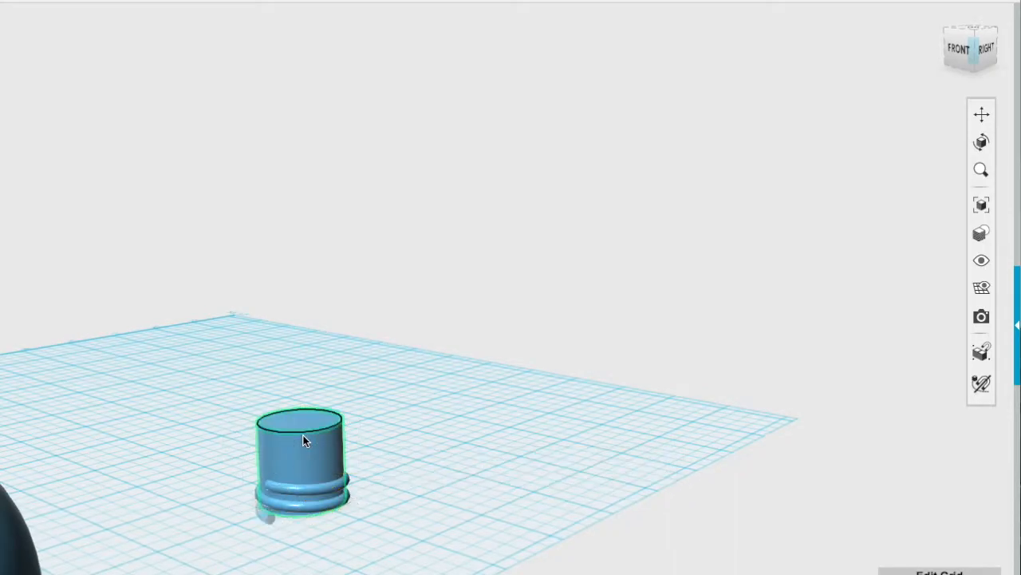
# - Move the taller cylinder down 0.5 in through the coils
pyautogui.click(329, 475)
pyautogui.moveTo(347, 525)
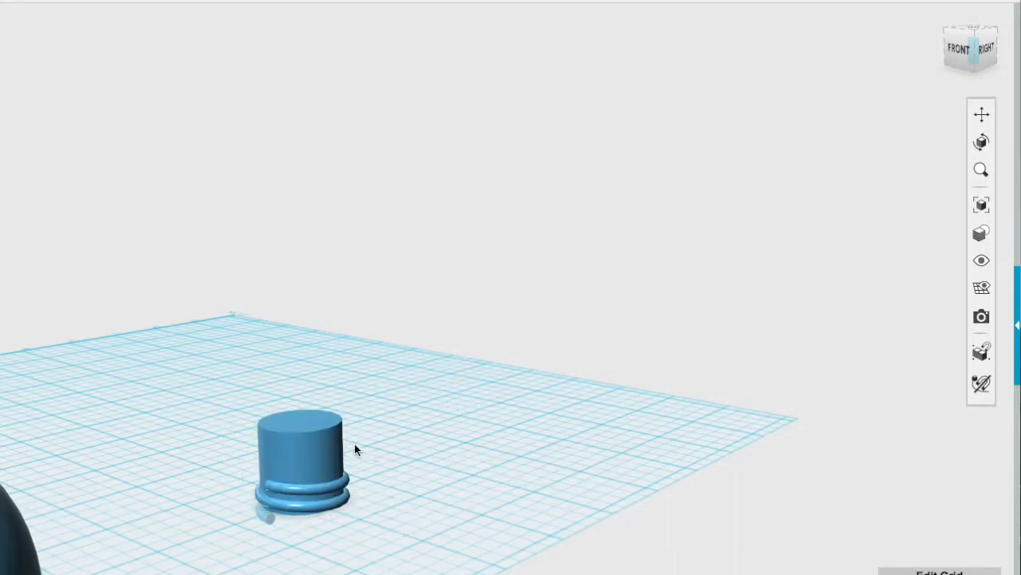
pyautogui.click(373, 521)
pyautogui.moveTo(305, 417); pyautogui.dragTo(302, 438)
pyautogui.write('-.5')
pyautogui.press('Return')
pyautogui.click(474, 507)
# - Select the cylinder together with its coils and raise the whole threaded piece above the grid
pyautogui.moveTo(474, 508)
pyautogui.mouseDown(button='right')
pyautogui.moveTo(456, 522)
pyautogui.moveTo(444, 495)
pyautogui.moveTo(474, 492)
pyautogui.mouseUp(button='right')
pyautogui.moveTo(234, 388); pyautogui.dragTo(435, 573)
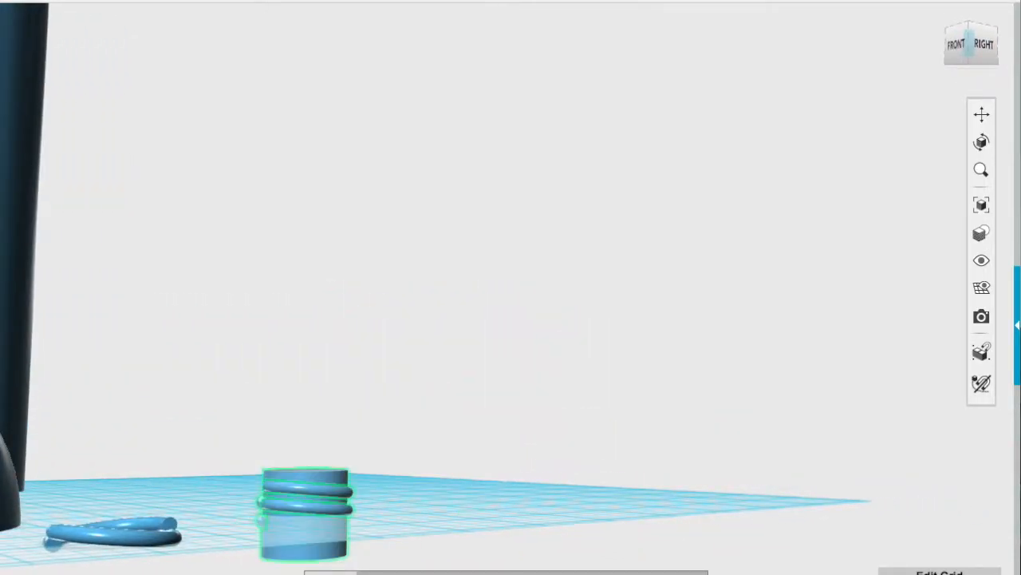
pyautogui.click(345, 573)
pyautogui.moveTo(310, 466); pyautogui.dragTo(312, 392)
pyautogui.click(356, 493)
# - Merge the small cylinder, as the target solid, with the torus coils around it
pyautogui.click(621, 17)
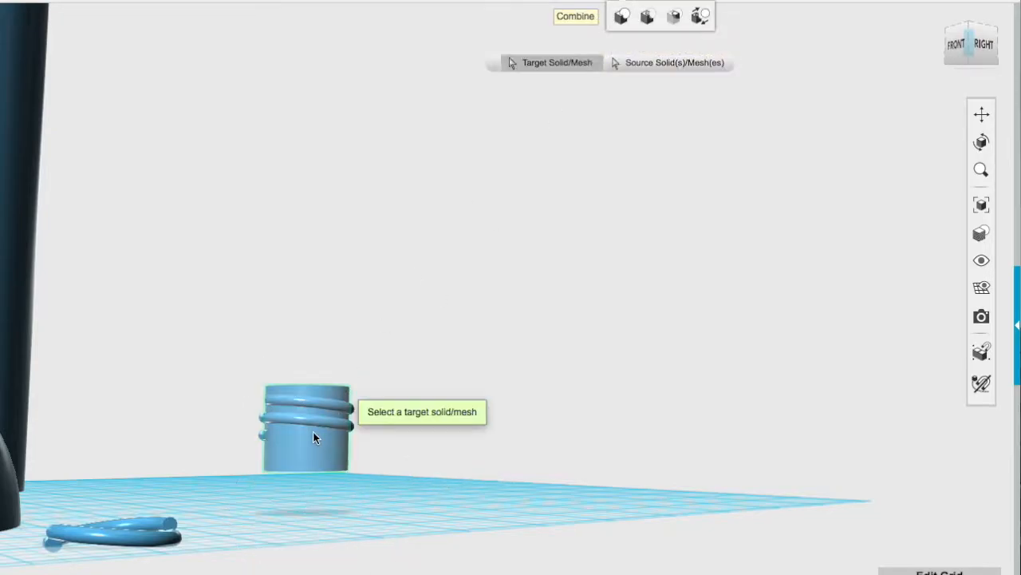
pyautogui.click(205, 443)
pyautogui.moveTo(202, 441); pyautogui.dragTo(234, 462, button='right')
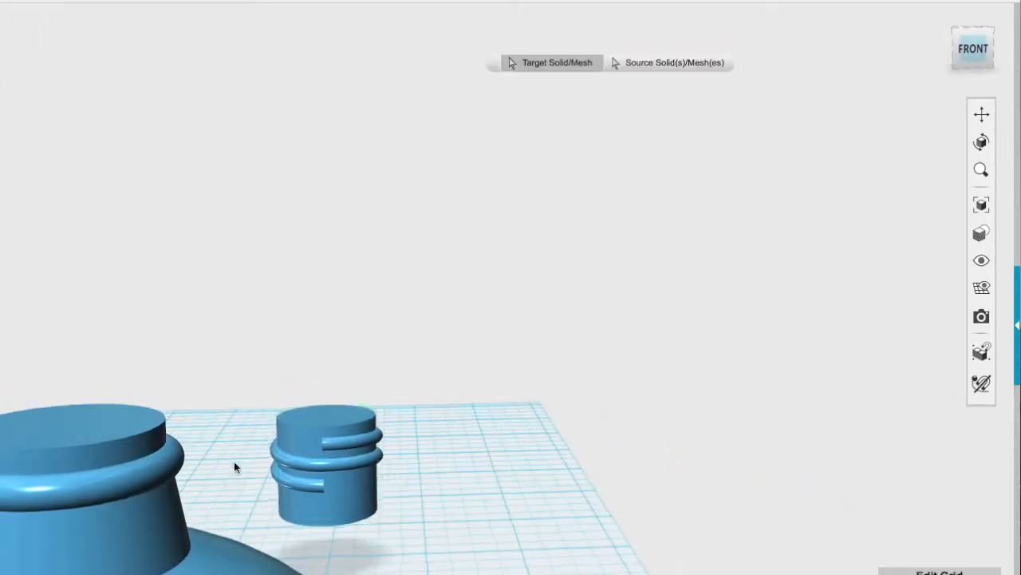
pyautogui.click(301, 483)
pyautogui.click(342, 441)
# - Snap the bottom face of the threaded cylinder onto the top face of the bottle's mouth
pyautogui.moveTo(342, 441); pyautogui.dragTo(468, 408, button='right')
pyautogui.click(705, 2)
pyautogui.click(419, 517)
pyautogui.moveTo(255, 423); pyautogui.dragTo(224, 529, button='right')
pyautogui.click(24, 142)
# - Lower the threaded piece into the bottle's neck with a vertical offset of -0.5 in
pyautogui.moveTo(23, 221); pyautogui.dragTo(34, 369, button='right')
pyautogui.moveTo(60, 184); pyautogui.dragTo(59, 216)
pyautogui.moveTo(115, 231); pyautogui.dragTo(57, 229, button='right')
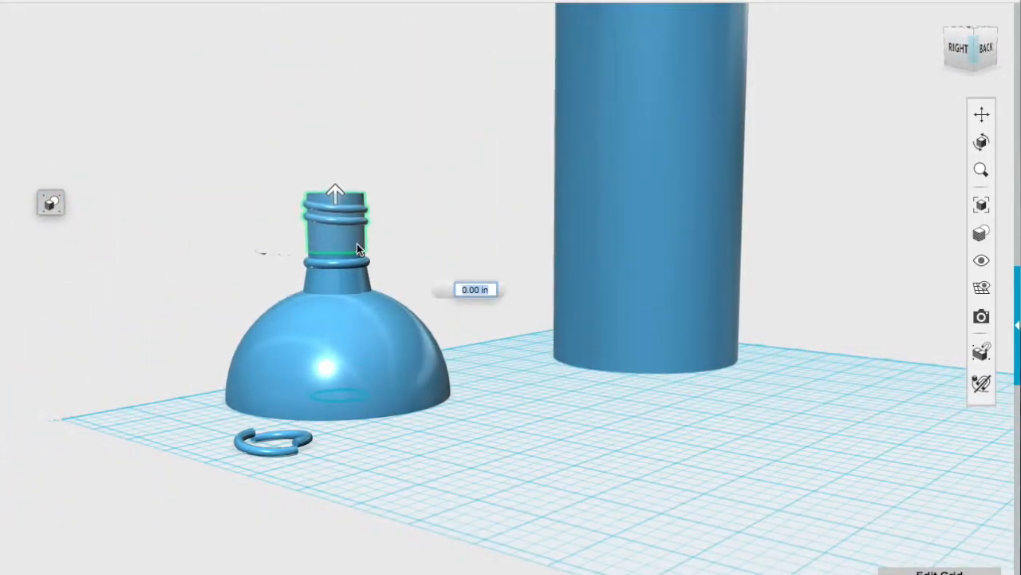
pyautogui.click(488, 291)
pyautogui.write('-.75')
pyautogui.press('BackSpace')
pyautogui.press('BackSpace')
pyautogui.write('5')
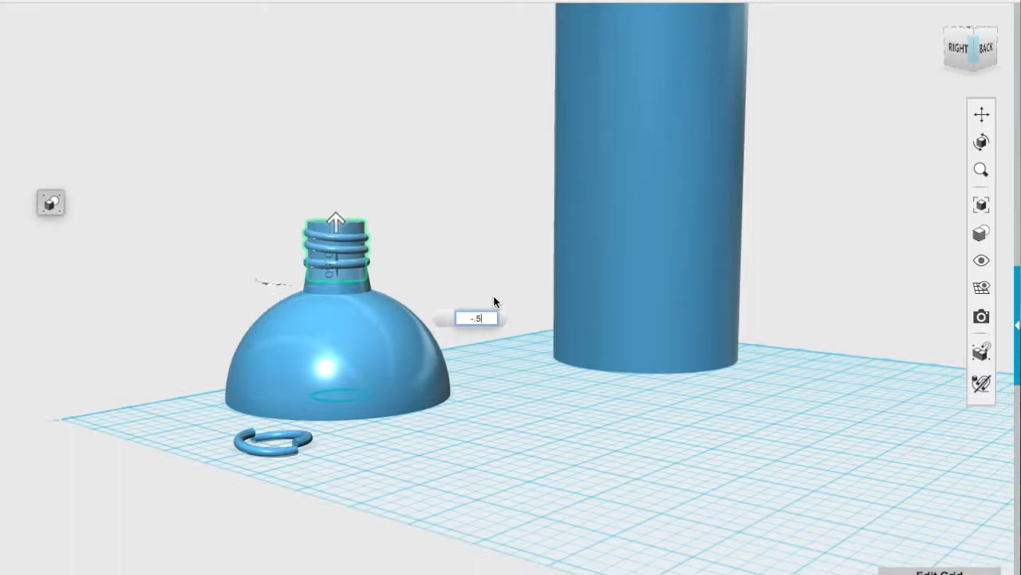
# - Change the threaded piece's vertical offset to -0.4 in and apply the move
pyautogui.moveTo(494, 302); pyautogui.dragTo(368, 343, button='right')
pyautogui.moveTo(27, 347); pyautogui.dragTo(1, 354, button='right')
pyautogui.click(982, 115)
pyautogui.moveTo(138, 298); pyautogui.dragTo(371, 394)
pyautogui.moveTo(402, 418); pyautogui.dragTo(27, 474, button='right')
pyautogui.moveTo(214, 374); pyautogui.dragTo(363, 525)
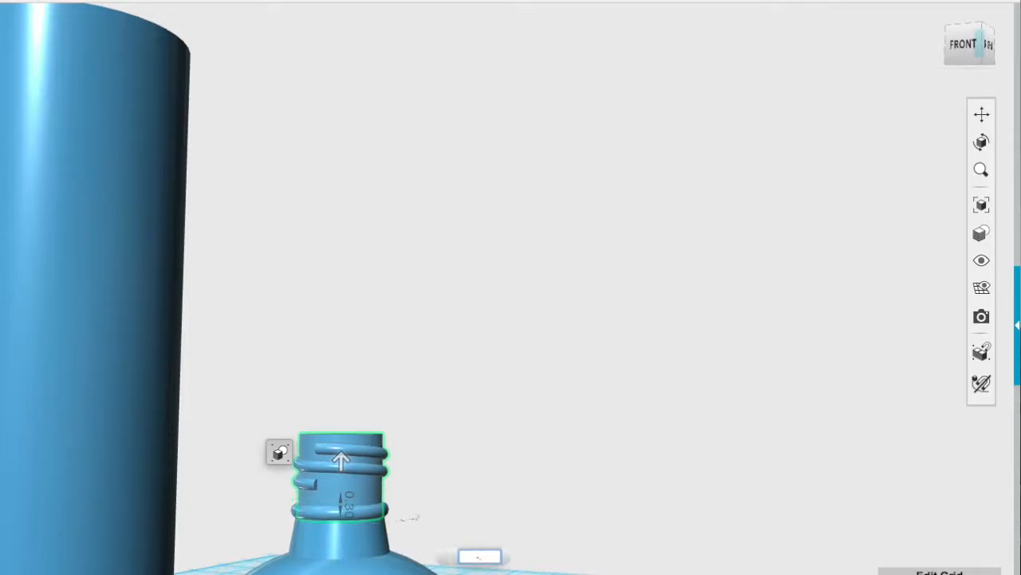
pyautogui.write('4')
pyautogui.press('Return')
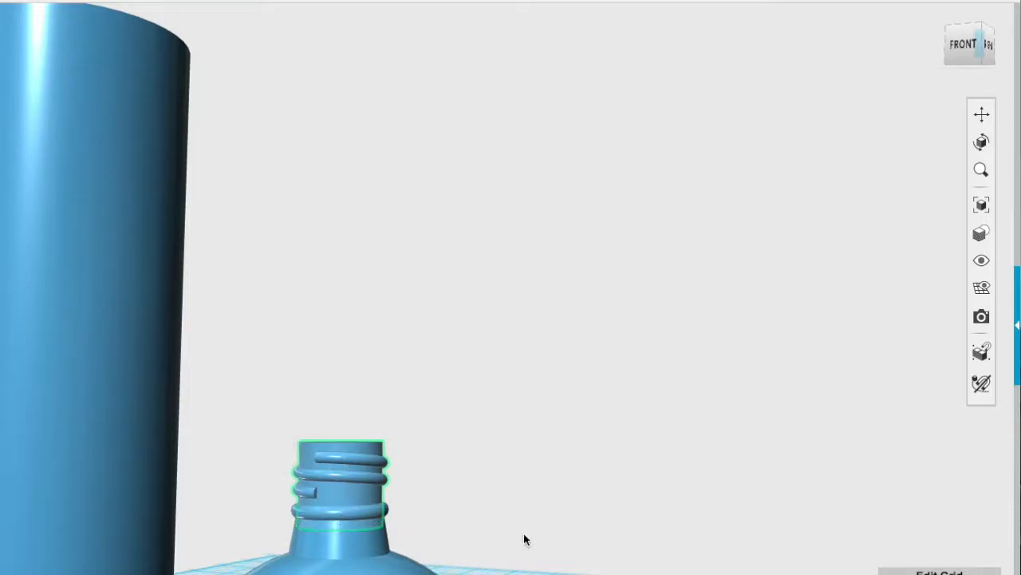
# - Delete the old ring and mouth section just below the threads, keeping the threaded piece
pyautogui.moveTo(502, 523); pyautogui.dragTo(542, 512, button='right')
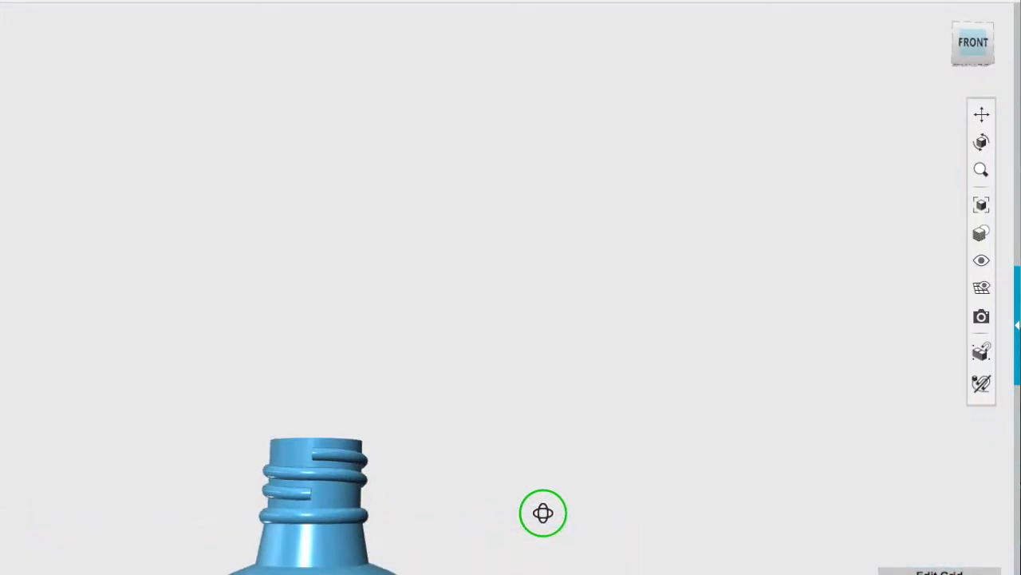
pyautogui.click(355, 518)
pyautogui.click(484, 495)
pyautogui.click(354, 521)
pyautogui.click(435, 498)
pyautogui.click(341, 531)
pyautogui.click(363, 515)
pyautogui.click(429, 519)
pyautogui.click(352, 489)
pyautogui.click(491, 574)
pyautogui.click(507, 485)
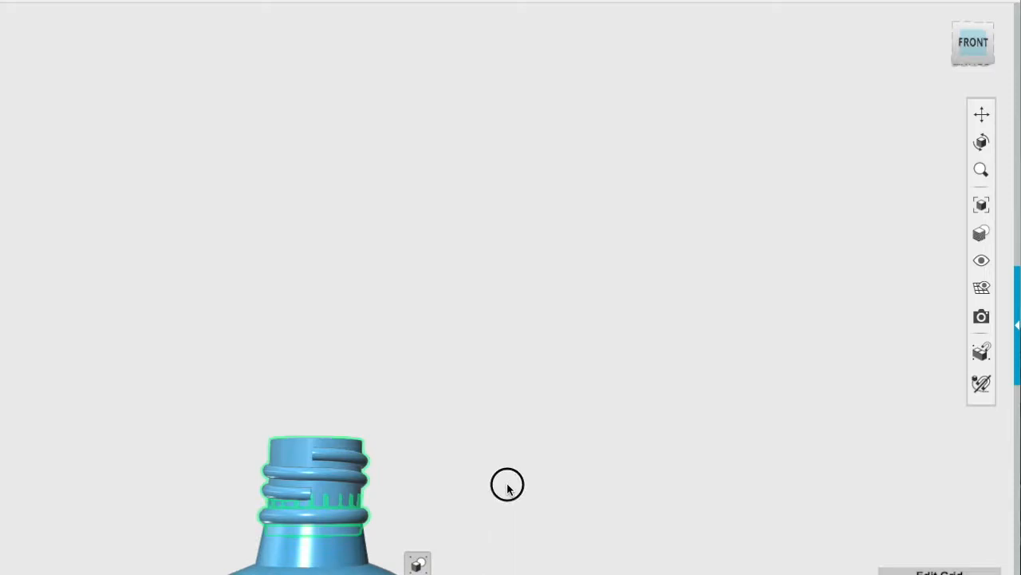
pyautogui.click(352, 519)
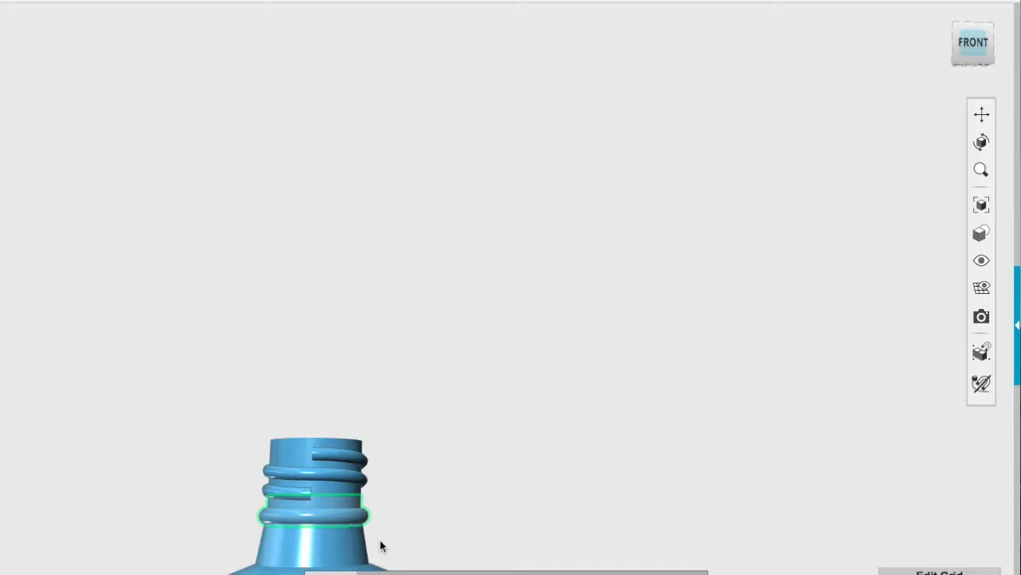
pyautogui.press('Delete')
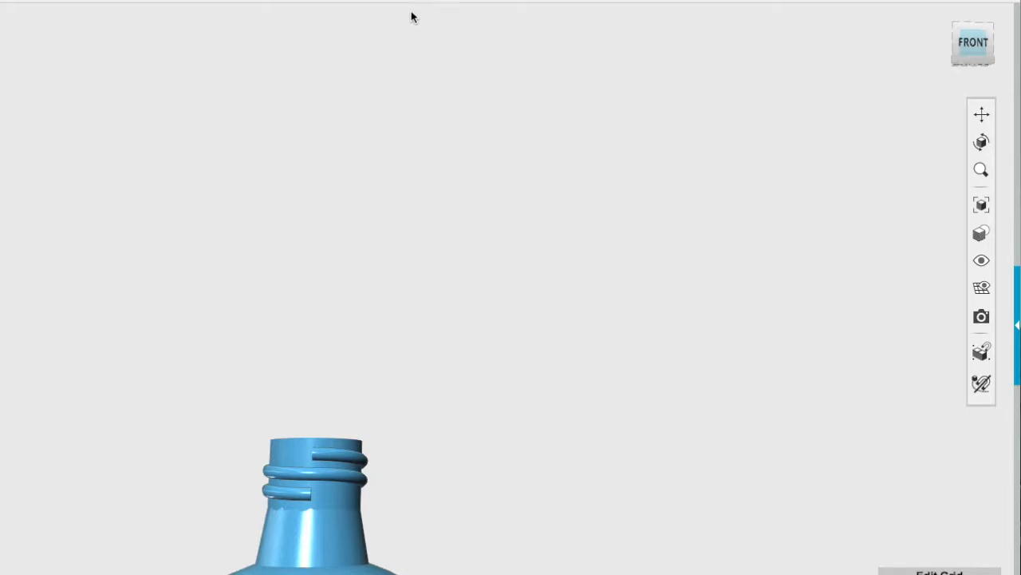
# - Insert a torus primitive centred on the top face of the threaded mouth
pyautogui.moveTo(417, 3)
pyautogui.click(523, 19)
pyautogui.moveTo(327, 304); pyautogui.dragTo(321, 418, button='right')
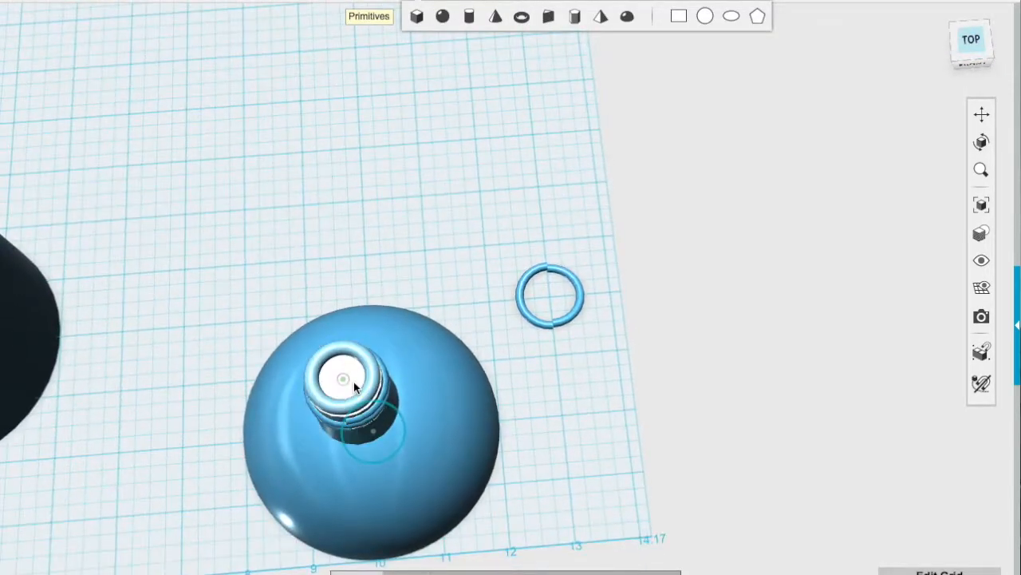
pyautogui.click(354, 380)
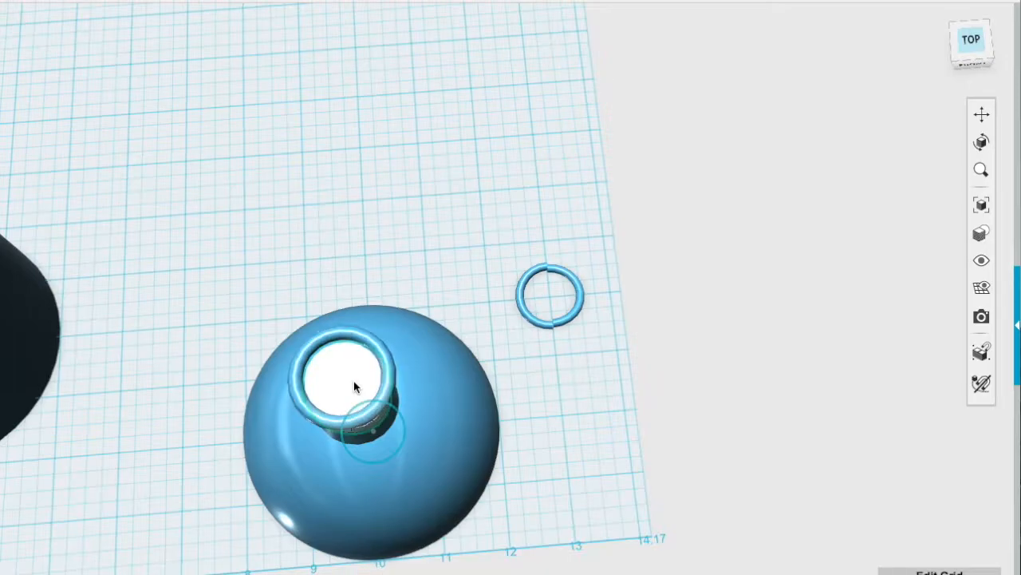
pyautogui.moveTo(585, 472); pyautogui.dragTo(568, 359, button='right')
# - Move the new torus ring down the neck with a vertical offset of -1 in
pyautogui.click(323, 433)
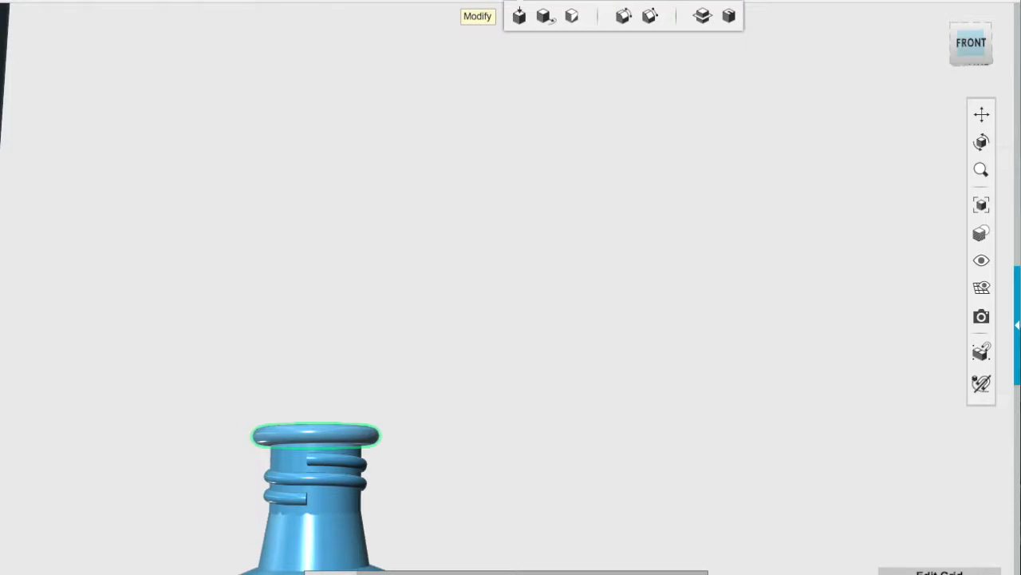
pyautogui.click(614, 16)
pyautogui.click(324, 433)
pyautogui.click(319, 433)
pyautogui.click(364, 565)
pyautogui.write('-1')
pyautogui.press('Return')
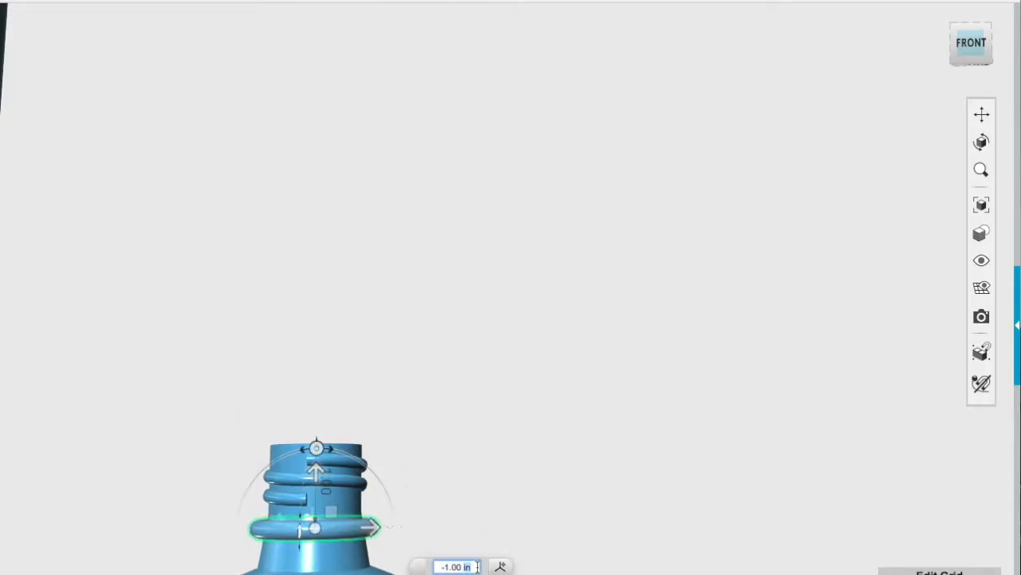
# - Change the new torus ring's vertical offset to -1.125 in and apply the move
pyautogui.write('-1.25')
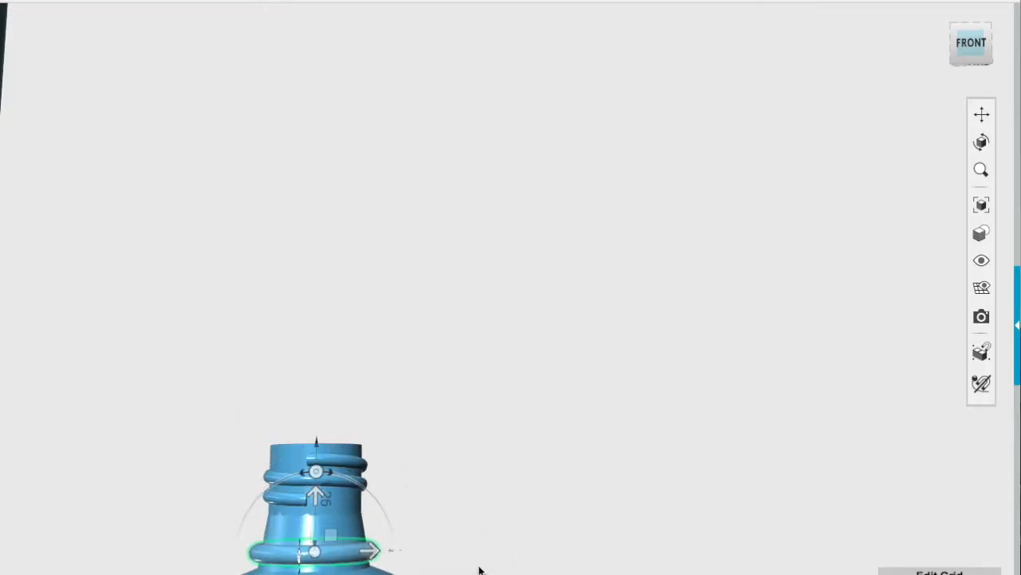
pyautogui.press('BackSpace')
pyautogui.press('BackSpace')
pyautogui.write('12')
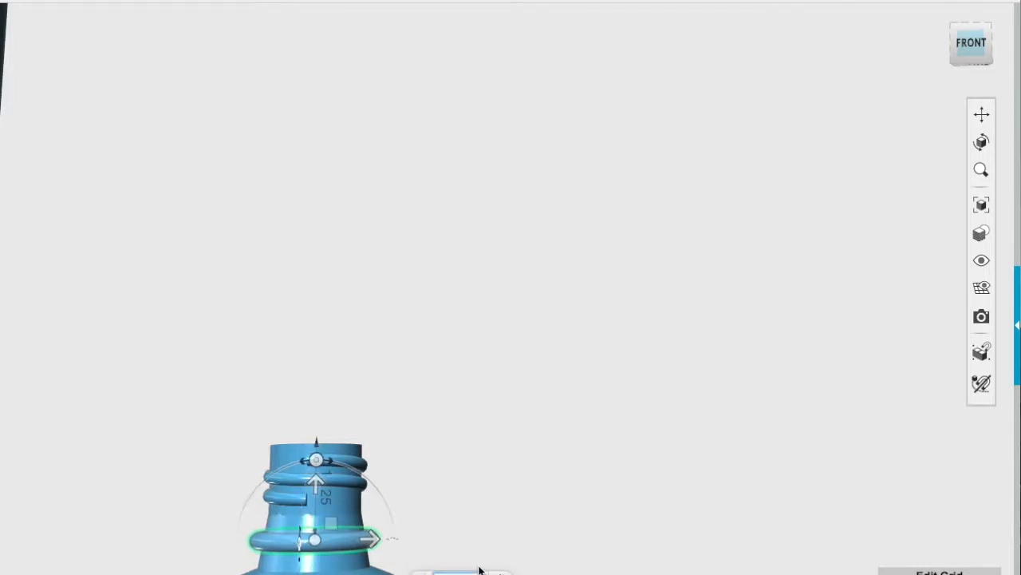
pyautogui.moveTo(479, 570); pyautogui.dragTo(556, 478, button='right')
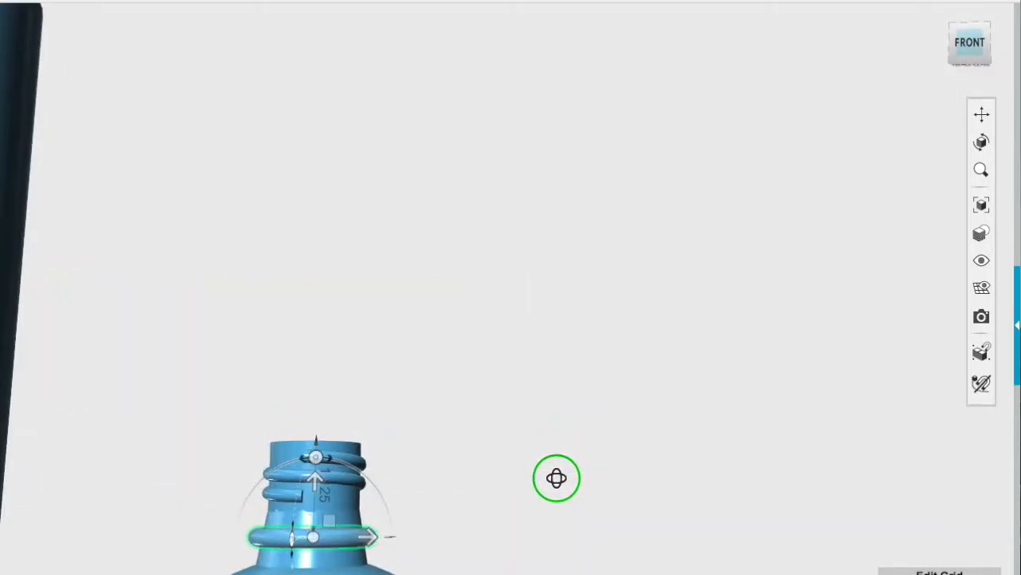
pyautogui.press('Return')
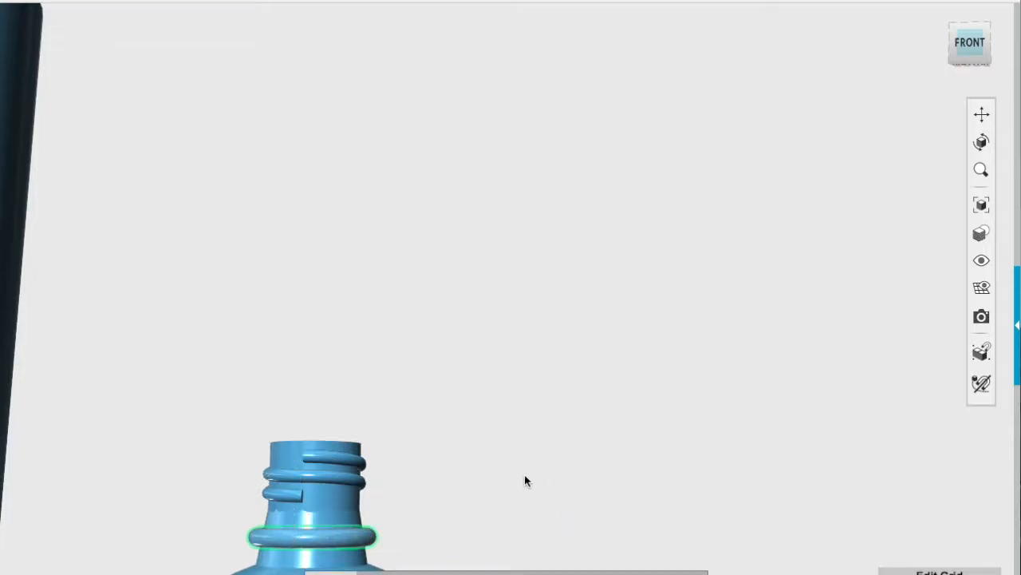
# - Move the threaded mouth piece down toward the ring with a vertical offset of -0.25 in
pyautogui.click(519, 477)
pyautogui.click(337, 493)
pyautogui.click(355, 542)
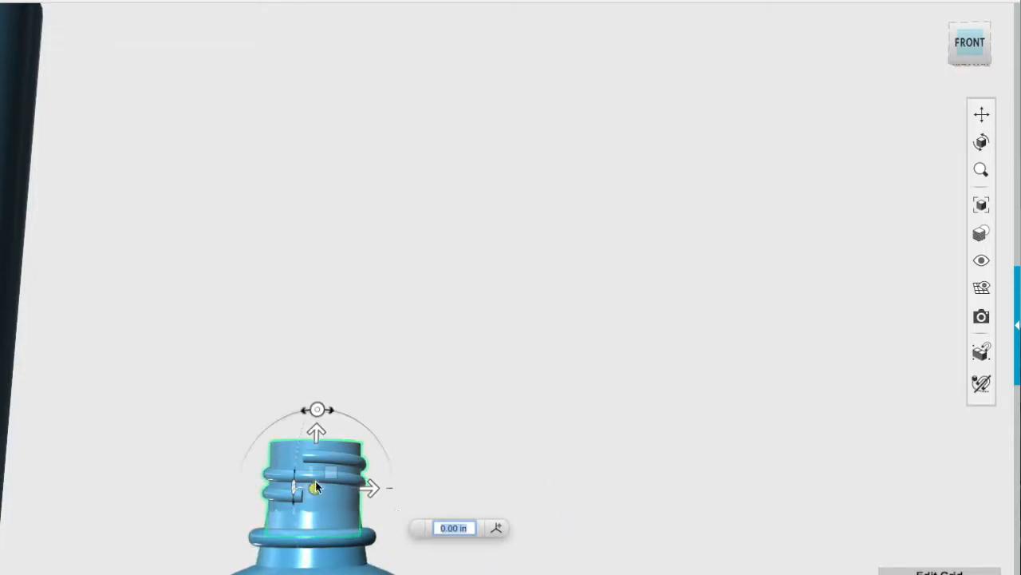
pyautogui.moveTo(315, 430); pyautogui.dragTo(313, 471)
pyautogui.doubleClick(470, 530)
pyautogui.write('-.25')
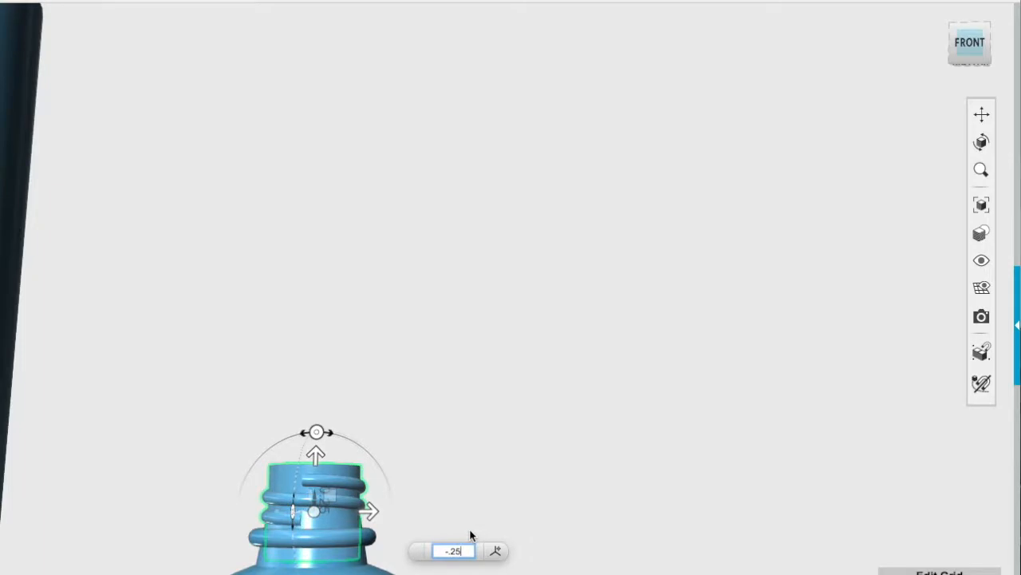
pyautogui.press('Return')
# - Press the flat top face of the threaded mouth down by -0.03 in
pyautogui.moveTo(445, 426); pyautogui.dragTo(524, 389, button='right')
pyautogui.click(335, 431)
pyautogui.moveTo(365, 503)
pyautogui.click(425, 502)
pyautogui.moveTo(453, 438); pyautogui.dragTo(383, 399, button='right')
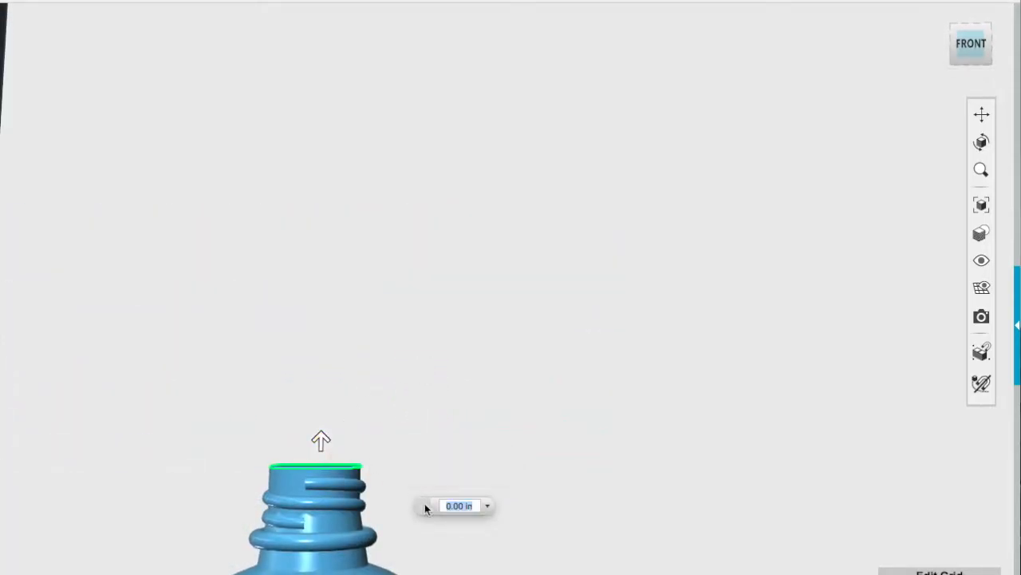
pyautogui.click(455, 506)
pyautogui.moveTo(477, 506); pyautogui.dragTo(426, 508)
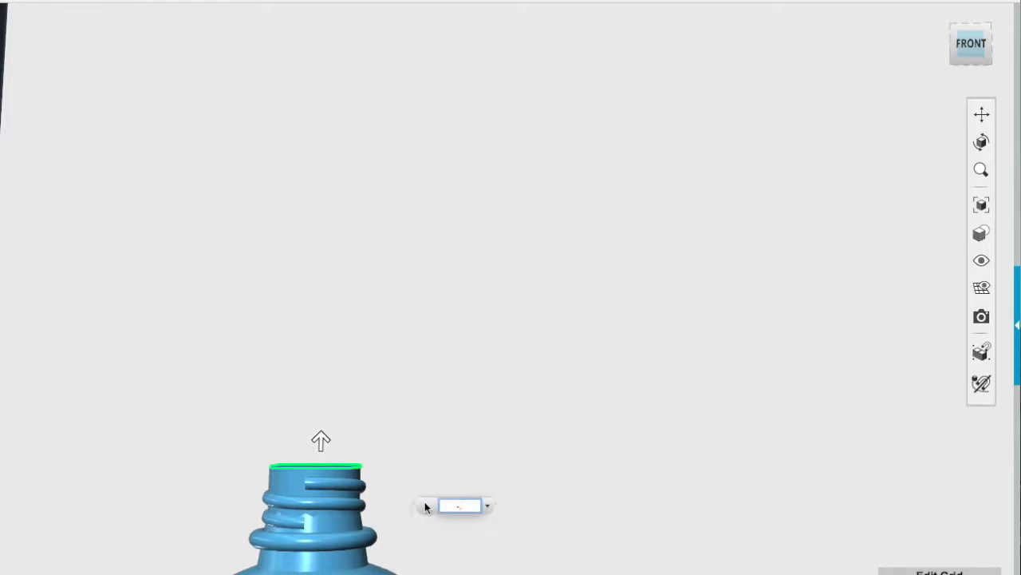
pyautogui.press('Return')
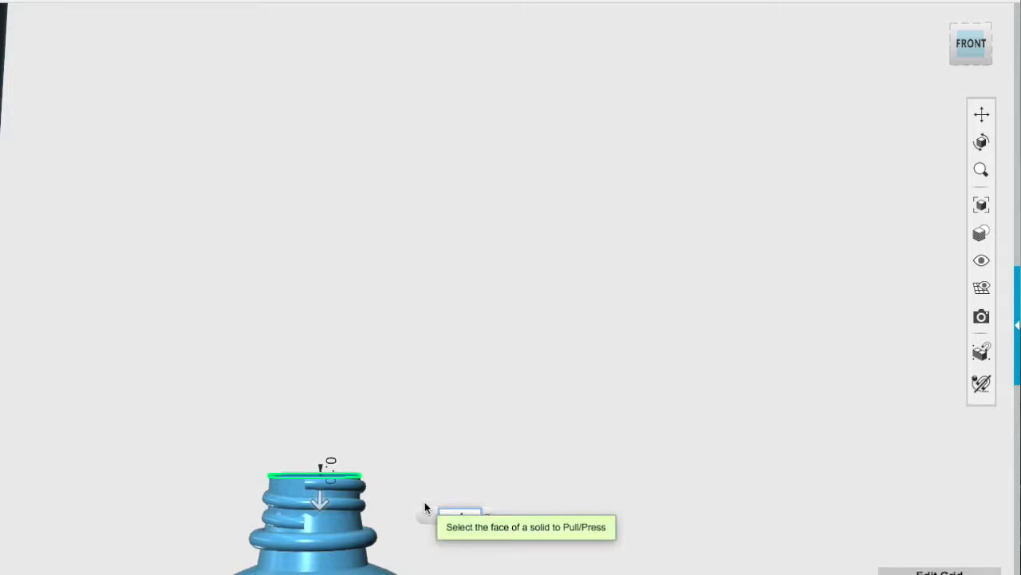
pyautogui.write('-.08')
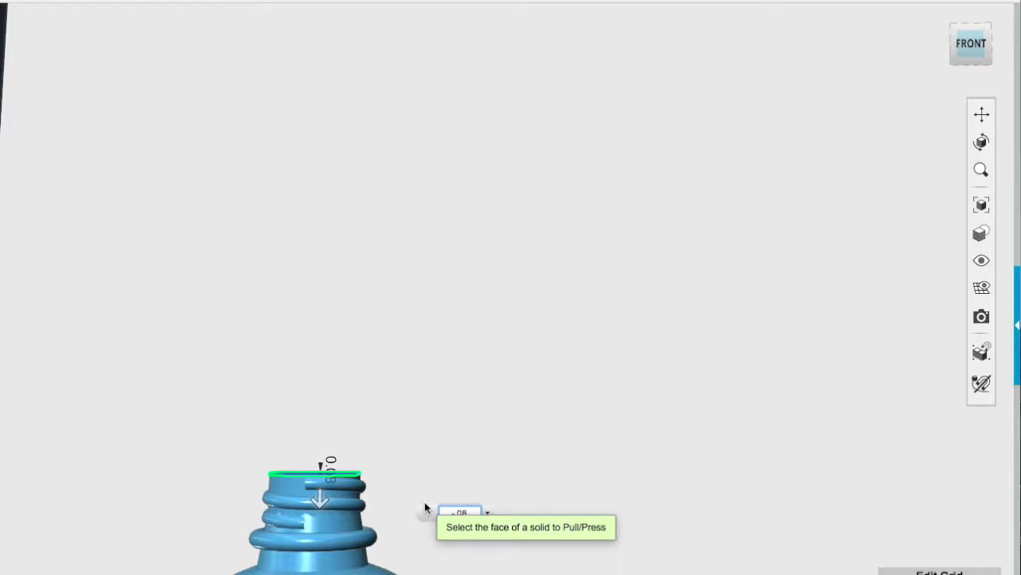
pyautogui.write('7')
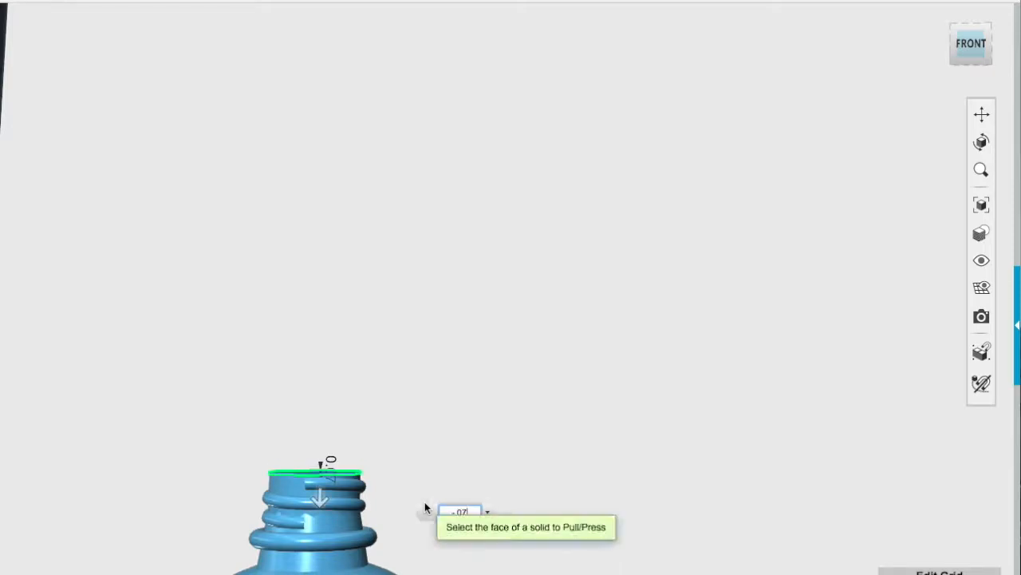
pyautogui.press('BackSpace')
pyautogui.write('5')
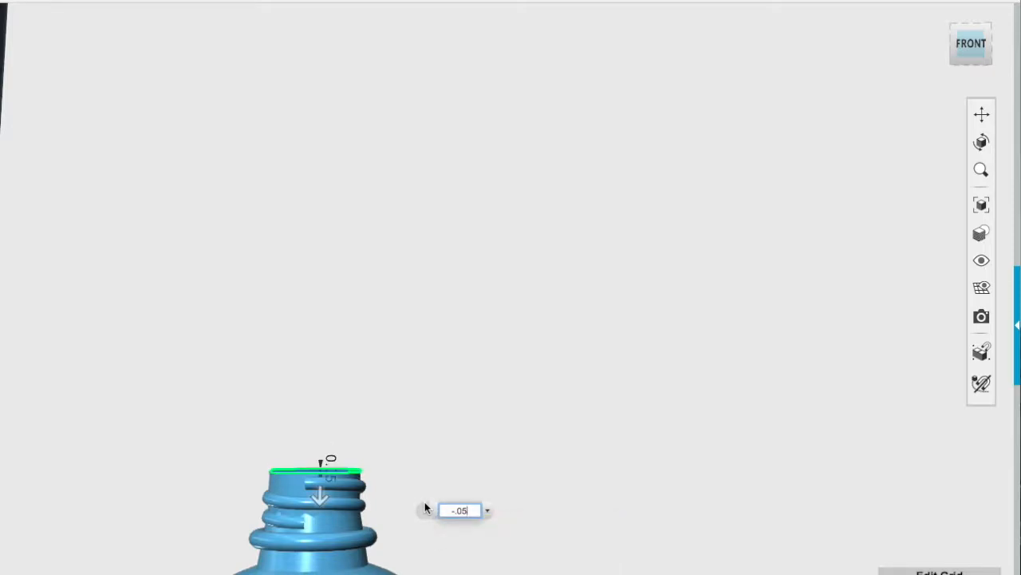
pyautogui.press('BackSpace')
pyautogui.write('3')
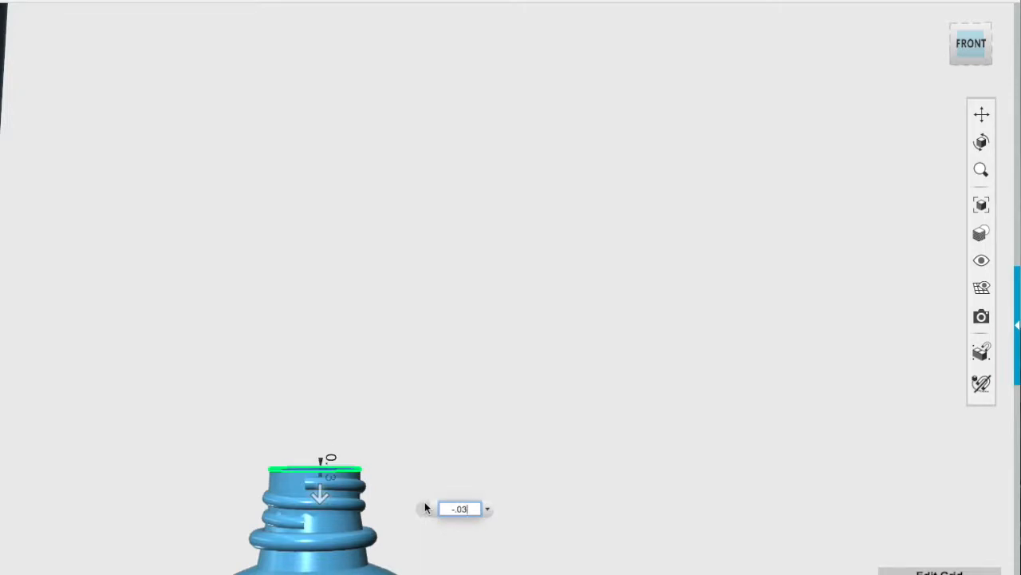
pyautogui.press('Return')
# - Insert a cylinder primitive and a second, shorter cylinder primitive on the grid beside the bottle shoulder
pyautogui.moveTo(494, 501)
pyautogui.mouseDown(button='right')
pyautogui.moveTo(479, 490)
pyautogui.moveTo(372, 488)
pyautogui.moveTo(627, 486)
pyautogui.moveTo(484, 495)
pyautogui.mouseUp(button='right')
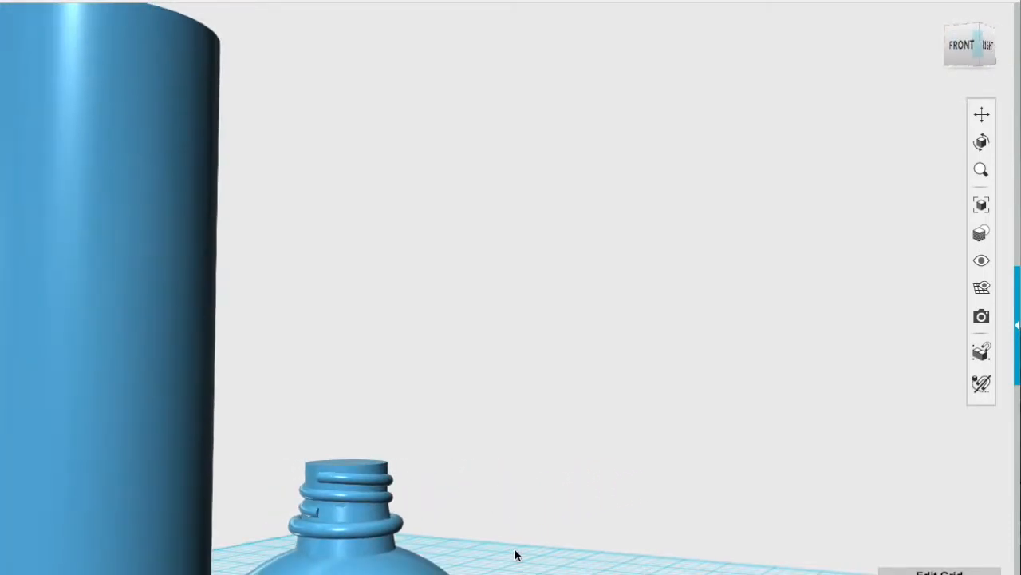
pyautogui.scroll(-5, 515, 556)
pyautogui.moveTo(525, 549); pyautogui.dragTo(501, 563, button='right')
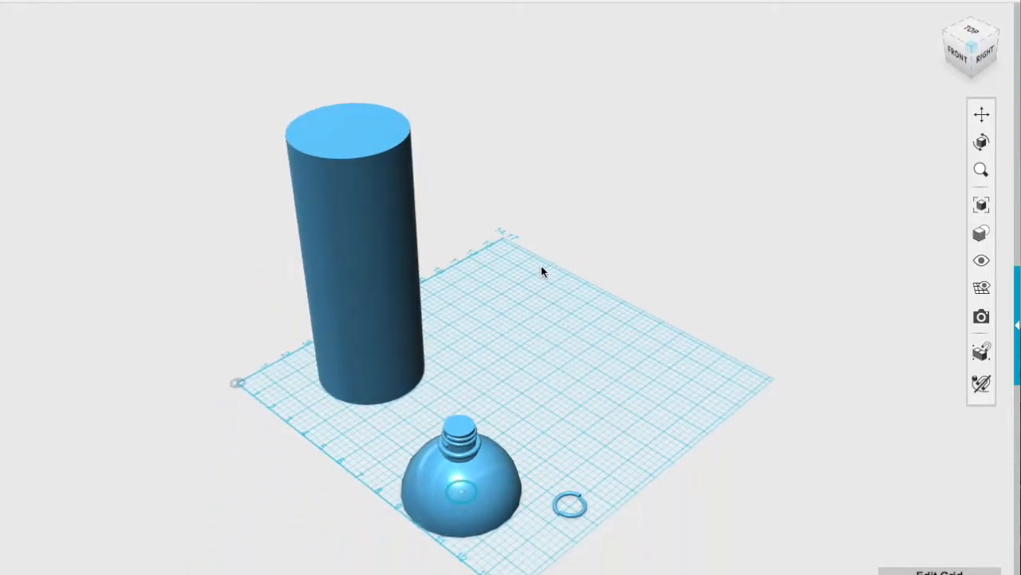
pyautogui.click(470, 15)
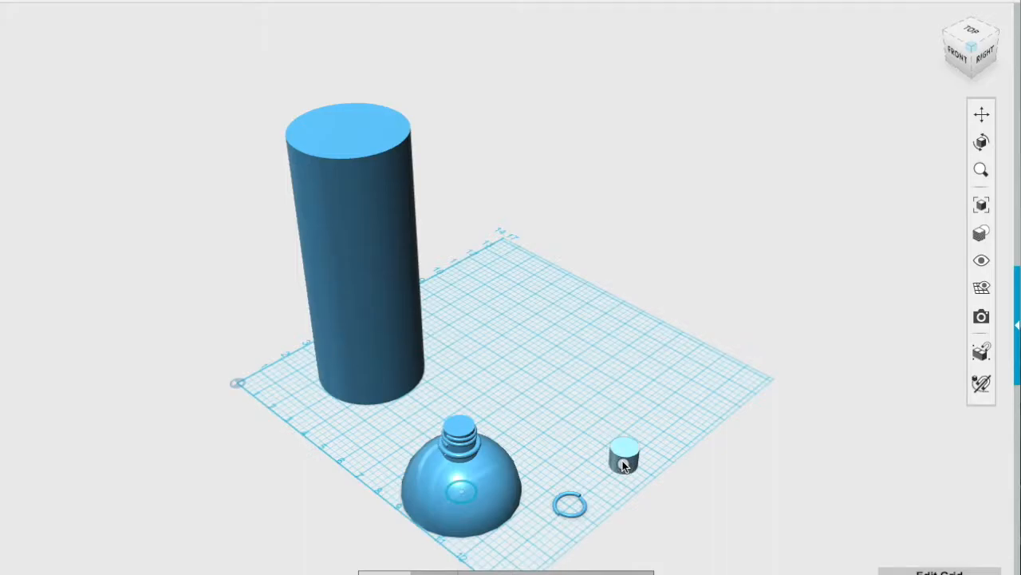
pyautogui.click(623, 461)
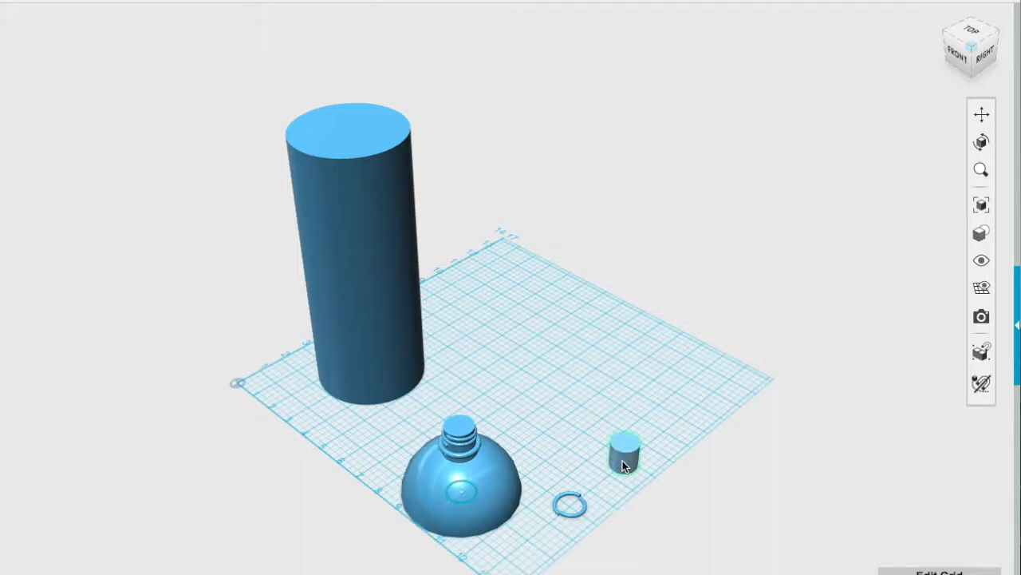
pyautogui.click(468, 16)
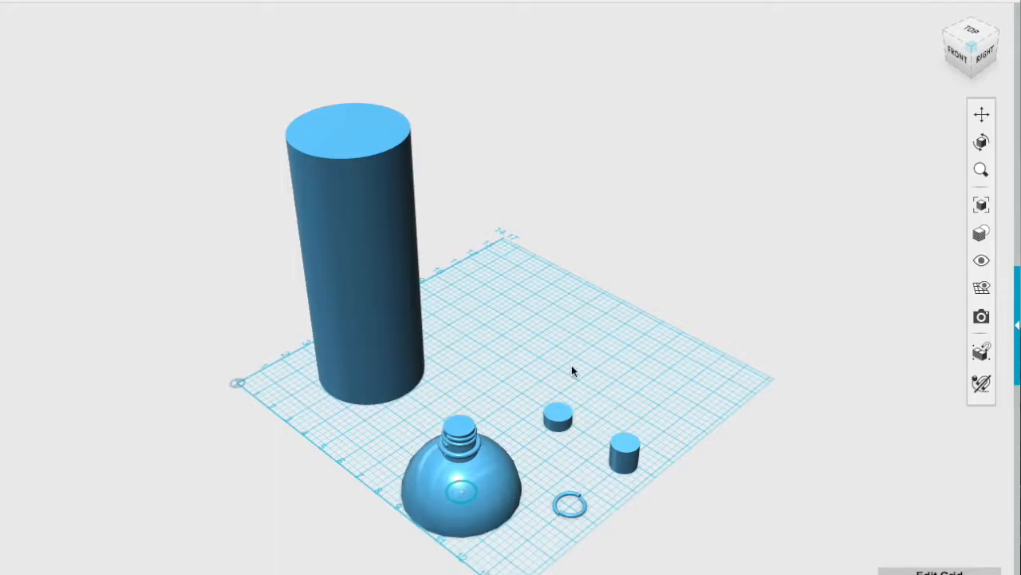
# - Insert a torus primitive centred on the top face of the taller loose cylinder
pyautogui.scroll(4, 562, 367)
pyautogui.moveTo(581, 556); pyautogui.dragTo(498, 479, button='right')
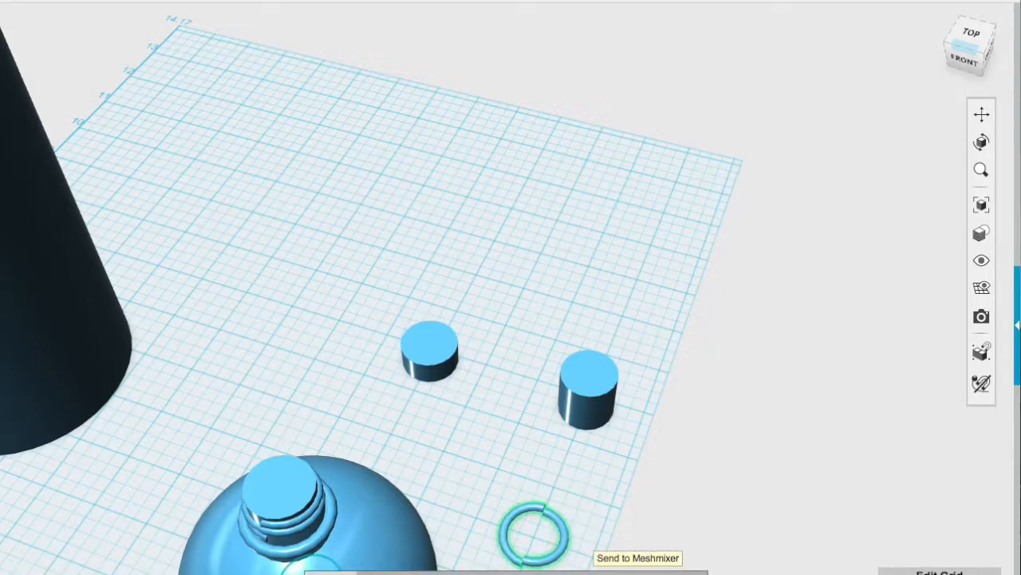
pyautogui.click(521, 16)
pyautogui.click(591, 375)
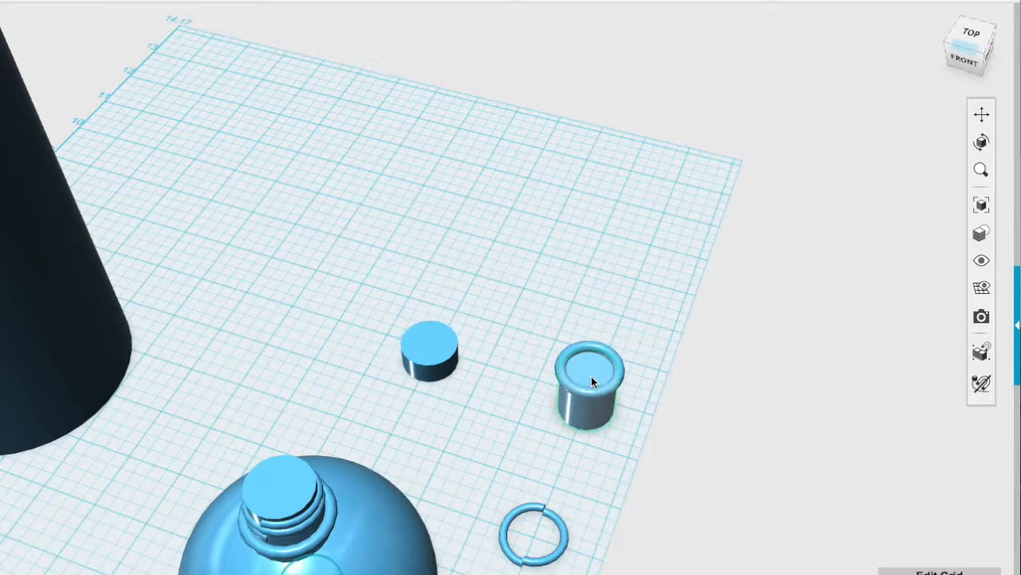
# - Delete the torus and the taller loose cylinder, keeping the shorter cylinder
pyautogui.moveTo(304, 501); pyautogui.dragTo(609, 184)
pyautogui.click(466, 517)
pyautogui.moveTo(468, 512); pyautogui.dragTo(470, 485, button='right')
pyautogui.click(591, 496)
pyautogui.press('Delete')
pyautogui.click(606, 511)
pyautogui.press('Delete')
# - Duplicate the threaded mouth piece and move the copy off the neck, beside the bottle shoulder
pyautogui.moveTo(479, 360); pyautogui.dragTo(529, 570, button='right')
pyautogui.scroll(5, 529, 569)
pyautogui.click(808, 44)
pyautogui.click(400, 572)
pyautogui.moveTo(818, 354); pyautogui.dragTo(896, 471, button='right')
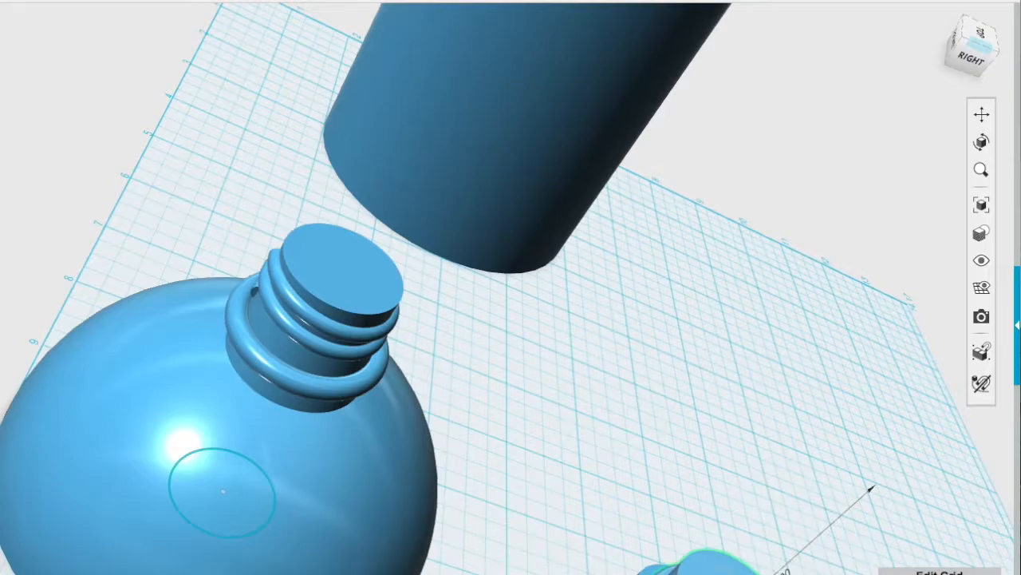
pyautogui.moveTo(613, 538); pyautogui.dragTo(600, 536, button='right')
pyautogui.click(599, 536)
pyautogui.moveTo(906, 494); pyautogui.dragTo(759, 483, button='right')
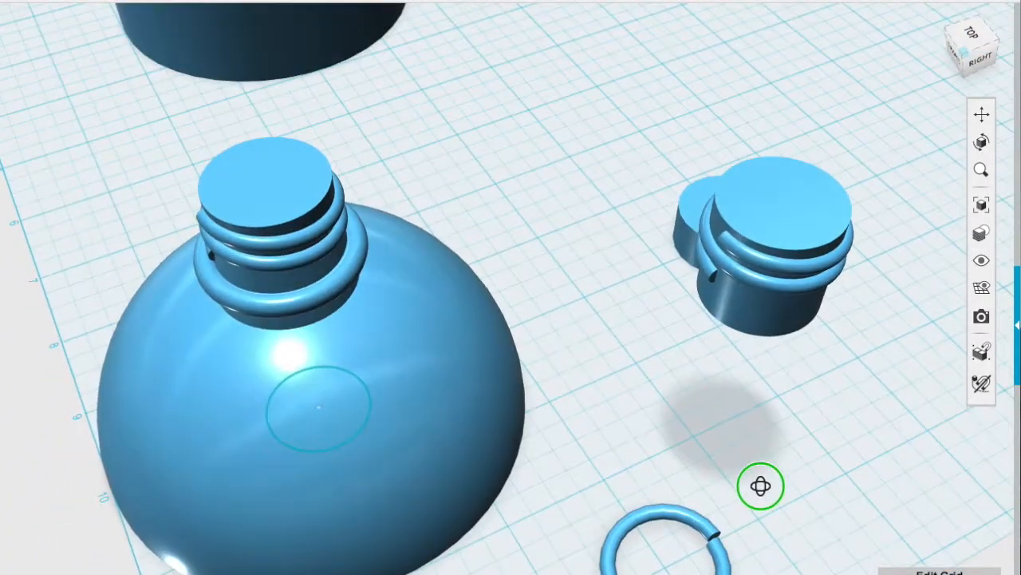
pyautogui.click(721, 40)
pyautogui.moveTo(643, 553); pyautogui.dragTo(362, 353, button='right')
pyautogui.moveTo(734, 410); pyautogui.dragTo(717, 369, button='right')
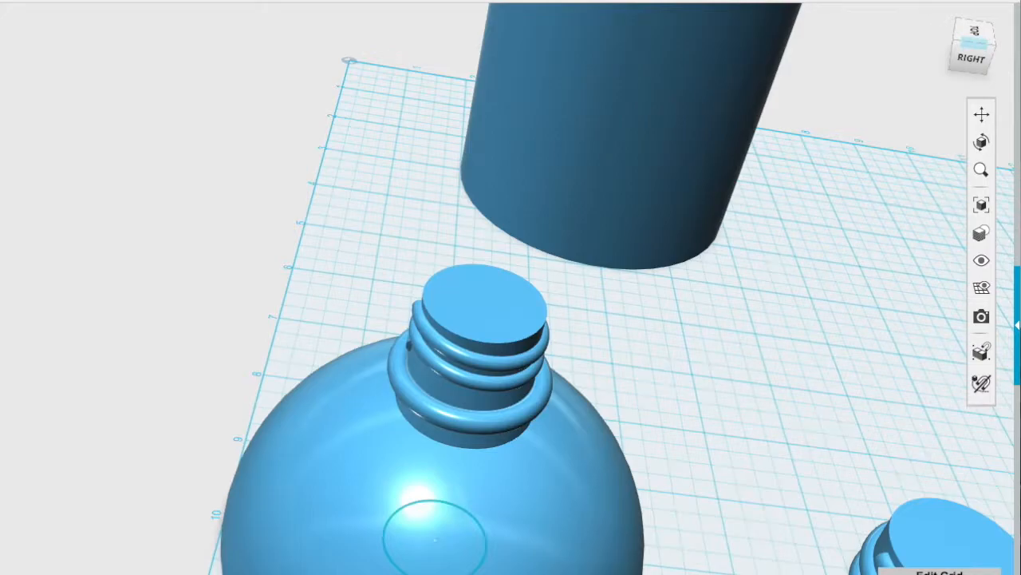
pyautogui.moveTo(806, 357); pyautogui.dragTo(803, 285, button='middle')
pyautogui.moveTo(728, 454); pyautogui.dragTo(751, 346, button='middle')
pyautogui.moveTo(714, 520); pyautogui.dragTo(735, 437, button='middle')
pyautogui.moveTo(694, 565); pyautogui.dragTo(42, 392, button='right')
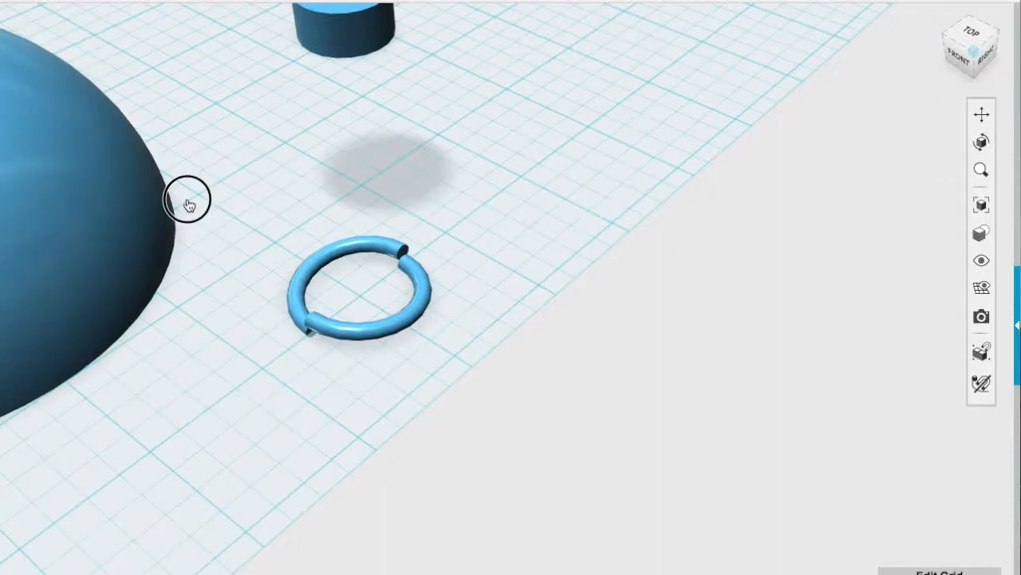
pyautogui.moveTo(188, 199); pyautogui.dragTo(976, 357, button='middle')
pyautogui.moveTo(117, 221); pyautogui.dragTo(269, 264, button='middle')
pyautogui.moveTo(269, 263)
pyautogui.mouseDown(button='right')
pyautogui.moveTo(450, 283)
pyautogui.moveTo(469, 260)
pyautogui.moveTo(506, 266)
pyautogui.moveTo(506, 242)
pyautogui.mouseUp(button='right')
pyautogui.rightClick(8, 458)
pyautogui.moveTo(11, 399)
pyautogui.mouseDown(button='right')
pyautogui.moveTo(85, 411)
pyautogui.moveTo(17, 393)
pyautogui.mouseUp(button='right')
pyautogui.moveTo(276, 406); pyautogui.dragTo(428, 435, button='middle')
pyautogui.moveTo(184, 388); pyautogui.dragTo(369, 429, button='middle')
pyautogui.moveTo(41, 263); pyautogui.dragTo(86, 270, button='right')
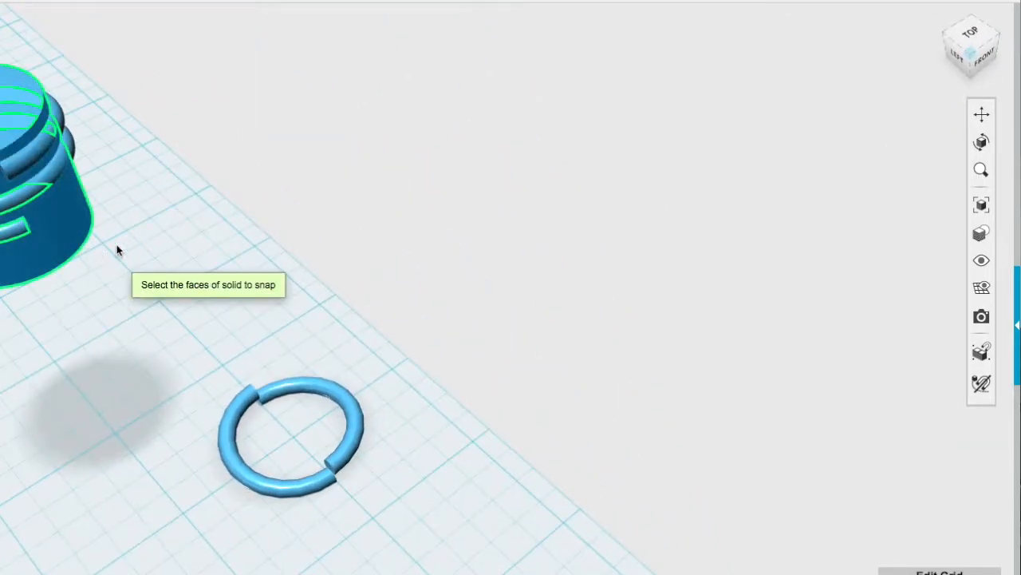
pyautogui.click(157, 250)
# - Move the threaded copy down by -2 in and add one of the loose torus halves to its threads
pyautogui.click(75, 227)
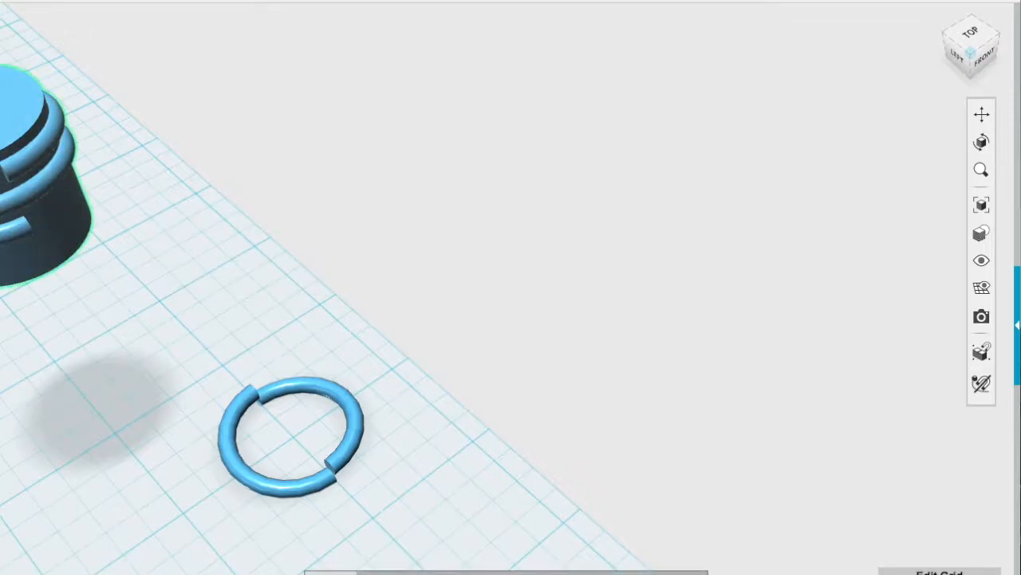
pyautogui.click(383, 573)
pyautogui.moveTo(69, 315); pyautogui.dragTo(17, 307, button='right')
pyautogui.moveTo(154, 95); pyautogui.dragTo(208, 262)
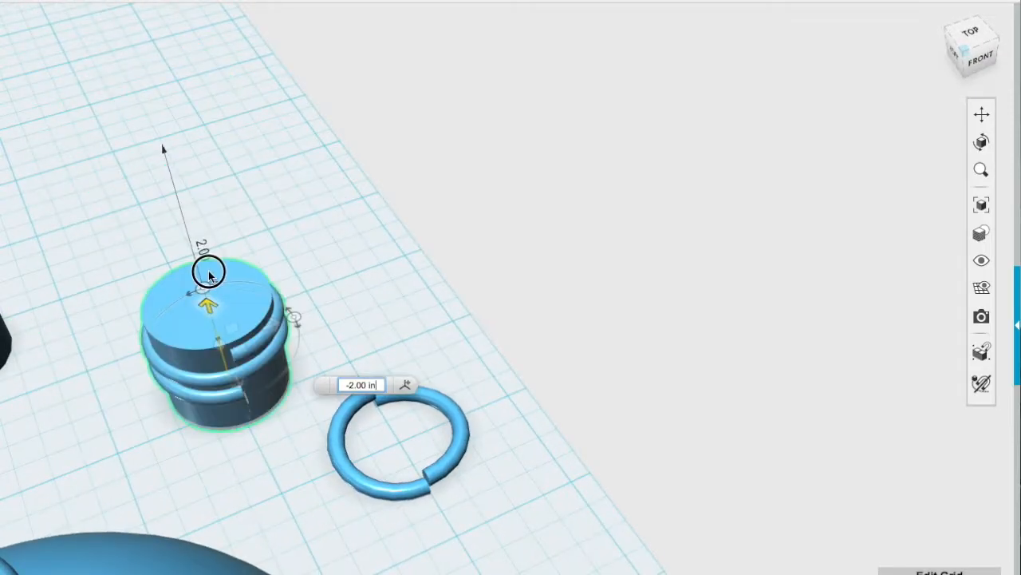
pyautogui.click(296, 479)
pyautogui.click(427, 479)
pyautogui.moveTo(436, 334); pyautogui.dragTo(374, 328, button='right')
pyautogui.moveTo(775, 474); pyautogui.dragTo(855, 403, button='right')
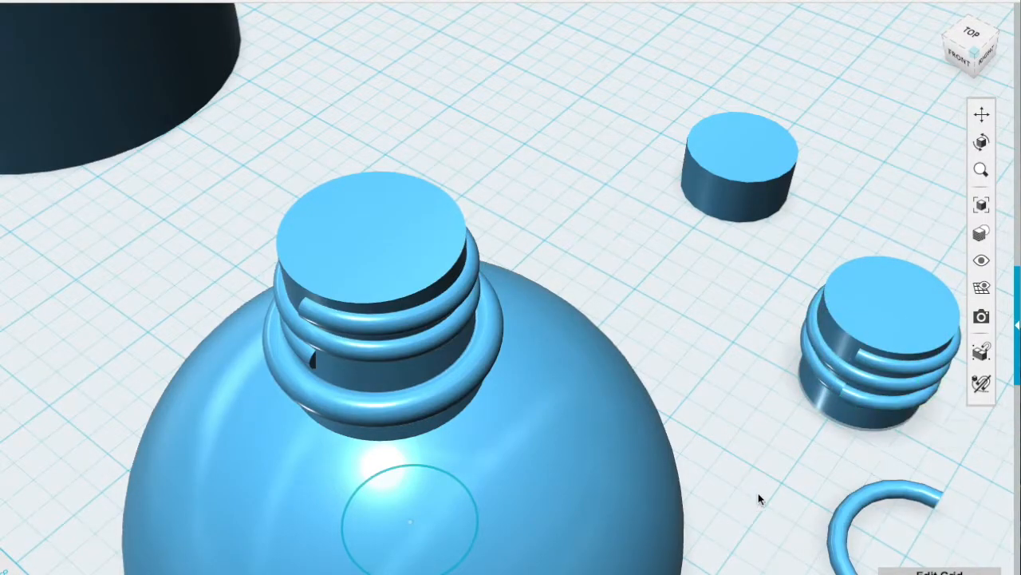
pyautogui.moveTo(795, 508); pyautogui.dragTo(819, 524, button='right')
pyautogui.scroll(-3, 820, 529)
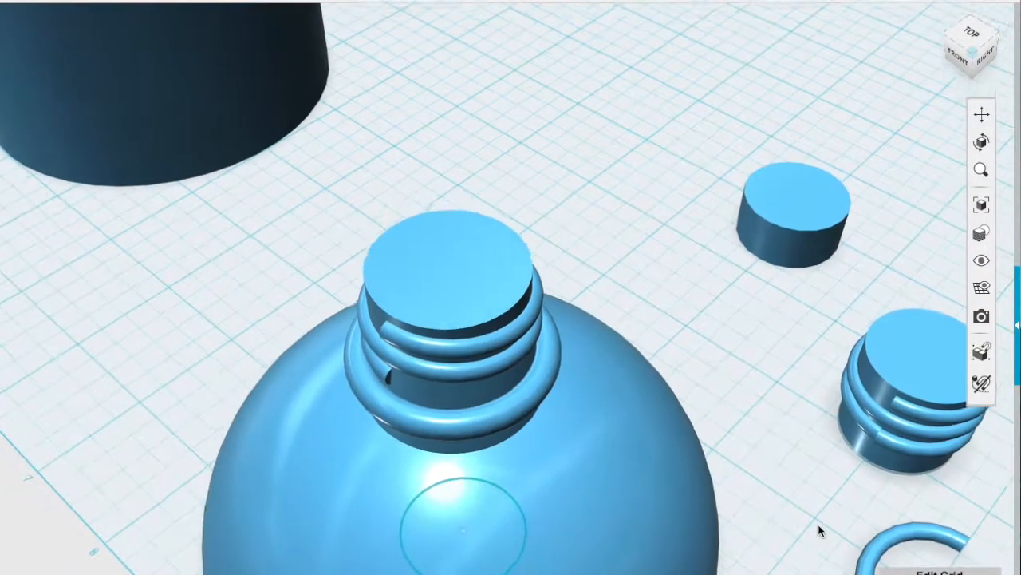
pyautogui.moveTo(948, 458); pyautogui.dragTo(584, 452, button='middle')
pyautogui.moveTo(727, 376); pyautogui.dragTo(431, 264, button='middle')
pyautogui.moveTo(531, 465); pyautogui.dragTo(528, 435, button='right')
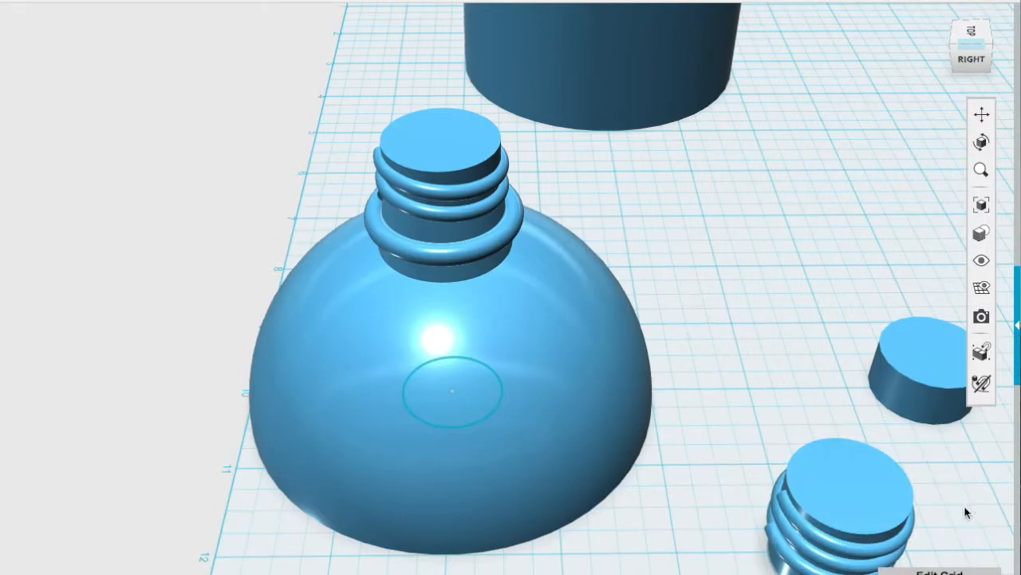
pyautogui.moveTo(988, 462); pyautogui.dragTo(381, 371, button='middle')
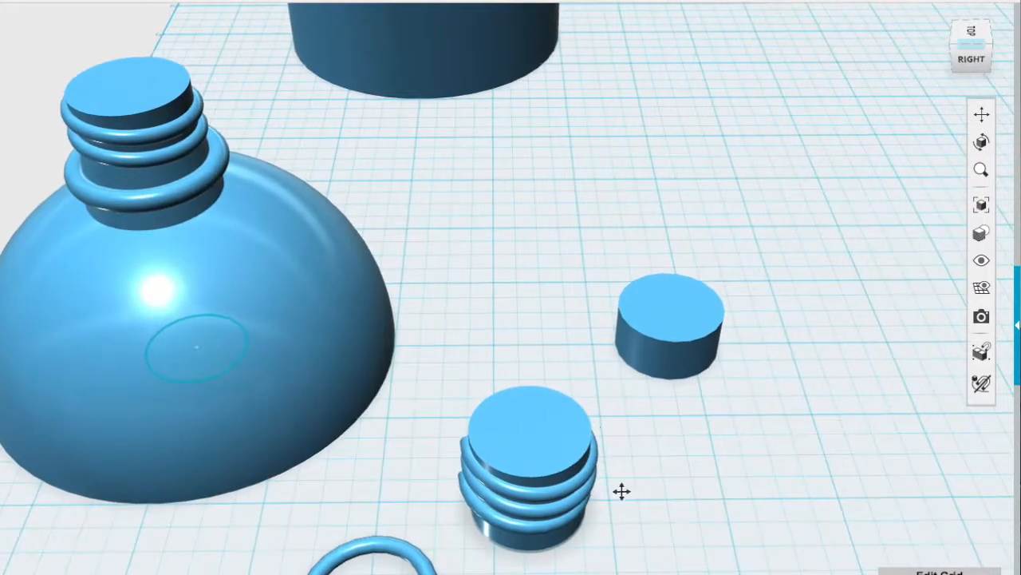
pyautogui.moveTo(620, 490); pyautogui.dragTo(564, 247, button='middle')
pyautogui.moveTo(678, 467); pyautogui.dragTo(559, 500, button='right')
pyautogui.click(560, 495)
pyautogui.moveTo(576, 16)
pyautogui.click(621, 16)
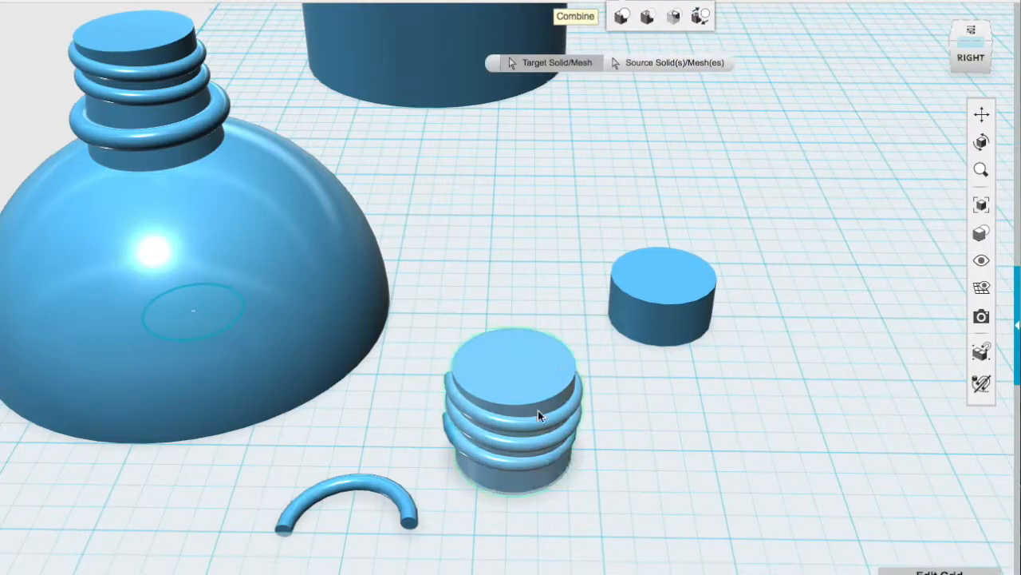
pyautogui.click(527, 391)
pyautogui.click(643, 469)
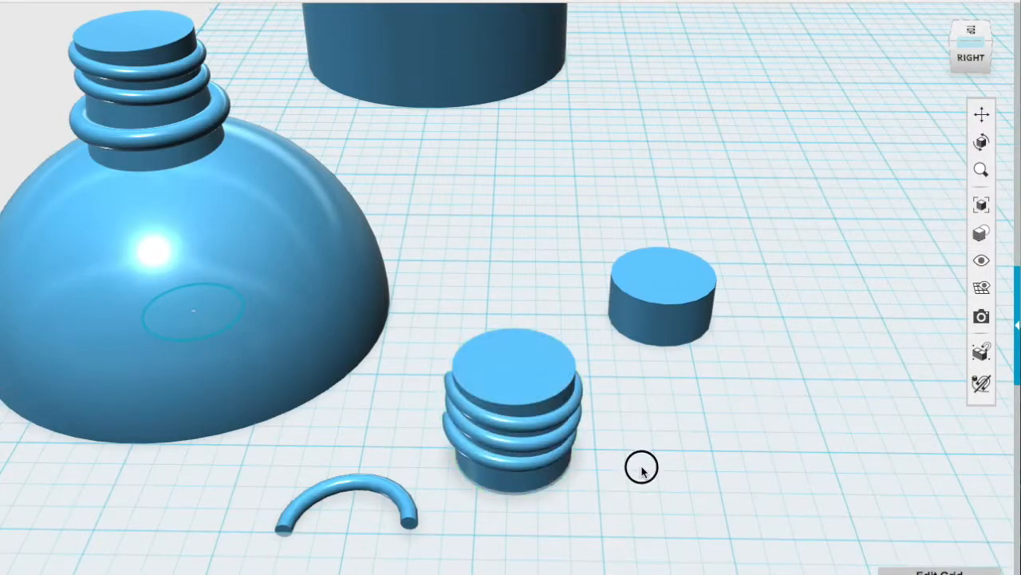
# - Snap the threaded copy's top face onto the top of the short loose cylinder, and ungroup the two solids
pyautogui.click(532, 388)
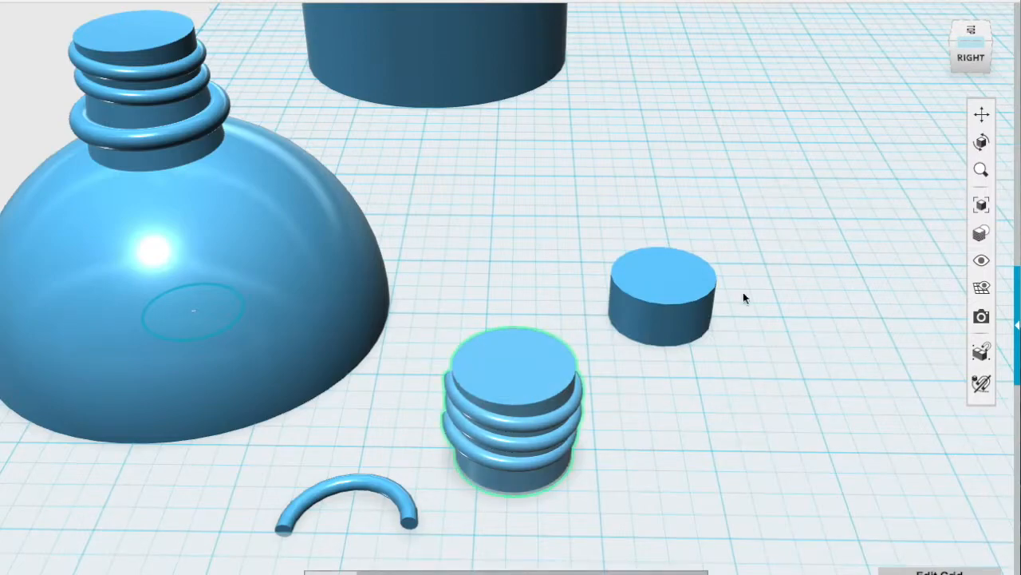
pyautogui.click(718, 7)
pyautogui.click(528, 345)
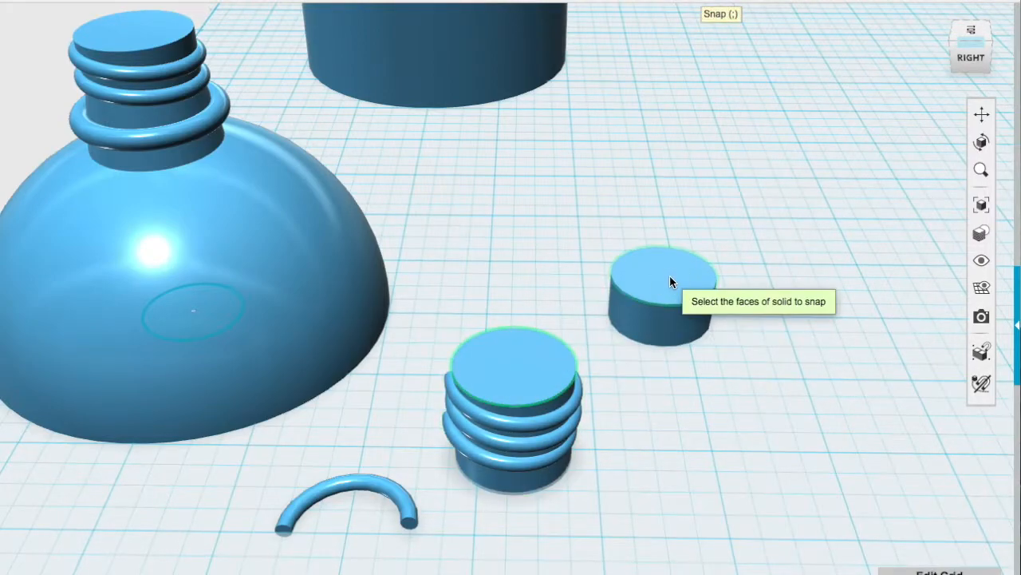
pyautogui.click(668, 276)
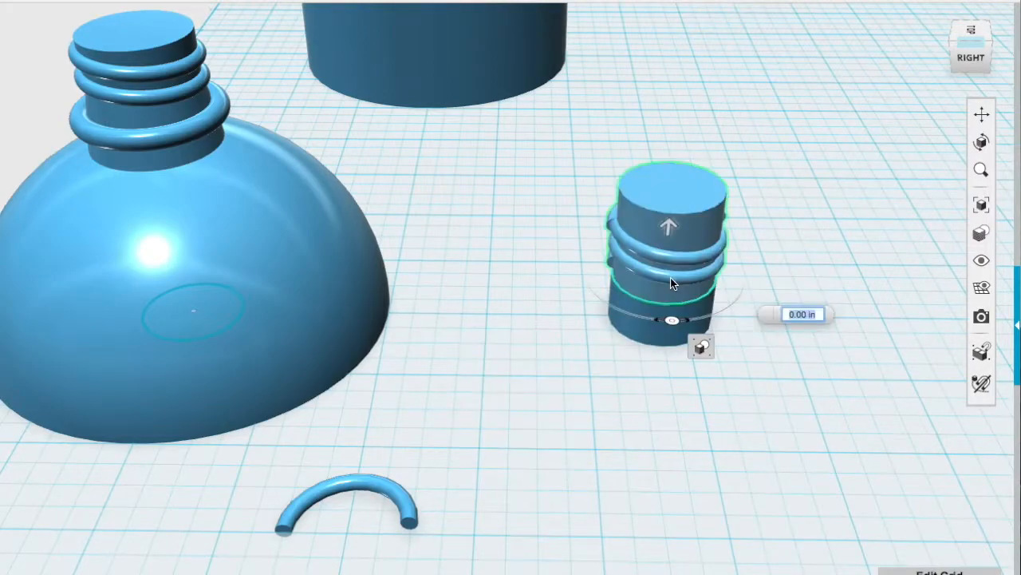
pyautogui.click(662, 331)
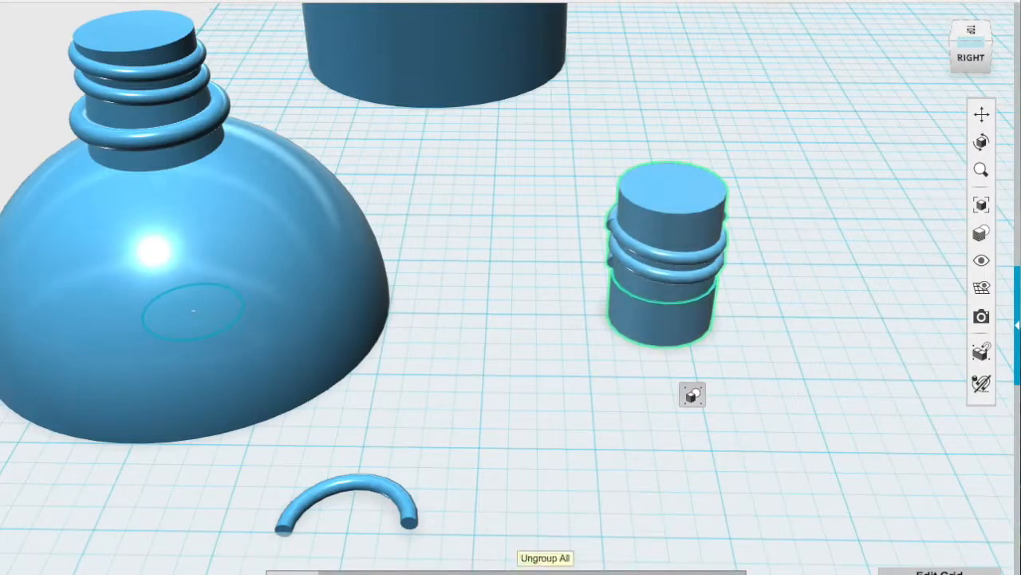
# - Widen the short cylinder by offsetting its side face outward until it extends past the threads
pyautogui.click(657, 335)
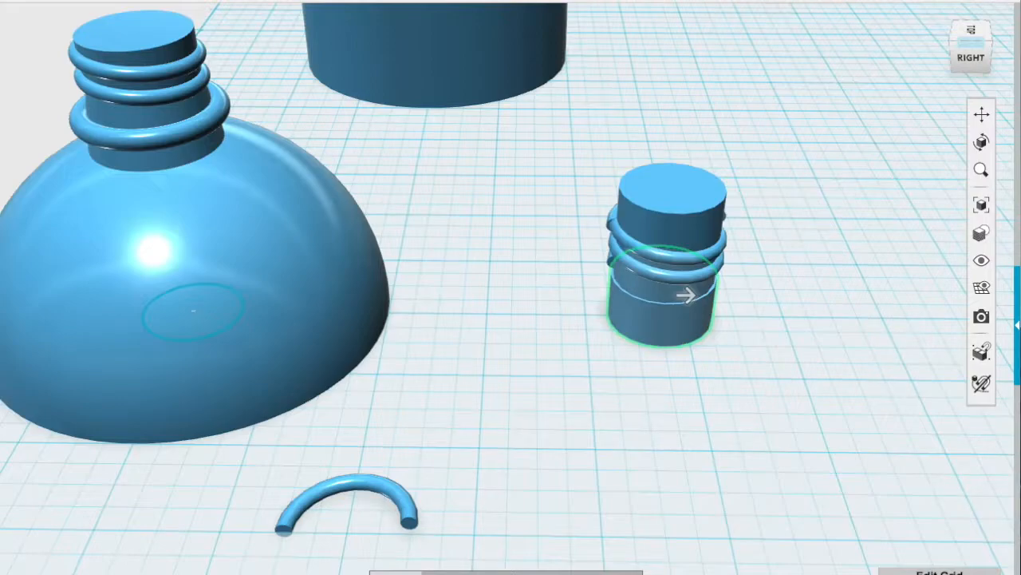
pyautogui.moveTo(686, 295); pyautogui.dragTo(697, 296)
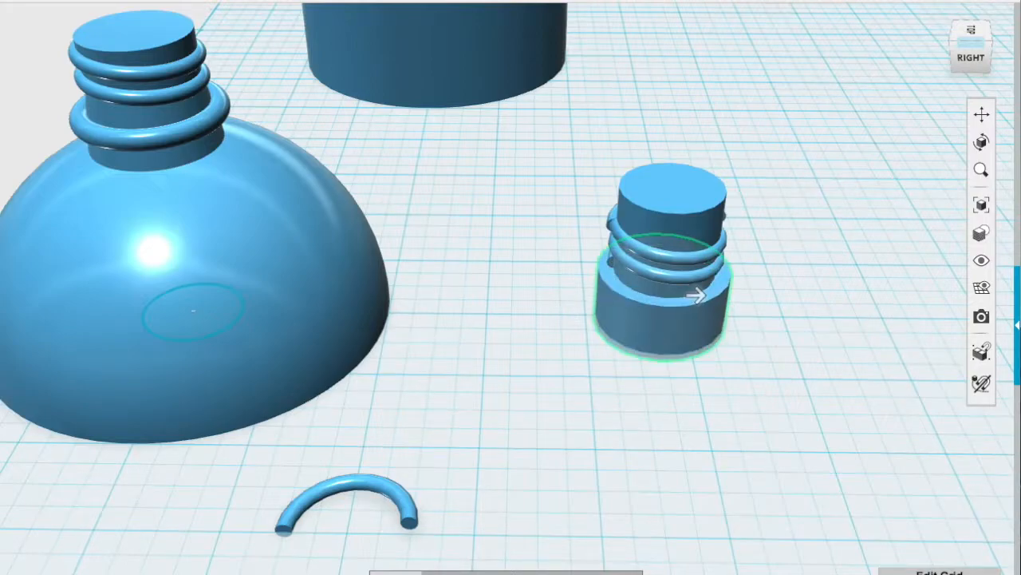
pyautogui.click(607, 486)
pyautogui.moveTo(587, 382); pyautogui.dragTo(569, 303, button='right')
# - Lower the threaded piece by -.5 in so that its threads sit inside the widened cylinder
pyautogui.click(595, 308)
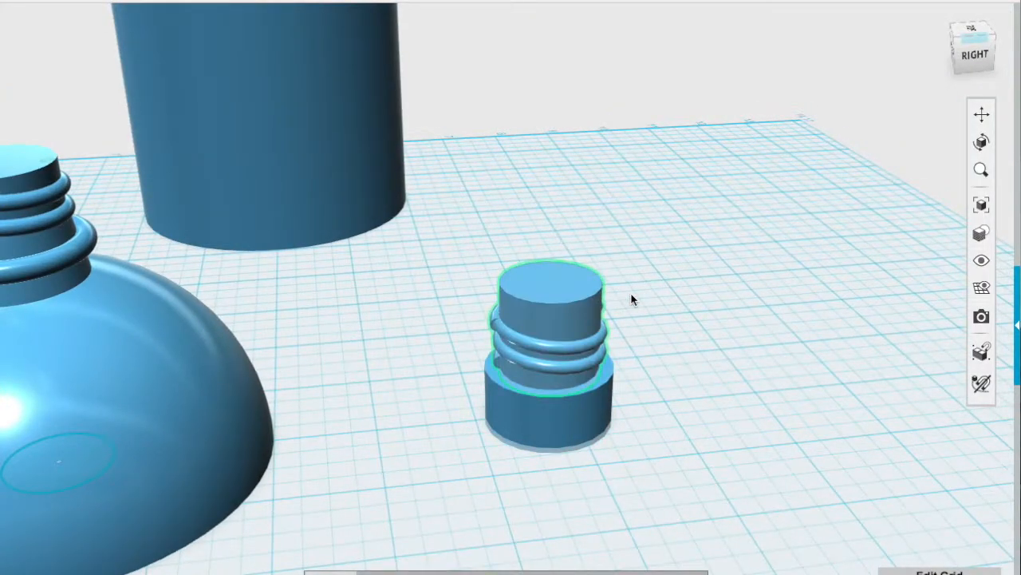
pyautogui.moveTo(594, 502); pyautogui.dragTo(613, 447, button='right')
pyautogui.click(976, 55)
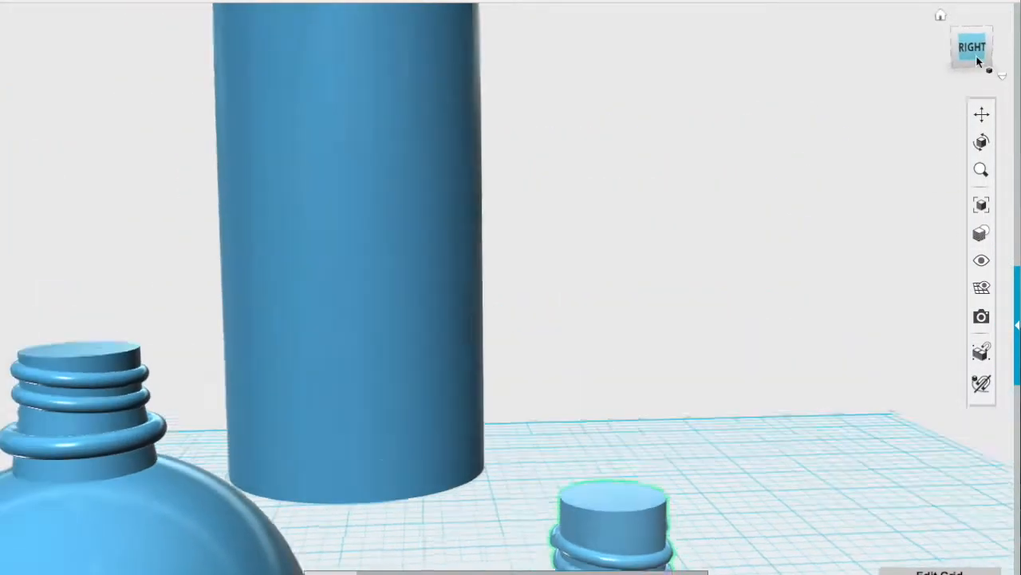
pyautogui.click(980, 121)
pyautogui.moveTo(815, 523); pyautogui.dragTo(784, 167)
pyautogui.moveTo(786, 542); pyautogui.dragTo(727, 435)
pyautogui.click(361, 565)
pyautogui.moveTo(636, 349); pyautogui.dragTo(640, 379)
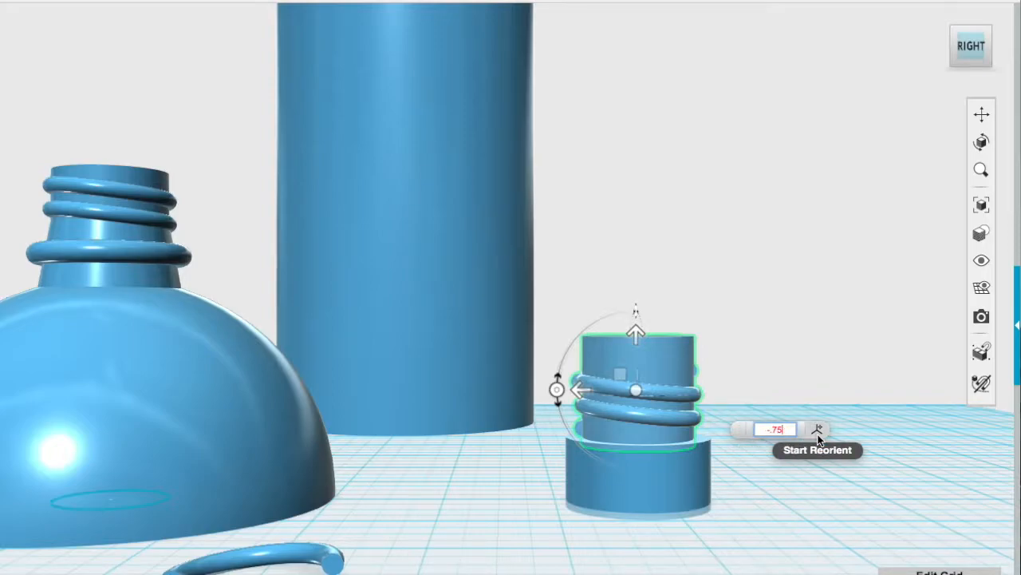
pyautogui.press('Return')
pyautogui.press('BackSpace')
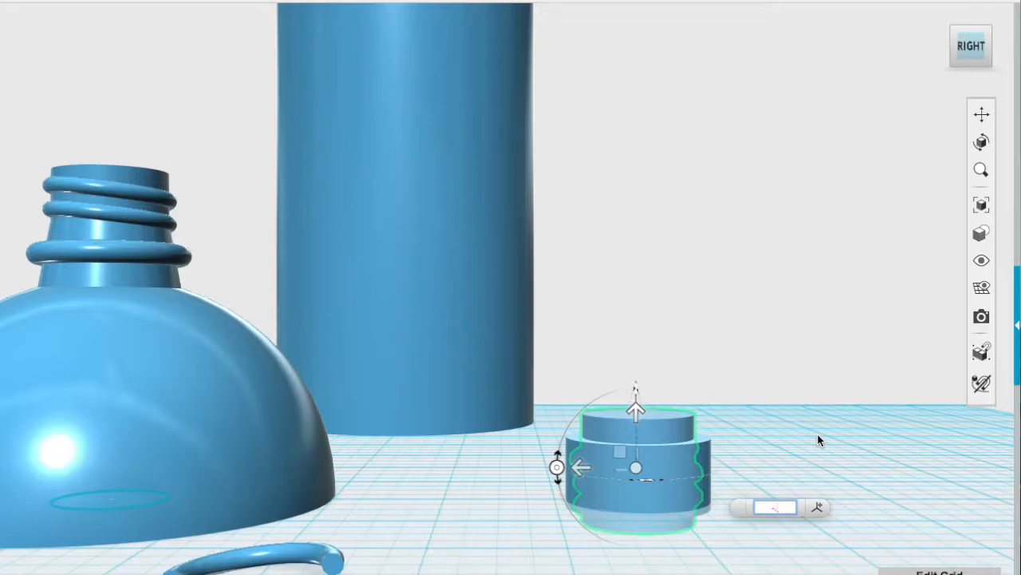
pyautogui.write('5')
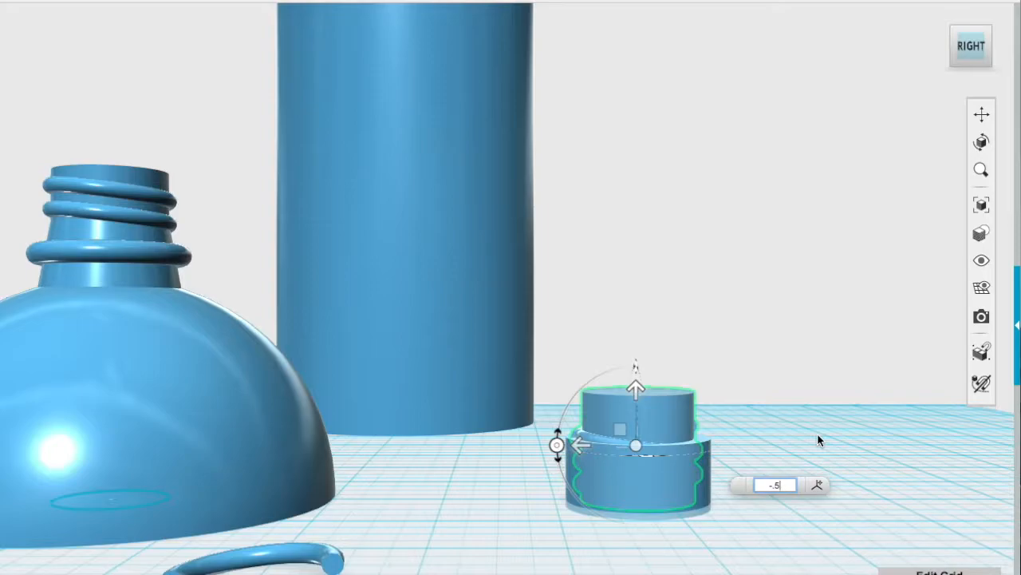
# - Check the threaded piece's fit in the cylinder from above and from the side, and finalise its downward offset
pyautogui.moveTo(804, 392); pyautogui.dragTo(786, 443, button='right')
pyautogui.click(984, 33)
pyautogui.click(985, 114)
pyautogui.moveTo(798, 106); pyautogui.dragTo(674, 574)
pyautogui.moveTo(293, 125); pyautogui.dragTo(151, 525)
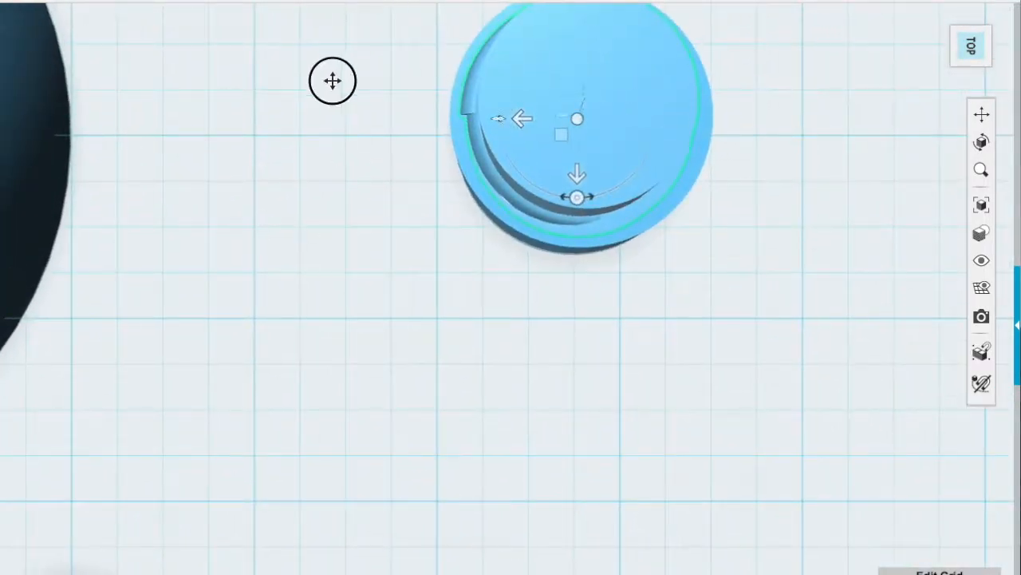
pyautogui.moveTo(335, 75); pyautogui.dragTo(219, 302)
pyautogui.scroll(-2, 226, 275)
pyautogui.scroll(-1, 224, 275)
pyautogui.moveTo(223, 274); pyautogui.dragTo(232, 118, button='right')
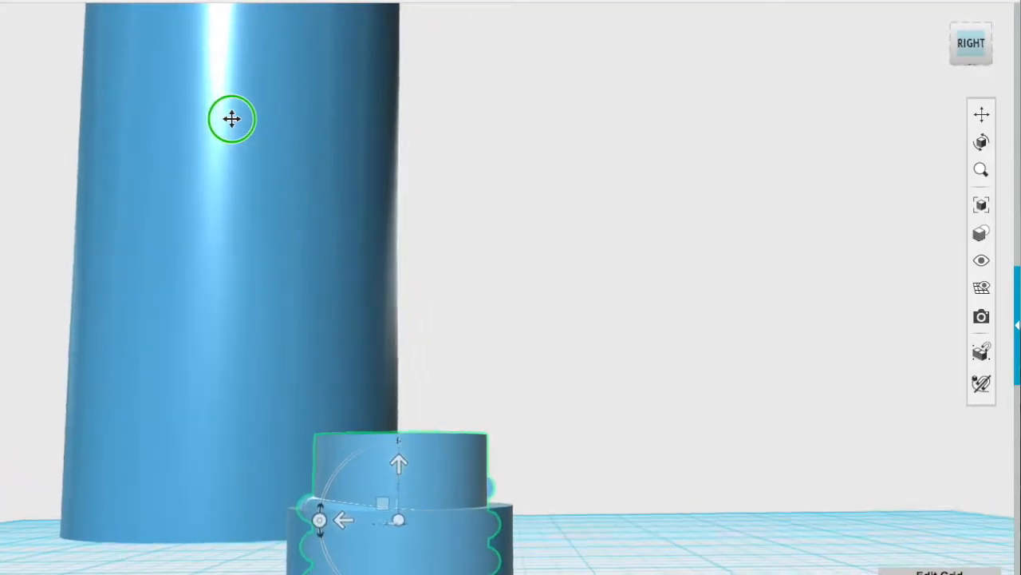
pyautogui.scroll(2, 380, 414)
pyautogui.write('-.5')
pyautogui.press('Return')
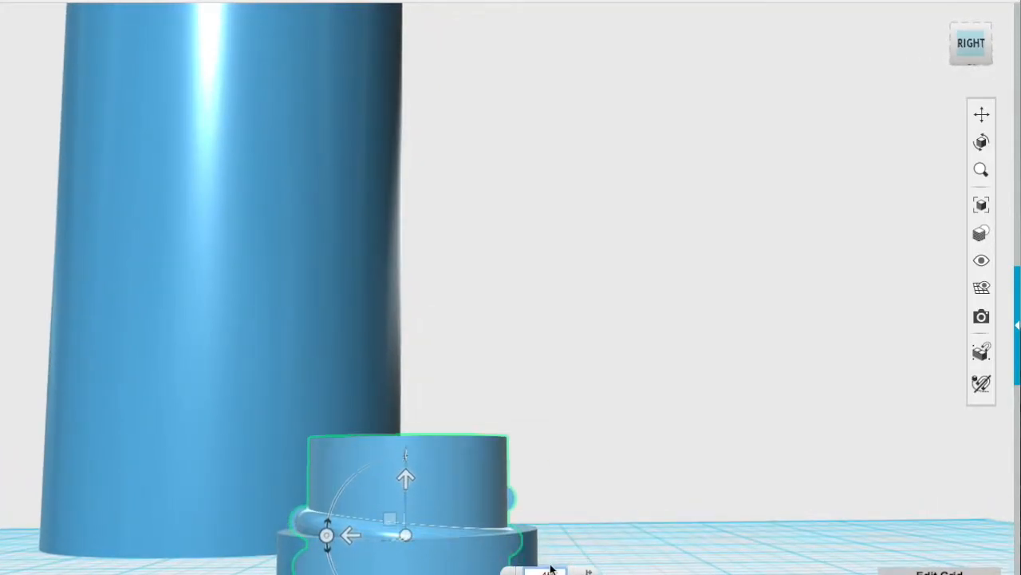
pyautogui.click(600, 557)
# - Subtract the threaded piece from the widened cylinder to hollow out a threaded cap
pyautogui.scroll(-5, 602, 531)
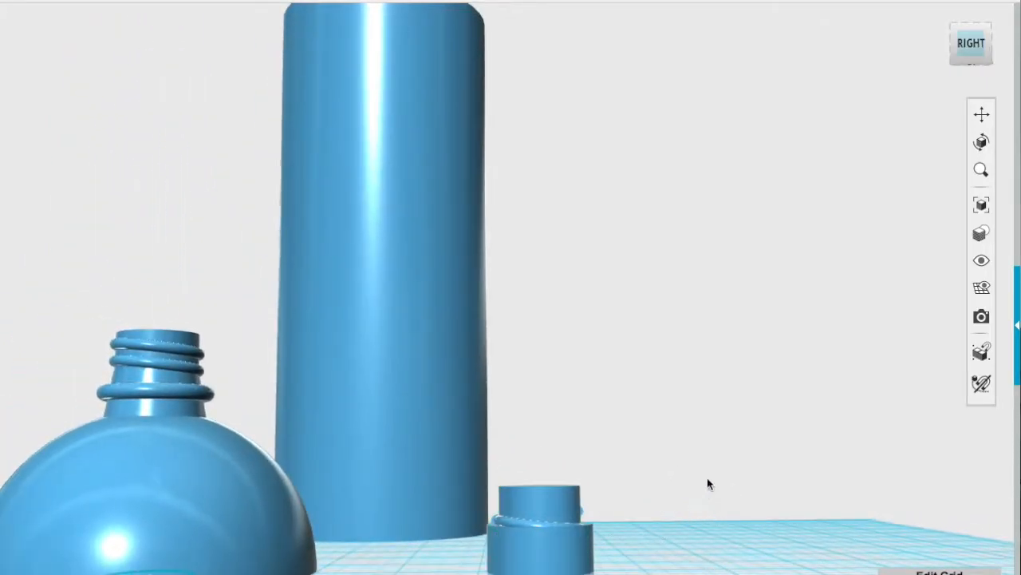
pyautogui.moveTo(593, 30)
pyautogui.click(647, 16)
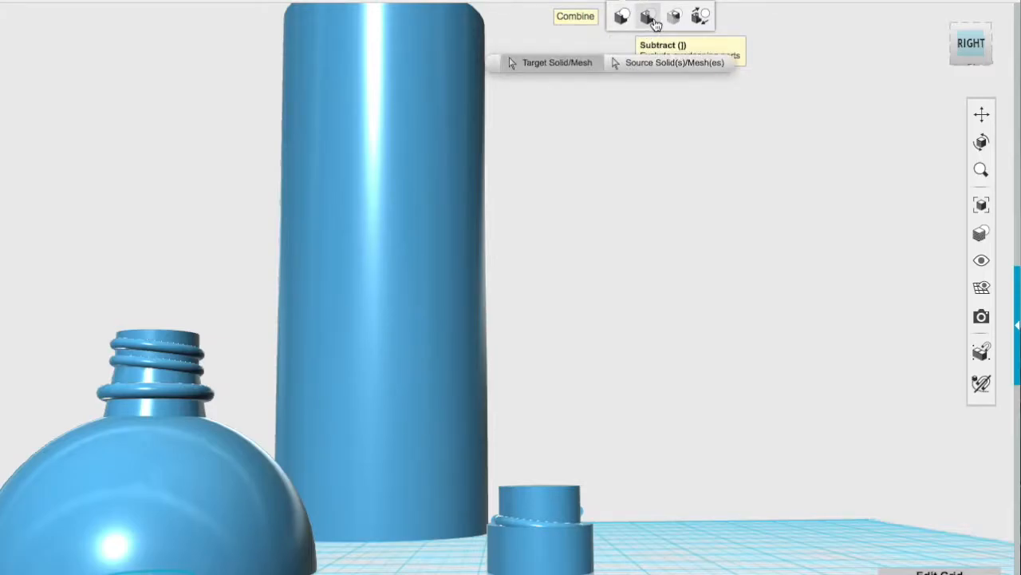
pyautogui.click(540, 547)
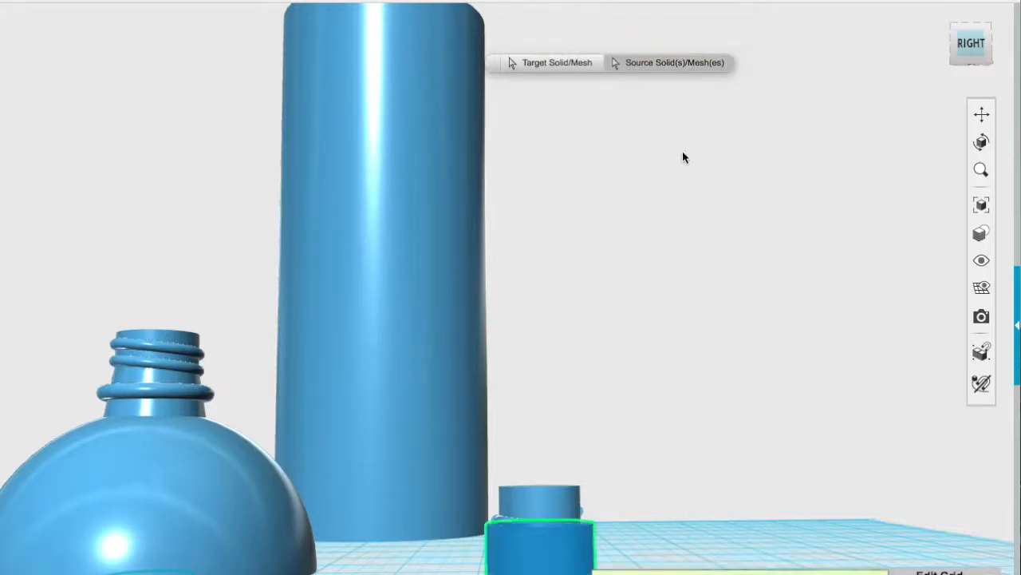
pyautogui.click(540, 494)
pyautogui.click(654, 449)
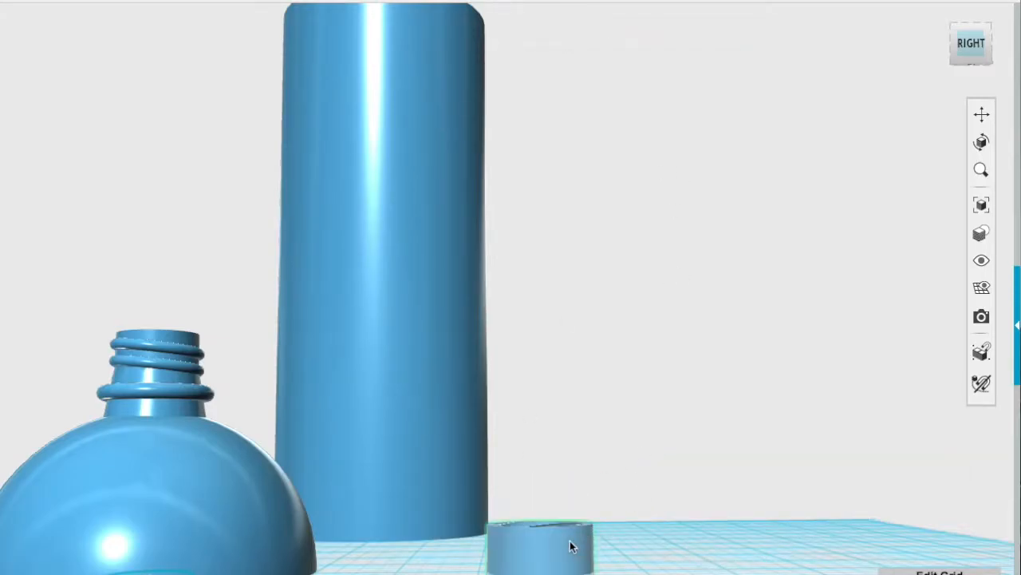
# - Delete the leftover torus half lying on the grid beside the bottle shoulder
pyautogui.moveTo(719, 484); pyautogui.dragTo(689, 533, button='right')
pyautogui.moveTo(388, 545); pyautogui.dragTo(287, 564, button='right')
pyautogui.click(286, 564)
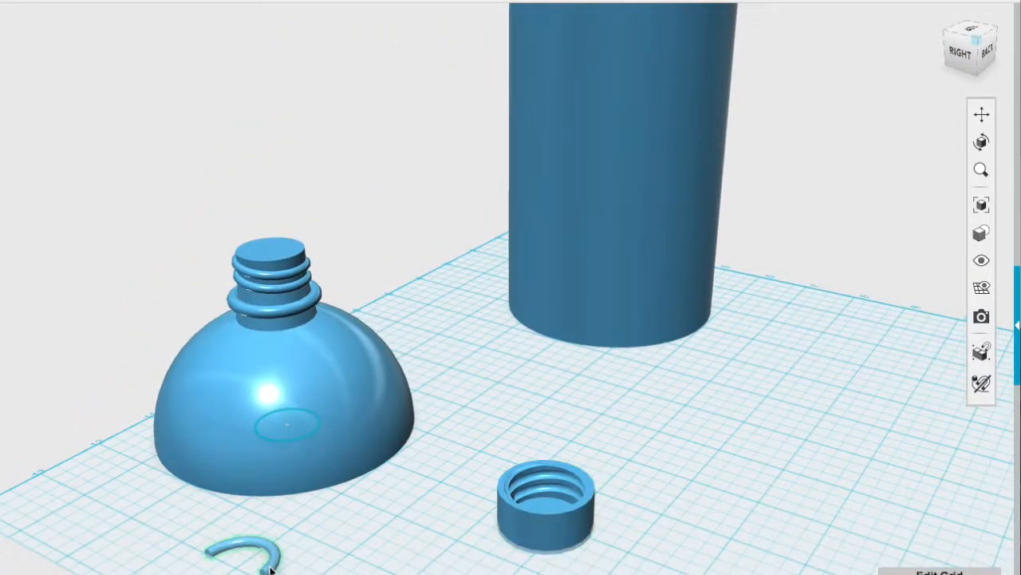
pyautogui.press('Delete')
# - Rotate the cap 180 degrees so its threaded opening faces down
pyautogui.click(576, 509)
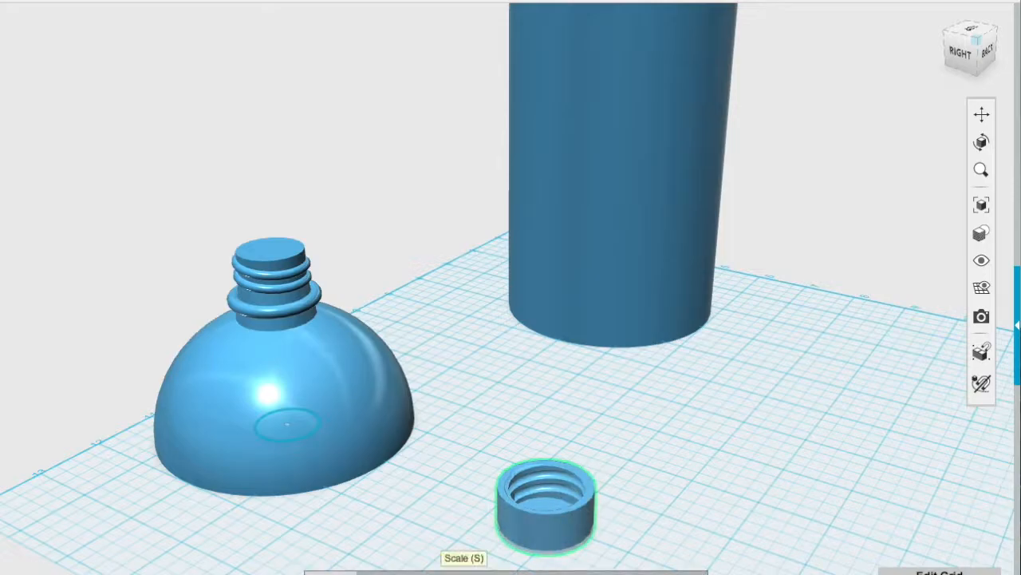
pyautogui.click(332, 573)
pyautogui.click(548, 437)
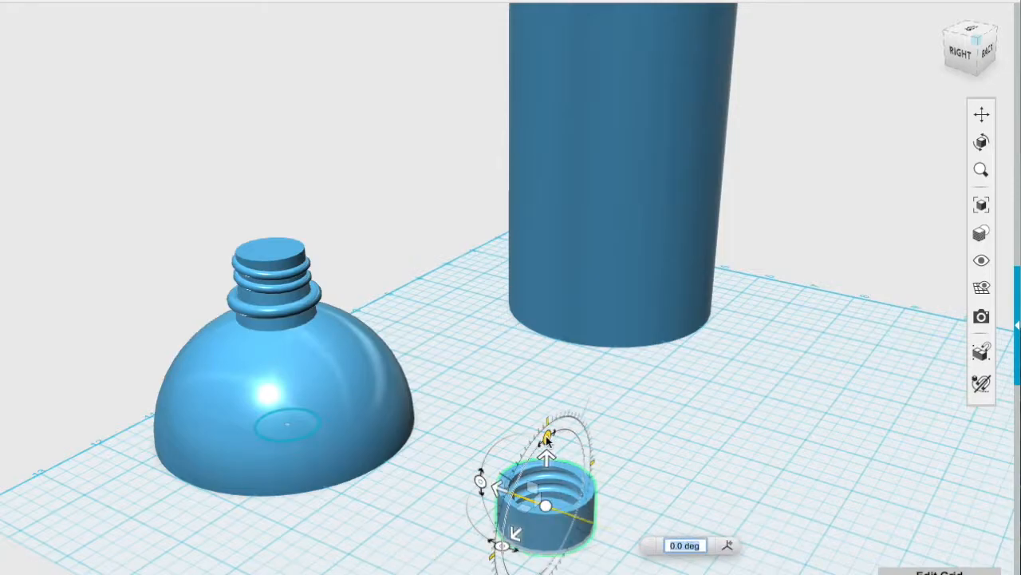
pyautogui.write('180')
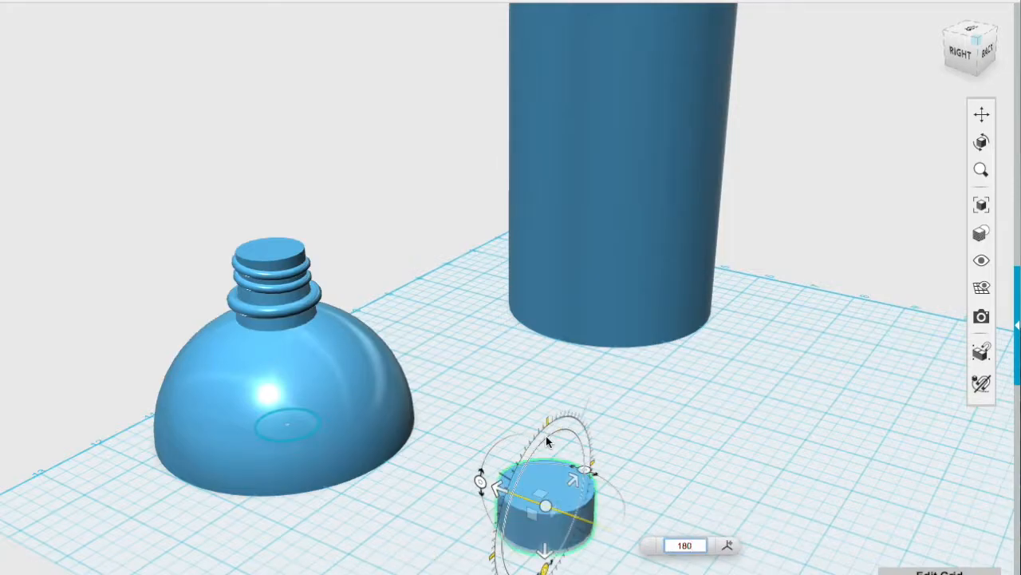
pyautogui.press('Return')
# - Move the cap up above the bottle's threaded mouth
pyautogui.click(533, 543)
pyautogui.click(401, 571)
pyautogui.moveTo(543, 510); pyautogui.dragTo(234, 161)
pyautogui.click(474, 519)
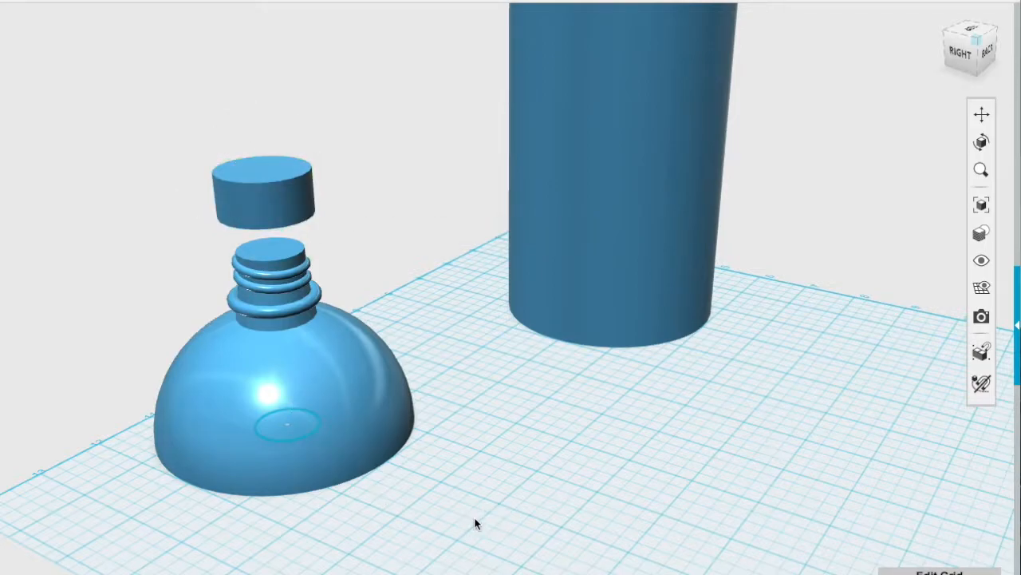
# - Merge the threaded neck pieces with the hemispherical shoulder into one solid
pyautogui.moveTo(119, 80); pyautogui.dragTo(447, 521)
pyautogui.moveTo(590, 8)
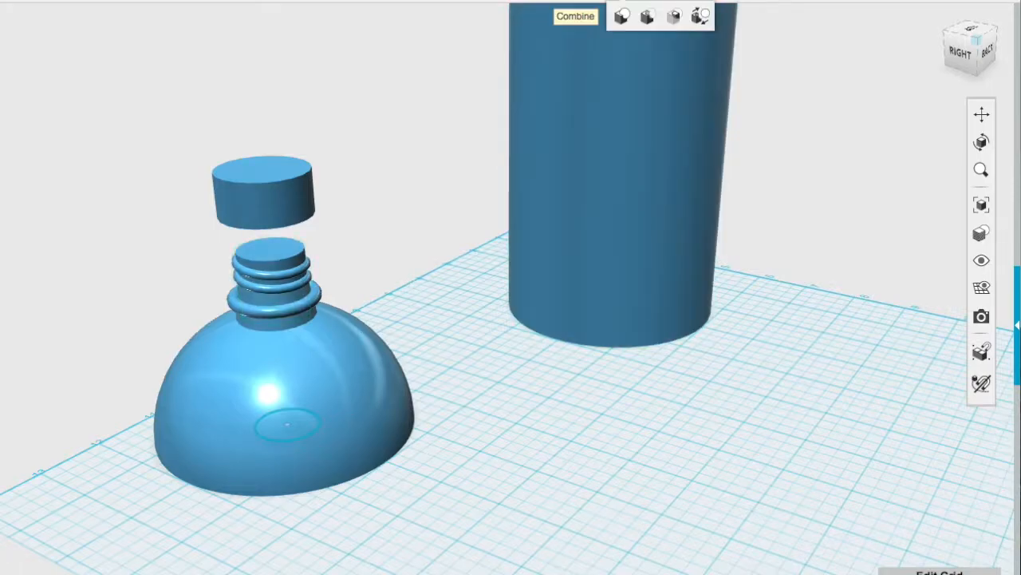
pyautogui.click(621, 16)
pyautogui.click(287, 322)
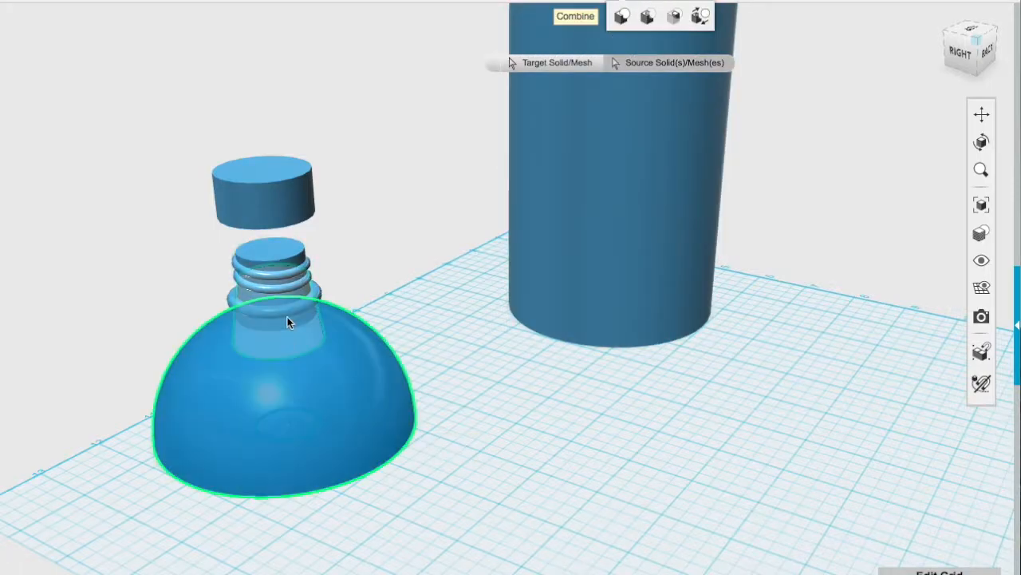
pyautogui.click(276, 251)
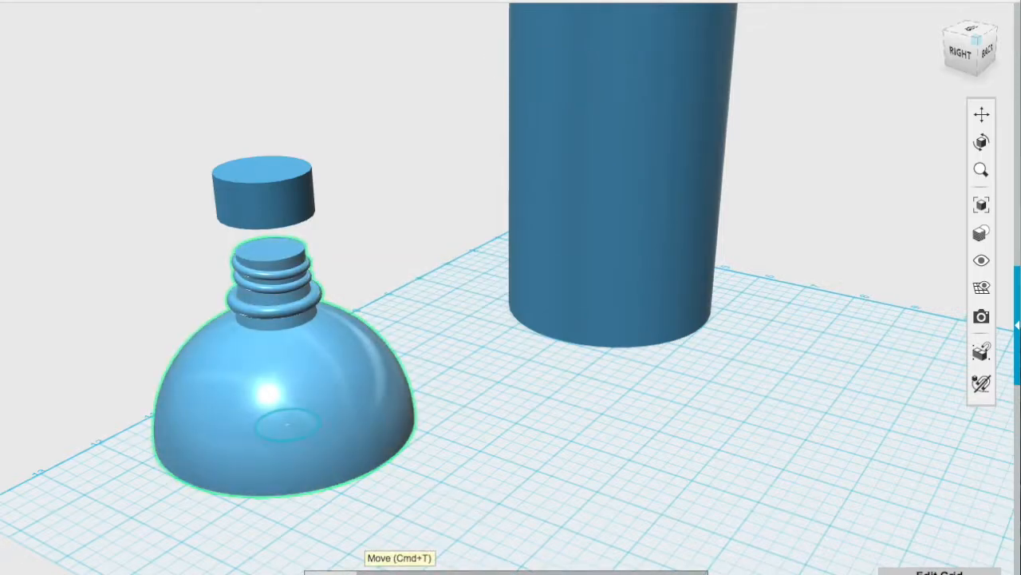
pyautogui.click(399, 570)
pyautogui.write('18')
pyautogui.press('Return')
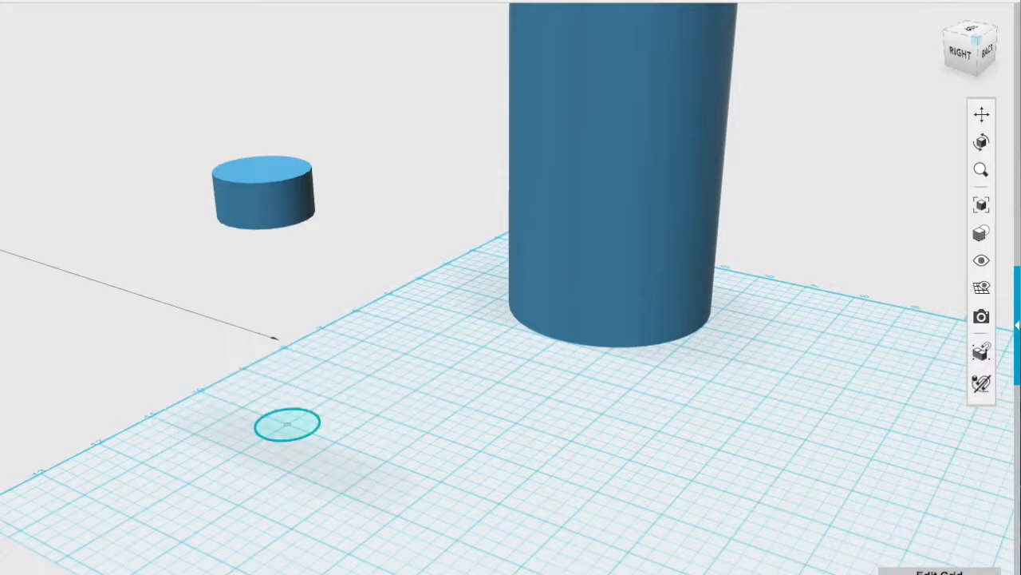
pyautogui.write('1')
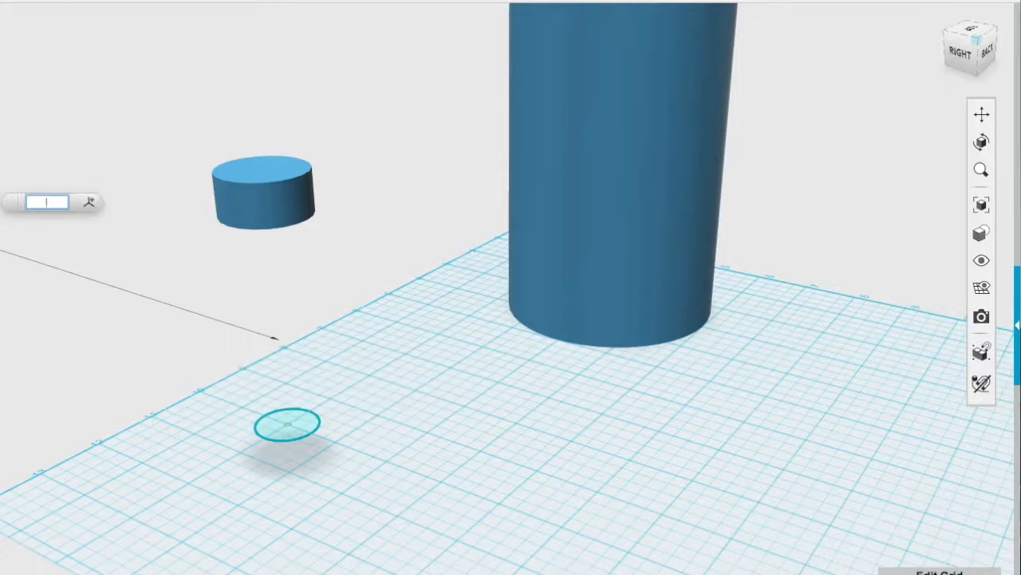
pyautogui.press('Escape')
# - Rotate the merged bottle top 90 degrees onto its side and delete the circle sketch on the grid
pyautogui.click(375, 571)
pyautogui.click(270, 266)
pyautogui.write('90')
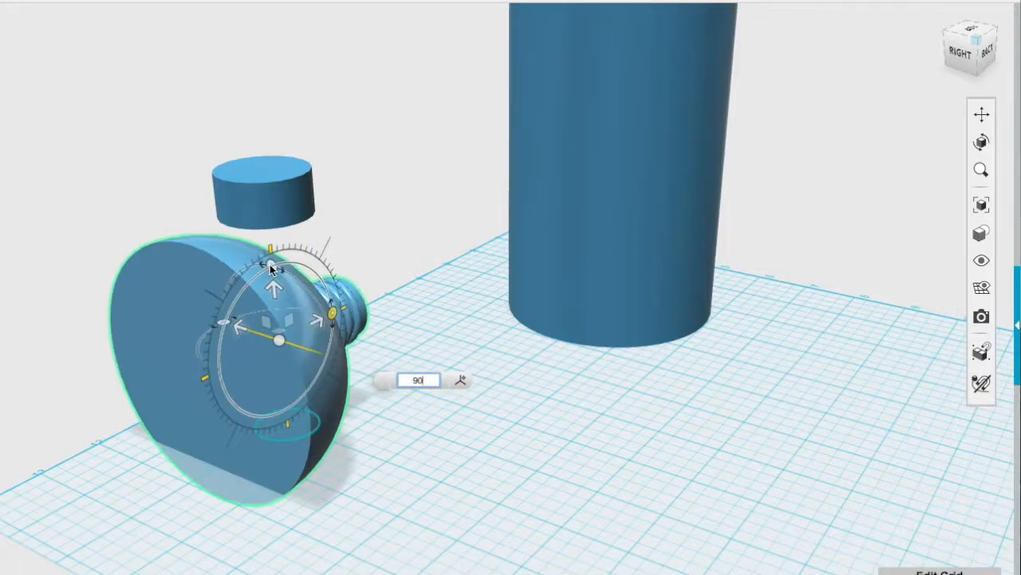
pyautogui.click(493, 429)
pyautogui.click(302, 437)
pyautogui.press('Delete')
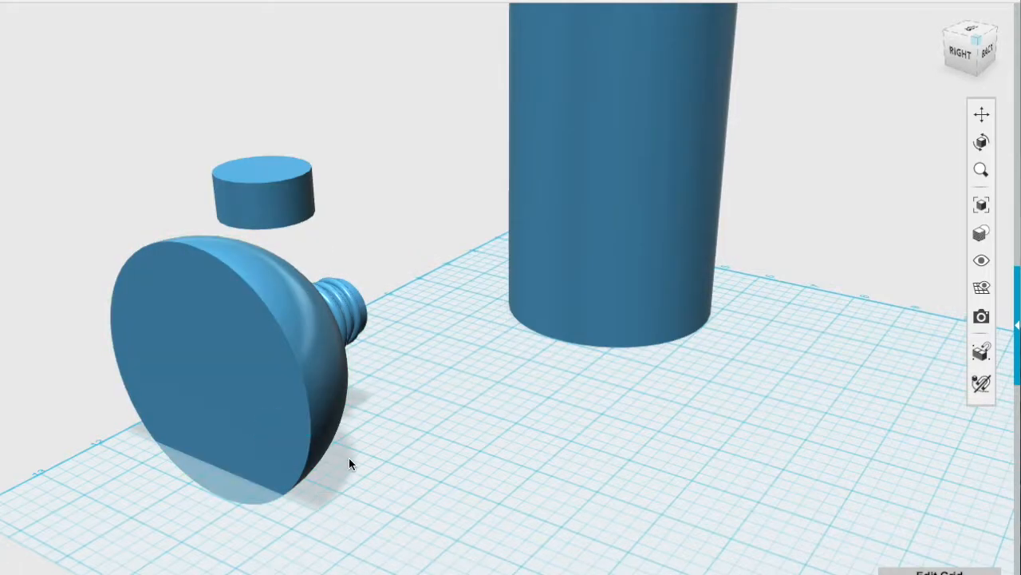
# - Try to hollow the merged bottle top with Shell, removing its flat base face
pyautogui.moveTo(486, 1)
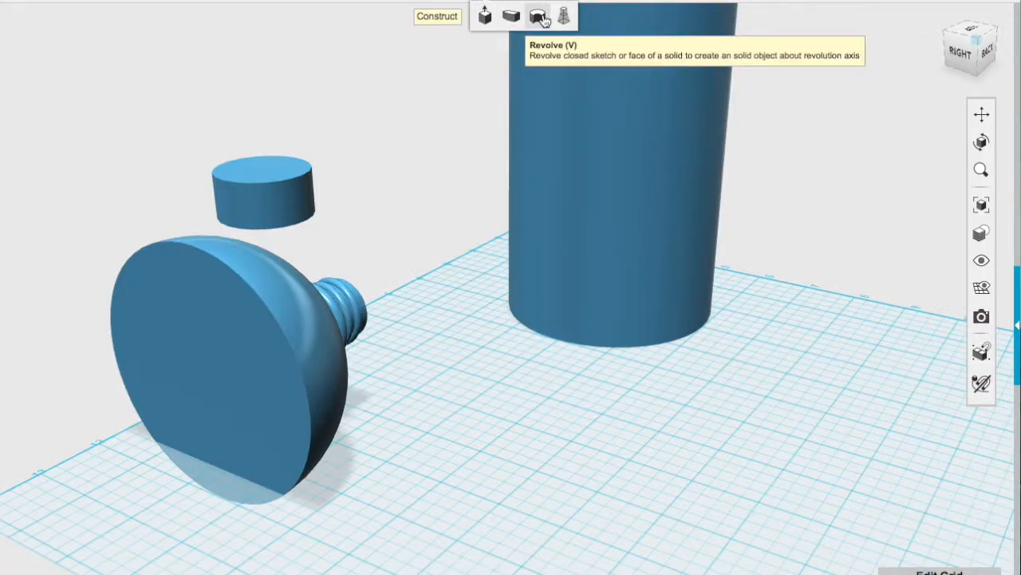
pyautogui.moveTo(519, 0)
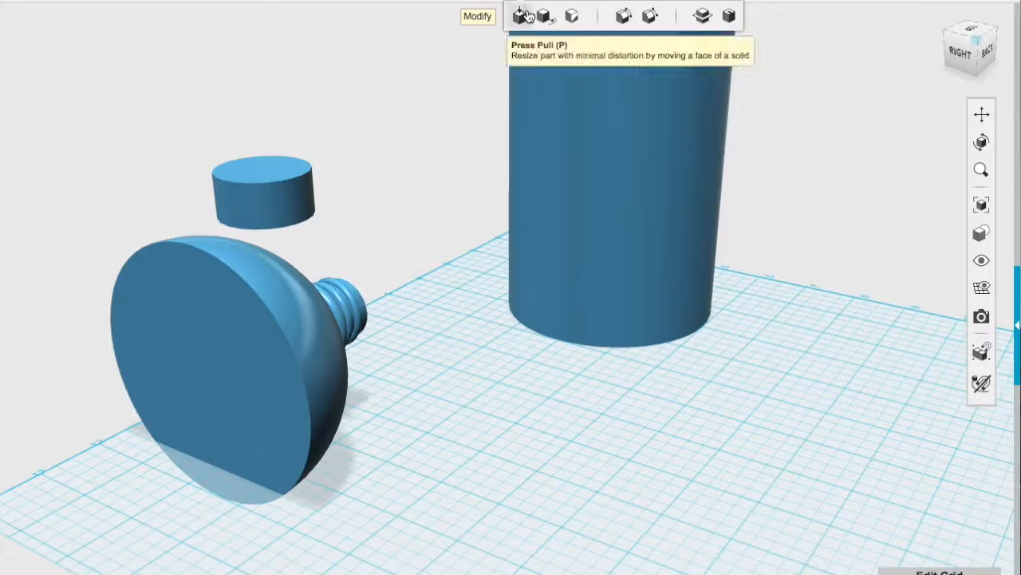
pyautogui.click(232, 356)
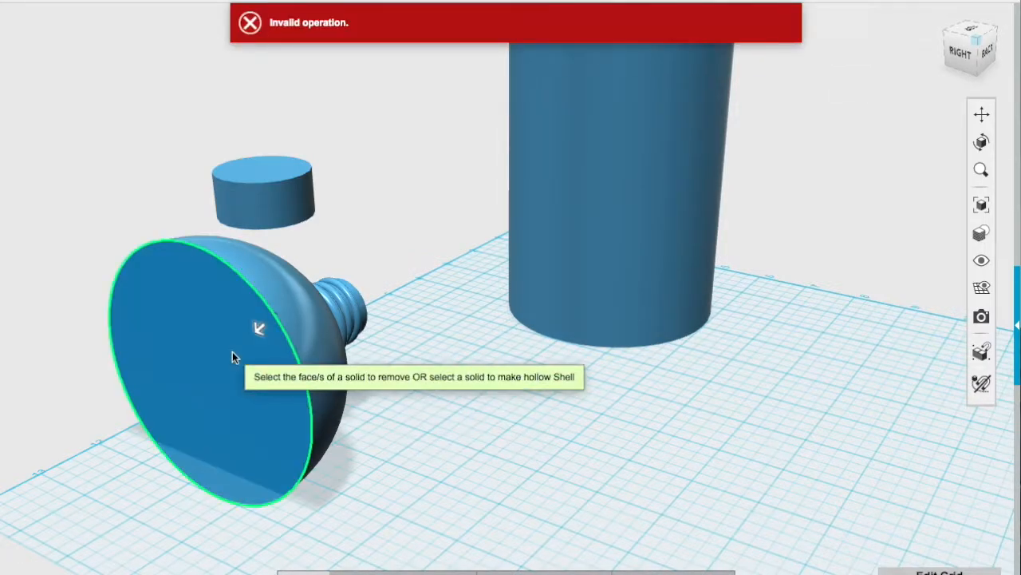
pyautogui.moveTo(258, 326); pyautogui.dragTo(236, 350)
pyautogui.moveTo(163, 446); pyautogui.dragTo(219, 396, button='right')
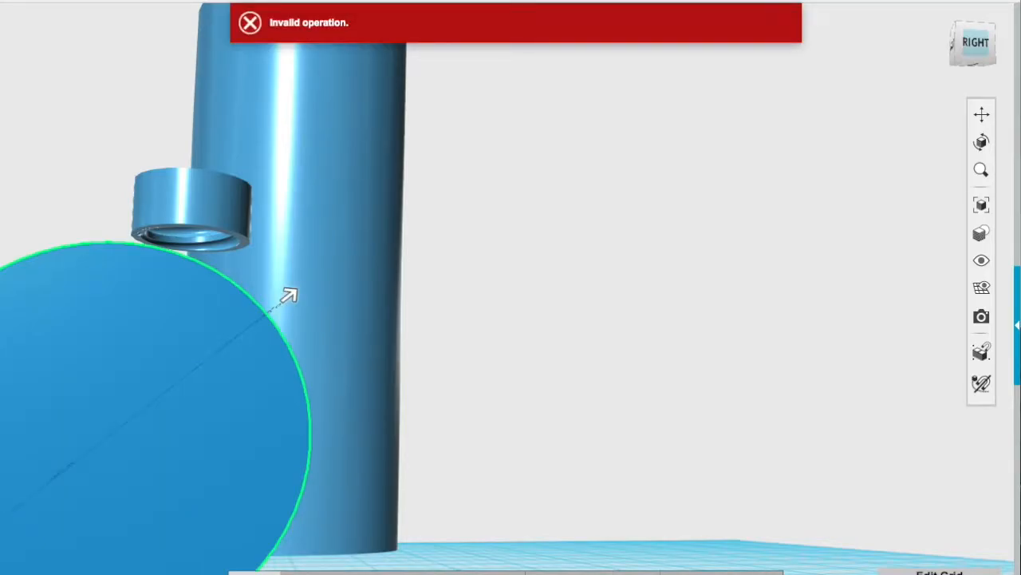
pyautogui.write('1')
pyautogui.click(503, 484)
pyautogui.moveTo(214, 472); pyautogui.dragTo(188, 459, button='right')
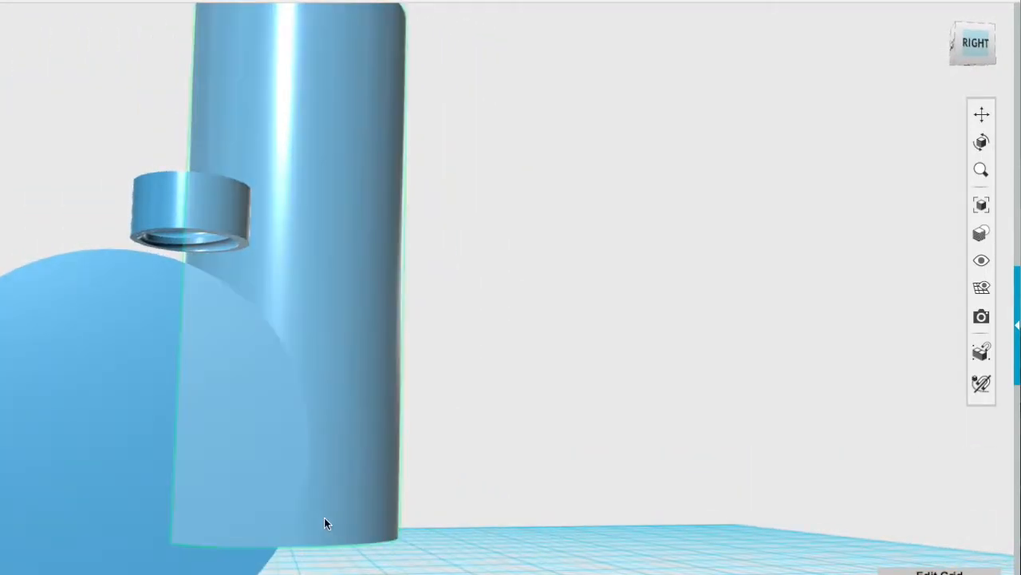
# - Undo the latest bottle-top edits back past the merge with the threaded neck and the raising of the cap
pyautogui.click(982, 115)
pyautogui.moveTo(174, 493); pyautogui.dragTo(283, 469)
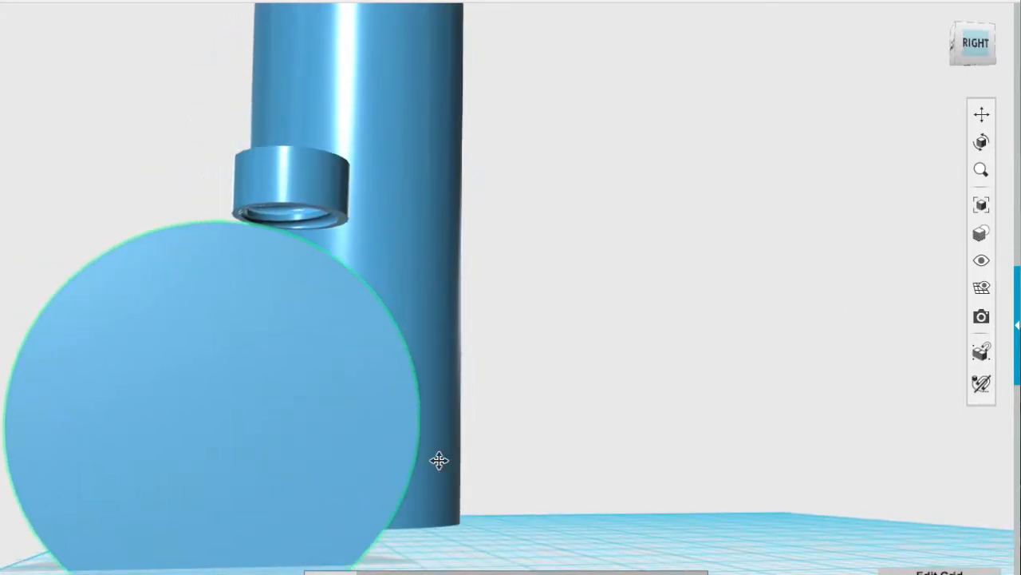
pyautogui.press('super+z')
pyautogui.press('super+z')
pyautogui.press('super+z')
pyautogui.press('super+z')
pyautogui.press('super+z')
pyautogui.press('super+z')
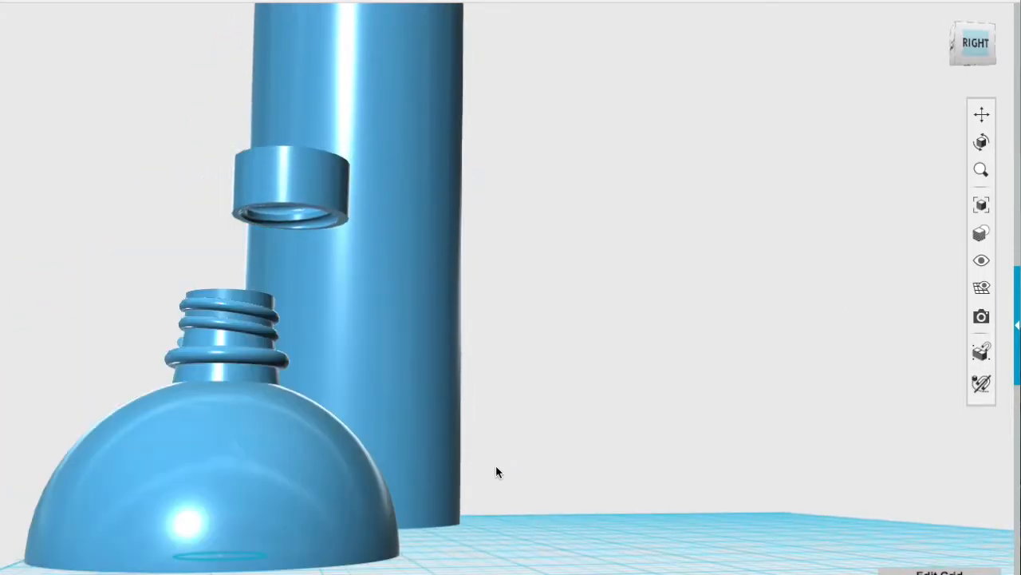
pyautogui.click(474, 560)
pyautogui.press('Delete')
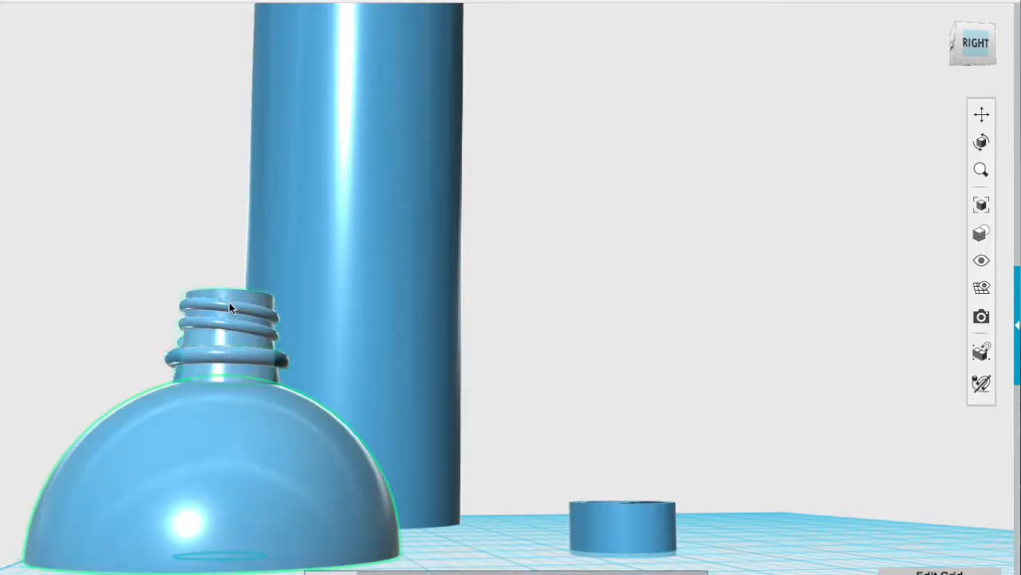
# - Delete the 1.00 in circle sketch under the hemisphere's flat base
pyautogui.click(977, 64)
pyautogui.click(214, 539)
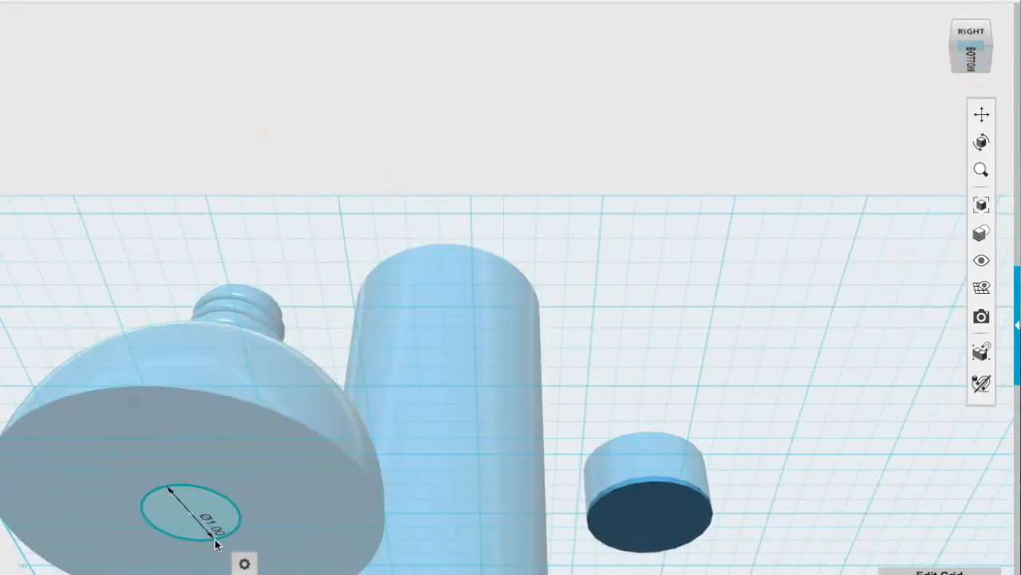
pyautogui.press('Delete')
# - Shell the unmerged hemisphere through its flat base face with a 0.05 in wall thickness
pyautogui.moveTo(550, 2)
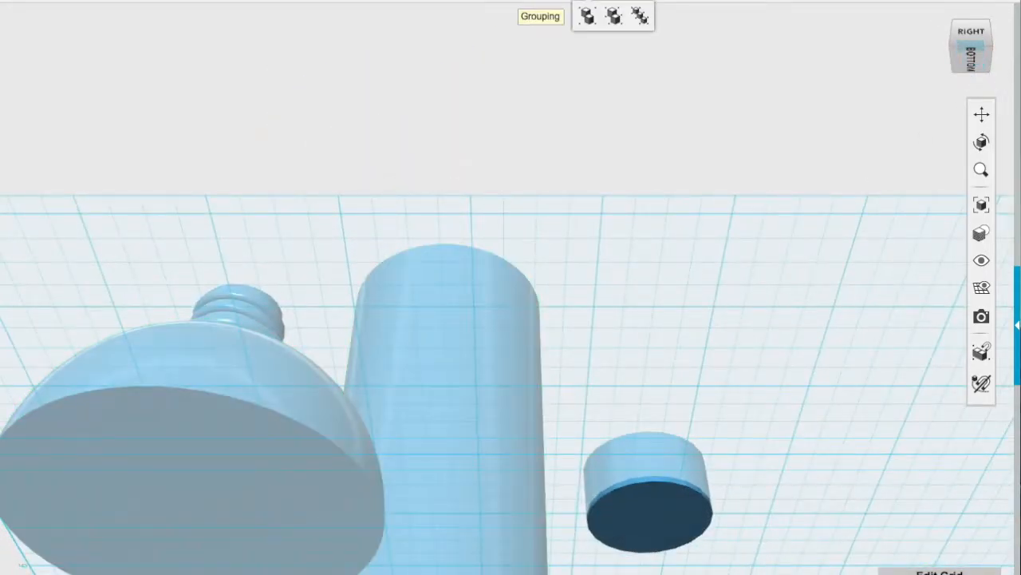
pyautogui.click(214, 506)
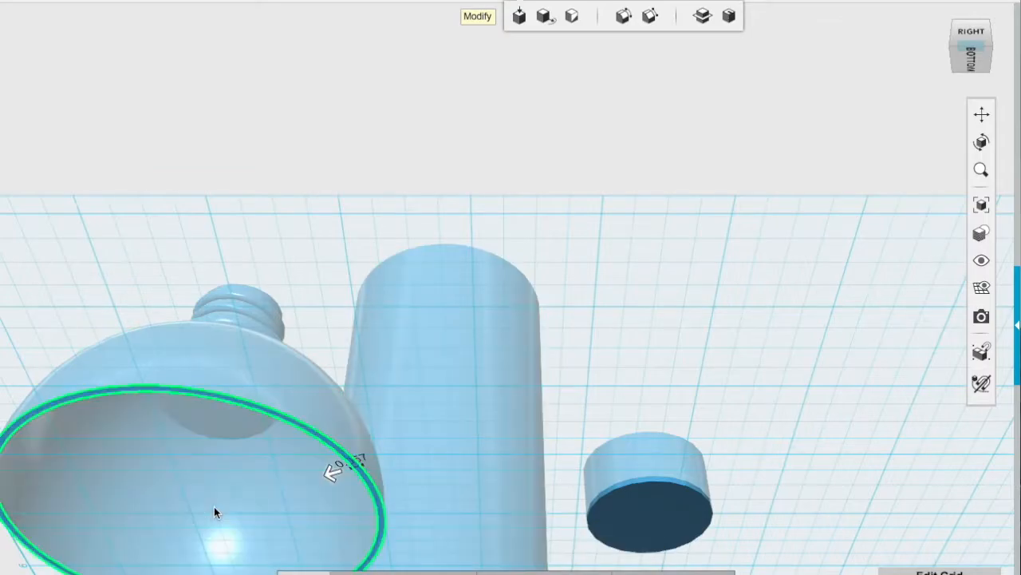
pyautogui.moveTo(211, 534); pyautogui.dragTo(232, 494, button='right')
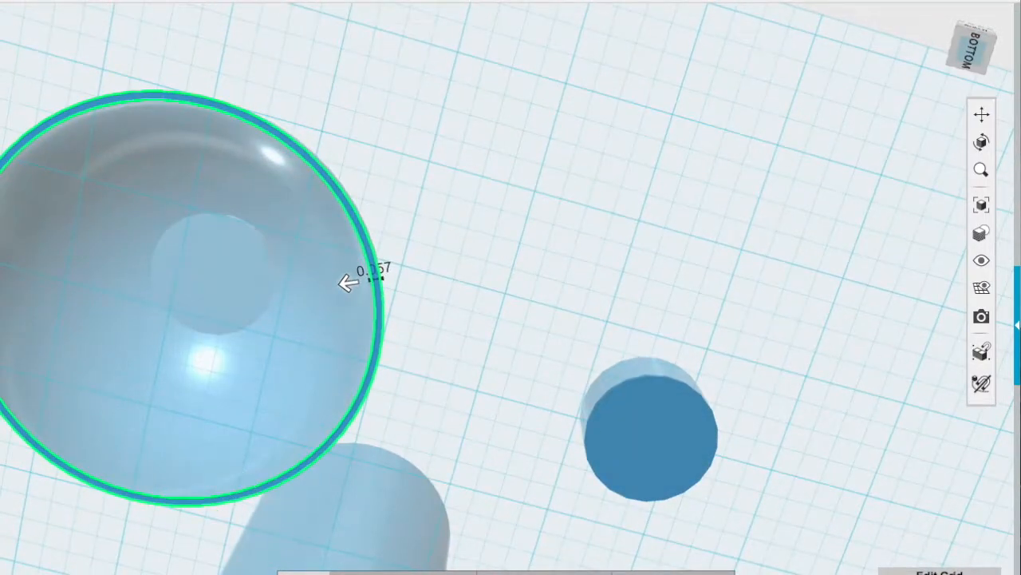
pyautogui.press('BackSpace')
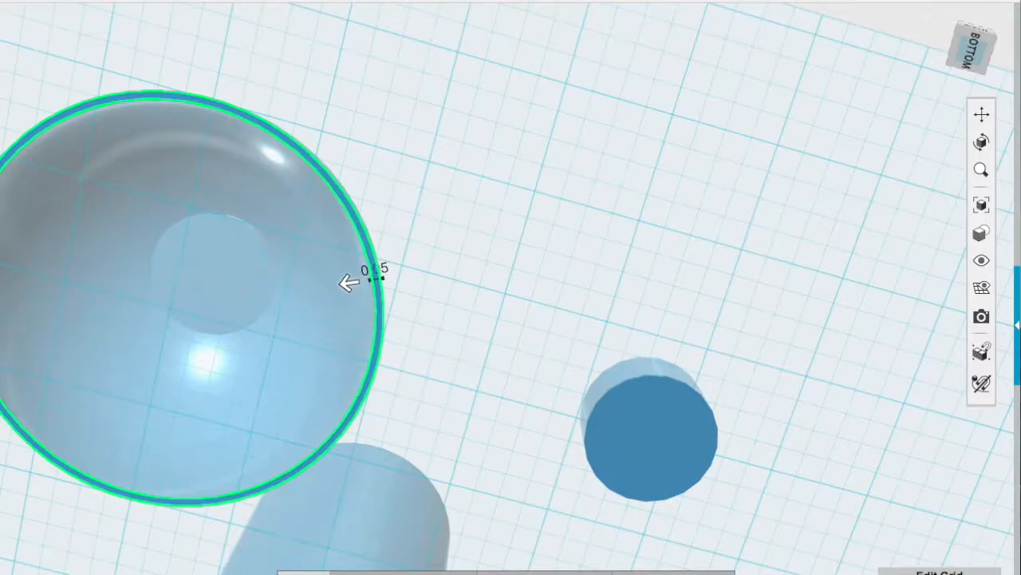
pyautogui.press('Return')
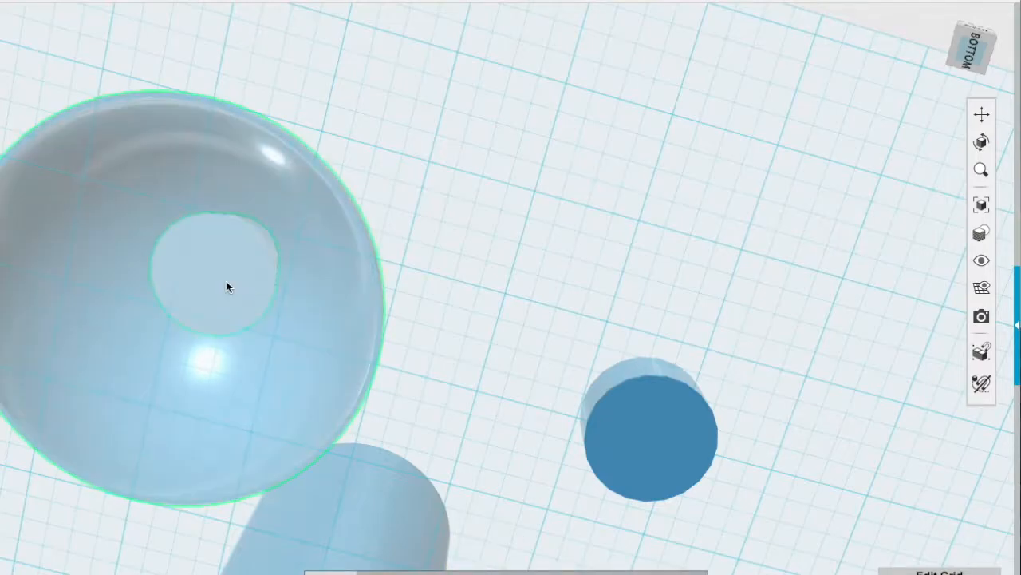
pyautogui.moveTo(506, 311); pyautogui.dragTo(492, 406, button='right')
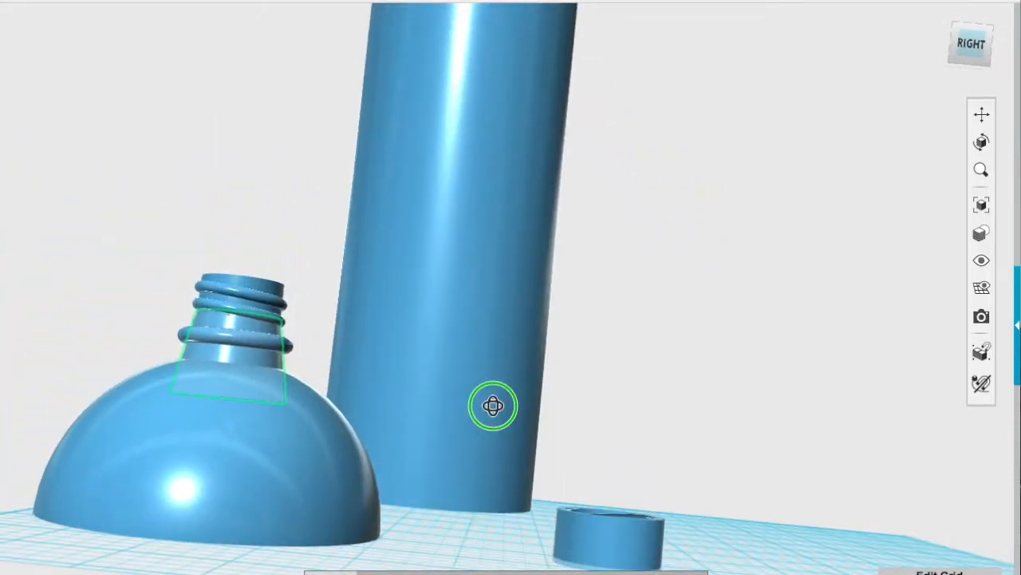
pyautogui.moveTo(493, 405); pyautogui.dragTo(492, 405, button='right')
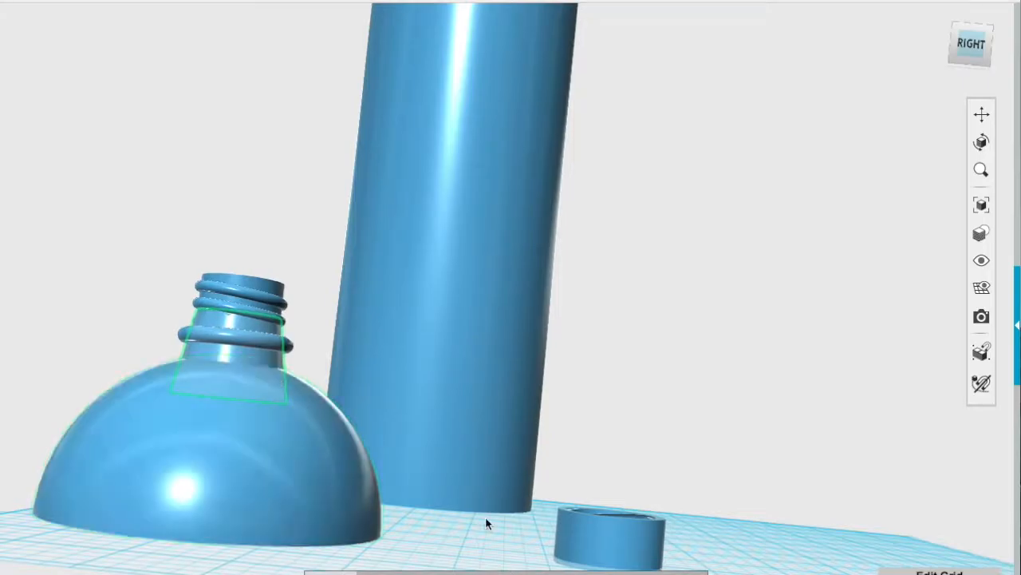
# - Start pulling the neck cylinder's lower face inside the hollowed hemisphere and open its distance for editing
pyautogui.click(477, 541)
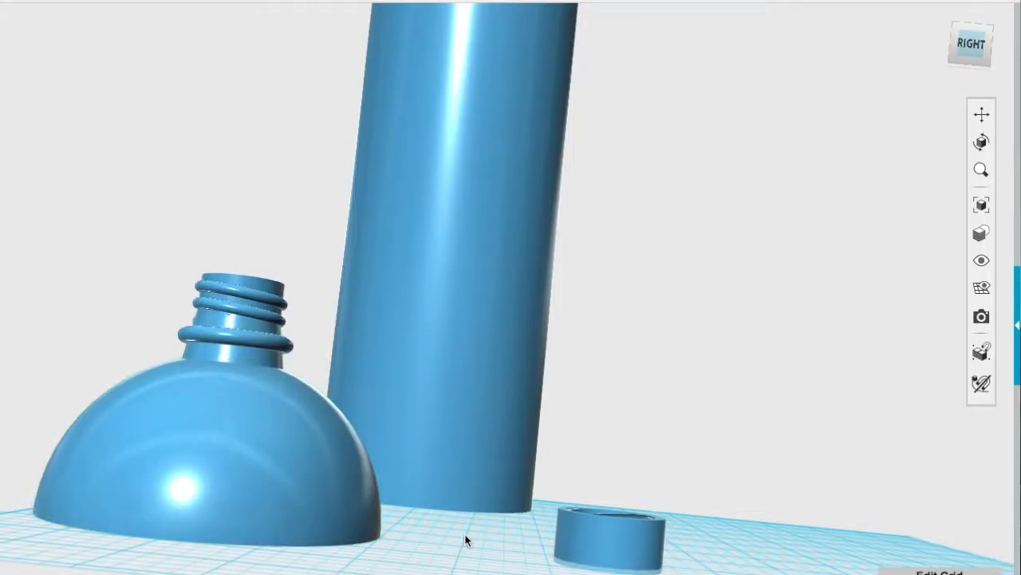
pyautogui.click(289, 512)
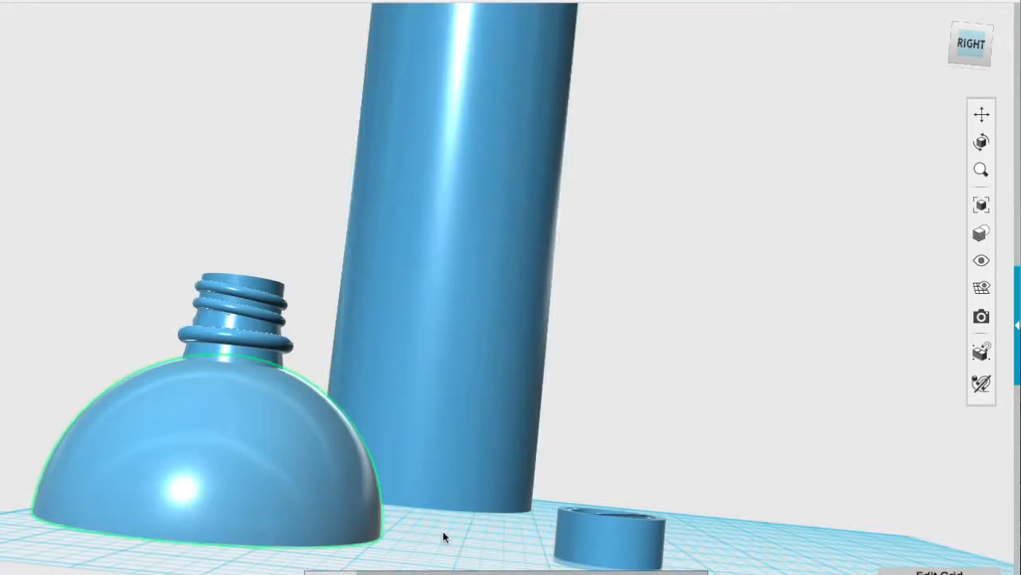
pyautogui.moveTo(245, 413)
pyautogui.mouseDown(button='right')
pyautogui.moveTo(228, 452)
pyautogui.moveTo(311, 467)
pyautogui.moveTo(312, 429)
pyautogui.moveTo(370, 310)
pyautogui.mouseUp(button='right')
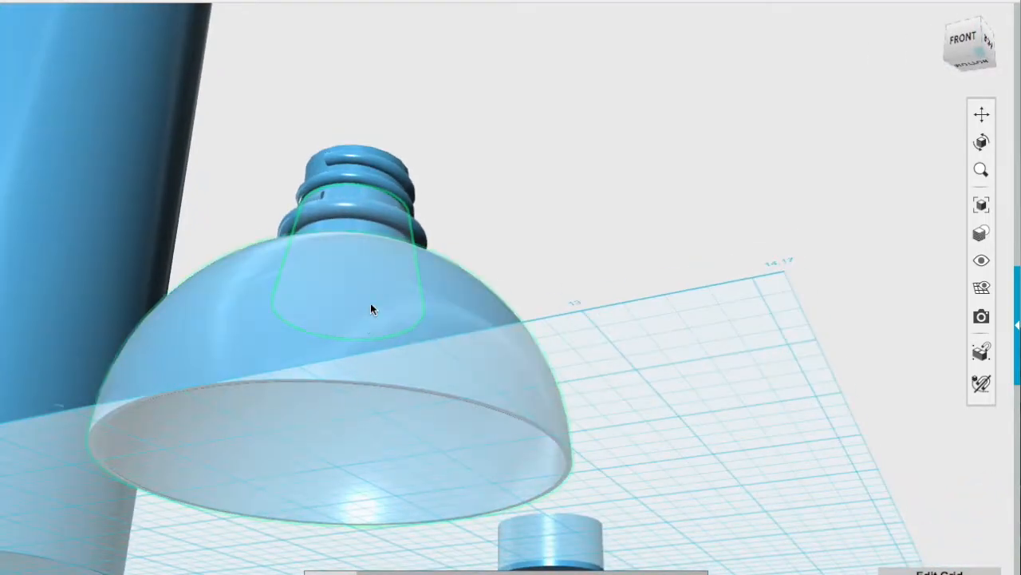
pyautogui.click(371, 369)
pyautogui.moveTo(311, 489); pyautogui.dragTo(325, 452, button='right')
pyautogui.click(441, 155)
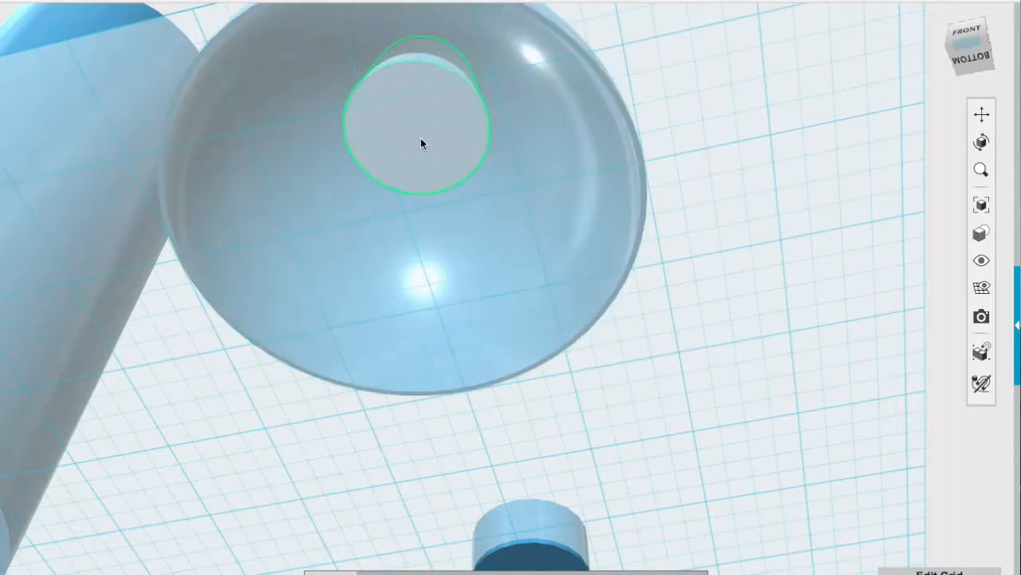
pyautogui.click(420, 142)
pyautogui.moveTo(452, 206)
pyautogui.click(506, 210)
pyautogui.moveTo(360, 200); pyautogui.dragTo(359, 276, button='right')
pyautogui.moveTo(462, 474); pyautogui.dragTo(479, 437)
pyautogui.click(628, 489)
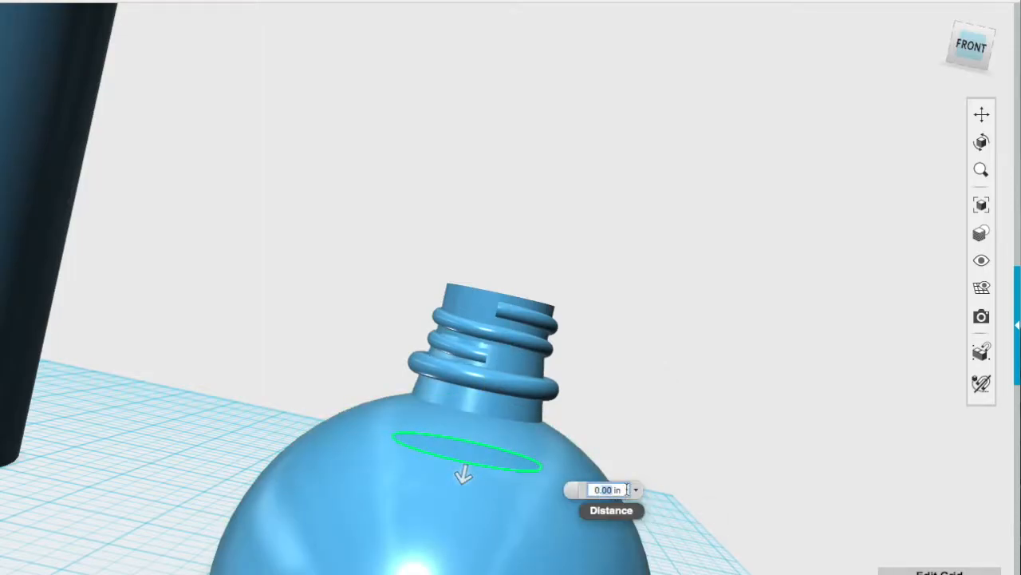
# - Offset the bottom face of the threaded neck by -0.4 in so the neck extends less into the sphere
pyautogui.write('-.5')
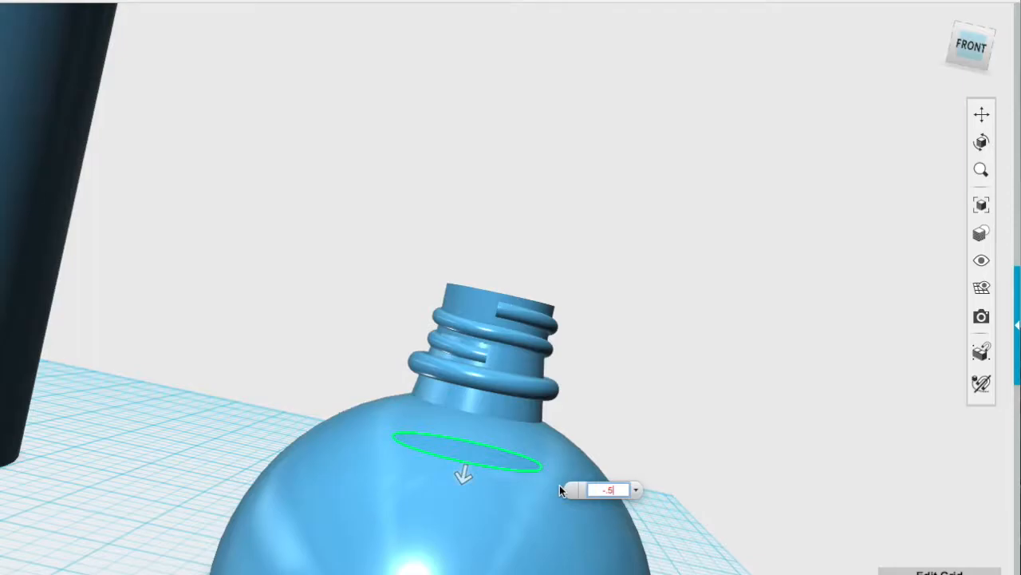
pyautogui.press('BackSpace')
pyautogui.write('4')
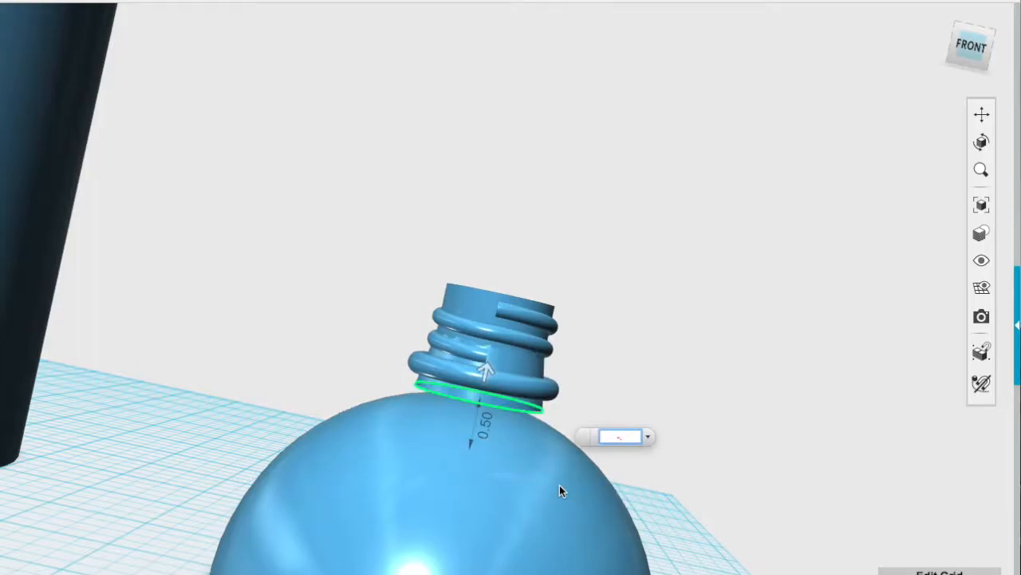
pyautogui.moveTo(560, 484); pyautogui.dragTo(561, 484, button='right')
pyautogui.press('Return')
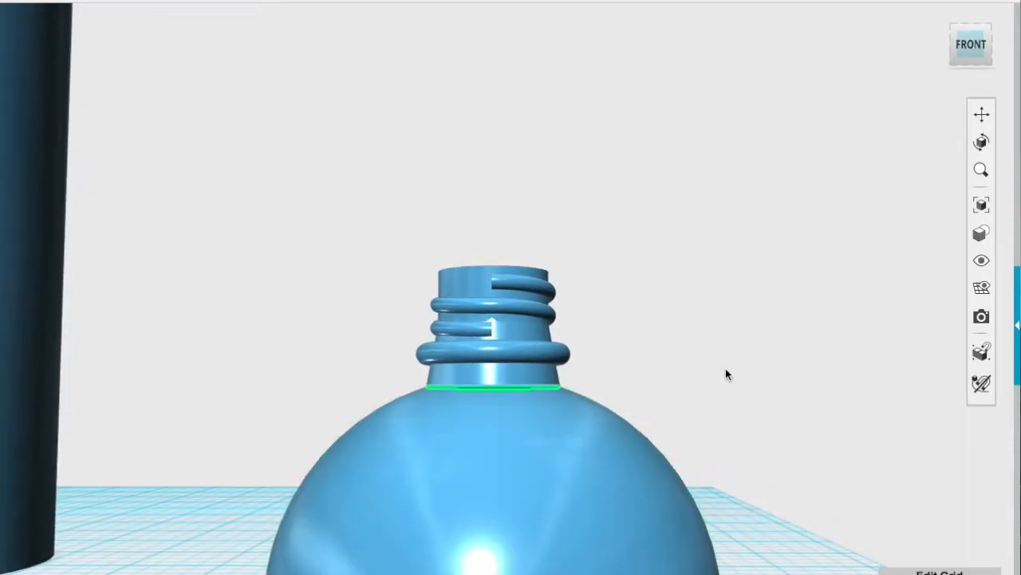
# - Try to shell the threaded neck through its bottom face, inside the hollow sphere
pyautogui.moveTo(726, 372); pyautogui.dragTo(520, 159, button='right')
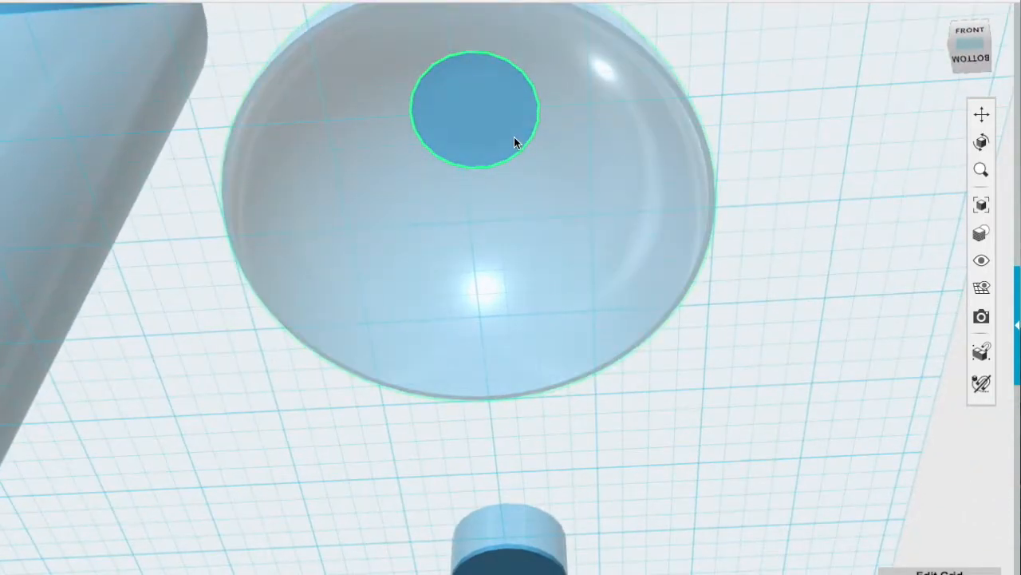
pyautogui.moveTo(839, 286); pyautogui.dragTo(830, 280, button='right')
pyautogui.moveTo(520, 3)
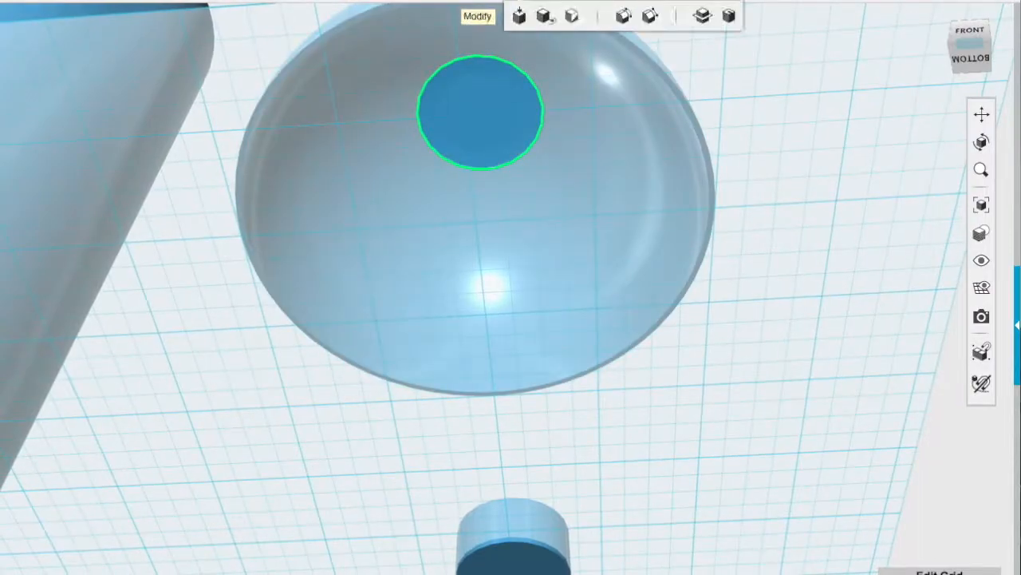
pyautogui.click(729, 16)
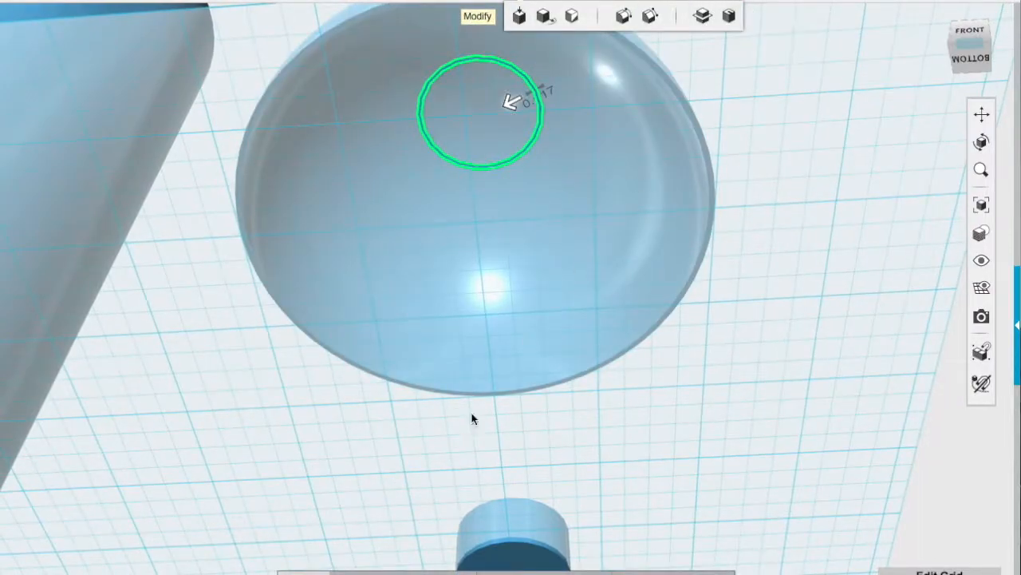
pyautogui.moveTo(513, 103); pyautogui.dragTo(82, 328)
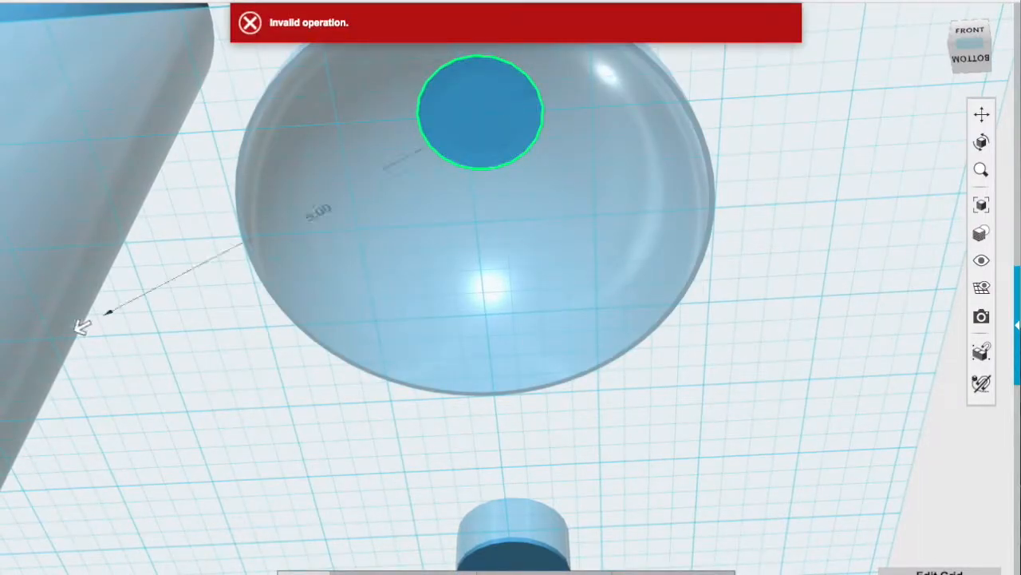
pyautogui.click(511, 102)
# - Try to shell the threaded neck through its top face and adjust the wall thickness
pyautogui.moveTo(178, 306); pyautogui.dragTo(162, 410, button='right')
pyautogui.click(510, 426)
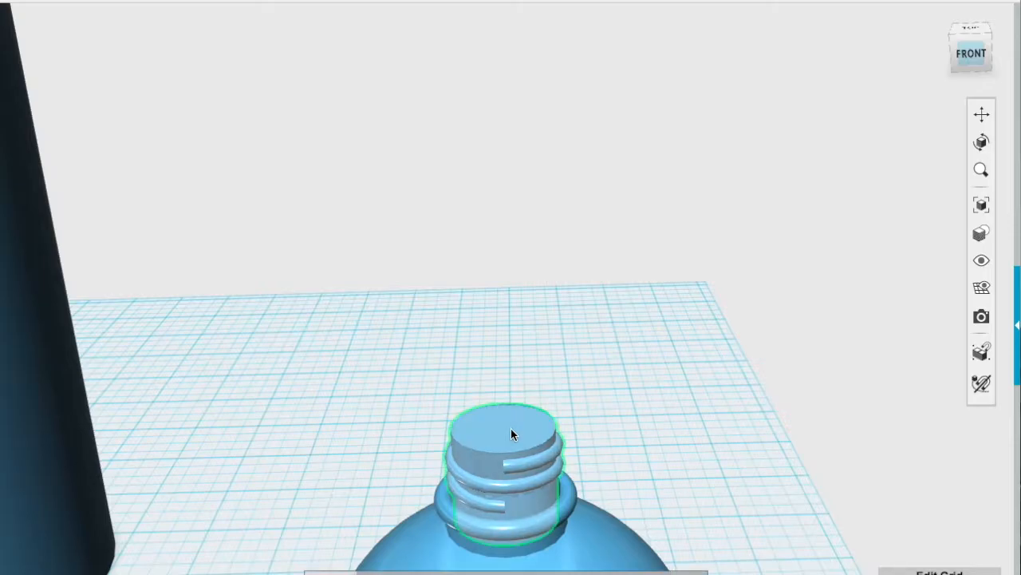
pyautogui.click(512, 429)
pyautogui.moveTo(532, 16)
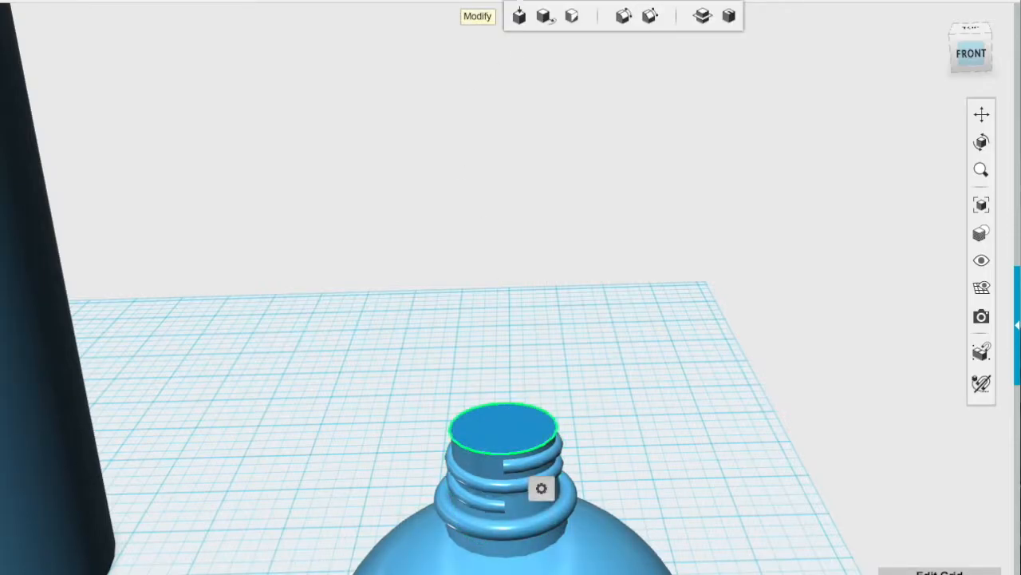
pyautogui.click(729, 16)
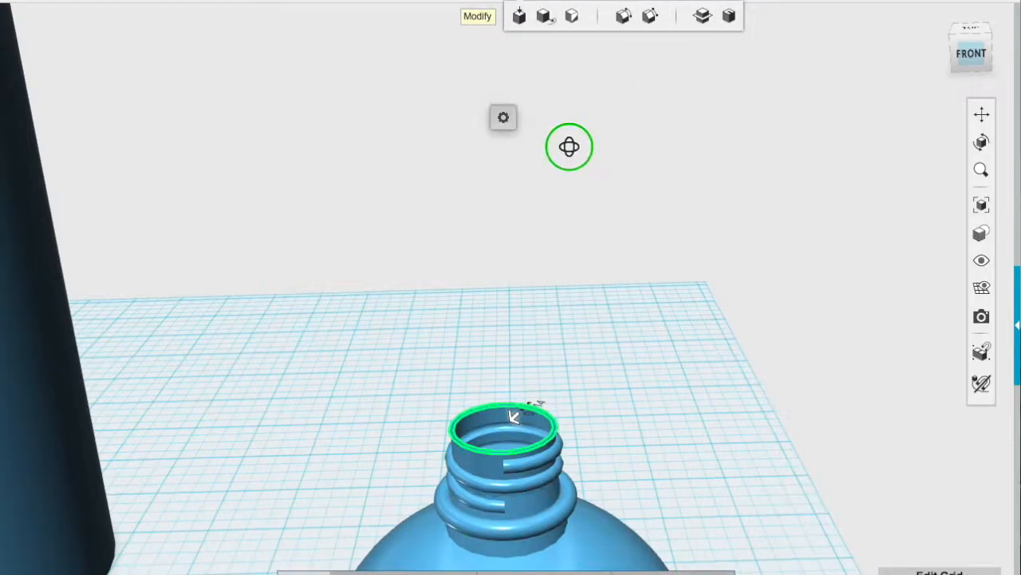
pyautogui.moveTo(568, 215); pyautogui.dragTo(539, 225, button='right')
pyautogui.moveTo(420, 365); pyautogui.dragTo(428, 345, button='right')
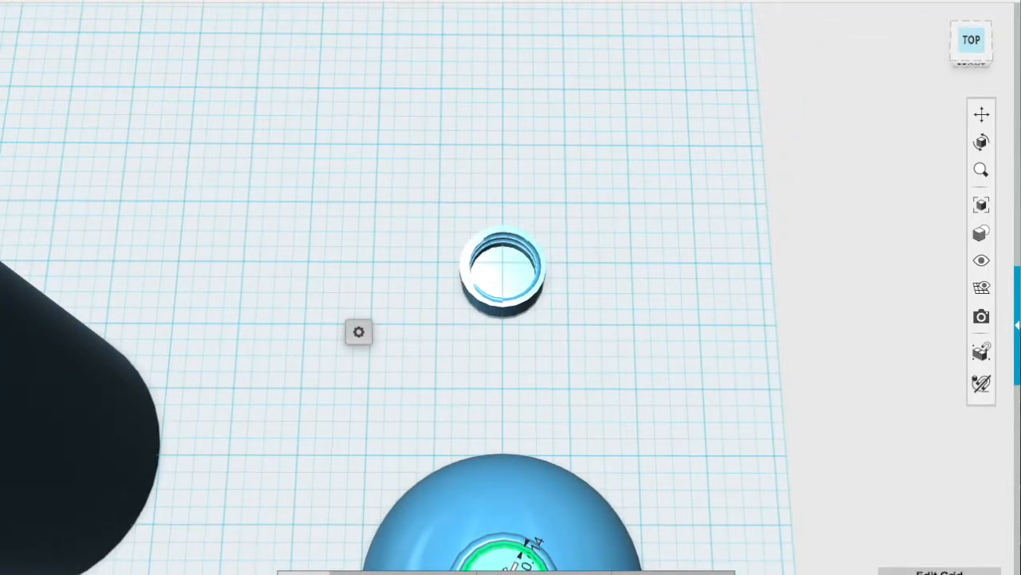
pyautogui.moveTo(512, 568); pyautogui.dragTo(510, 573)
pyautogui.moveTo(702, 471); pyautogui.dragTo(680, 521, button='right')
# - Retry the Shell operation on the neck, reselecting its flat top
pyautogui.click(969, 37)
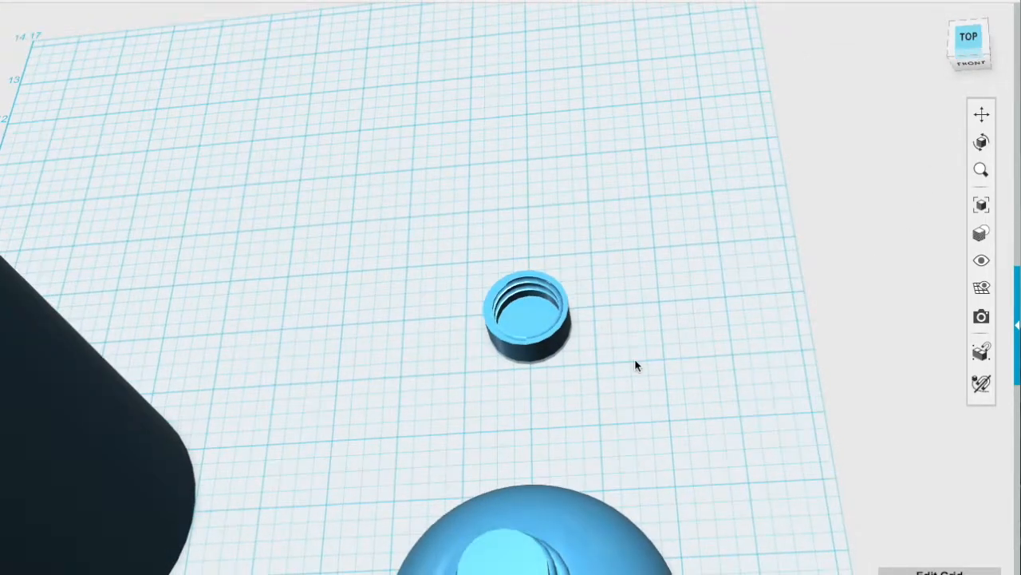
pyautogui.moveTo(645, 535); pyautogui.dragTo(647, 360, button='middle')
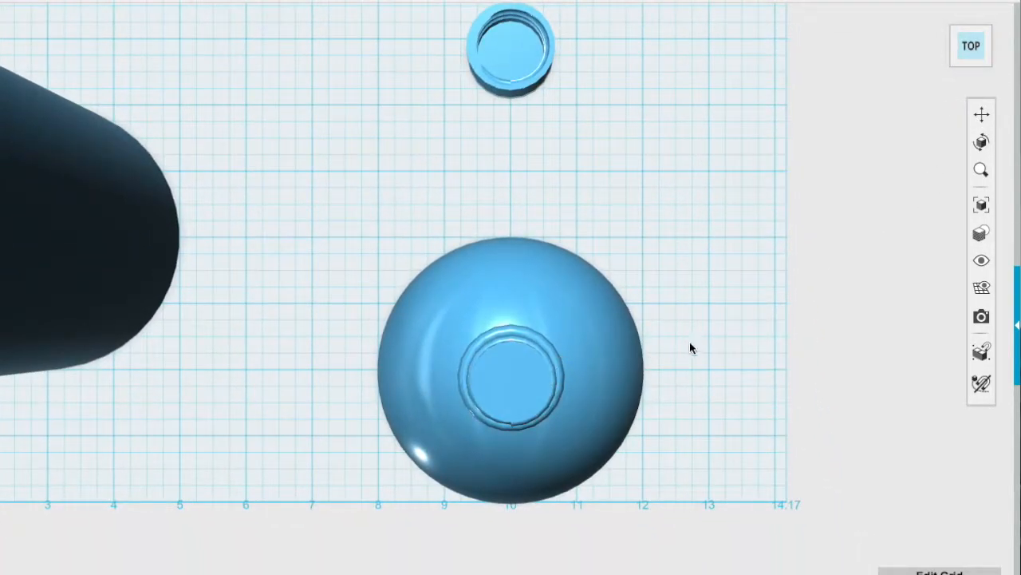
pyautogui.moveTo(487, 12)
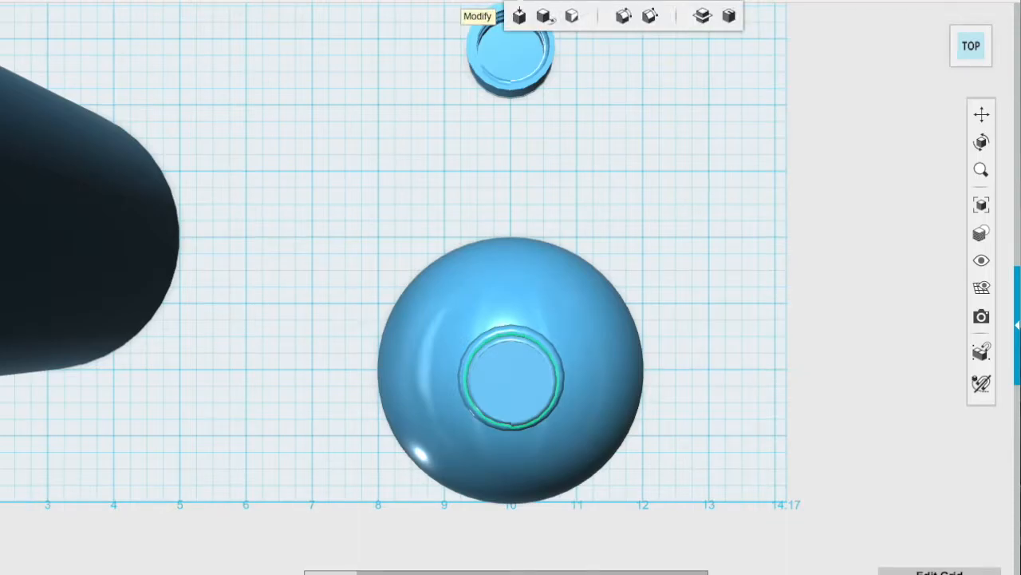
pyautogui.click(728, 16)
pyautogui.moveTo(687, 343)
pyautogui.mouseDown(button='right')
pyautogui.moveTo(681, 283)
pyautogui.moveTo(683, 325)
pyautogui.mouseUp(button='right')
pyautogui.click(507, 373)
pyautogui.moveTo(767, 321); pyautogui.dragTo(761, 285, button='right')
pyautogui.click(512, 375)
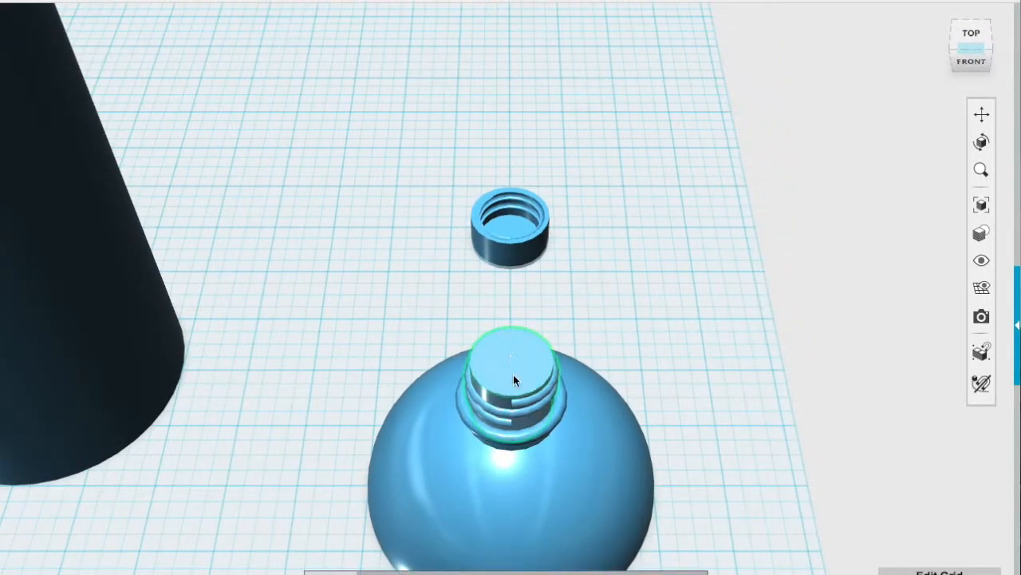
pyautogui.click(545, 352)
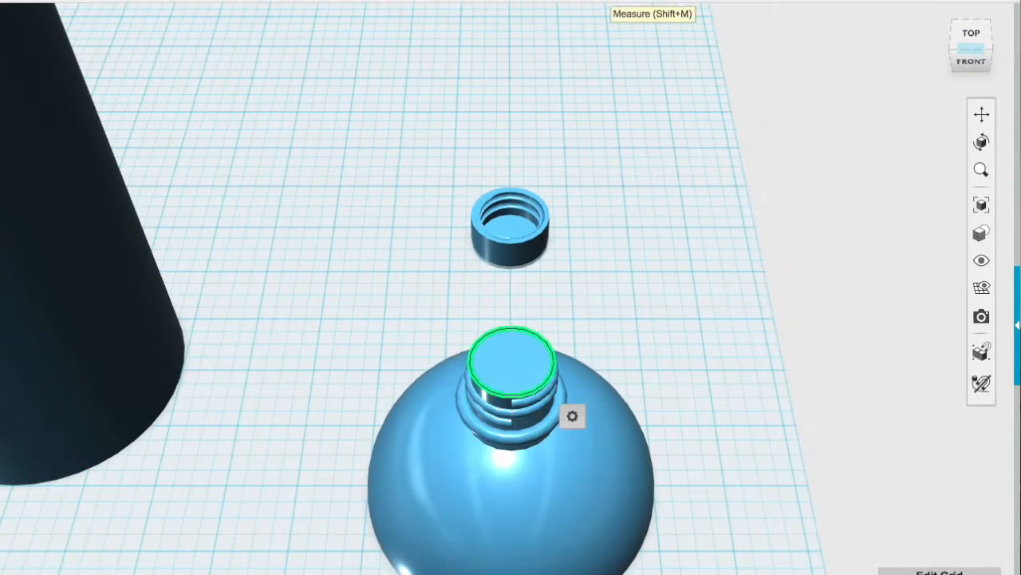
pyautogui.click(728, 15)
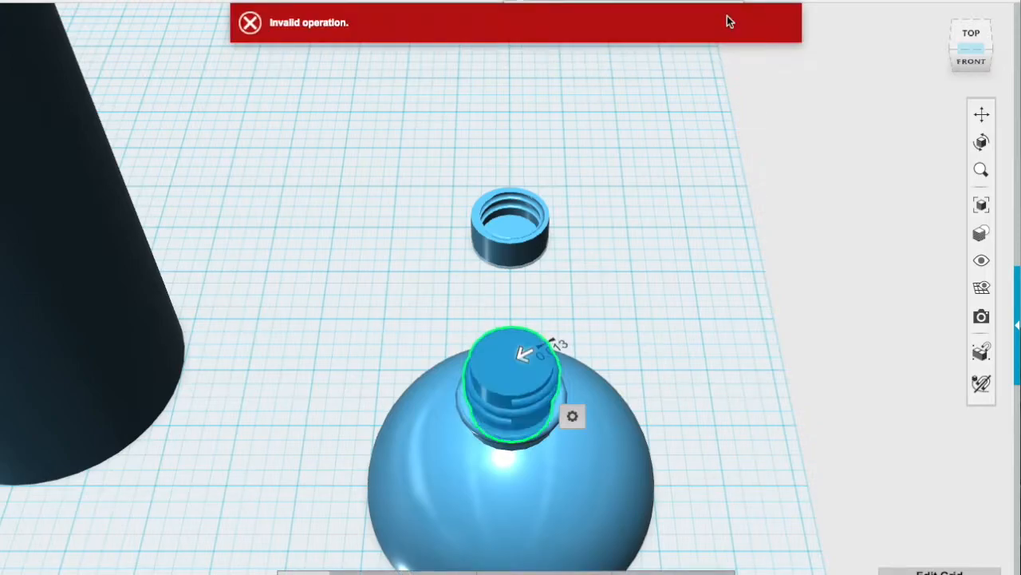
# - Place a cylinder slightly narrower than the neck on its top face and move it straight down into the neck
pyautogui.moveTo(697, 236); pyautogui.dragTo(697, 276, button='right')
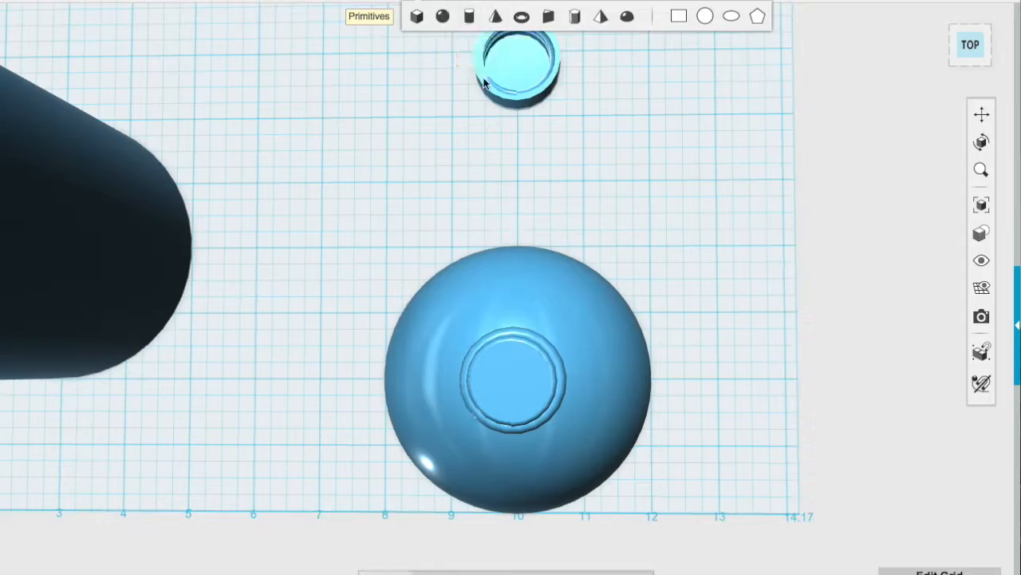
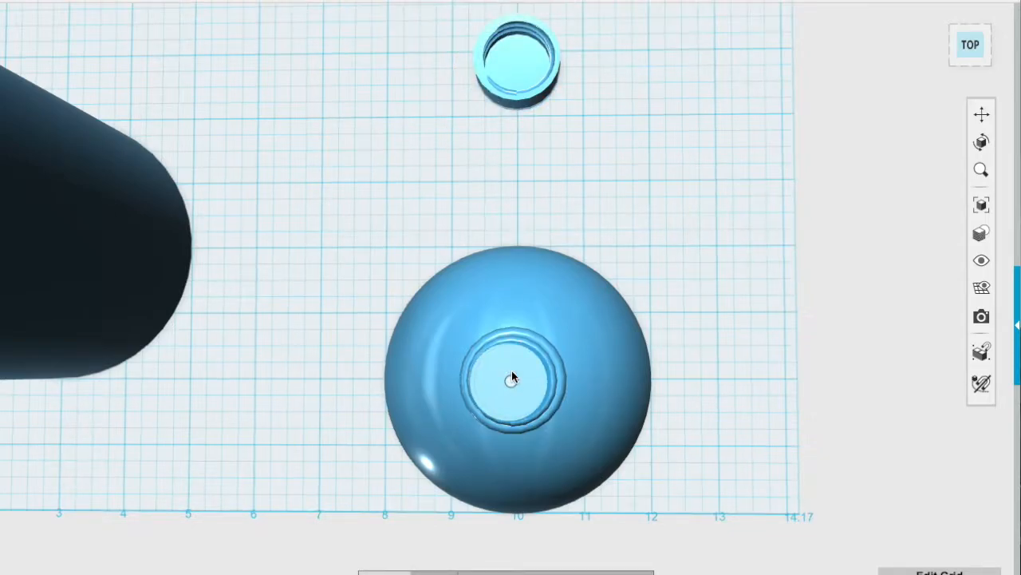
pyautogui.moveTo(511, 374); pyautogui.dragTo(670, 228, button='right')
pyautogui.click(544, 241)
pyautogui.click(371, 571)
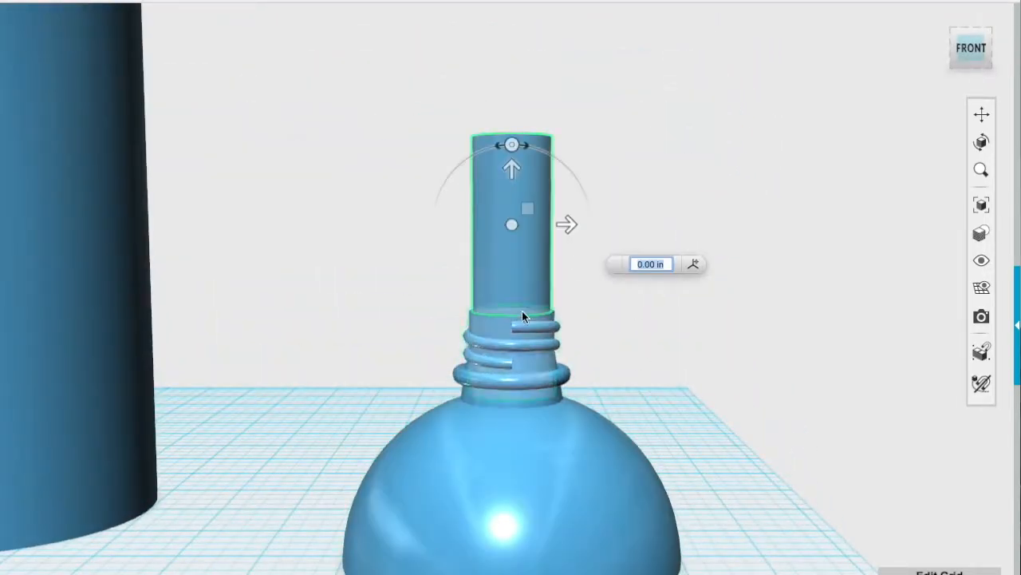
pyautogui.moveTo(511, 165); pyautogui.dragTo(511, 225)
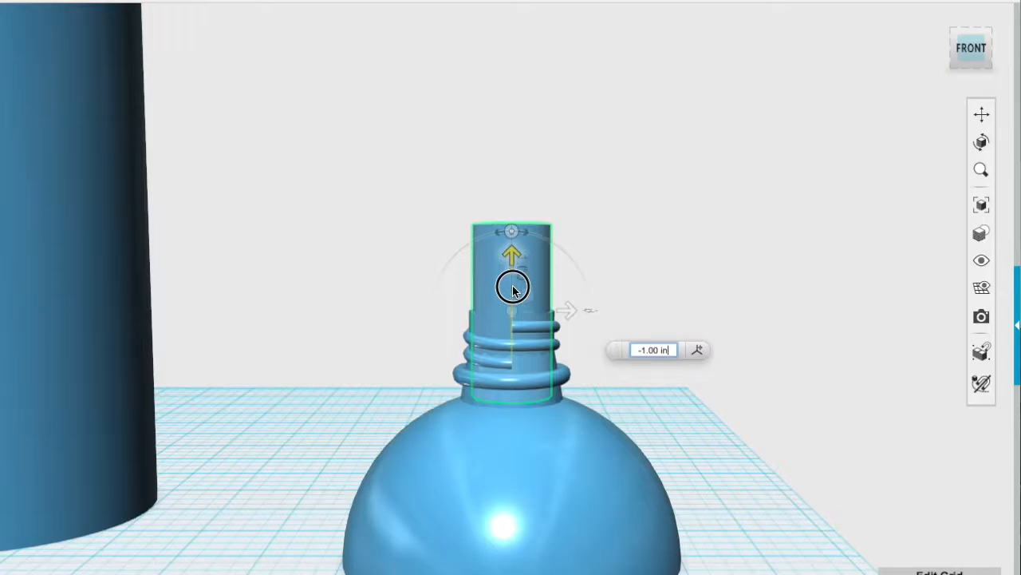
pyautogui.moveTo(514, 287); pyautogui.dragTo(513, 305)
pyautogui.moveTo(695, 433); pyautogui.dragTo(721, 303, button='right')
pyautogui.click(731, 295)
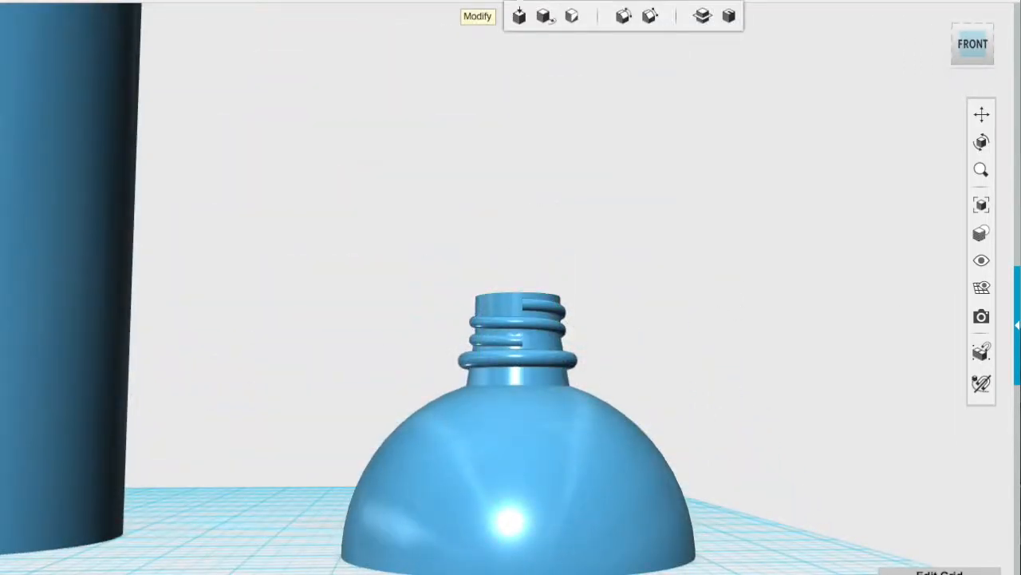
# - Subtract the inserted cylinder from the threaded neck, and undo both the cut and the cylinder's move
pyautogui.moveTo(634, 2)
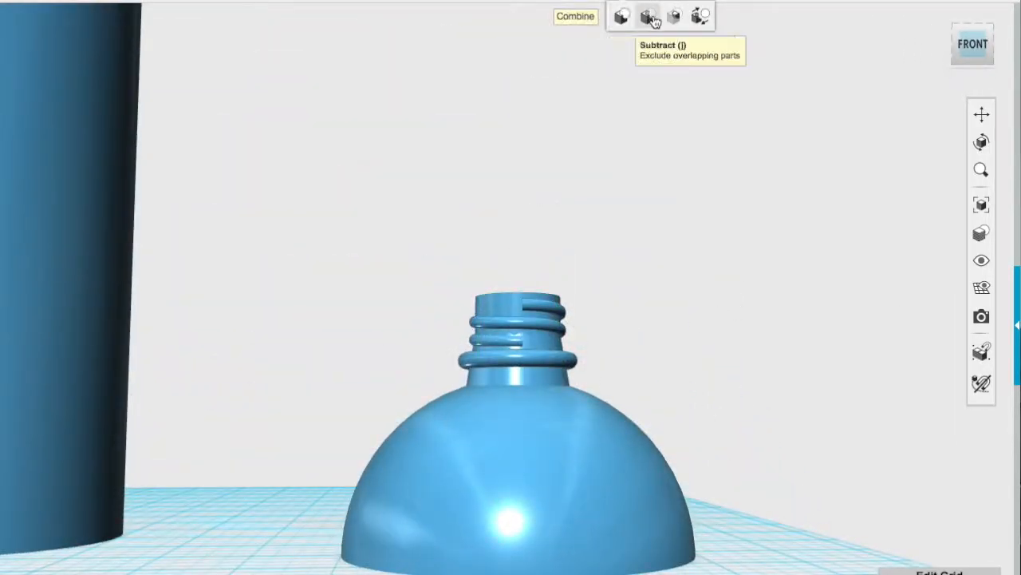
pyautogui.click(649, 17)
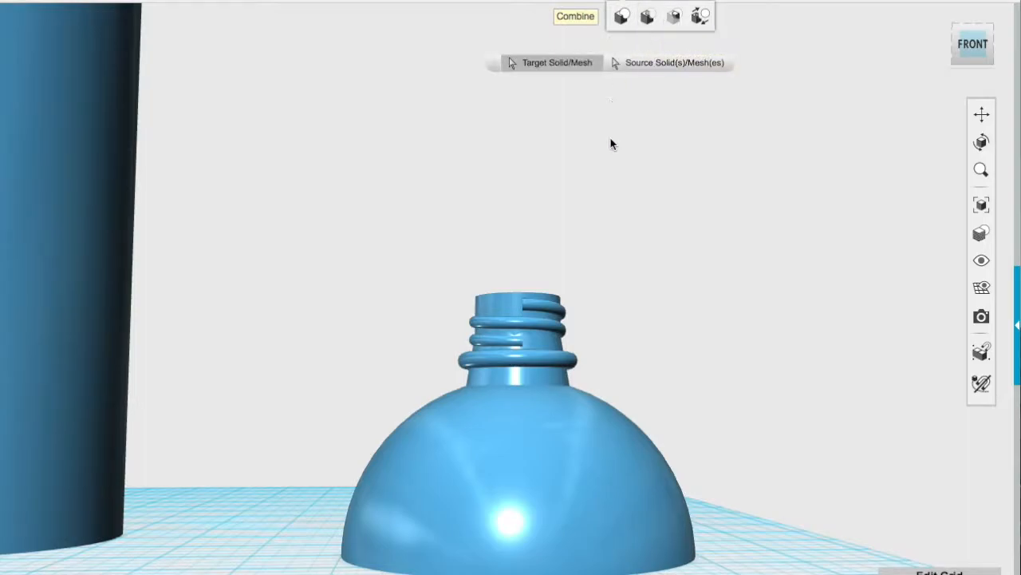
pyautogui.moveTo(611, 266); pyautogui.dragTo(615, 320, button='right')
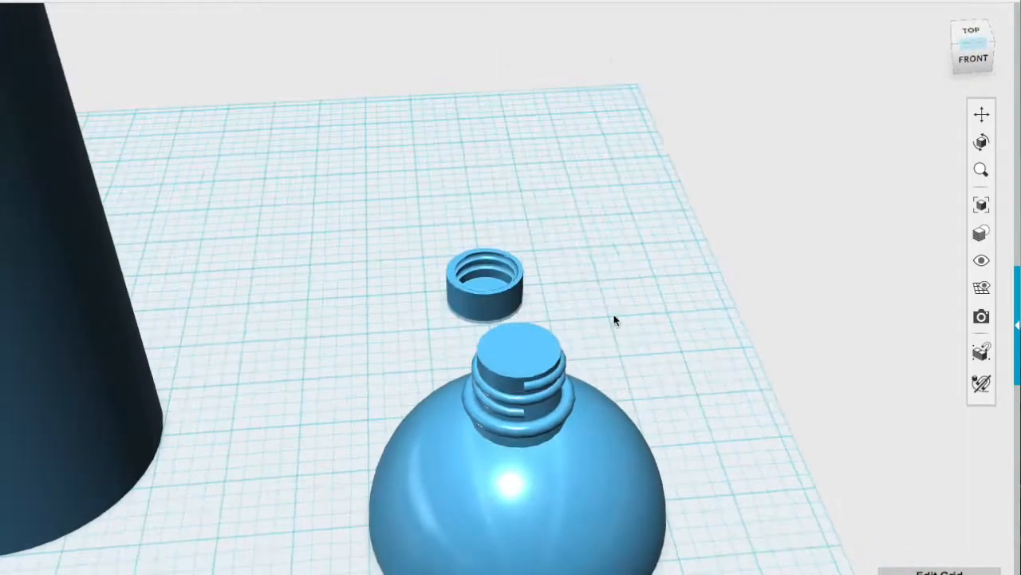
pyautogui.click(540, 401)
pyautogui.click(519, 351)
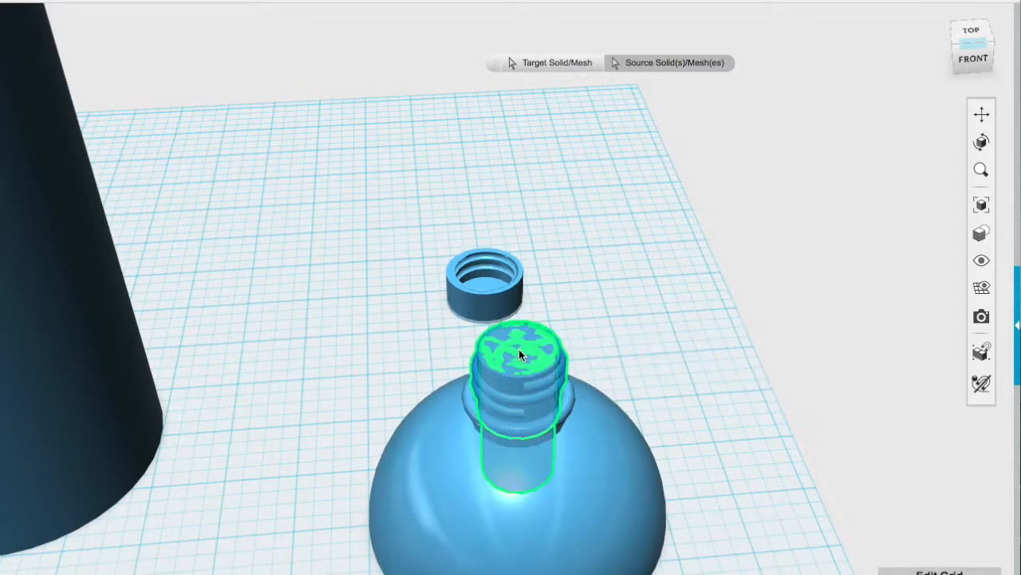
pyautogui.moveTo(519, 349); pyautogui.dragTo(608, 301, button='right')
pyautogui.moveTo(614, 357); pyautogui.dragTo(730, 286, button='right')
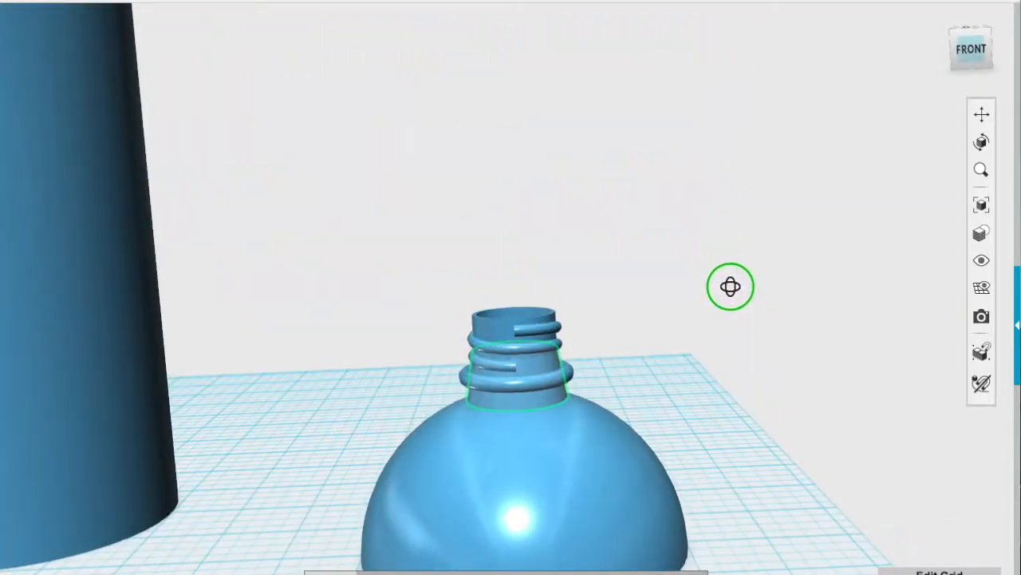
pyautogui.press('super+z')
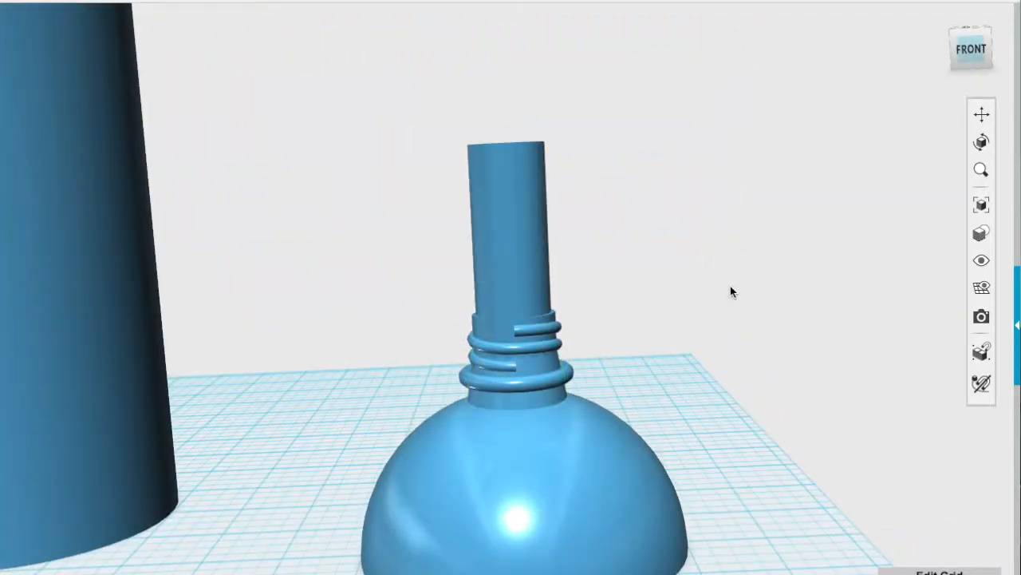
# - Move the cylinder above the neck vertically down until its top is level with the neck's top face
pyautogui.click(522, 243)
pyautogui.click(361, 571)
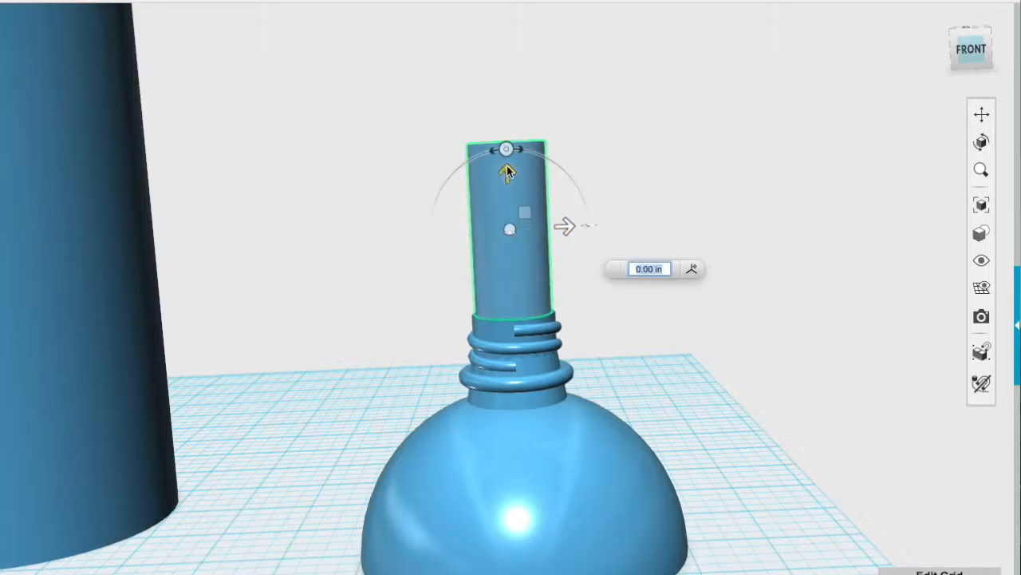
pyautogui.moveTo(507, 167); pyautogui.dragTo(511, 237)
pyautogui.moveTo(517, 296); pyautogui.dragTo(520, 301)
pyautogui.click(665, 252)
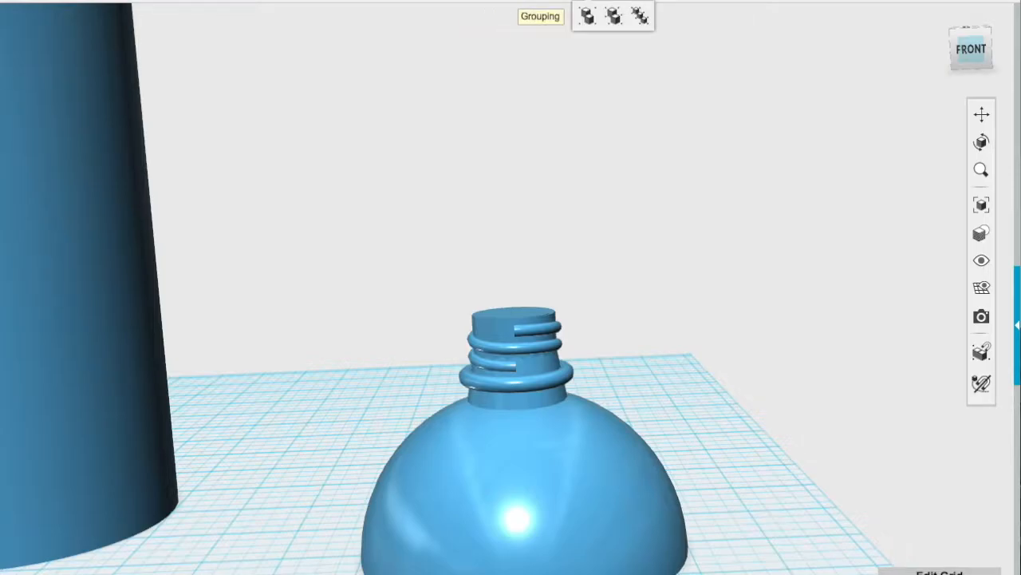
# - Try a Subtract between the neck and the inserted cylinder with the cylinder as target, and undo the result
pyautogui.moveTo(619, 2)
pyautogui.click(648, 18)
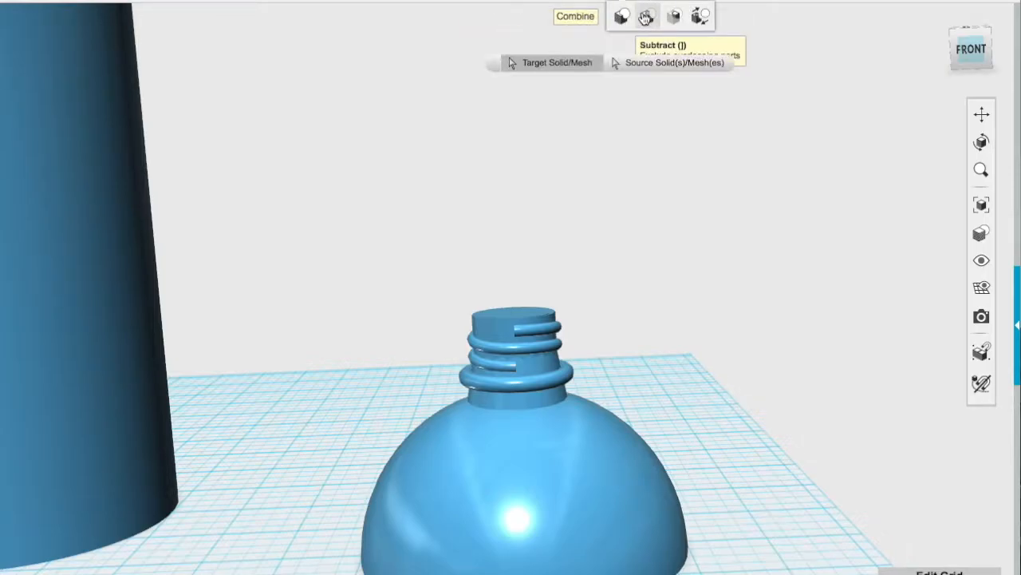
pyautogui.click(535, 396)
pyautogui.click(509, 333)
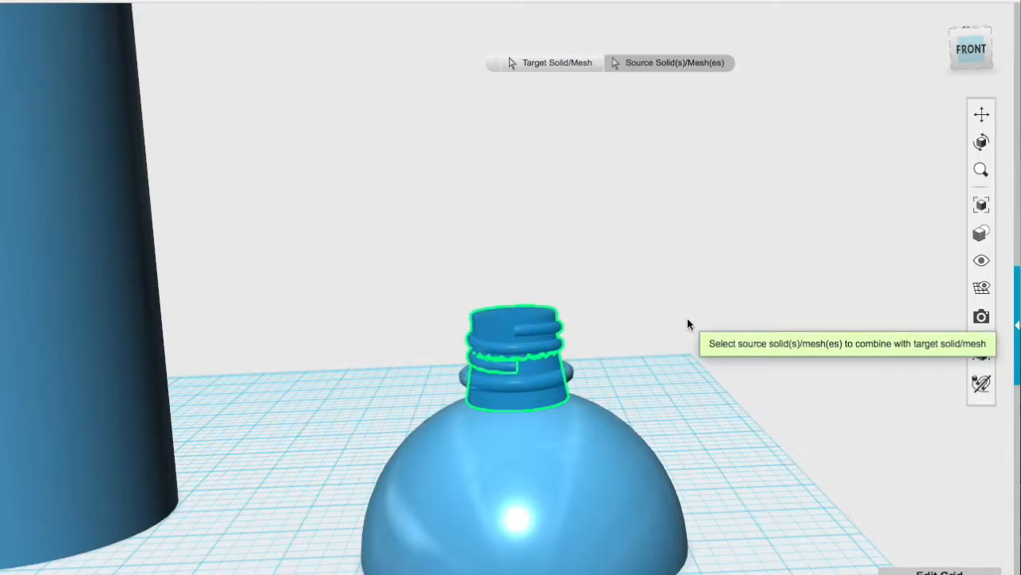
pyautogui.click(552, 64)
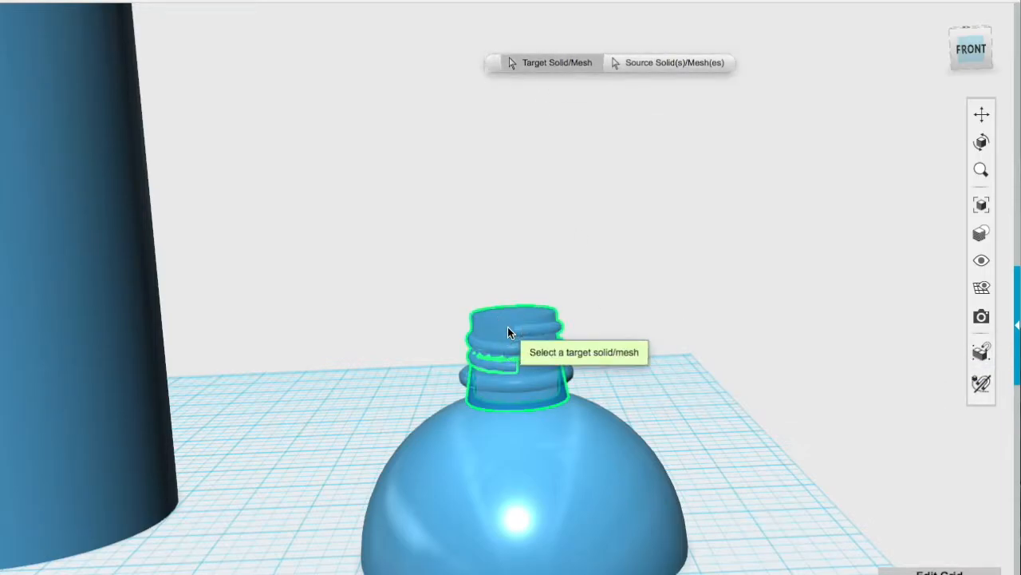
pyautogui.click(619, 368)
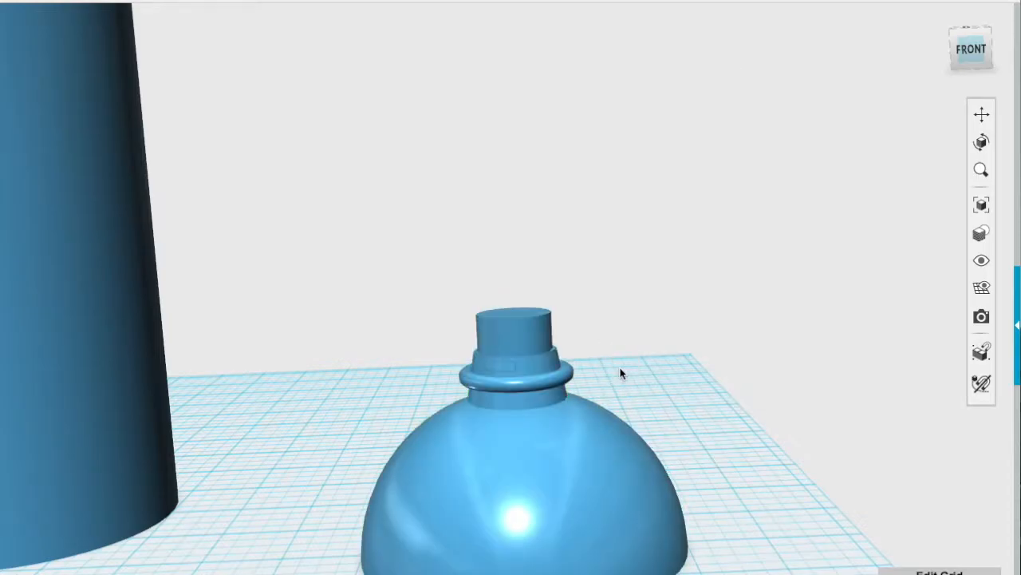
pyautogui.hotkey('ctrl', 'z')
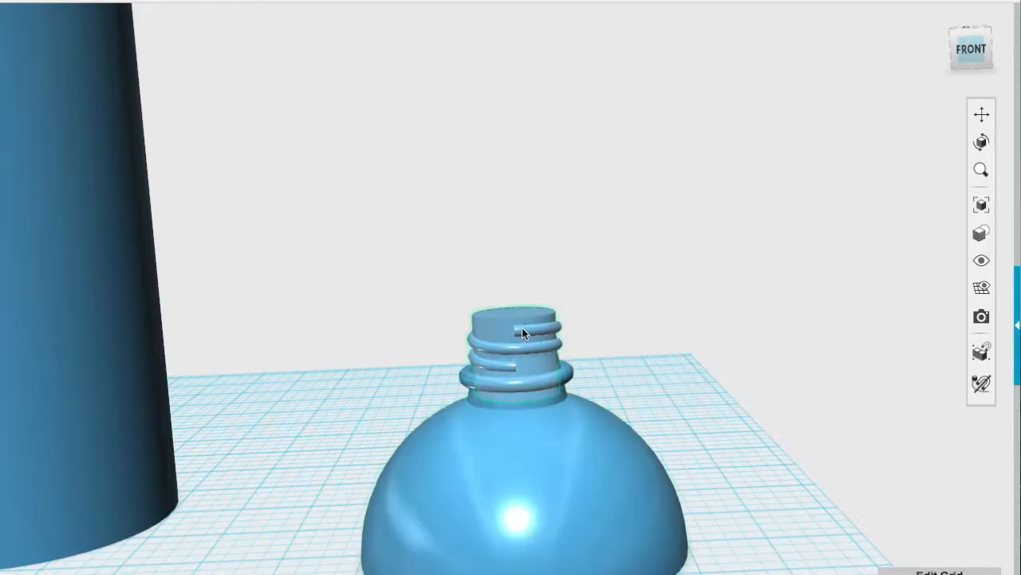
# - Undo the cylinder's full descent into the neck and move it down by -1.5 in along Z instead
pyautogui.hotkey('ctrl', 'z')
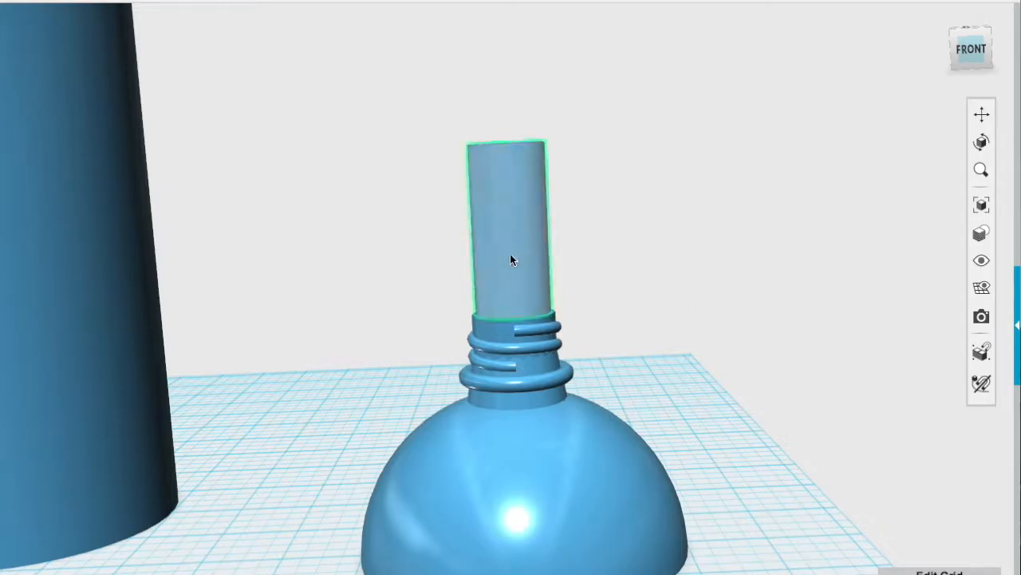
pyautogui.click(539, 293)
pyautogui.moveTo(508, 172); pyautogui.dragTo(516, 304)
pyautogui.click(677, 434)
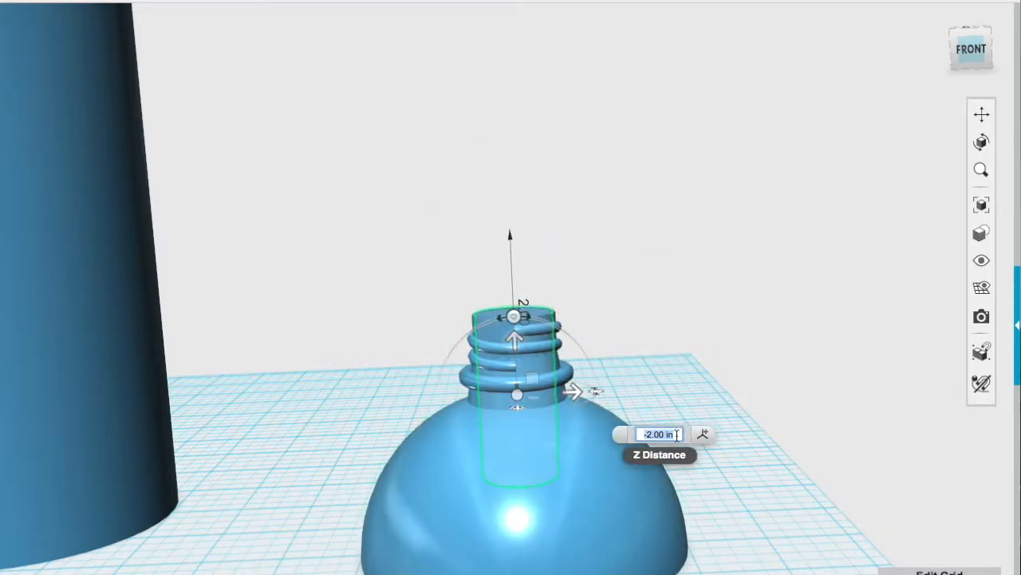
pyautogui.write('-1.5')
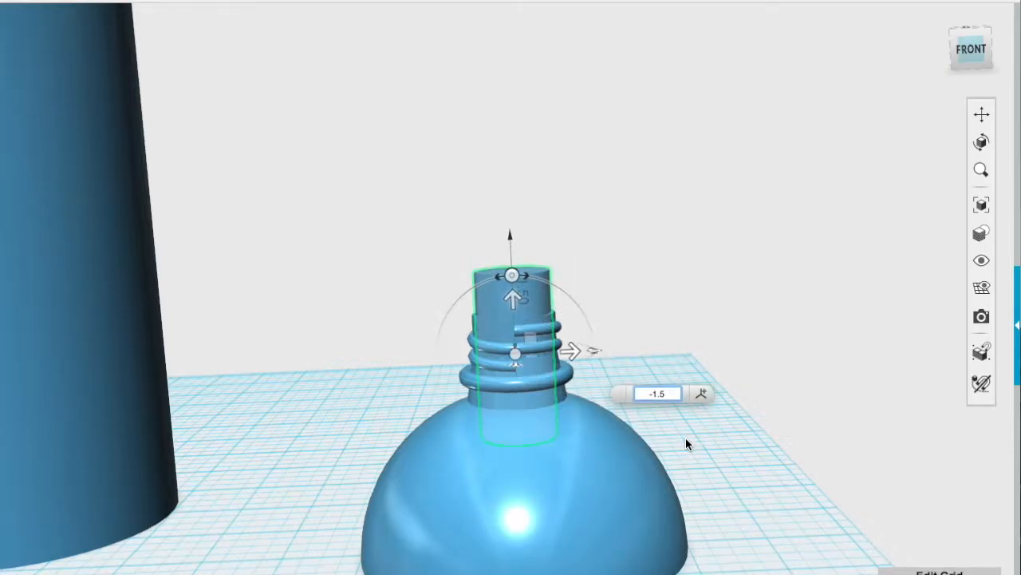
pyautogui.press('Return')
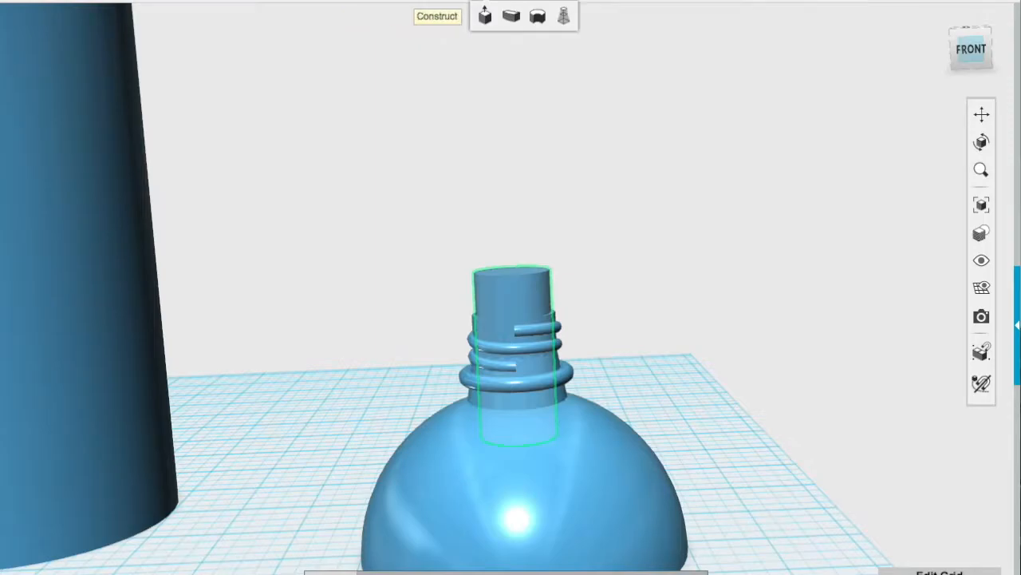
pyautogui.moveTo(575, 16)
pyautogui.click(647, 16)
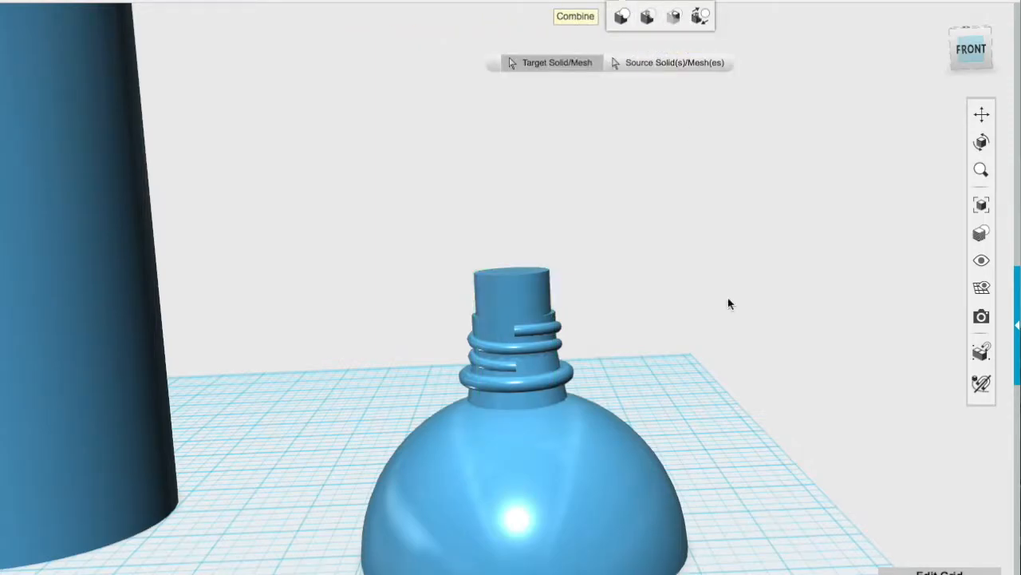
pyautogui.click(770, 359)
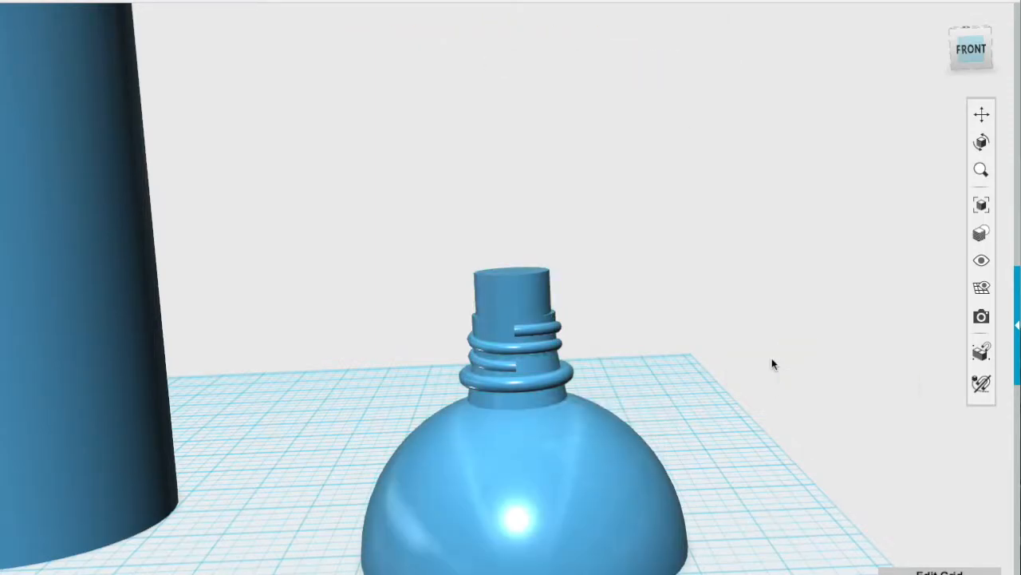
# - Try merging the neck with its thread and subtracting the protruding cylinder from the neck
pyautogui.moveTo(575, 16)
pyautogui.click(620, 16)
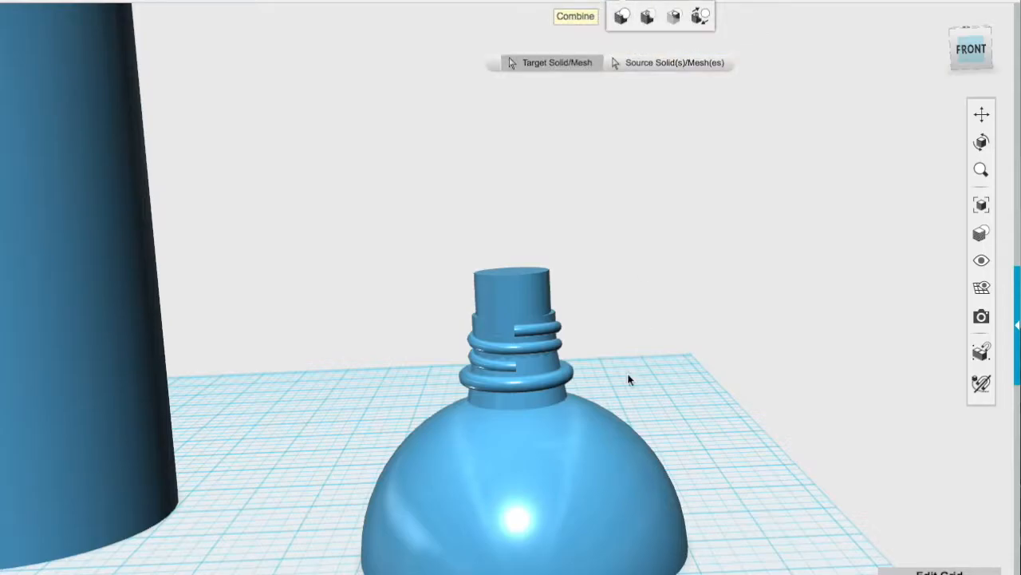
pyautogui.click(544, 390)
pyautogui.click(536, 327)
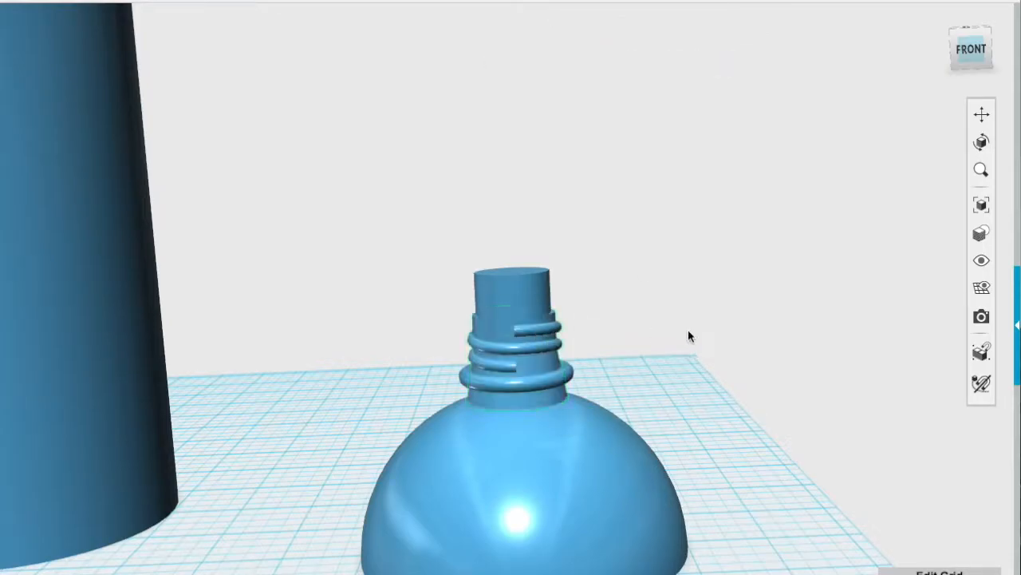
pyautogui.moveTo(575, 16)
pyautogui.click(647, 16)
pyautogui.click(518, 358)
pyautogui.click(524, 282)
pyautogui.moveTo(527, 284); pyautogui.dragTo(700, 380, button='right')
pyautogui.click(517, 383)
pyautogui.click(709, 341)
pyautogui.moveTo(710, 339); pyautogui.dragTo(709, 190, button='right')
# - Try merging the threaded neck with the domed body, and cancel the placement of a new cylinder
pyautogui.click(540, 373)
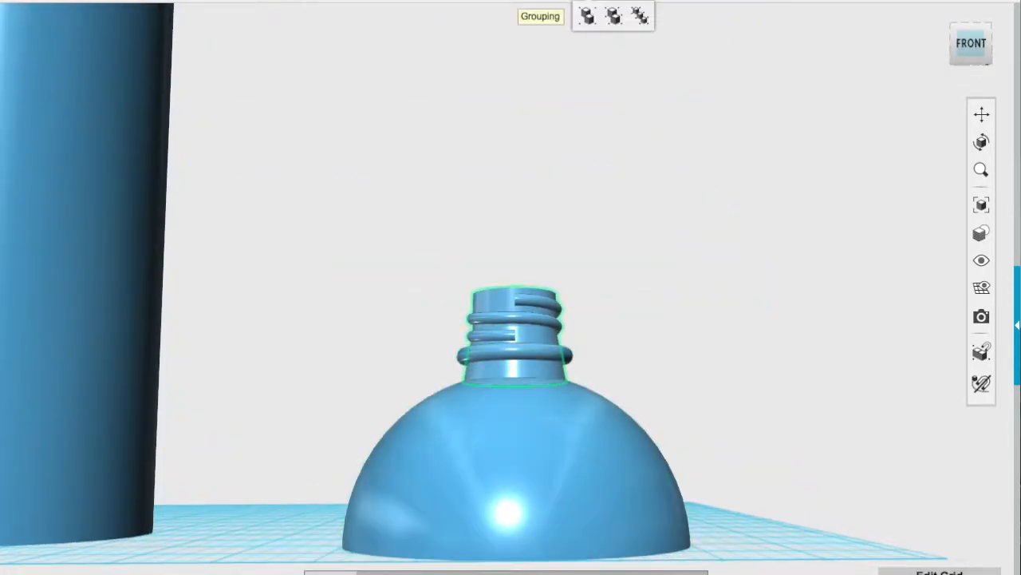
pyautogui.click(623, 15)
pyautogui.click(538, 361)
pyautogui.click(555, 430)
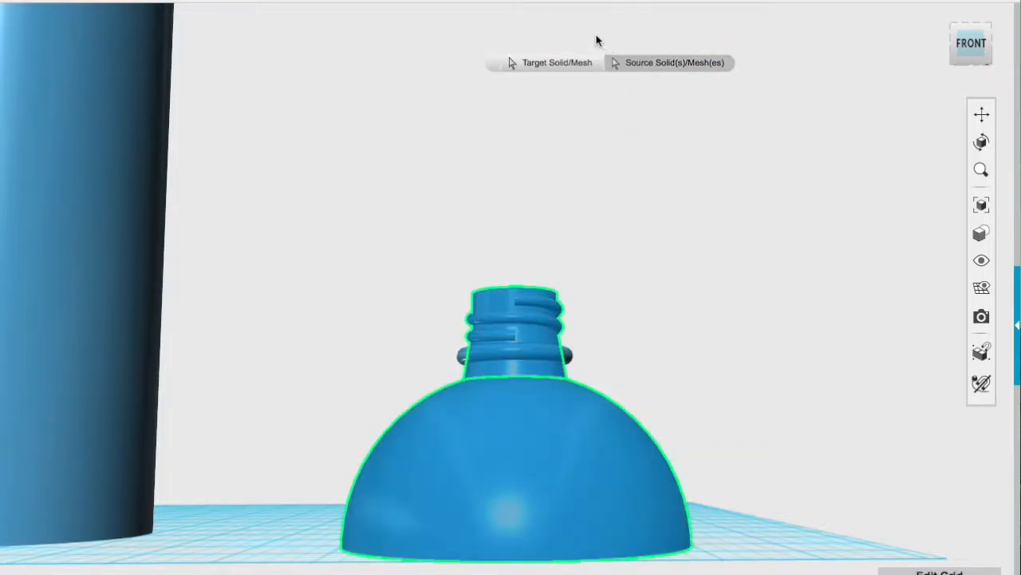
pyautogui.moveTo(615, 157); pyautogui.dragTo(609, 290, button='right')
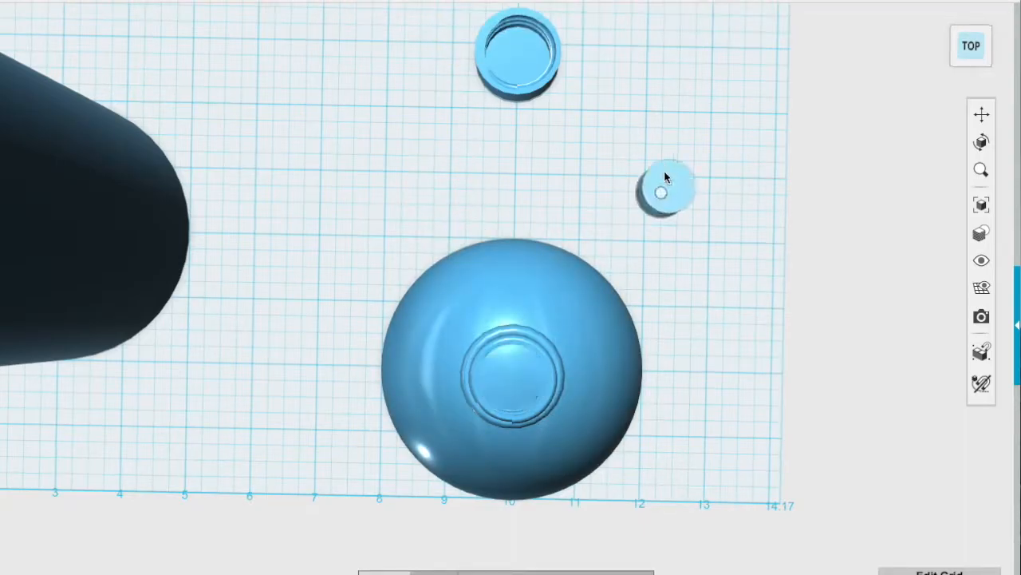
pyautogui.press('Escape')
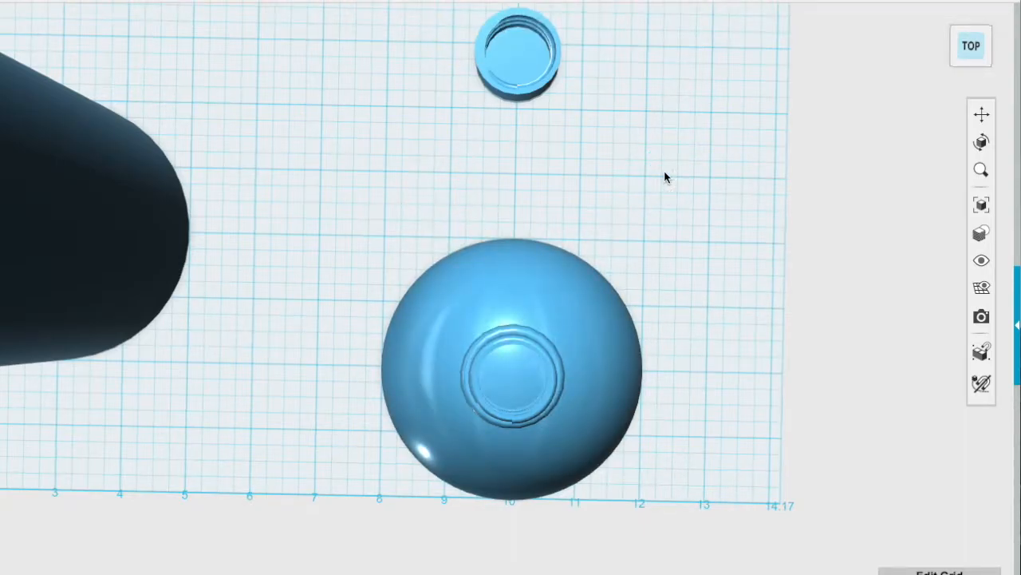
# - Merge the threaded neck with the domed body, using the dome as the target
pyautogui.moveTo(688, 274); pyautogui.dragTo(681, 131, button='right')
pyautogui.click(523, 256)
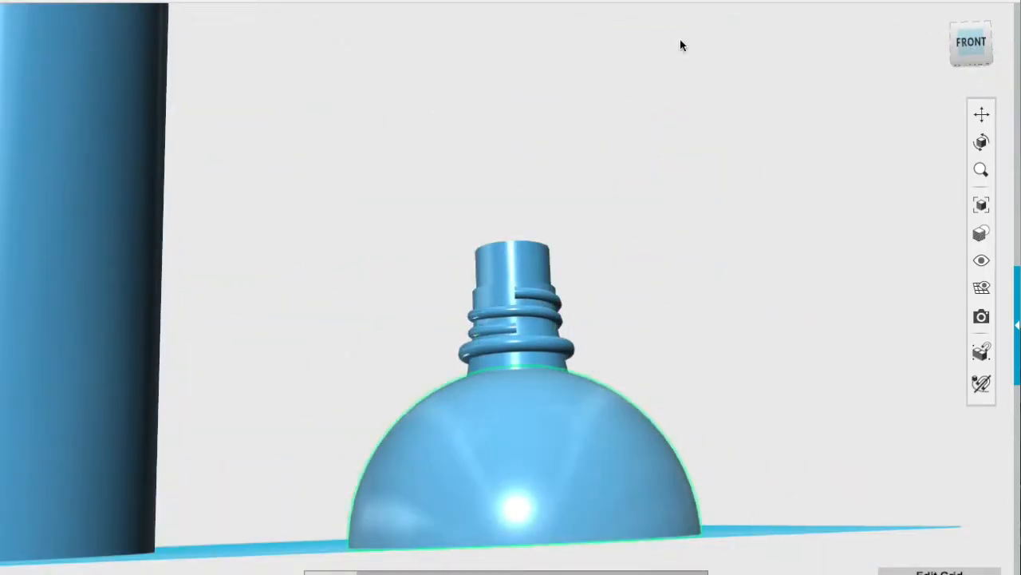
pyautogui.click(591, 16)
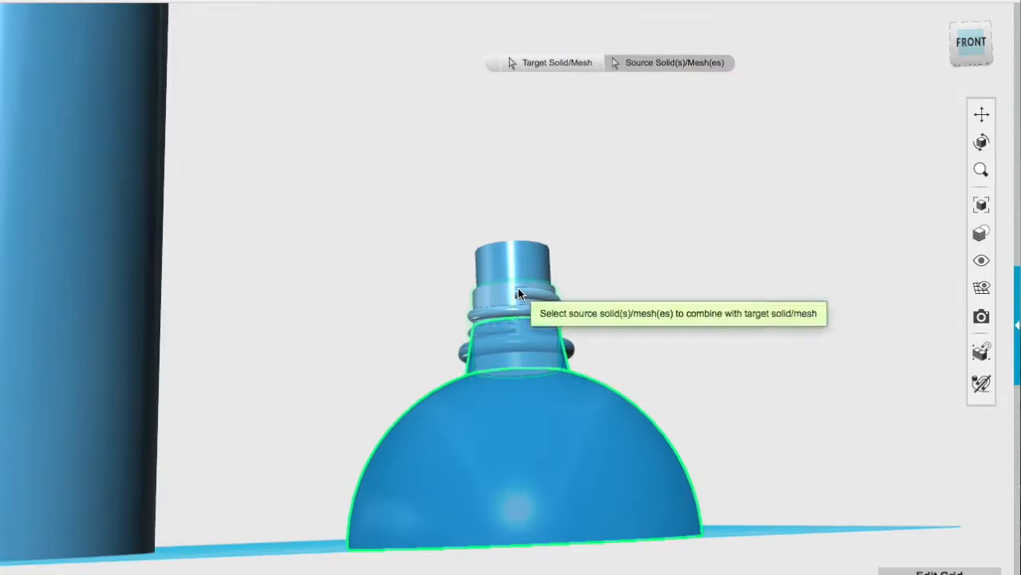
pyautogui.click(518, 289)
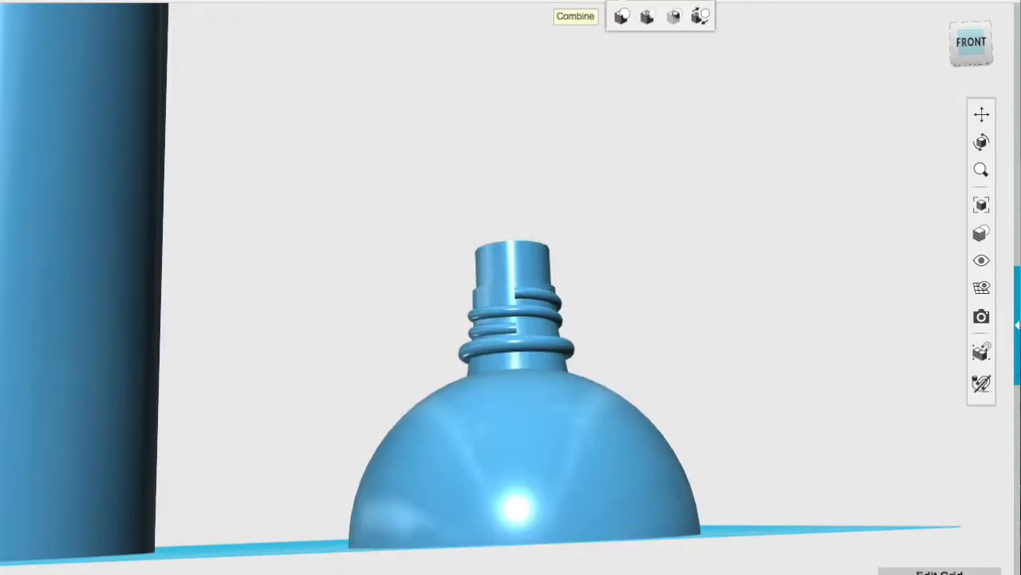
# - Subtract the protruding cylinder from the merged dome and neck to open the neck into the dome
pyautogui.click(648, 16)
pyautogui.click(551, 443)
pyautogui.click(570, 278)
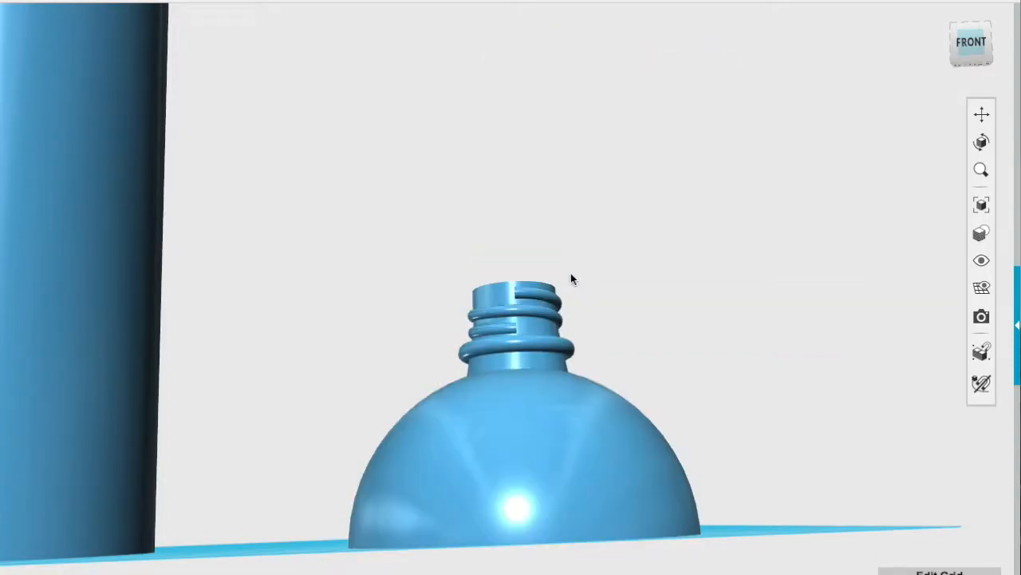
pyautogui.moveTo(675, 284); pyautogui.dragTo(670, 390, button='right')
pyautogui.moveTo(737, 457); pyautogui.dragTo(751, 388, button='right')
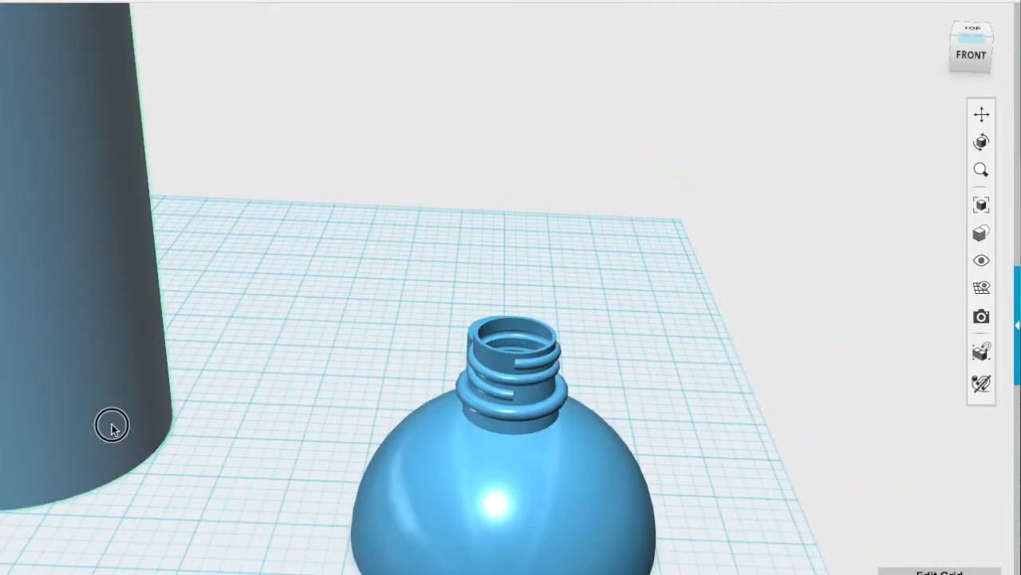
pyautogui.moveTo(217, 452); pyautogui.dragTo(166, 490, button='right')
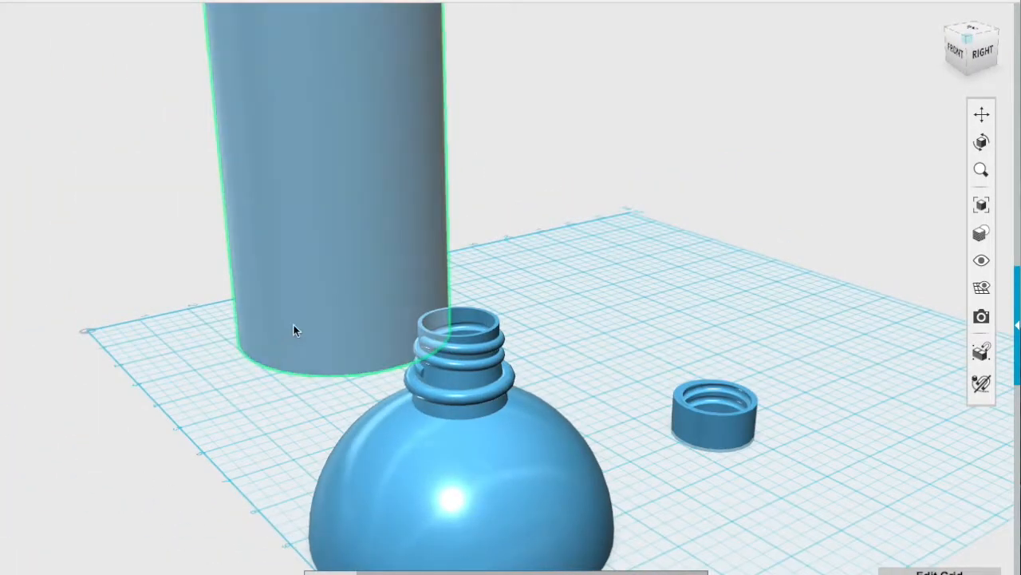
# - Shell the large cylinder from its top face so it is hollow and open at the top
pyautogui.click(971, 33)
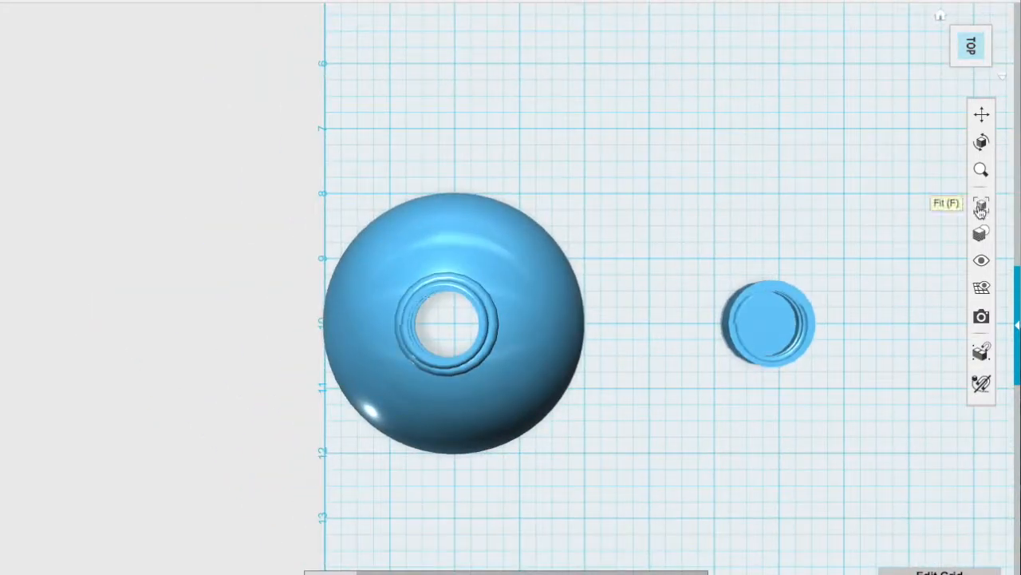
pyautogui.click(981, 208)
pyautogui.click(558, 228)
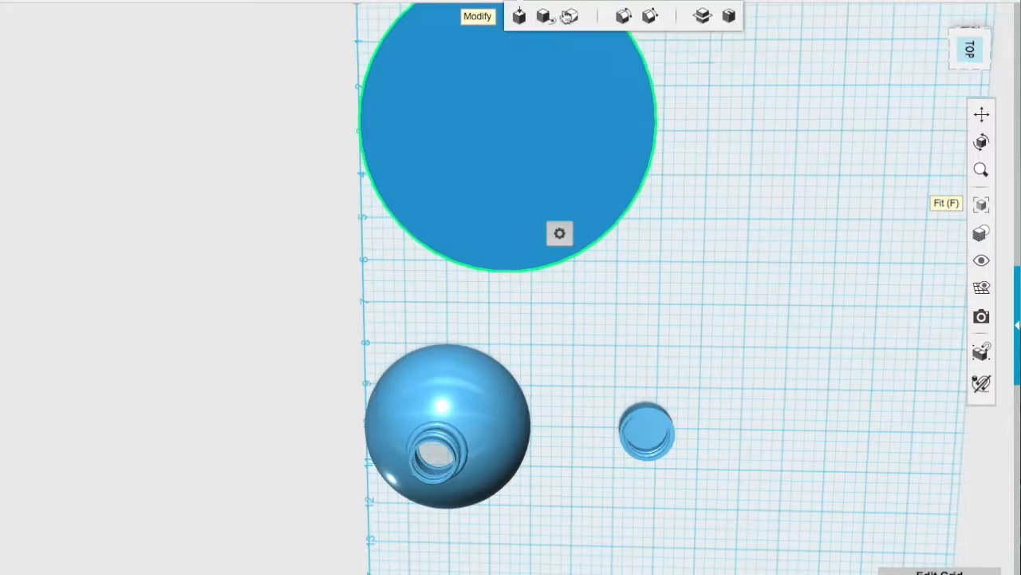
pyautogui.click(727, 16)
pyautogui.click(521, 139)
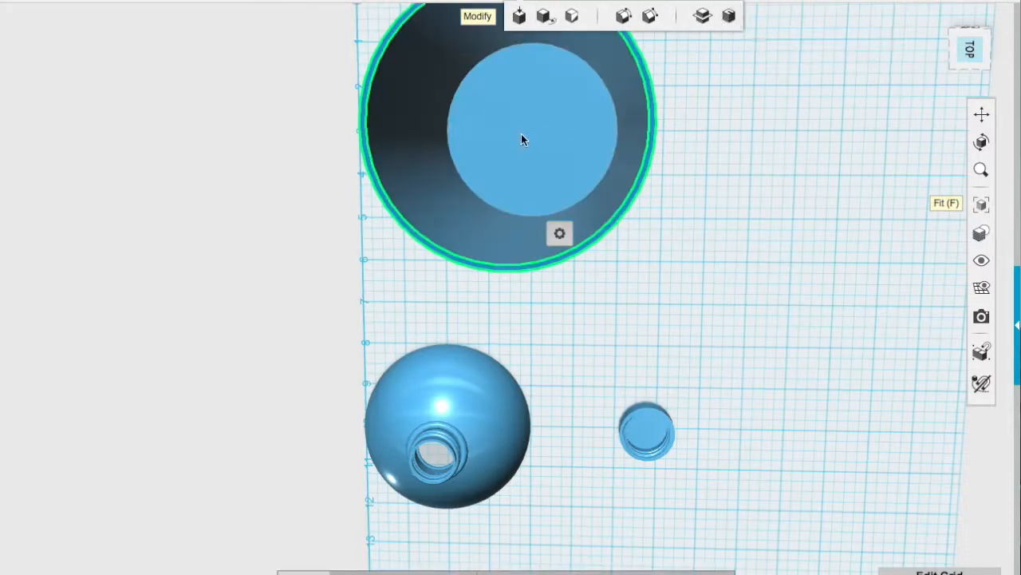
pyautogui.click(605, 237)
# - Scale the hollow cylinder in height only, shortening it to about two thirds while keeping its diameter
pyautogui.moveTo(549, 363); pyautogui.dragTo(550, 247, button='right')
pyautogui.click(557, 246)
pyautogui.click(452, 573)
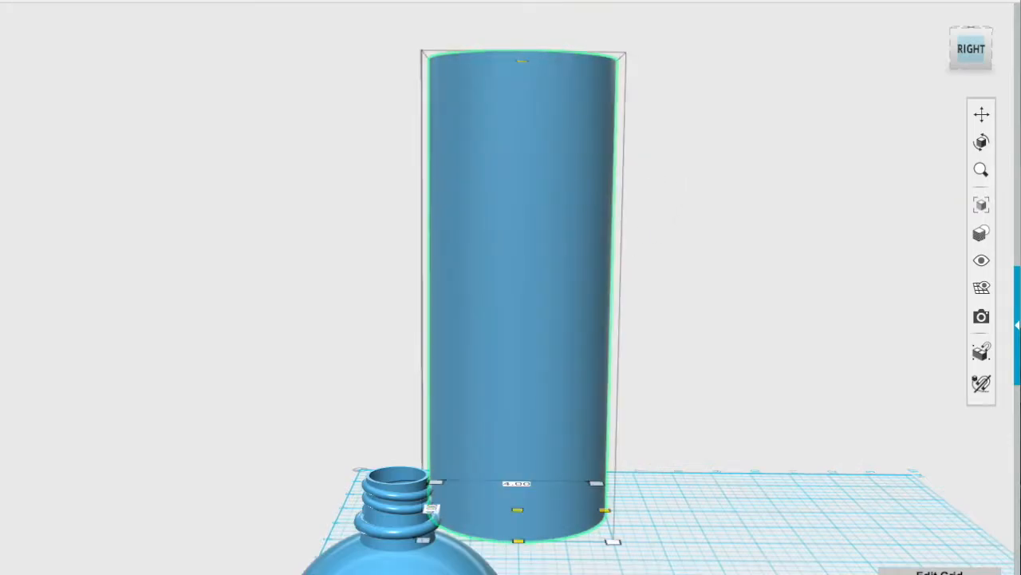
pyautogui.moveTo(522, 67)
pyautogui.mouseDown()
pyautogui.moveTo(522, 77)
pyautogui.moveTo(522, 60)
pyautogui.mouseUp()
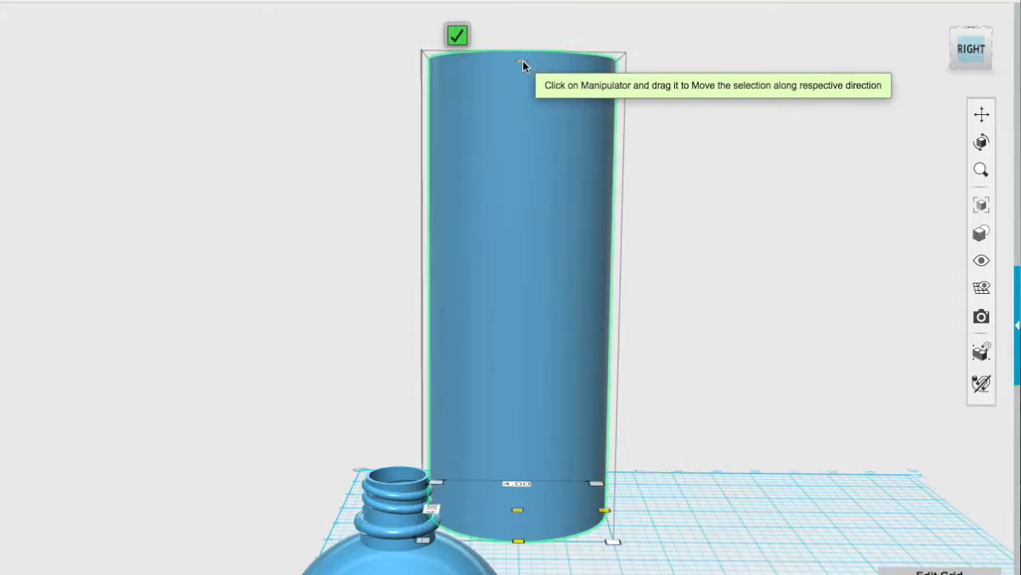
pyautogui.moveTo(522, 60); pyautogui.dragTo(520, 98, button='right')
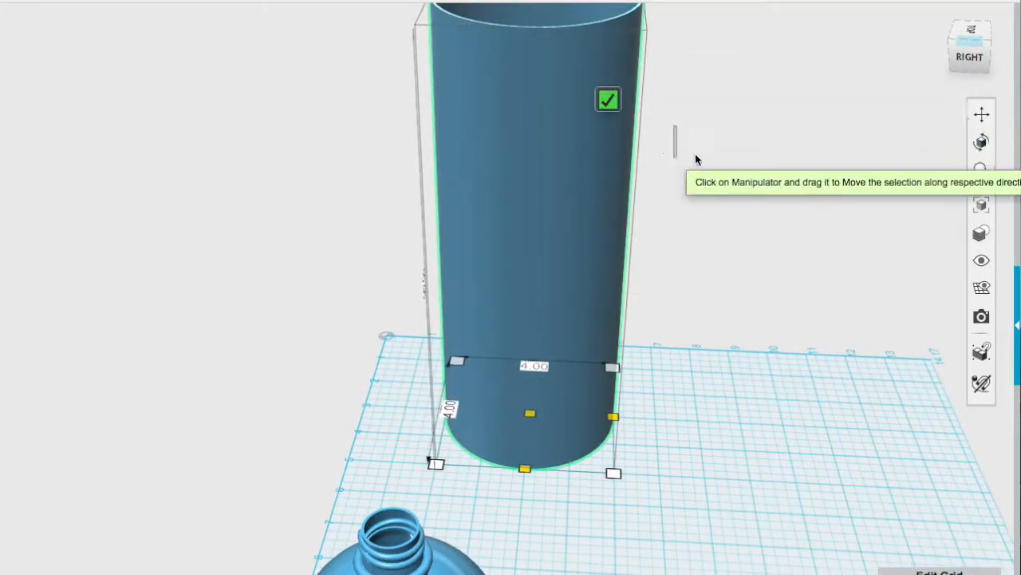
pyautogui.click(970, 34)
pyautogui.moveTo(530, 69); pyautogui.dragTo(526, 108)
pyautogui.moveTo(579, 354); pyautogui.dragTo(580, 237, button='right')
pyautogui.press('Return')
# - Try turning the domed top onto its side, and undo the rotation
pyautogui.click(459, 572)
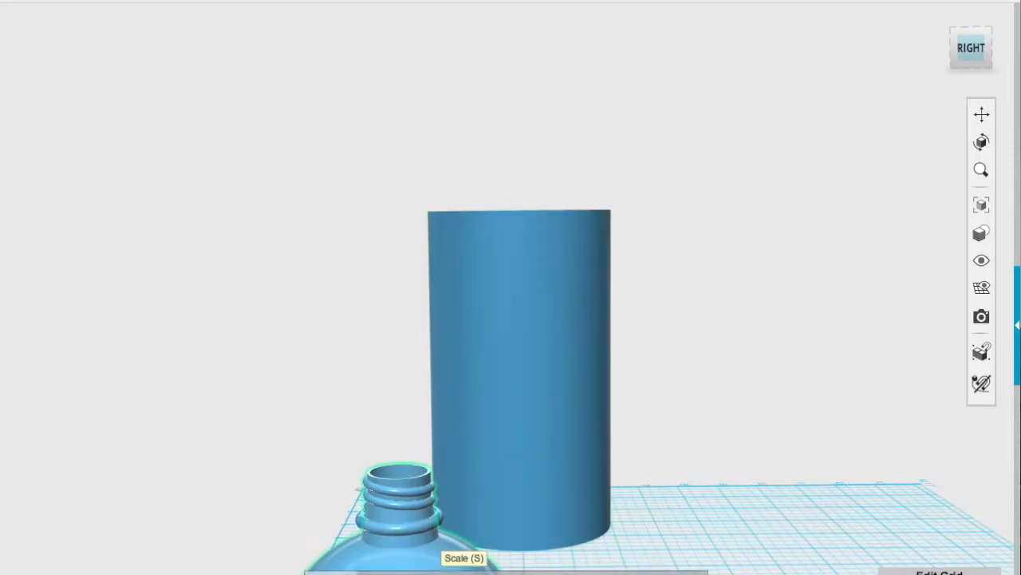
pyautogui.click(399, 570)
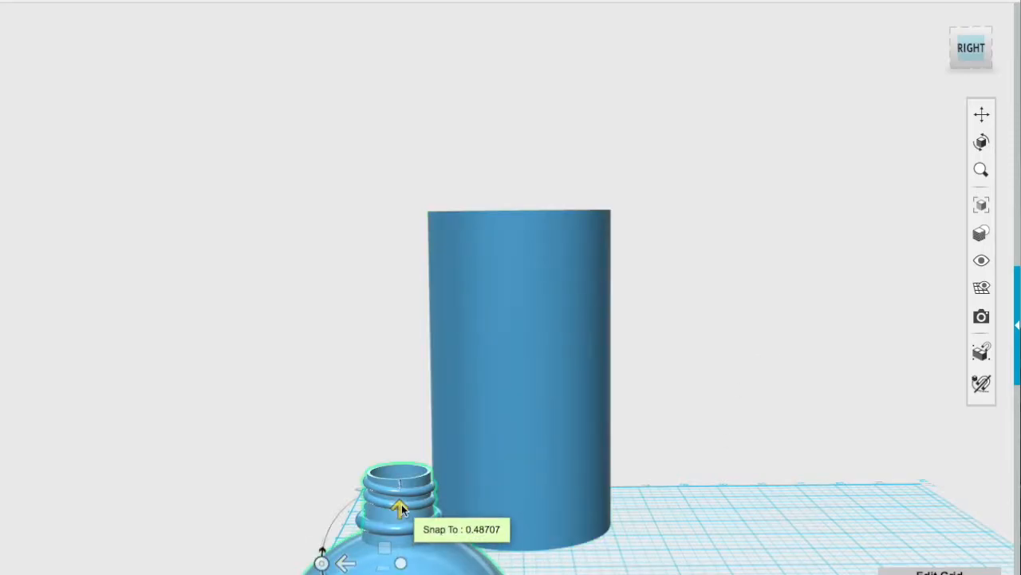
pyautogui.moveTo(270, 564)
pyautogui.mouseDown(button='right')
pyautogui.moveTo(327, 569)
pyautogui.moveTo(271, 562)
pyautogui.mouseUp(button='right')
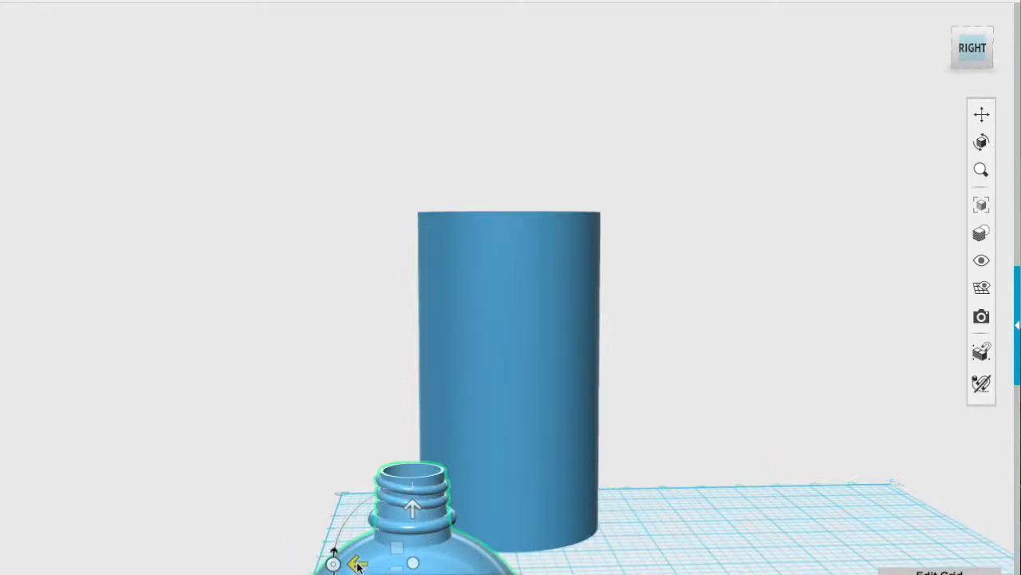
pyautogui.moveTo(364, 566)
pyautogui.mouseDown()
pyautogui.moveTo(343, 560)
pyautogui.moveTo(352, 565)
pyautogui.mouseUp()
pyautogui.moveTo(352, 565); pyautogui.dragTo(679, 493, button='right')
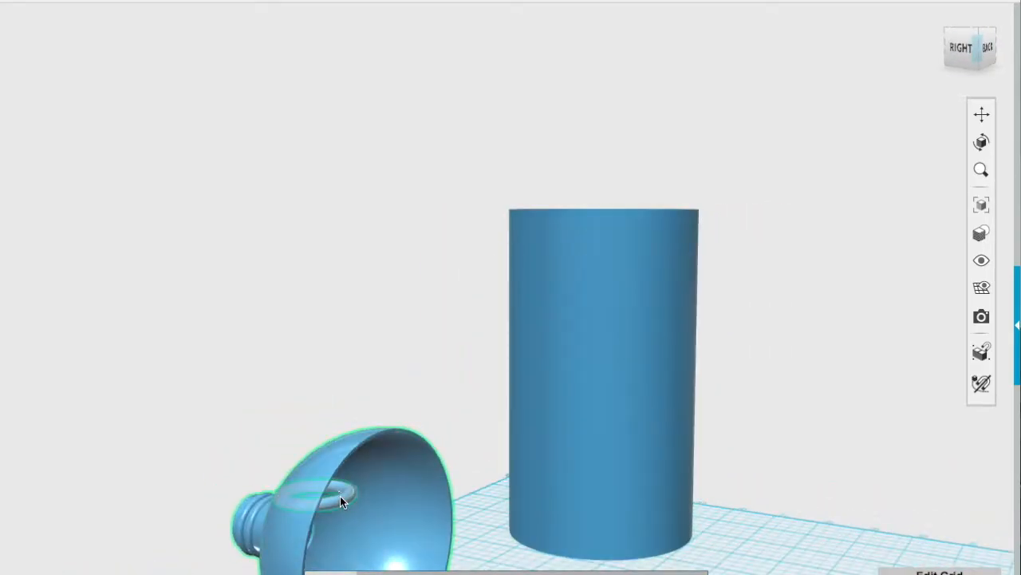
pyautogui.hotkey('ctrl', 'z')
# - Merge the collar ring around the neck's base with the domed top
pyautogui.click(334, 499)
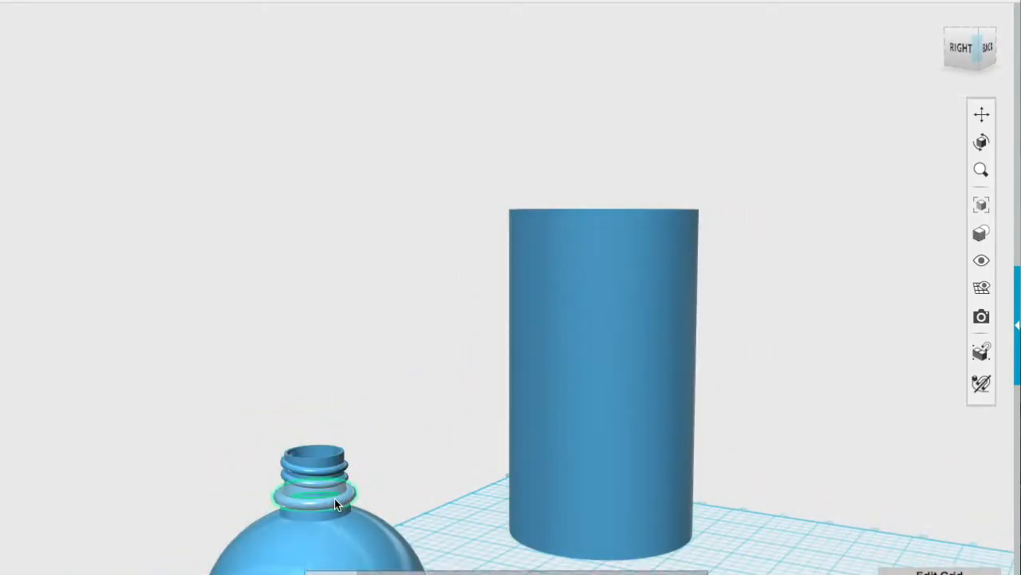
pyautogui.click(620, 14)
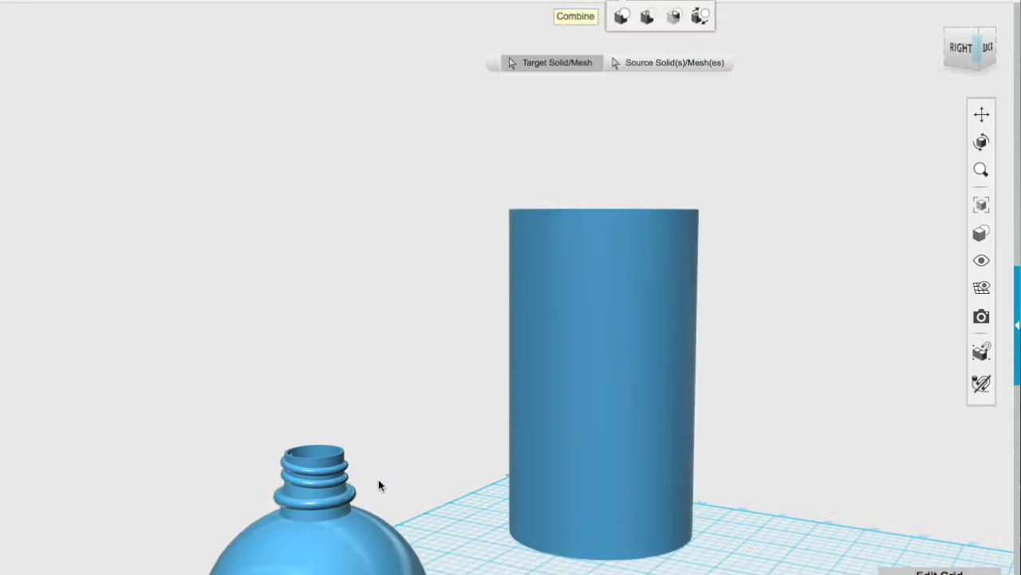
pyautogui.click(339, 510)
pyautogui.click(330, 526)
# - Rotate the merged domed top 90 degrees onto its side
pyautogui.click(358, 565)
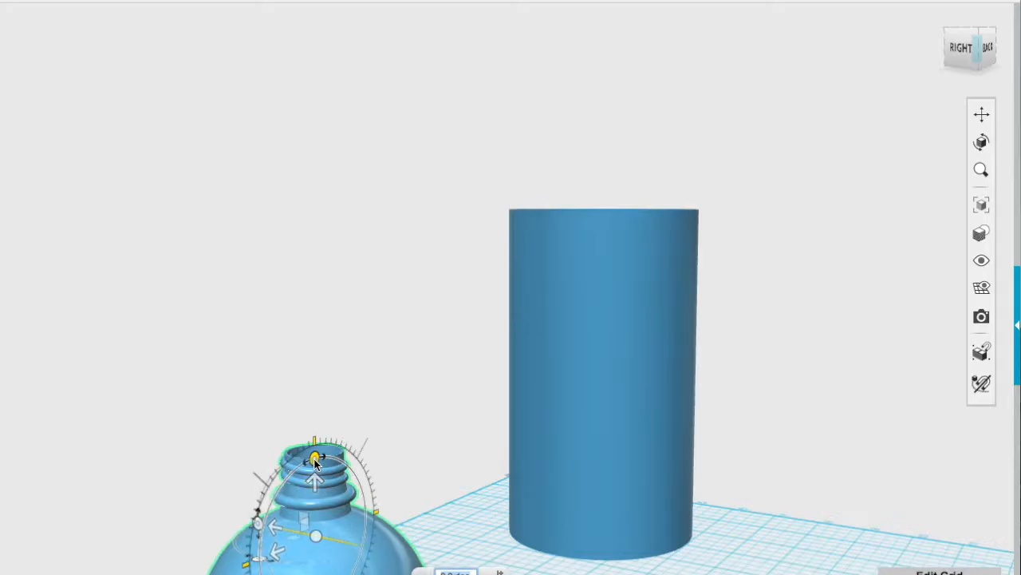
pyautogui.write('90')
pyautogui.press('Return')
pyautogui.click(450, 536)
# - Snap the dome's open rim face onto the top rim face of the hollow cylinder and select the assembled bottle
pyautogui.moveTo(417, 535); pyautogui.dragTo(439, 523, button='right')
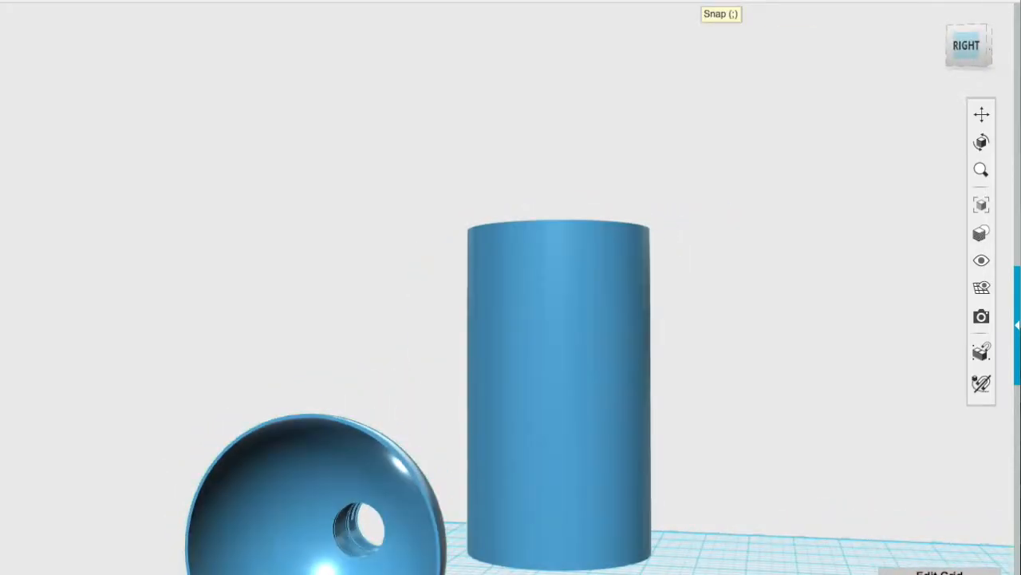
pyautogui.click(391, 450)
pyautogui.moveTo(392, 449); pyautogui.dragTo(651, 375, button='right')
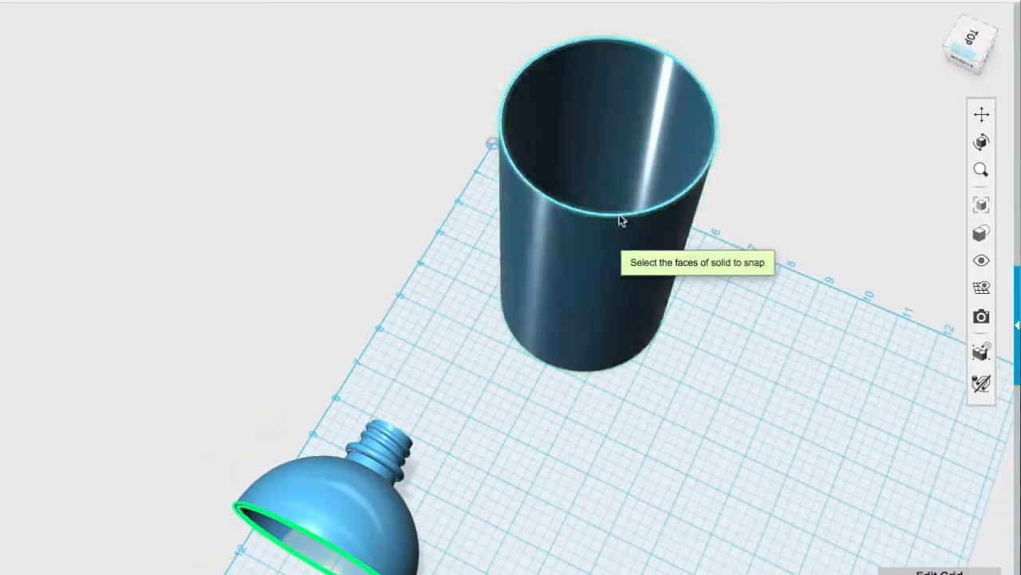
pyautogui.click(619, 214)
pyautogui.moveTo(619, 214); pyautogui.dragTo(611, 338, button='right')
pyautogui.moveTo(652, 511); pyautogui.dragTo(645, 508, button='right')
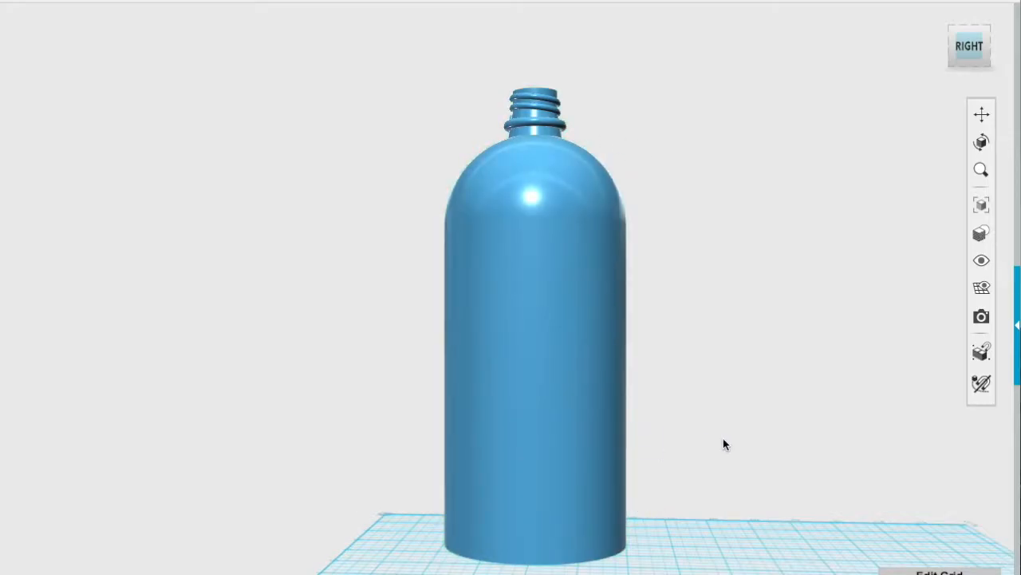
pyautogui.click(575, 448)
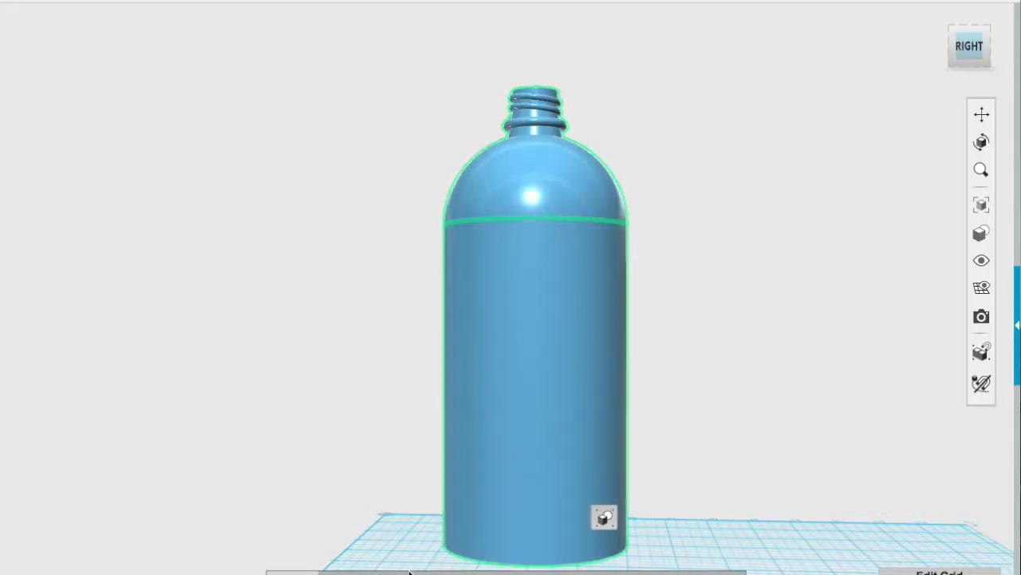
# - Rotate the assembled bottle 90 degrees so it lies on its side
pyautogui.click(303, 573)
pyautogui.click(456, 317)
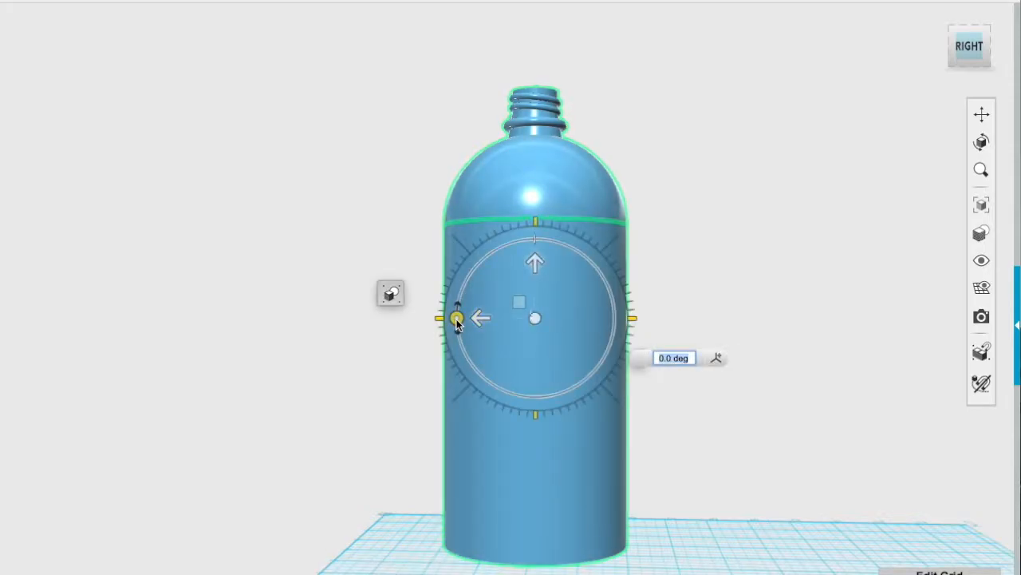
pyautogui.write('90')
pyautogui.press('Return')
# - Place a circle with a 2 in radius on the grid beside the bottle, behind the screw cap
pyautogui.moveTo(840, 391); pyautogui.dragTo(712, 391, button='right')
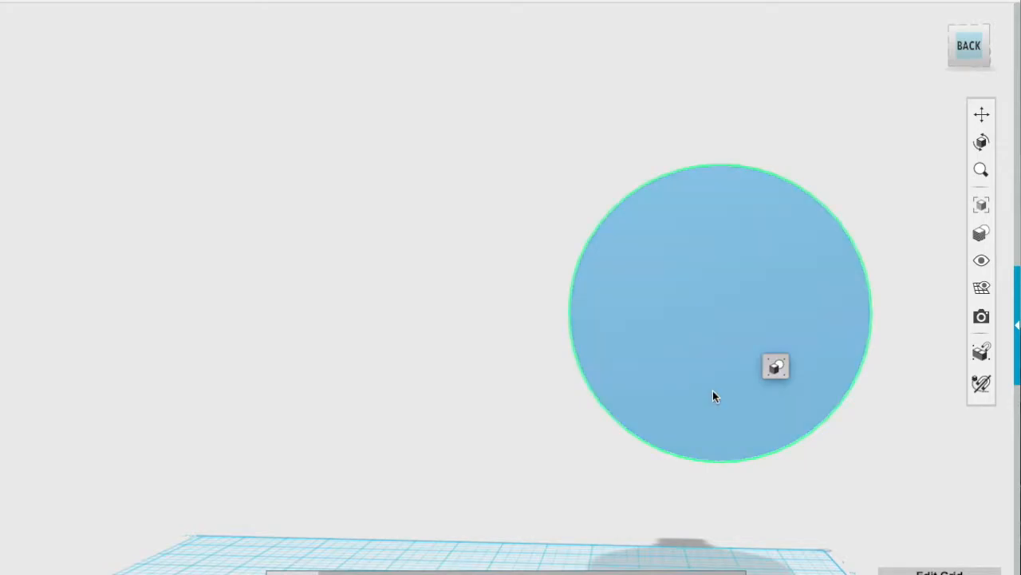
pyautogui.moveTo(435, 363); pyautogui.dragTo(441, 491, button='right')
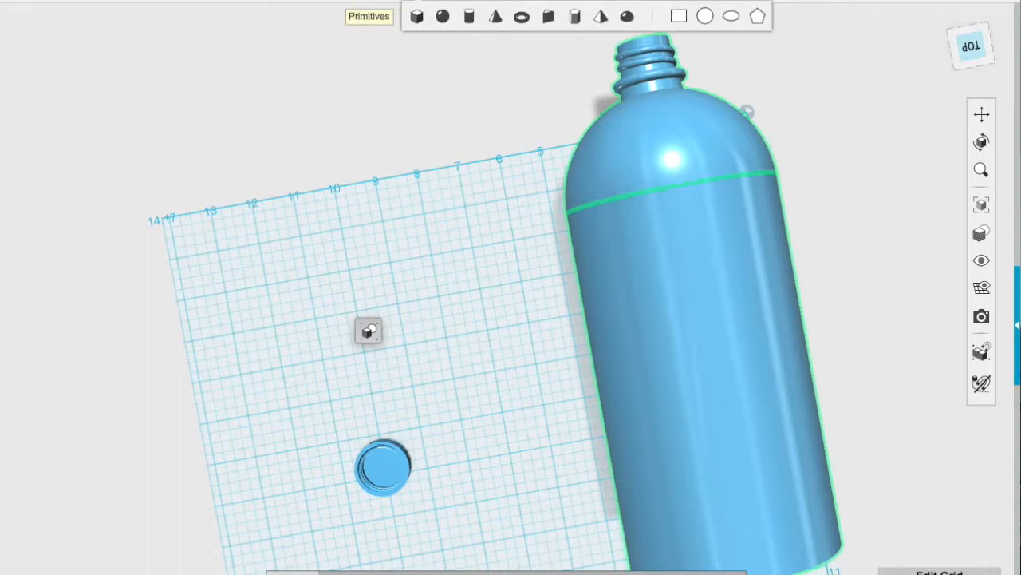
pyautogui.click(678, 16)
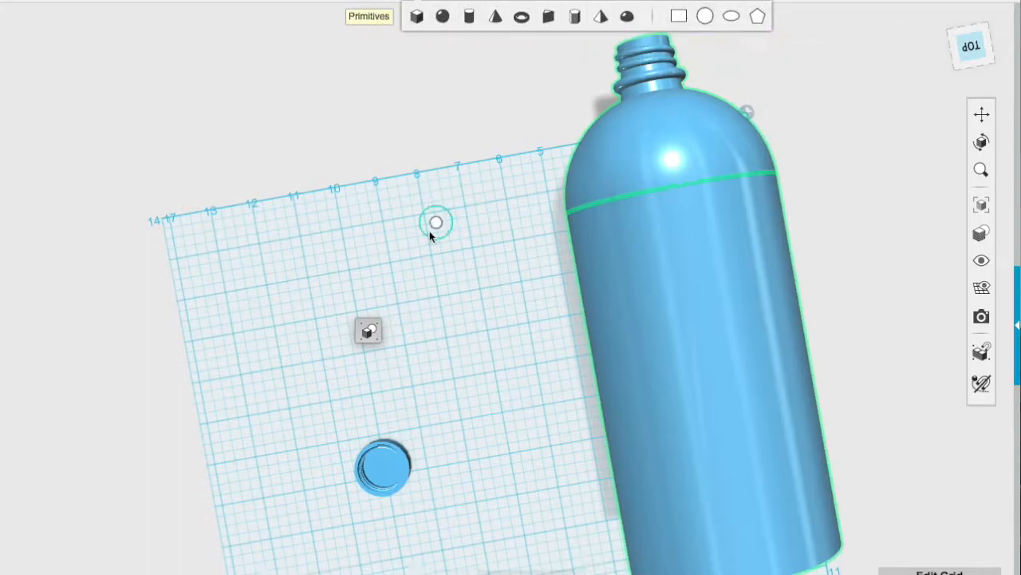
pyautogui.write('2')
pyautogui.click(355, 312)
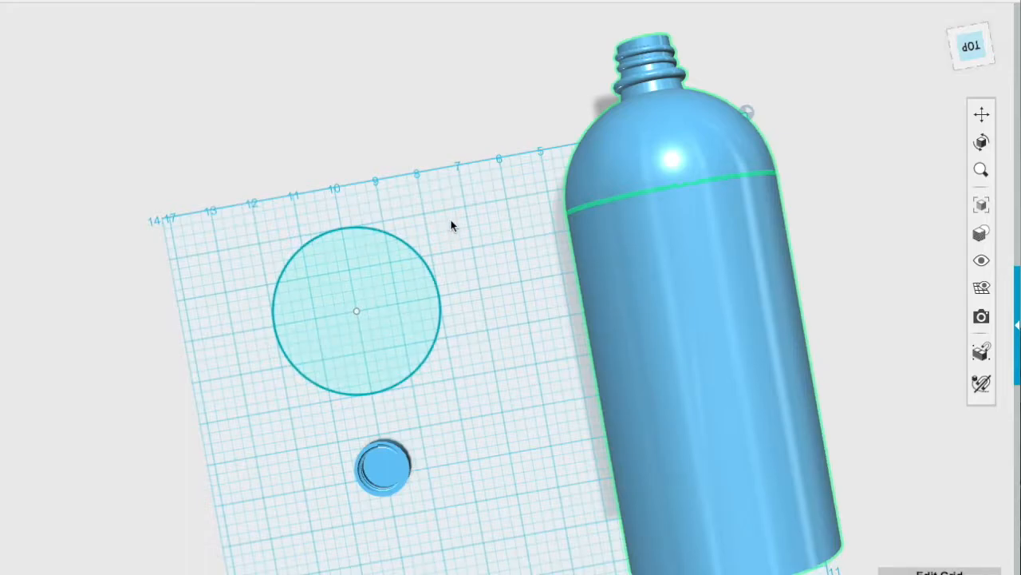
# - Place a small hemisphere inside the circle near its rim and nudge it slightly outward
pyautogui.moveTo(421, 1)
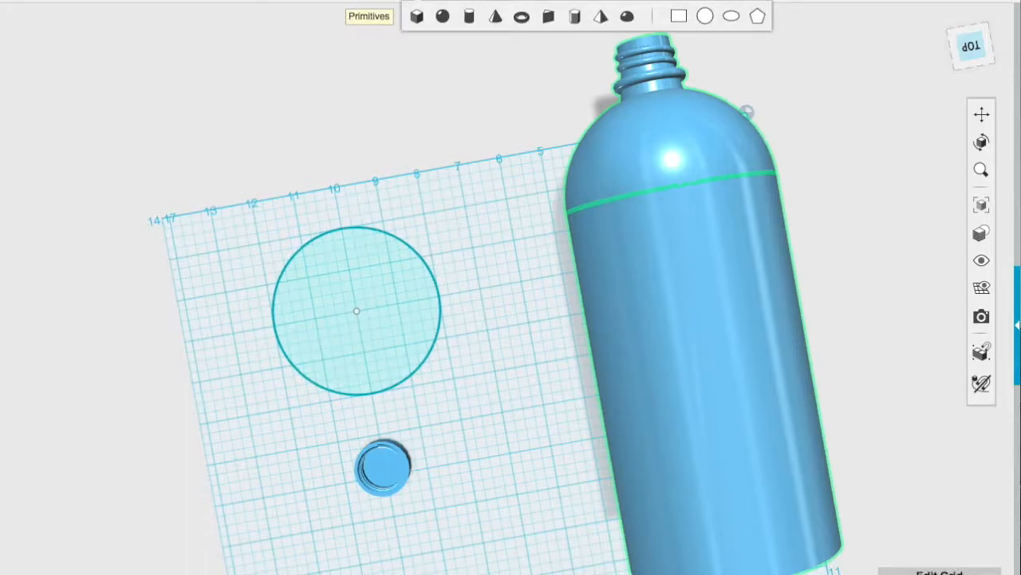
pyautogui.click(627, 16)
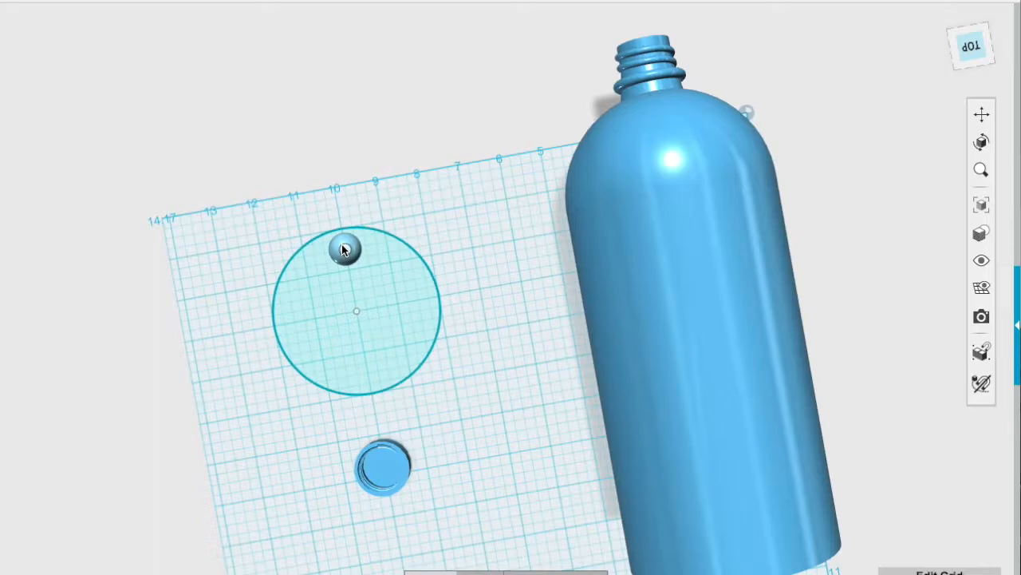
pyautogui.click(343, 250)
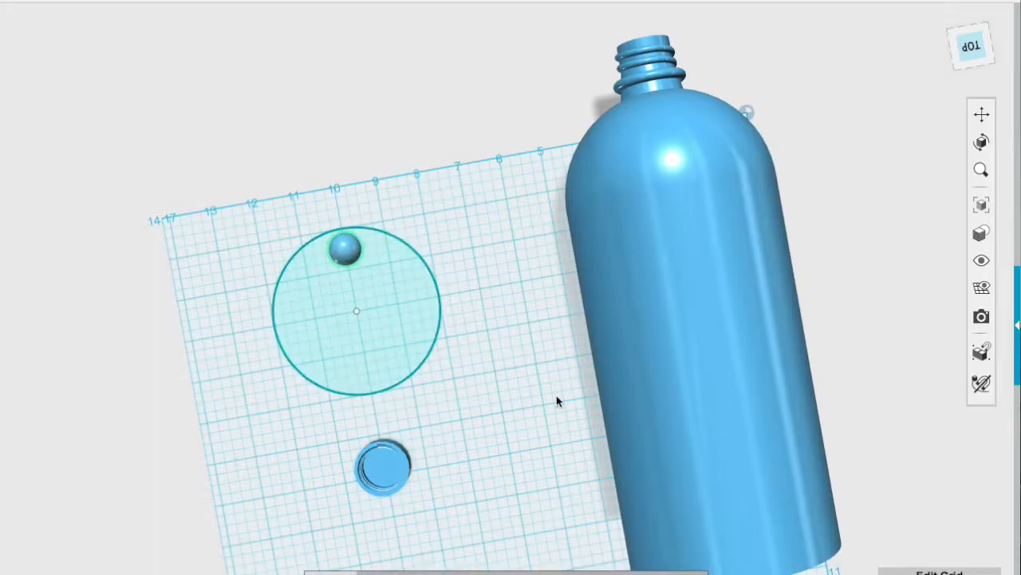
pyautogui.click(363, 573)
pyautogui.moveTo(346, 248); pyautogui.dragTo(344, 245)
pyautogui.press('Return')
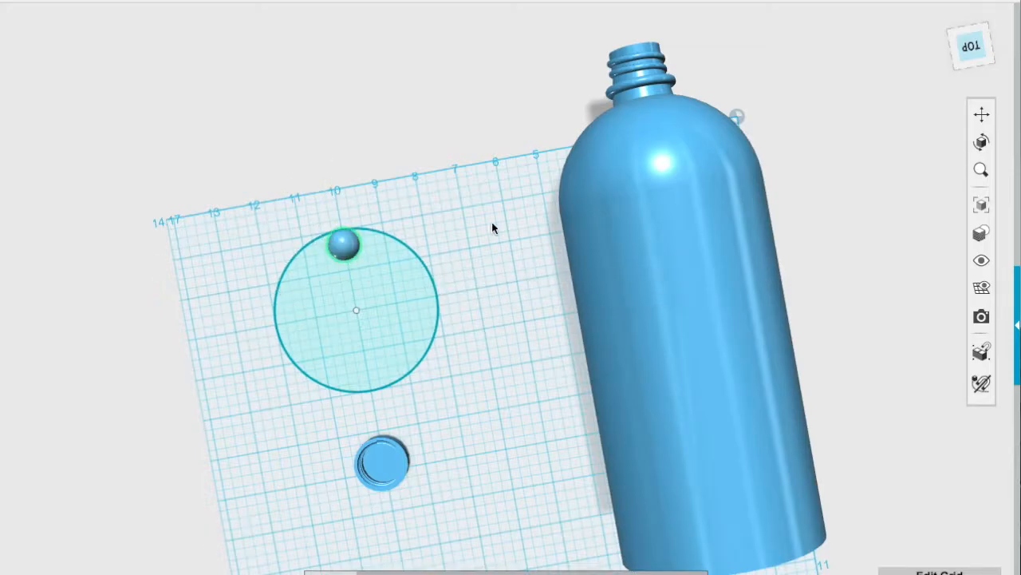
# - Try a circular pattern of 5 small hemispheres about the circle's centre, and undo it
pyautogui.moveTo(511, 16)
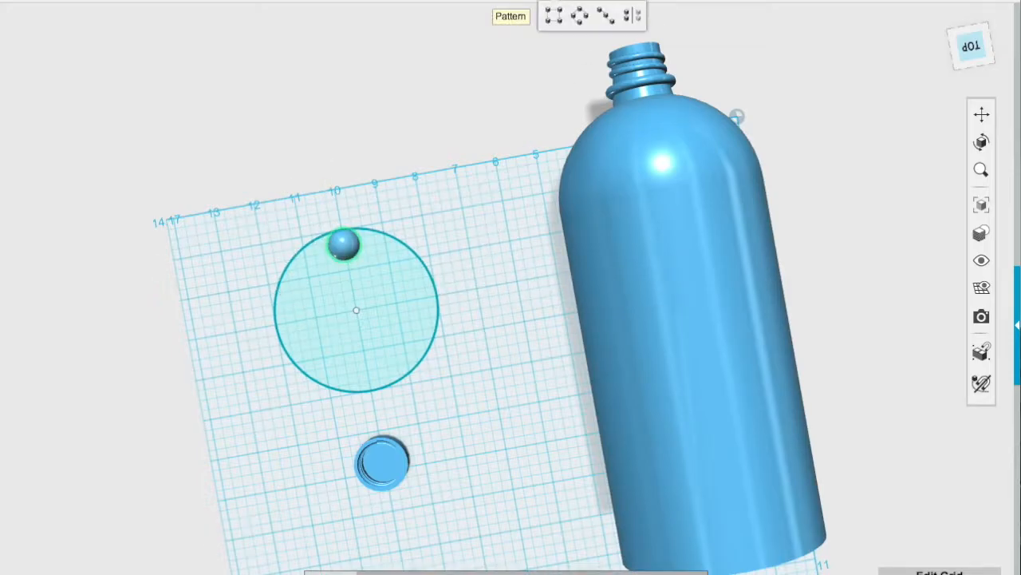
pyautogui.click(580, 14)
pyautogui.click(345, 246)
pyautogui.click(355, 311)
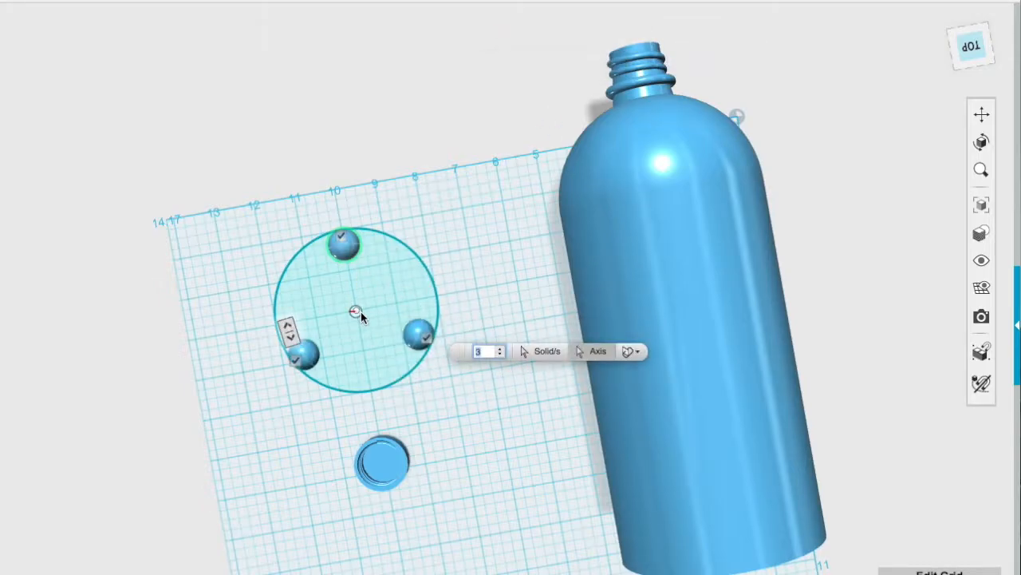
pyautogui.click(502, 349)
pyautogui.click(502, 350)
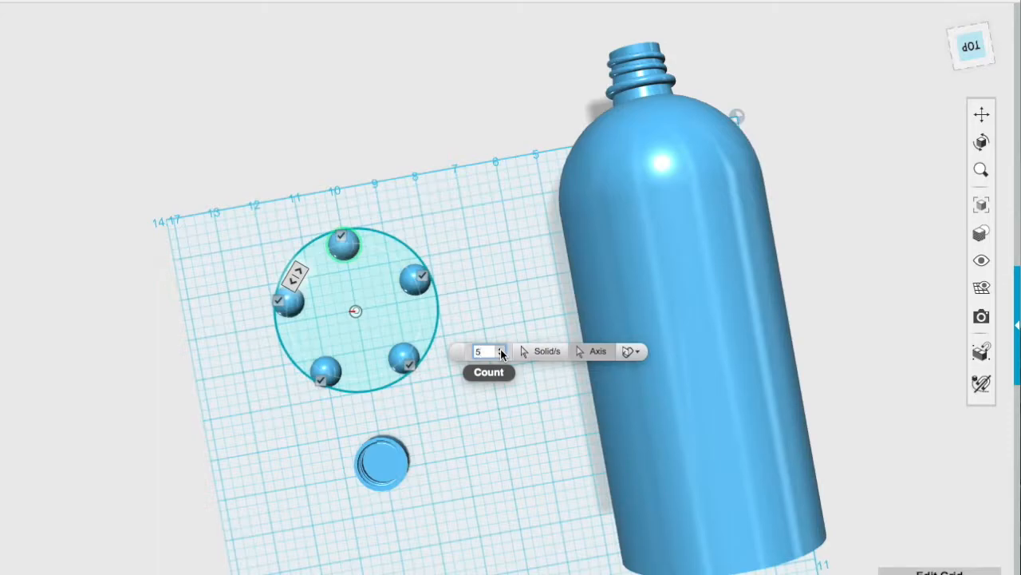
pyautogui.click(442, 260)
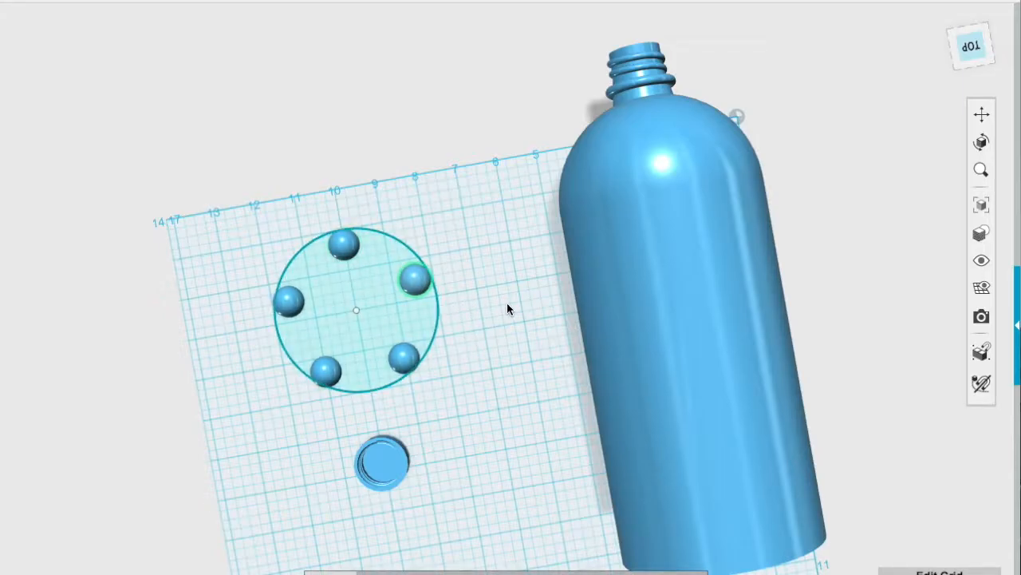
pyautogui.hotkey('ctrl', 'z')
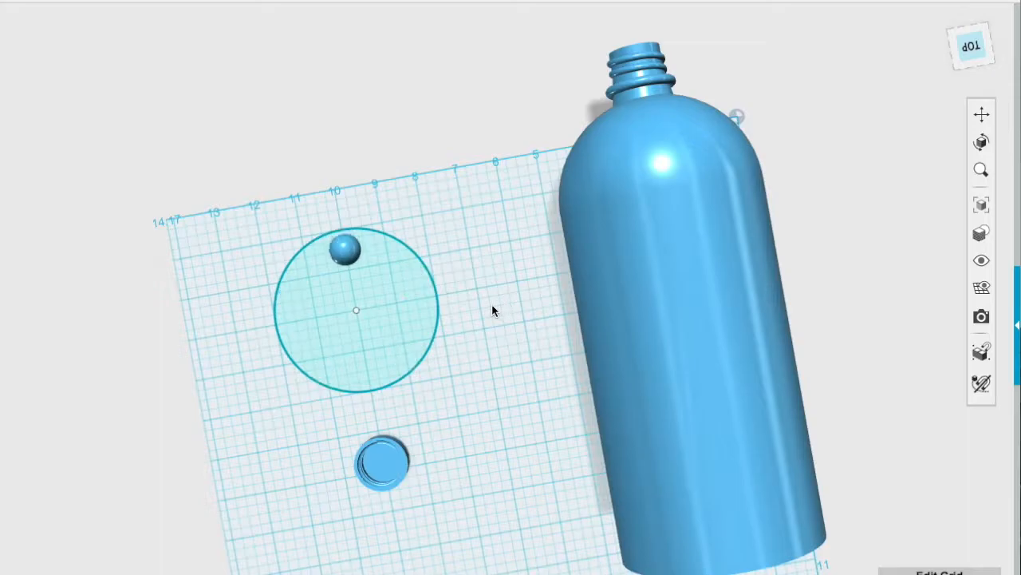
# - Replace the small hemisphere with a larger one about 1 in across, just inside the circle's rim
pyautogui.moveTo(586, 2)
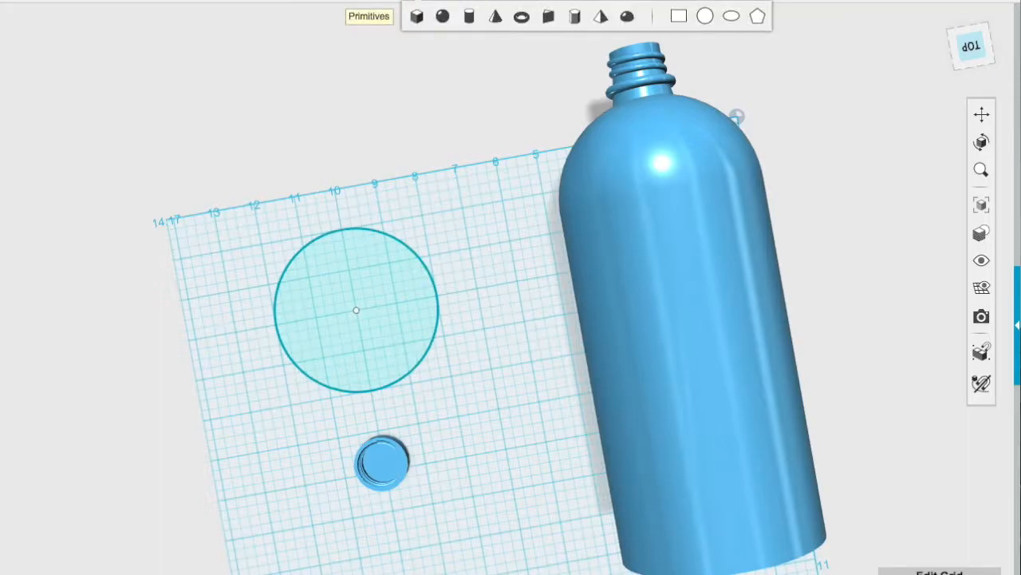
pyautogui.click(627, 17)
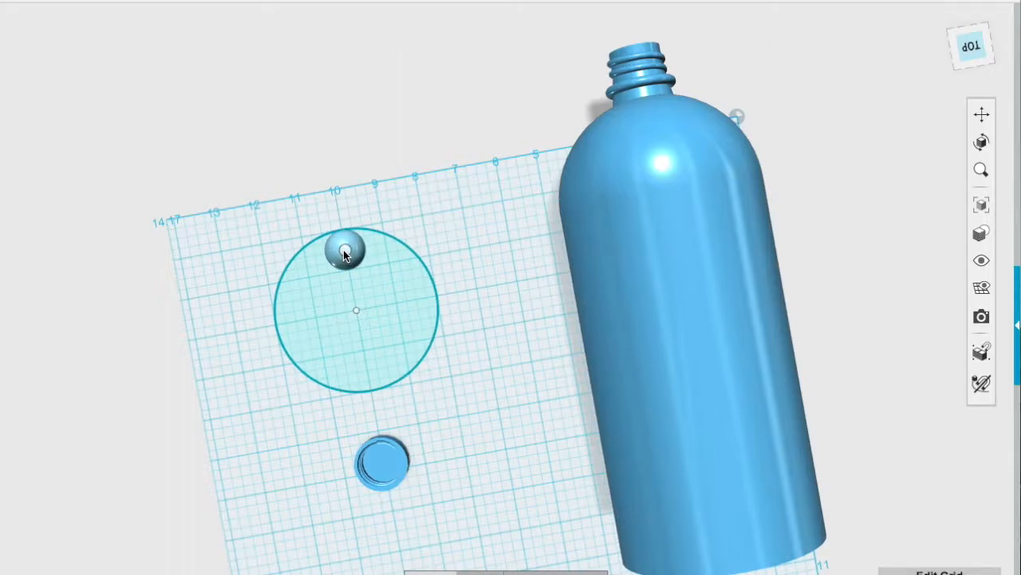
pyautogui.click(344, 254)
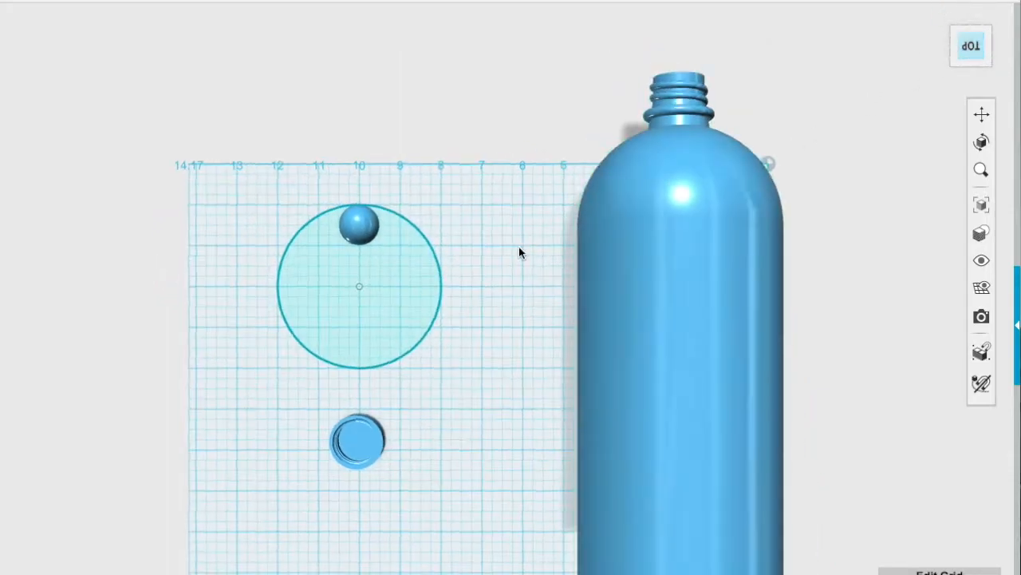
# - Create a circular pattern of the hemisphere about the circle's centre with a count of 5
pyautogui.click(580, 17)
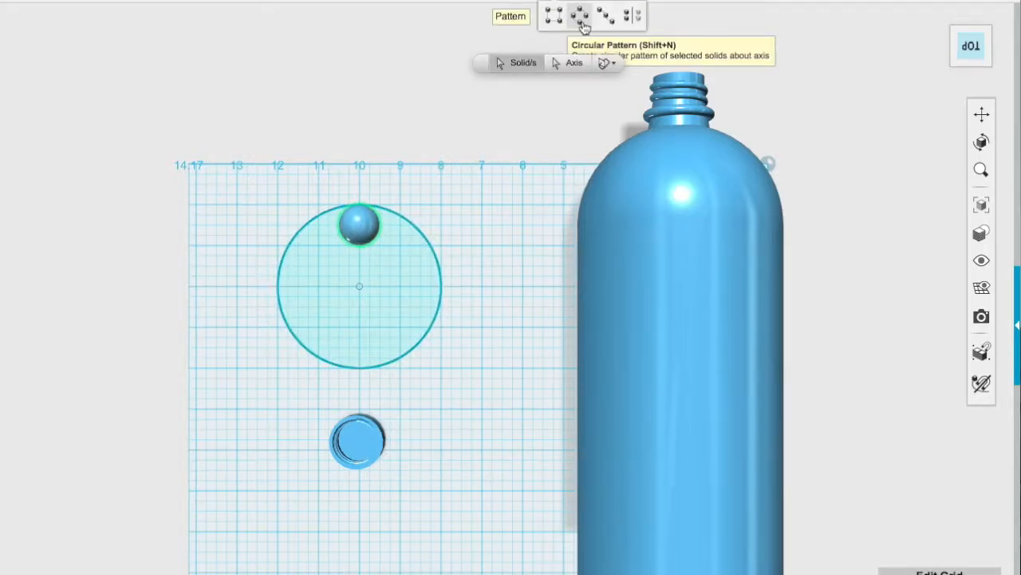
pyautogui.click(574, 64)
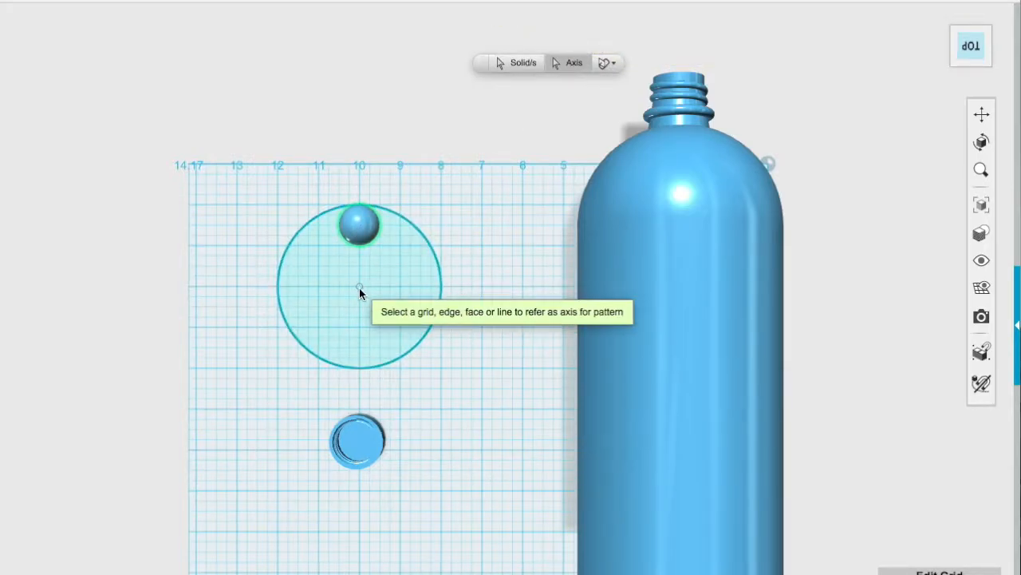
pyautogui.click(359, 286)
pyautogui.click(504, 323)
pyautogui.click(504, 322)
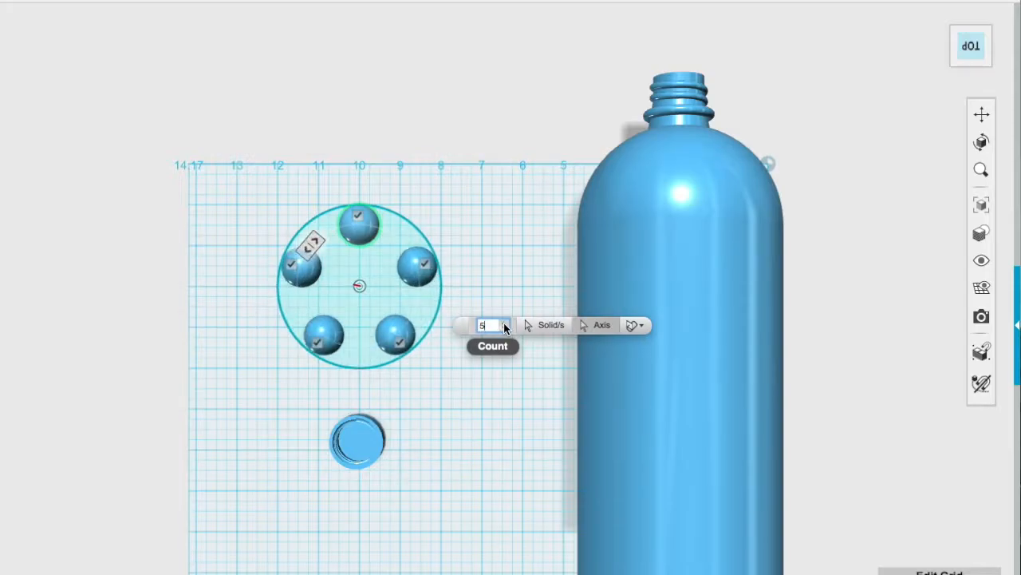
pyautogui.click(232, 214)
# - Group the five patterned hemispheres
pyautogui.moveTo(249, 159)
pyautogui.mouseDown()
pyautogui.moveTo(532, 397)
pyautogui.moveTo(528, 390)
pyautogui.mouseUp()
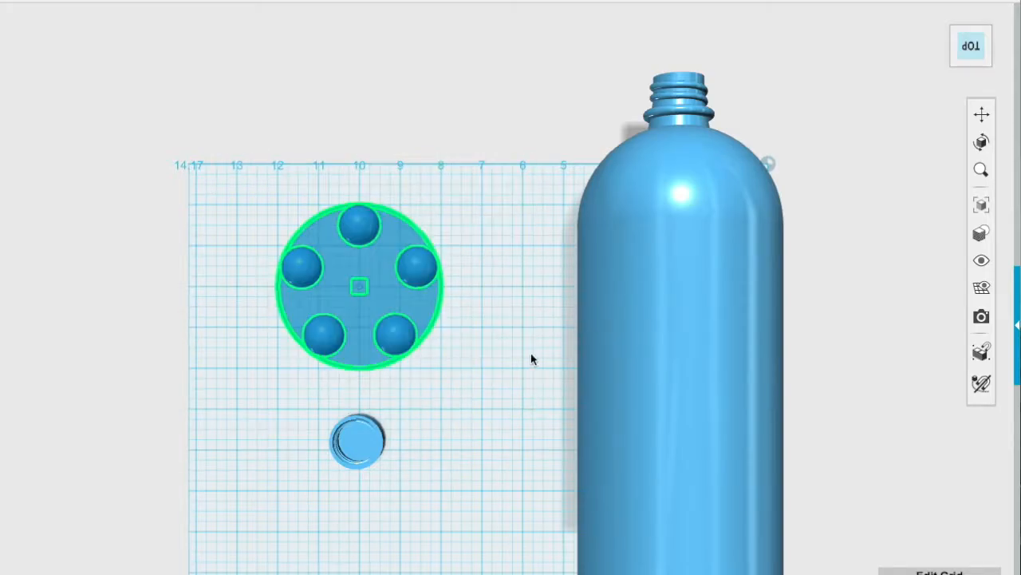
pyautogui.moveTo(465, 2)
pyautogui.moveTo(591, 1)
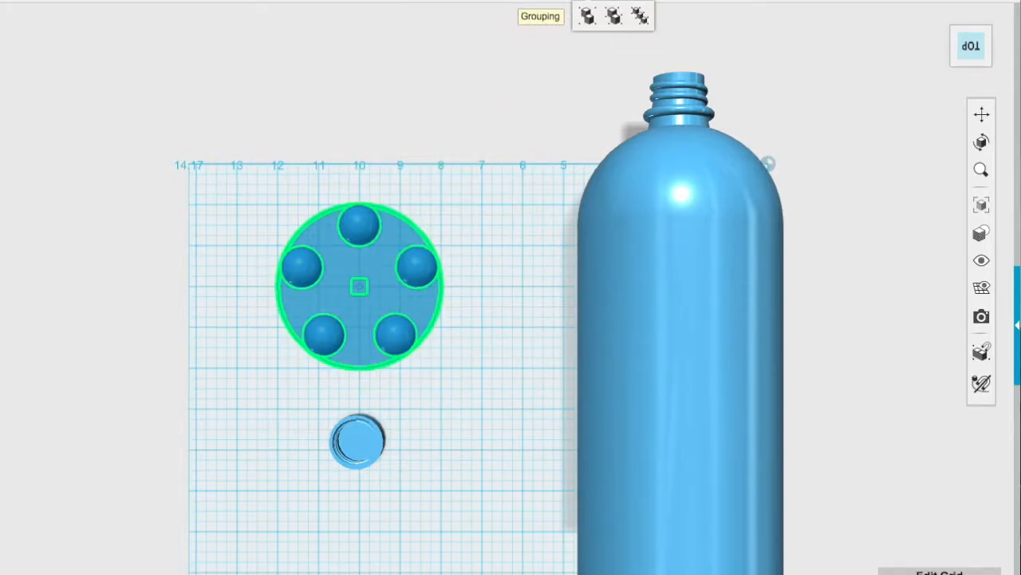
pyautogui.click(587, 16)
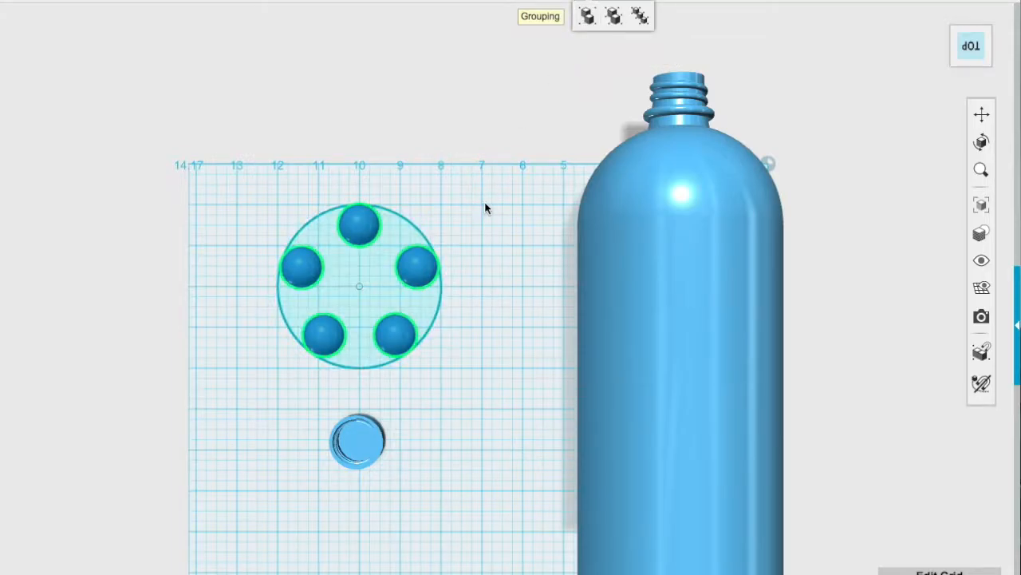
# - Rotate the group of hemispheres 90 degrees so their flat faces stand parallel to the bottle's base
pyautogui.click(378, 308)
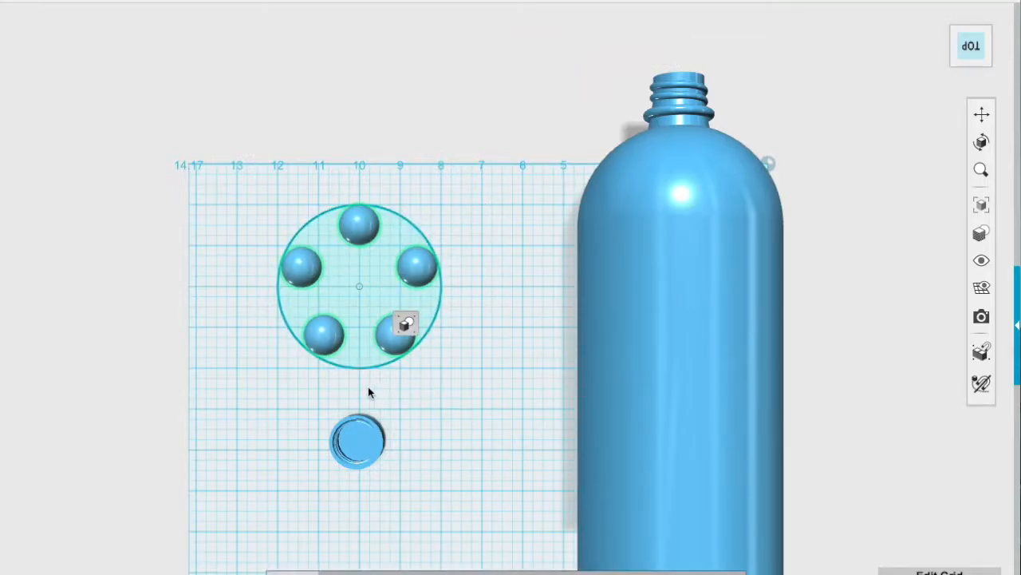
pyautogui.click(404, 324)
pyautogui.moveTo(281, 410); pyautogui.dragTo(393, 434, button='right')
pyautogui.moveTo(184, 242); pyautogui.dragTo(187, 244)
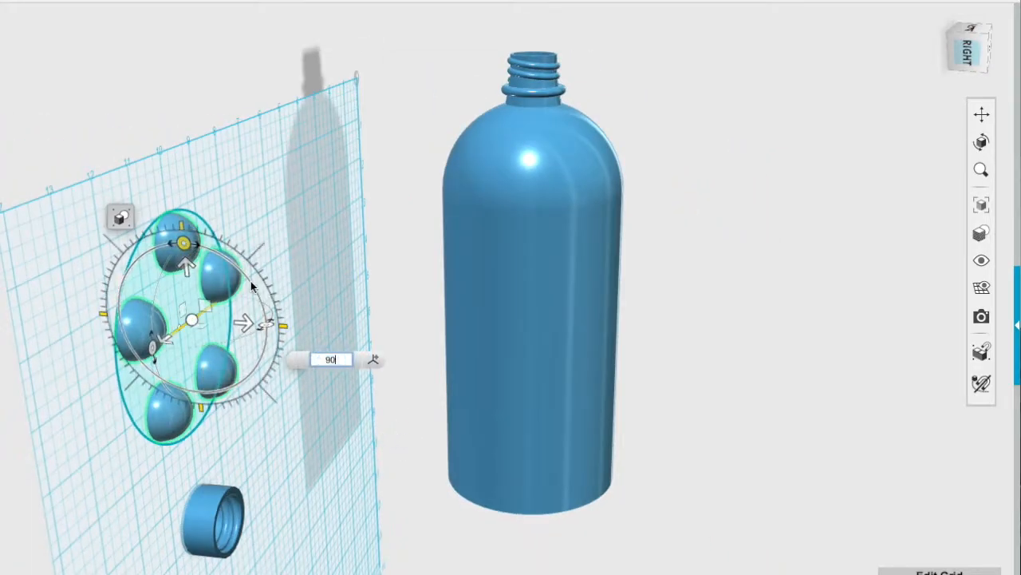
pyautogui.press('Return')
# - Try snapping a hemisphere's flat face onto the bottle's base, and undo the snap
pyautogui.moveTo(281, 302); pyautogui.dragTo(260, 228, button='right')
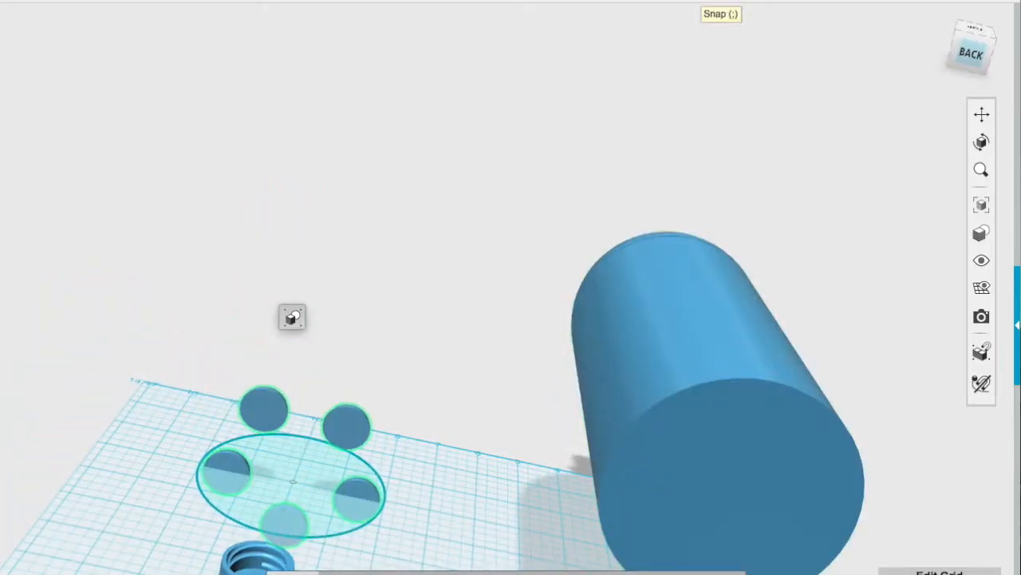
pyautogui.click(265, 410)
pyautogui.click(670, 470)
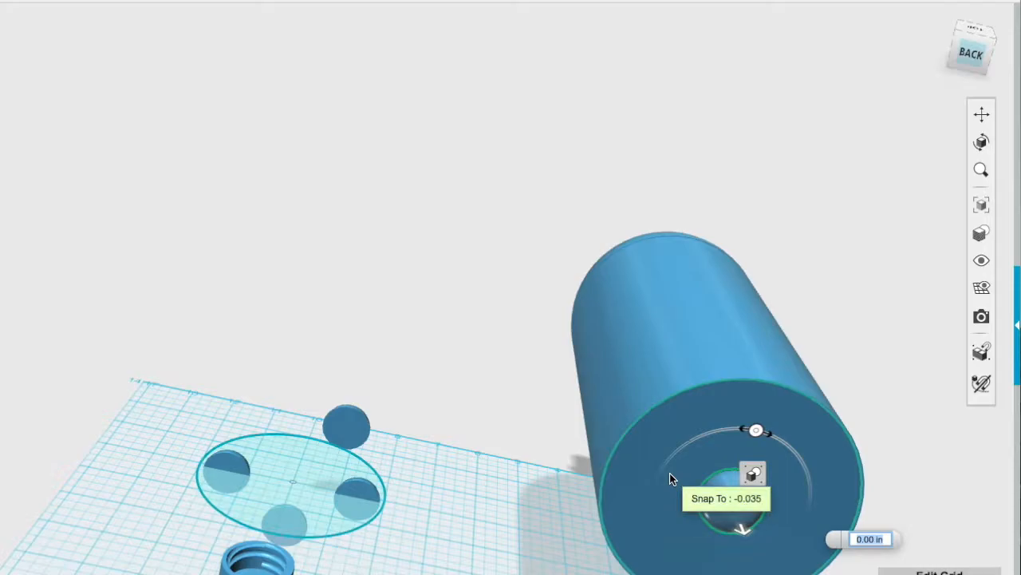
pyautogui.click(495, 408)
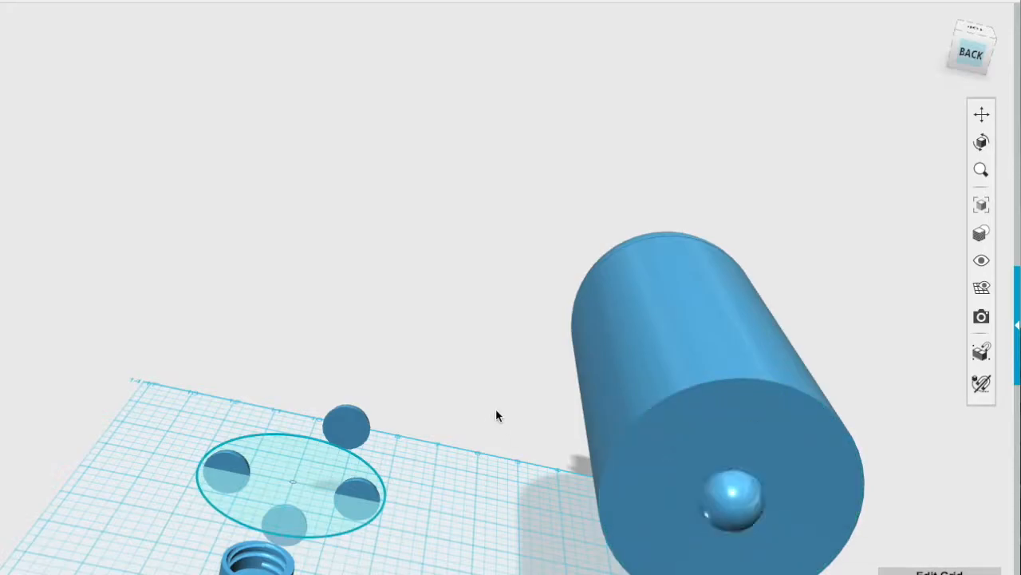
pyautogui.press('super+z')
# - Move the group of five hemispheres across the grid to beside the bottle's base
pyautogui.click(266, 410)
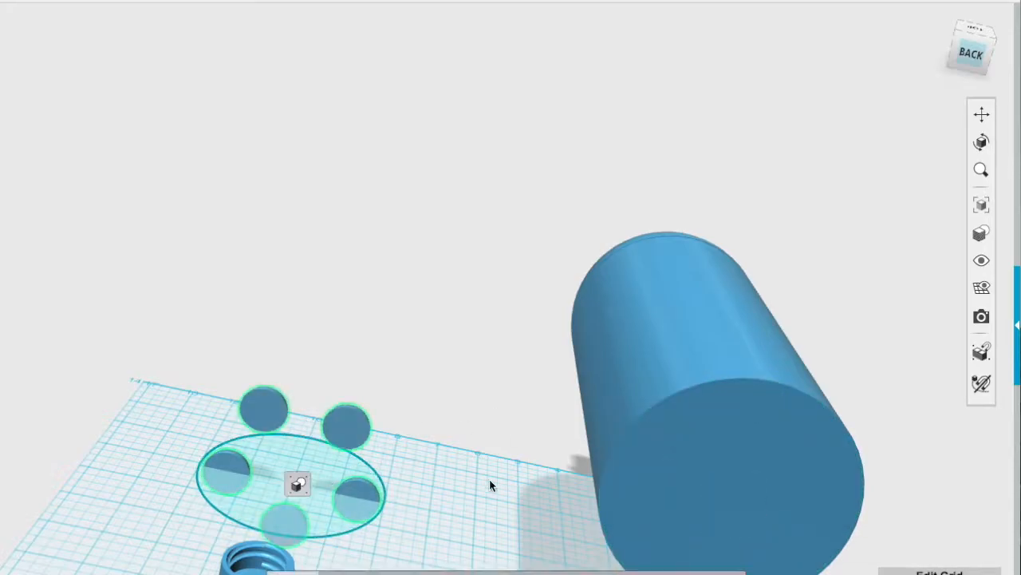
pyautogui.click(297, 483)
pyautogui.moveTo(343, 486); pyautogui.dragTo(765, 488)
pyautogui.moveTo(765, 486); pyautogui.dragTo(343, 471, button='right')
pyautogui.moveTo(477, 286); pyautogui.dragTo(907, 252)
# - Raise the hemisphere group 2 in and shift it 3 in sideways over the bottle's base
pyautogui.moveTo(895, 292); pyautogui.dragTo(760, 547, button='right')
pyautogui.moveTo(806, 388); pyautogui.dragTo(804, 228)
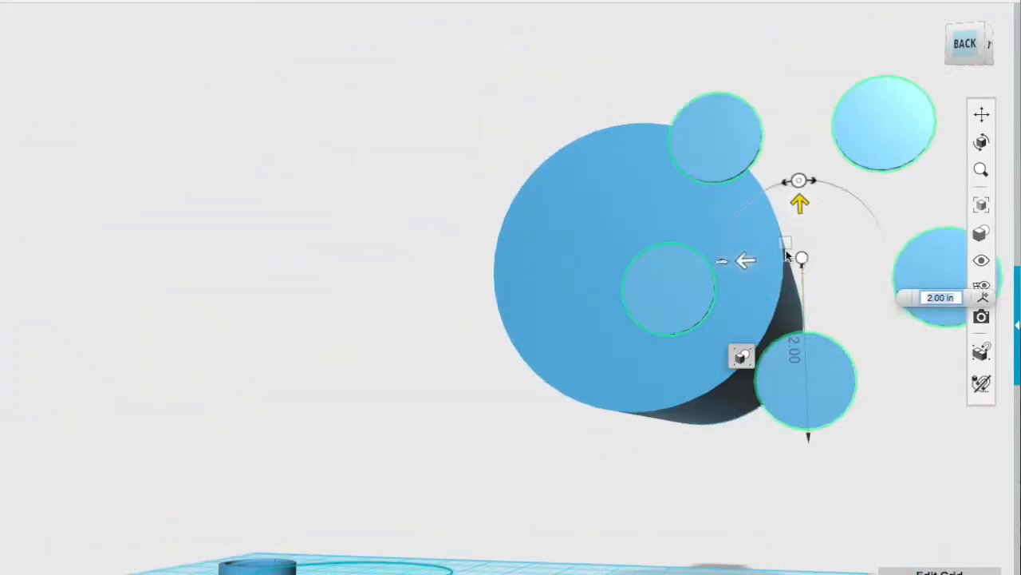
pyautogui.moveTo(526, 438); pyautogui.dragTo(610, 474, button='middle')
pyautogui.moveTo(873, 327); pyautogui.dragTo(636, 298)
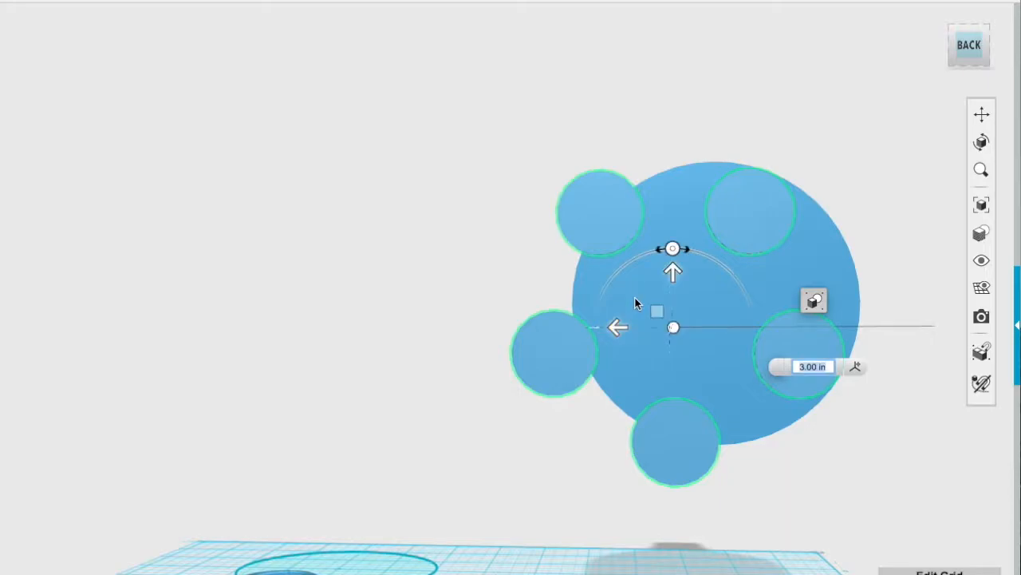
# - Rotate the hemisphere group 180 degrees about the Y angle
pyautogui.moveTo(417, 339); pyautogui.dragTo(471, 356, button='right')
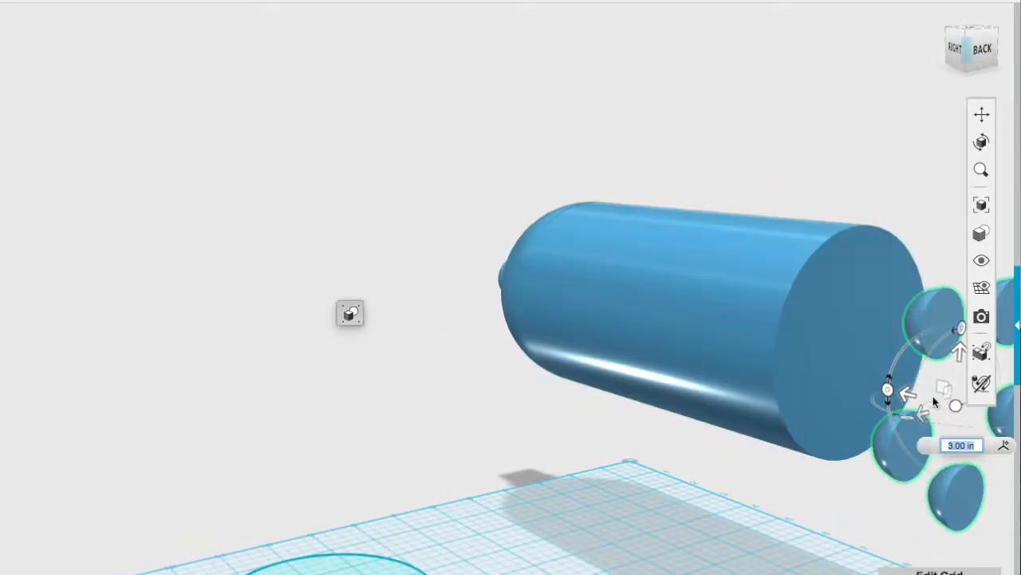
pyautogui.click(888, 391)
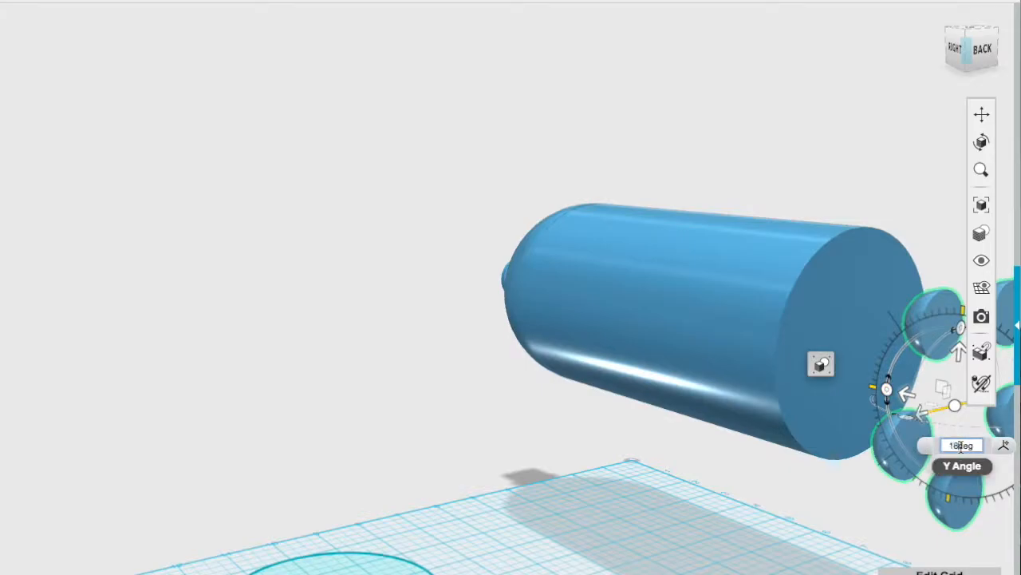
pyautogui.write('0')
pyautogui.press('Return')
pyautogui.click(972, 490)
# - Position the hemisphere group against the bottle's base, centred with all five domes inside its edge
pyautogui.moveTo(971, 492); pyautogui.dragTo(725, 480, button='right')
pyautogui.click(325, 572)
pyautogui.moveTo(631, 340); pyautogui.dragTo(666, 313)
pyautogui.moveTo(632, 329); pyautogui.dragTo(798, 288, button='right')
pyautogui.moveTo(814, 285); pyautogui.dragTo(726, 285)
pyautogui.moveTo(764, 436); pyautogui.dragTo(764, 296, button='right')
pyautogui.moveTo(933, 436); pyautogui.dragTo(931, 450, button='right')
pyautogui.moveTo(695, 302); pyautogui.dragTo(699, 296)
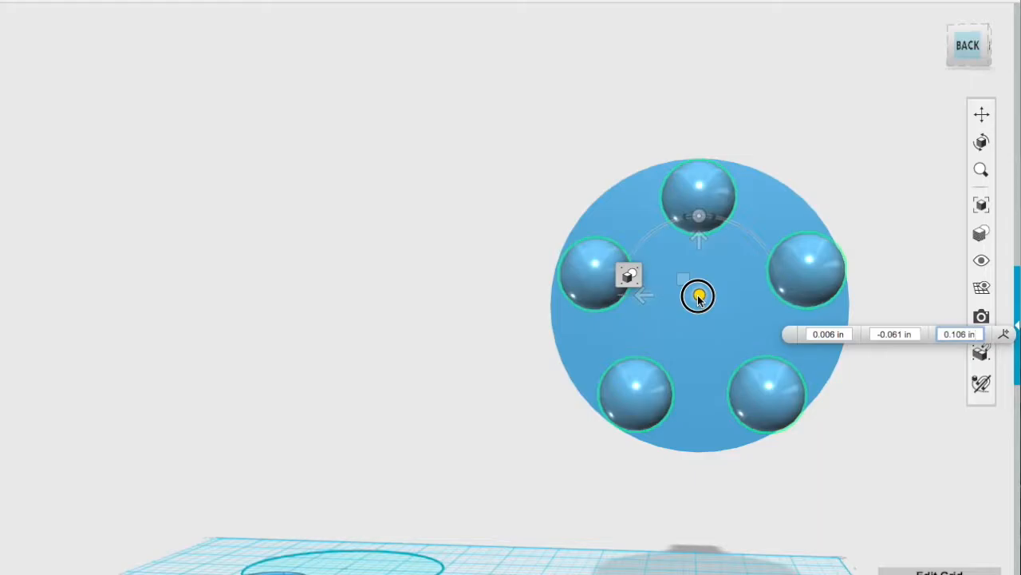
pyautogui.click(411, 498)
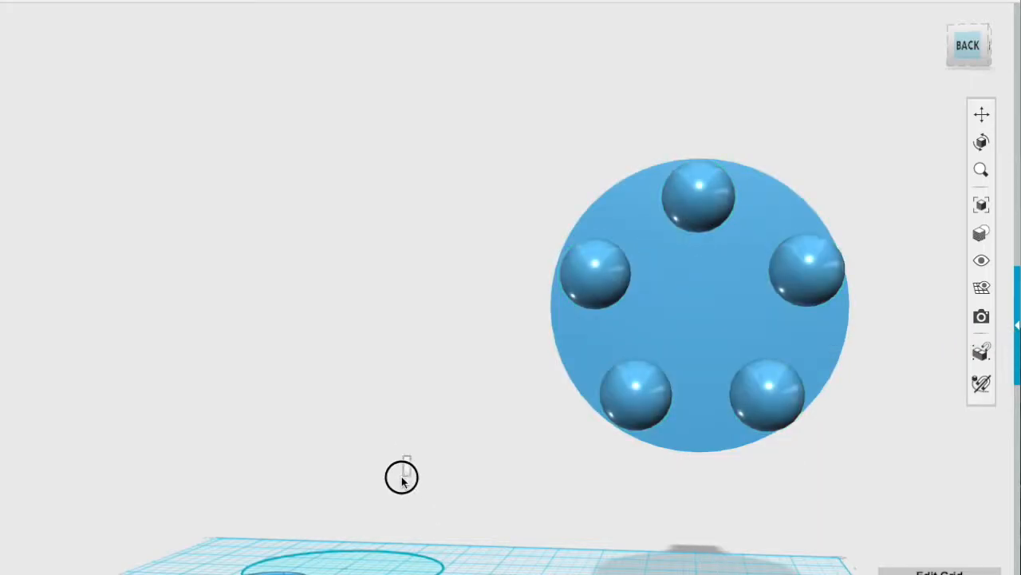
# - Duplicate the group of five hemispheres on the bottle's base and place the copy in empty space beside the bottle
pyautogui.moveTo(500, 415); pyautogui.dragTo(485, 444, button='right')
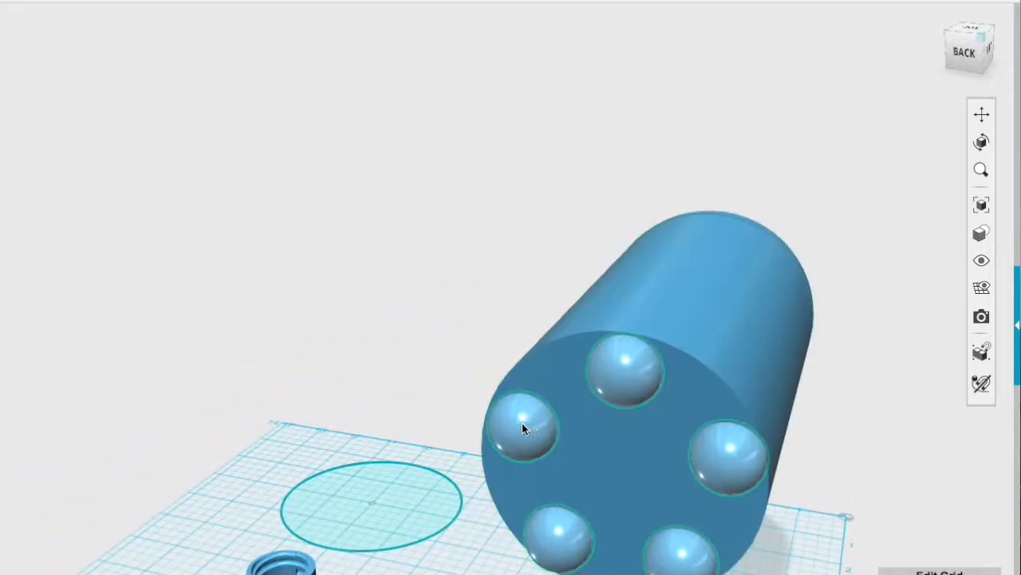
pyautogui.click(522, 423)
pyautogui.hotkey('ctrl', 't')
pyautogui.moveTo(615, 472); pyautogui.dragTo(342, 396)
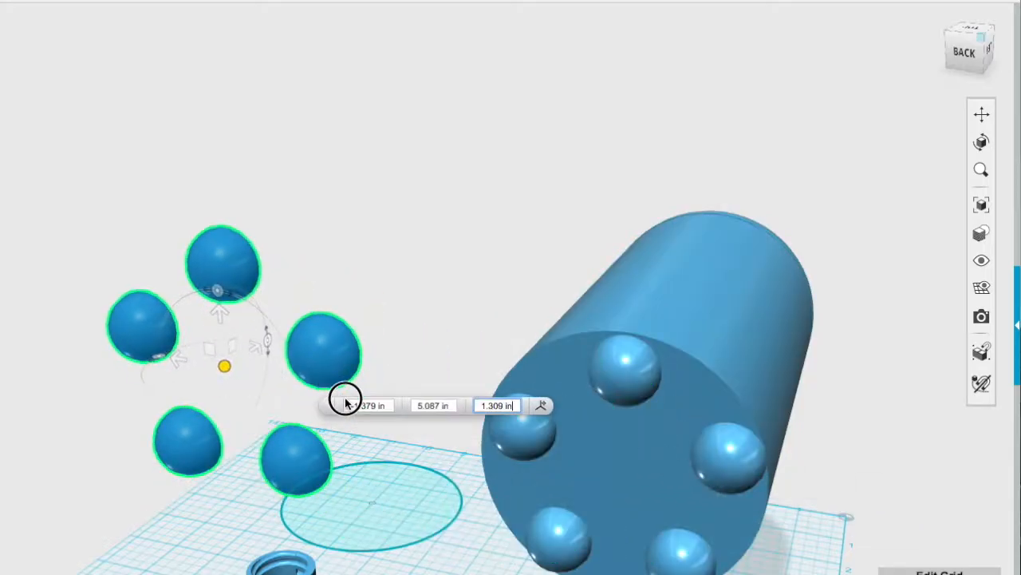
pyautogui.click(461, 363)
# - Combine the bottle, as target solid, with the hemispheres on its base as source solids
pyautogui.click(686, 321)
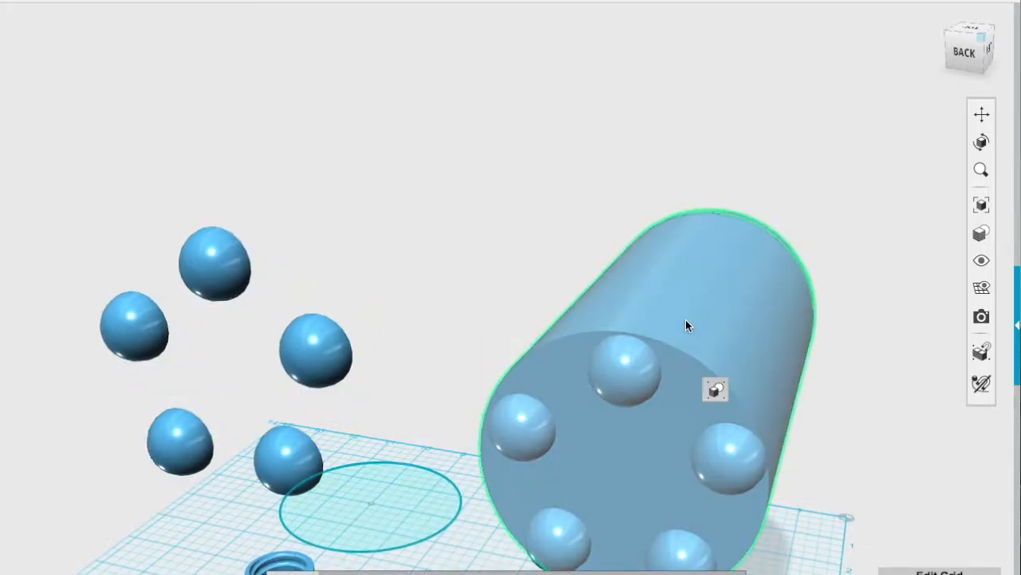
pyautogui.click(647, 16)
pyautogui.click(703, 345)
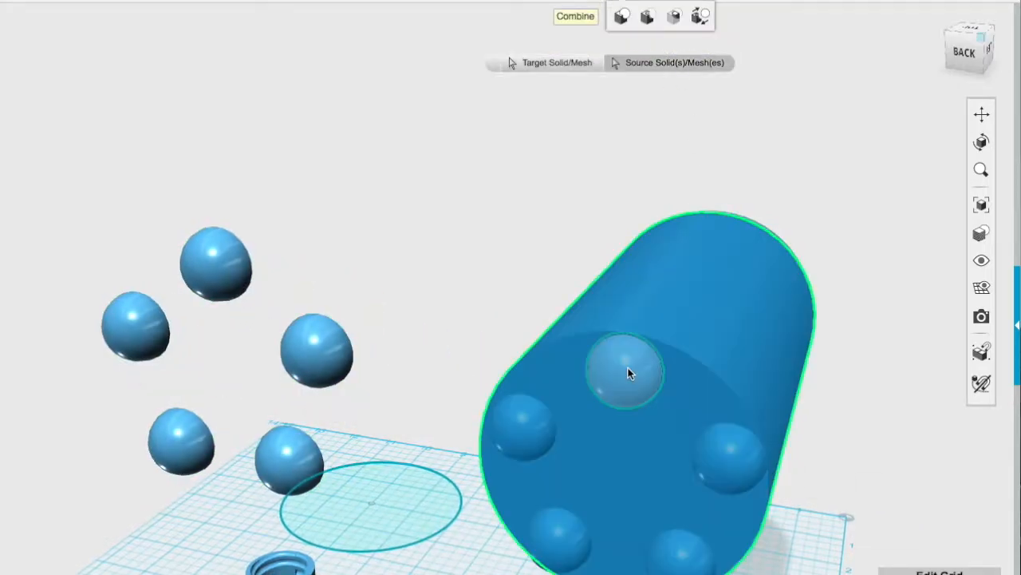
pyautogui.click(628, 370)
pyautogui.click(572, 528)
pyautogui.click(683, 553)
pyautogui.click(725, 474)
pyautogui.click(417, 315)
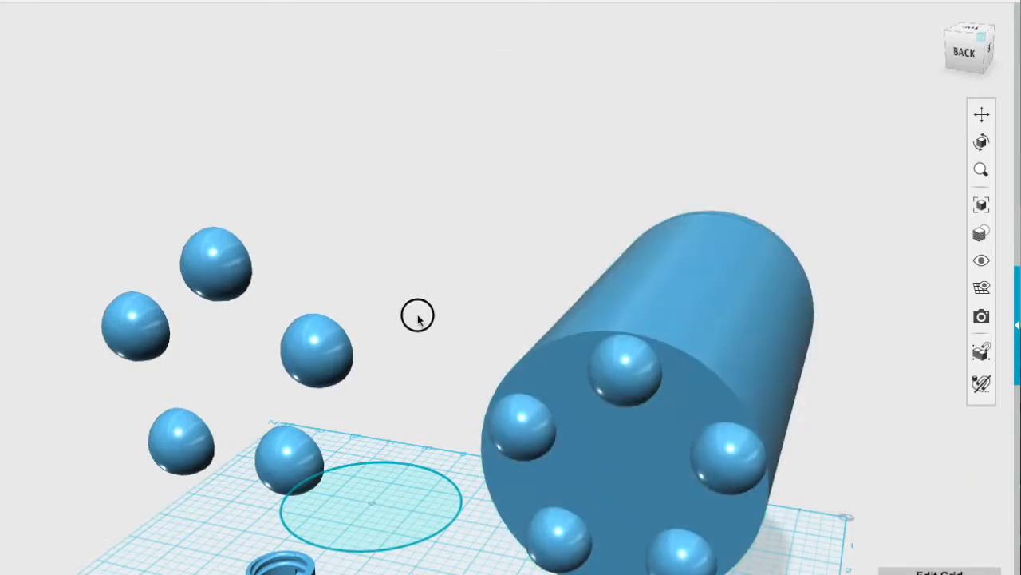
# - Rotate the copied hemisphere group 180 degrees so its flat faces point away from the bottle's base
pyautogui.click(323, 339)
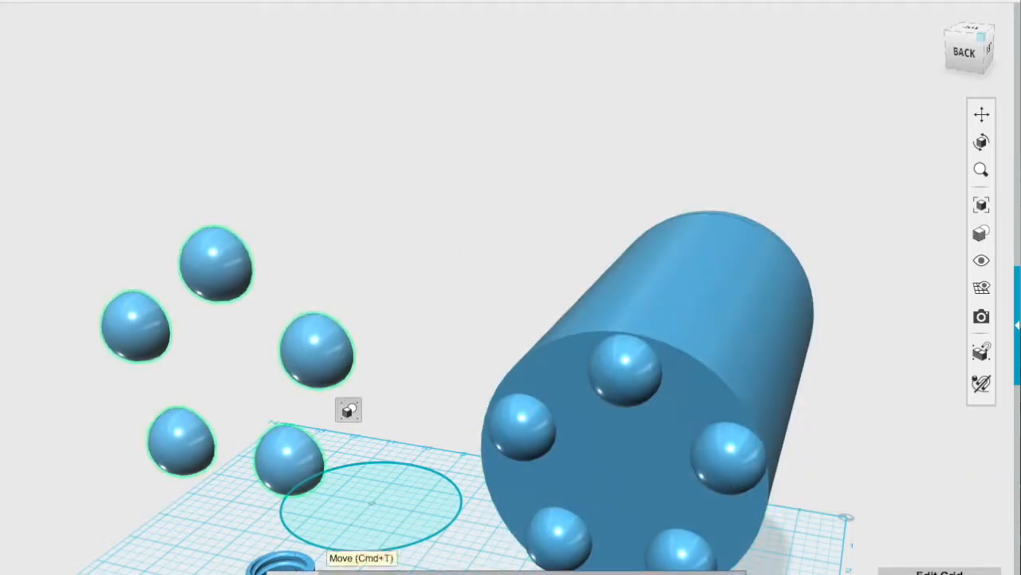
pyautogui.click(355, 569)
pyautogui.click(262, 343)
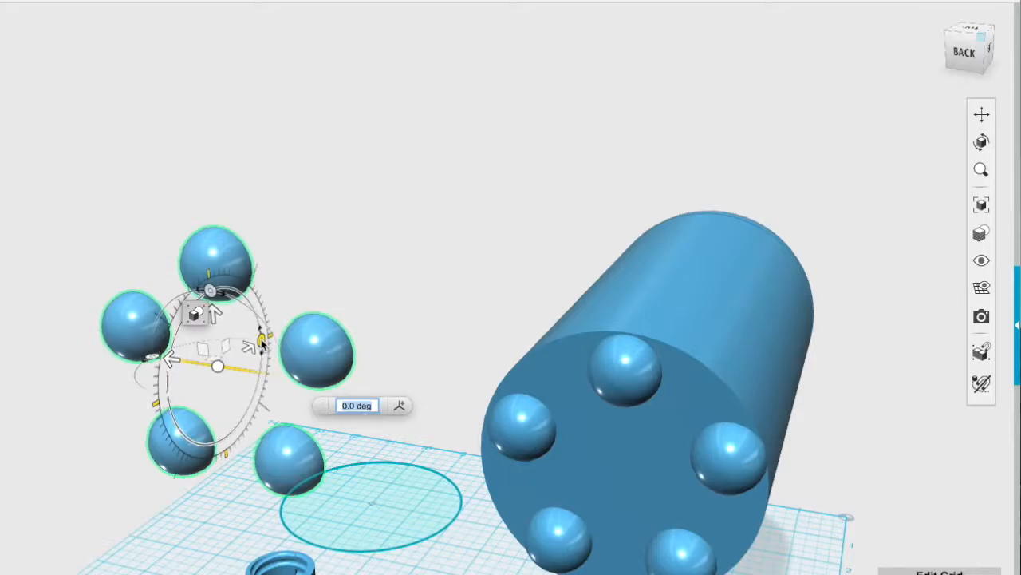
pyautogui.write('180')
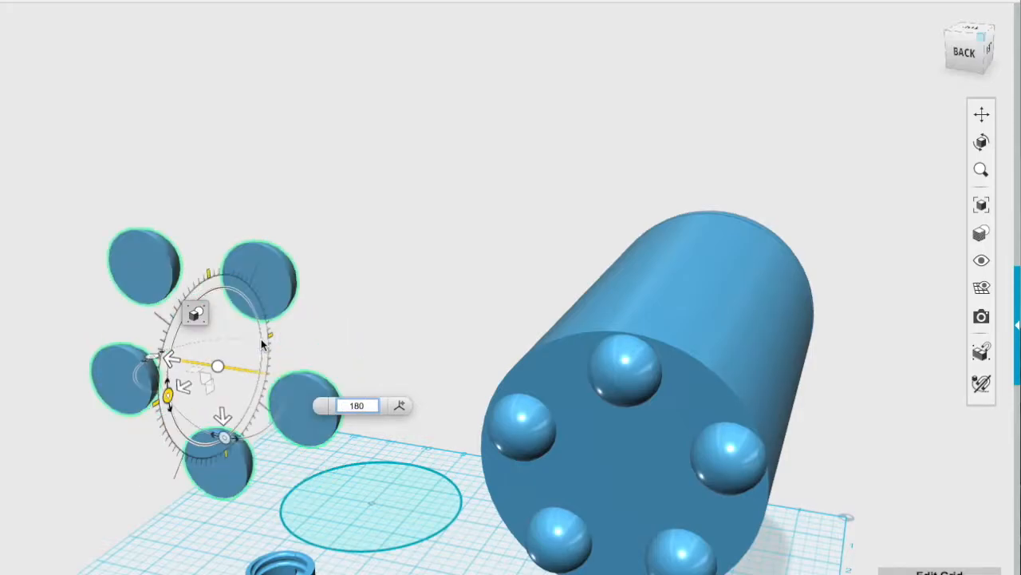
pyautogui.press('Return')
# - Adjust the size of the flipped hemisphere group slightly with Smart Scale
pyautogui.moveTo(220, 358); pyautogui.dragTo(235, 375, button='right')
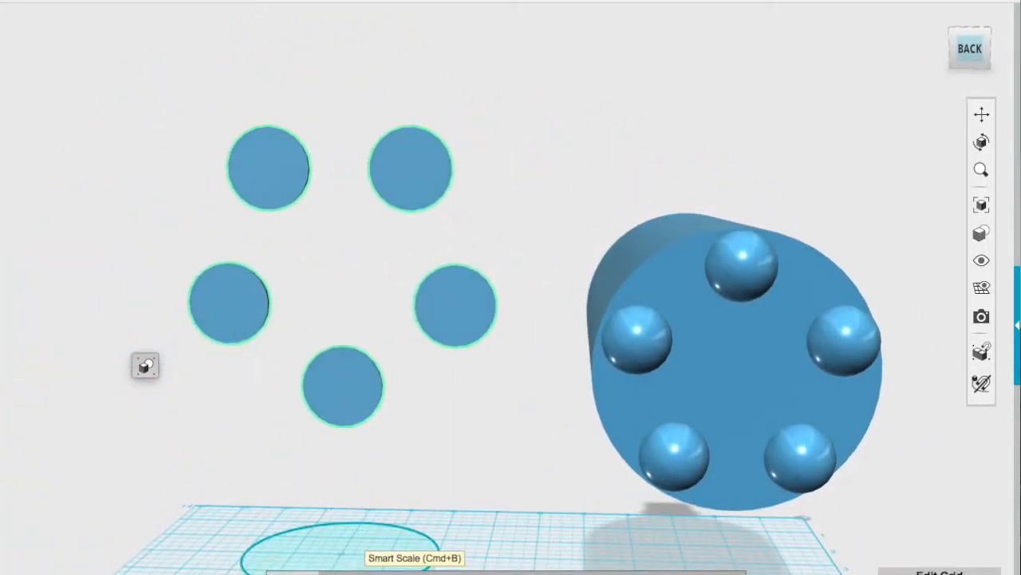
pyautogui.click(363, 573)
pyautogui.moveTo(206, 469); pyautogui.dragTo(292, 488, button='right')
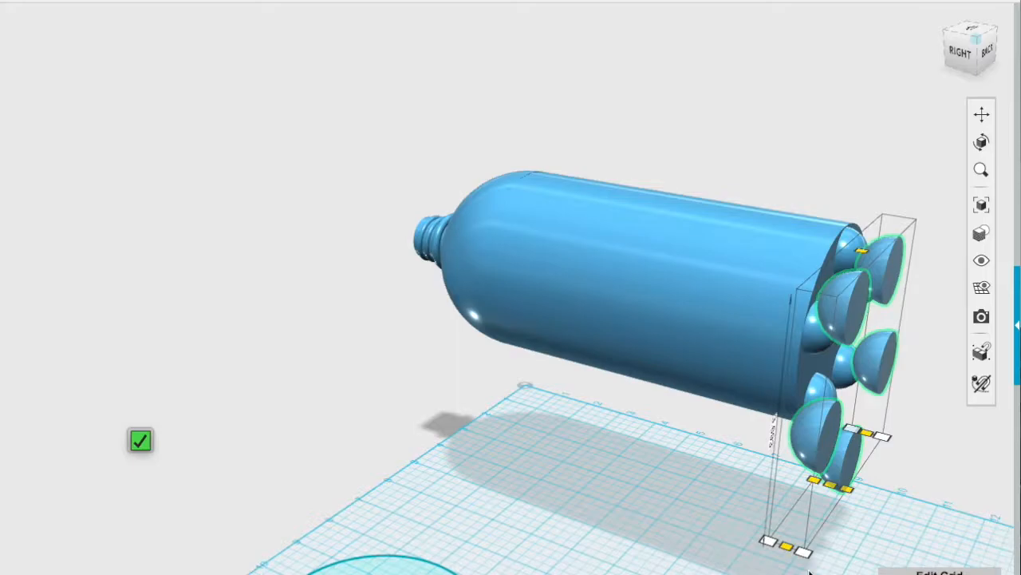
pyautogui.moveTo(798, 549)
pyautogui.mouseDown()
pyautogui.moveTo(814, 556)
pyautogui.moveTo(782, 556)
pyautogui.moveTo(806, 544)
pyautogui.mouseUp()
pyautogui.moveTo(740, 572); pyautogui.dragTo(666, 548, button='right')
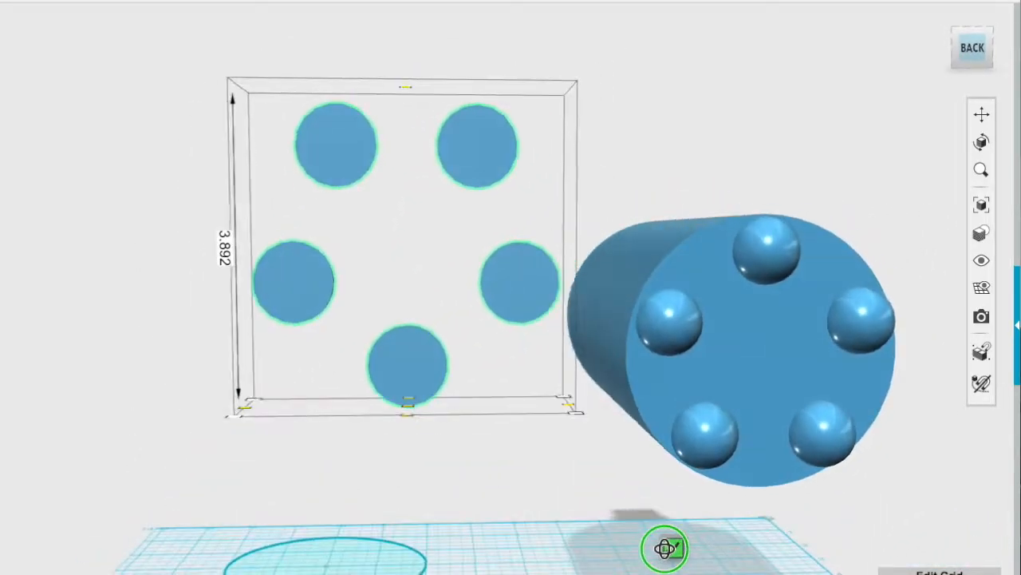
pyautogui.click(600, 554)
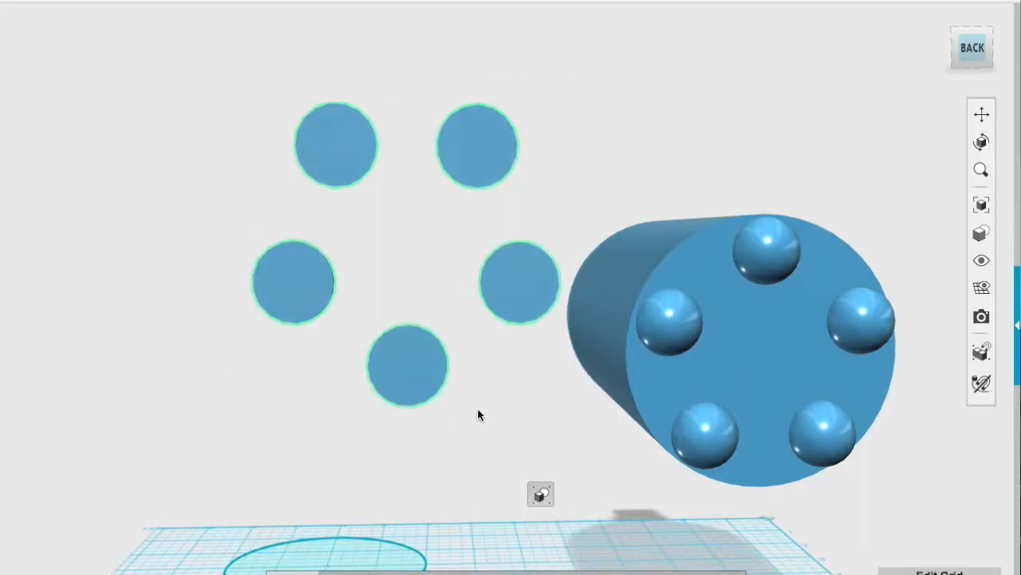
# - Move the flipped hemisphere group against the bottle's base, centred so its hemispheres fall between the existing feet
pyautogui.click(339, 574)
pyautogui.moveTo(409, 249); pyautogui.dragTo(639, 308)
pyautogui.moveTo(632, 522); pyautogui.dragTo(610, 521, button='right')
pyautogui.moveTo(605, 321); pyautogui.dragTo(648, 327)
pyautogui.moveTo(433, 347); pyautogui.dragTo(557, 355, button='right')
pyautogui.moveTo(839, 298); pyautogui.dragTo(759, 300)
pyautogui.moveTo(757, 428); pyautogui.dragTo(628, 419, button='right')
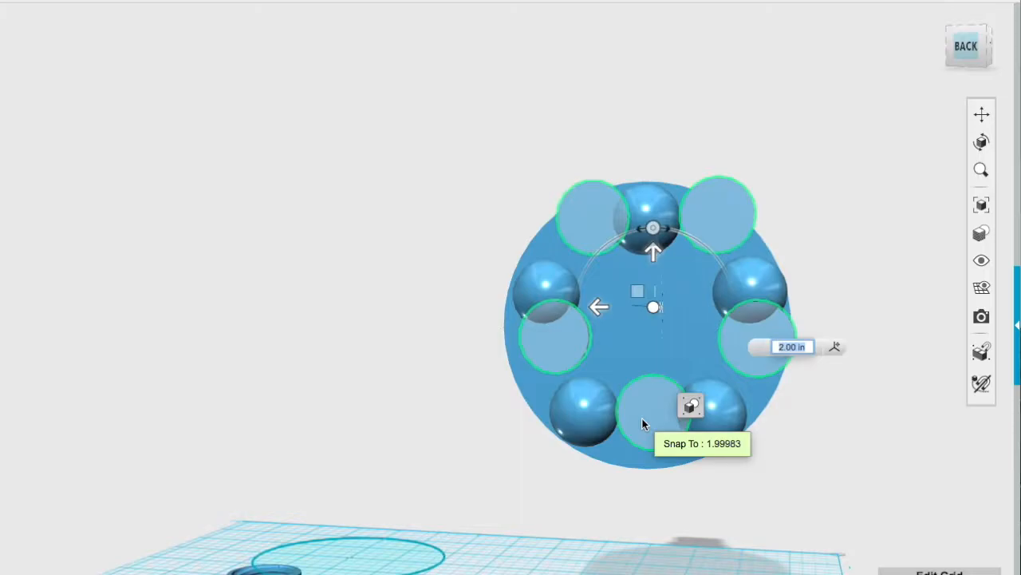
# - Ungroup the outer levels of the flipped hemisphere group, releasing the two upper hemispheres
pyautogui.click(585, 291)
pyautogui.click(565, 320)
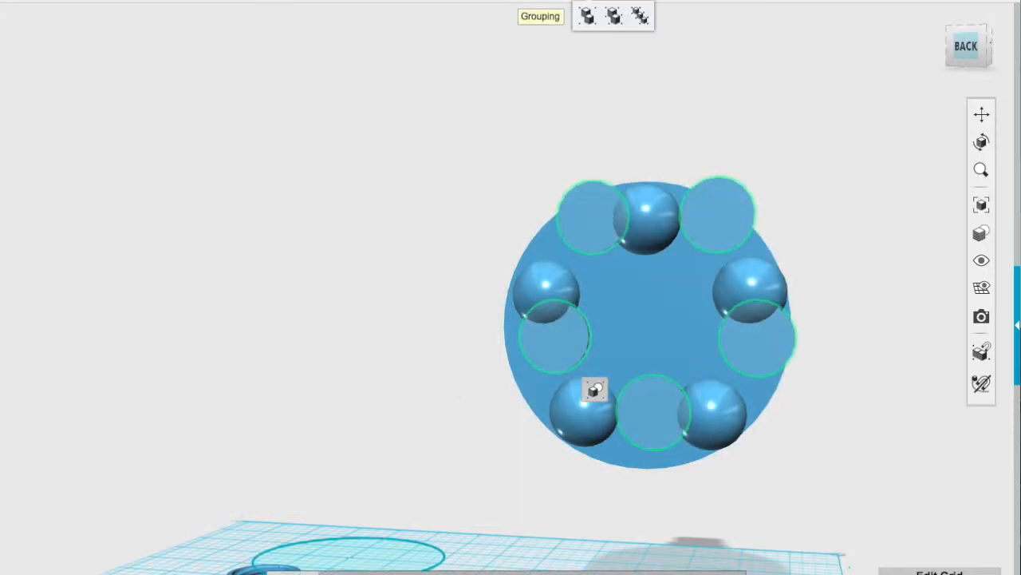
pyautogui.click(518, 144)
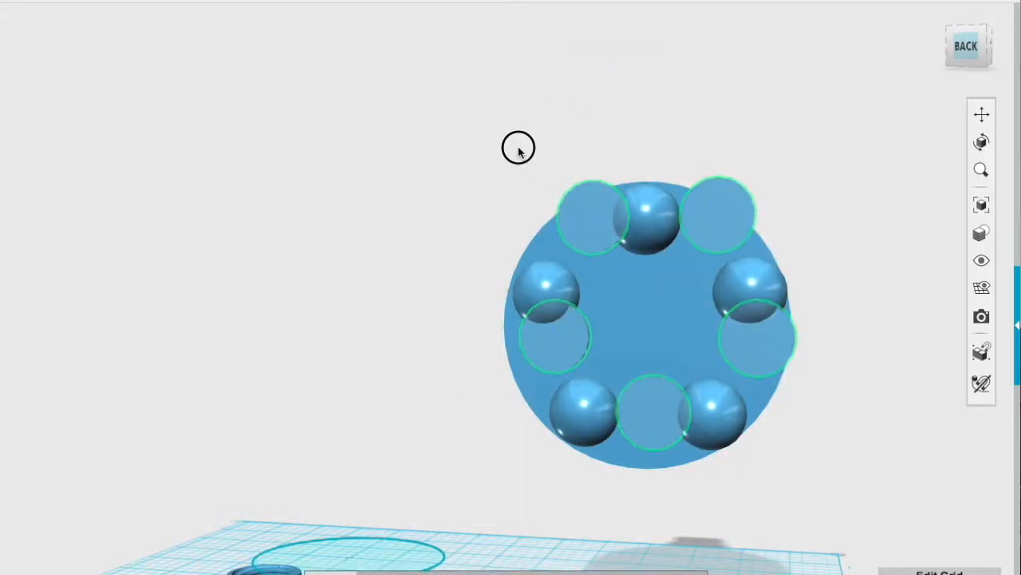
pyautogui.click(431, 198)
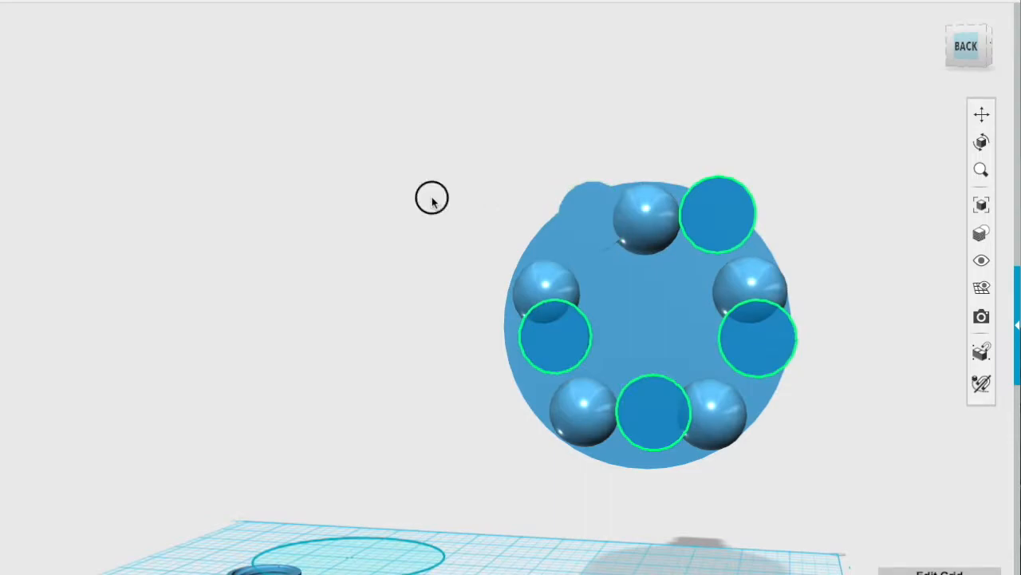
pyautogui.click(744, 228)
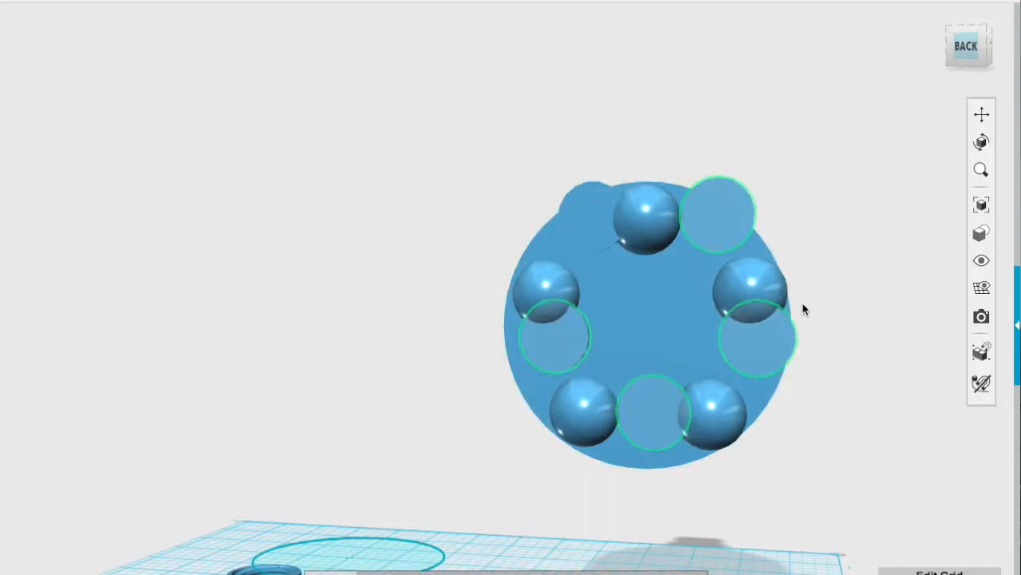
pyautogui.moveTo(596, 22)
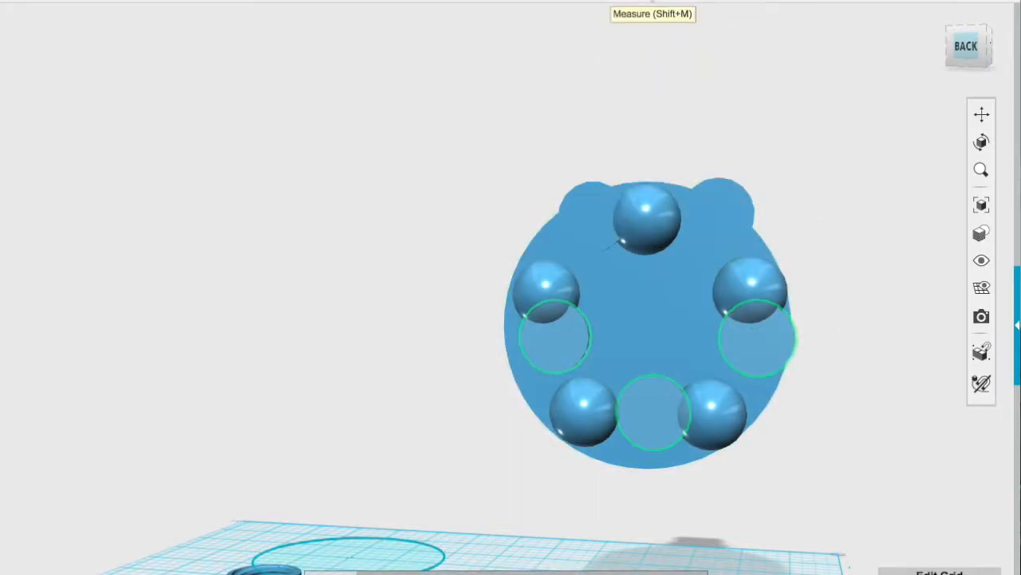
pyautogui.moveTo(606, 7)
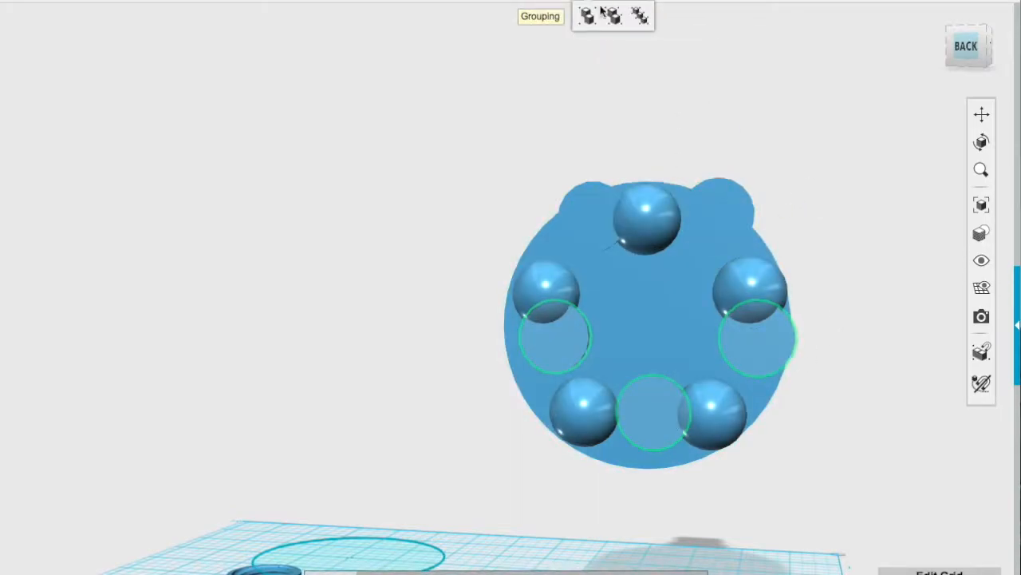
pyautogui.click(642, 17)
# - Ungroup the remaining nested hemispheres so that each one is a separate object
pyautogui.moveTo(670, 426); pyautogui.dragTo(604, 198)
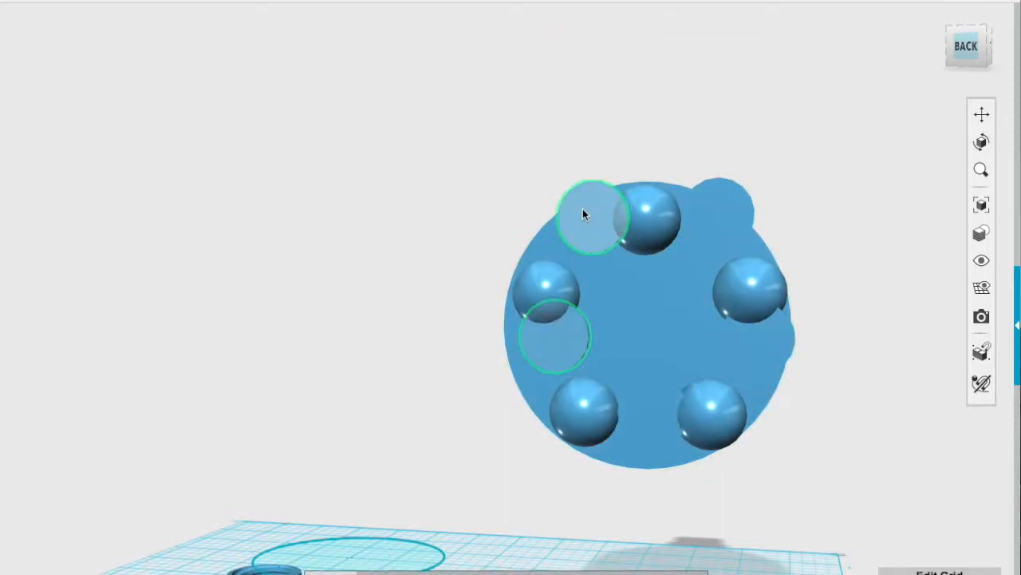
pyautogui.moveTo(622, 16)
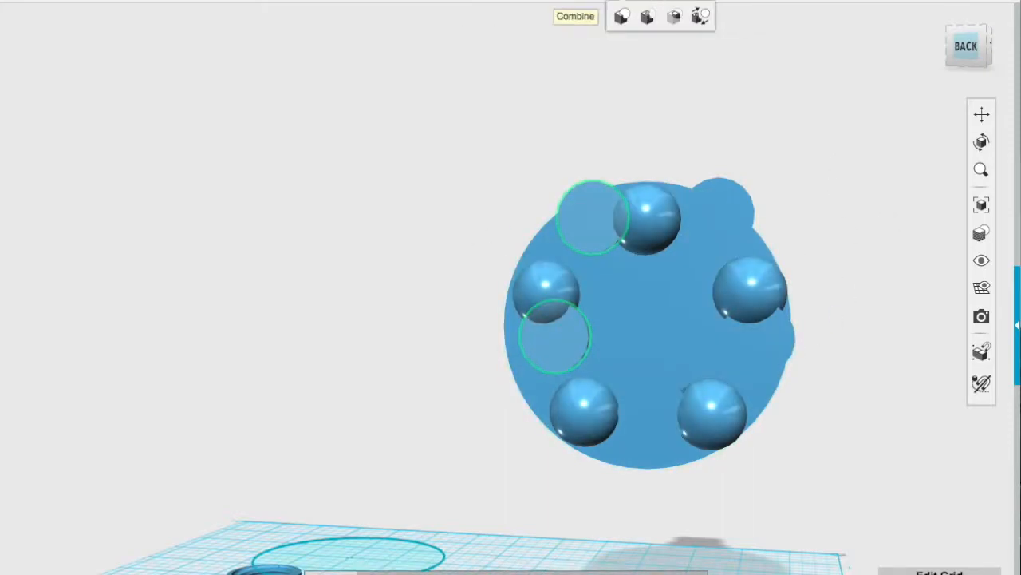
pyautogui.moveTo(588, 16)
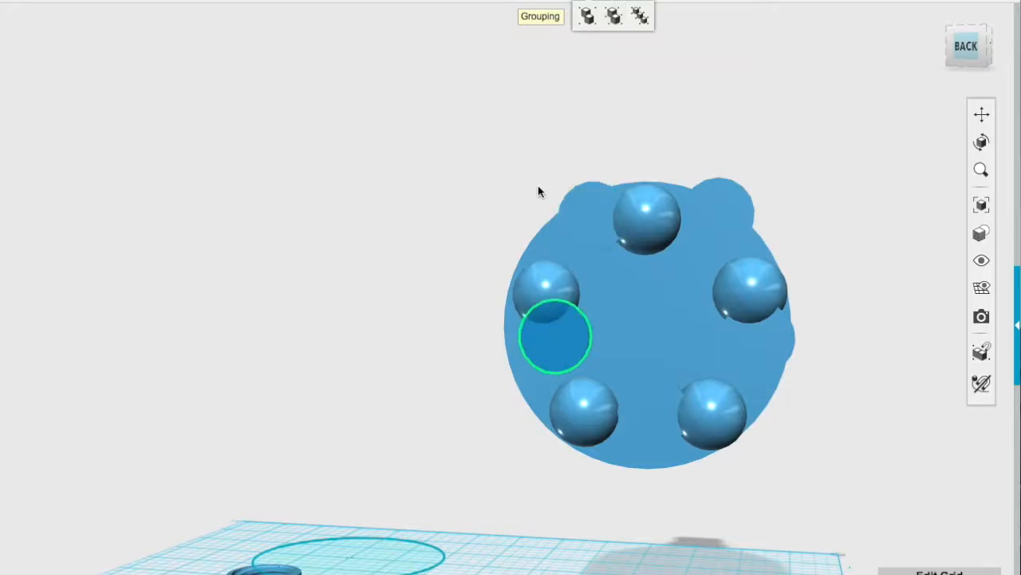
pyautogui.click(560, 333)
pyautogui.moveTo(635, 1)
pyautogui.click(618, 18)
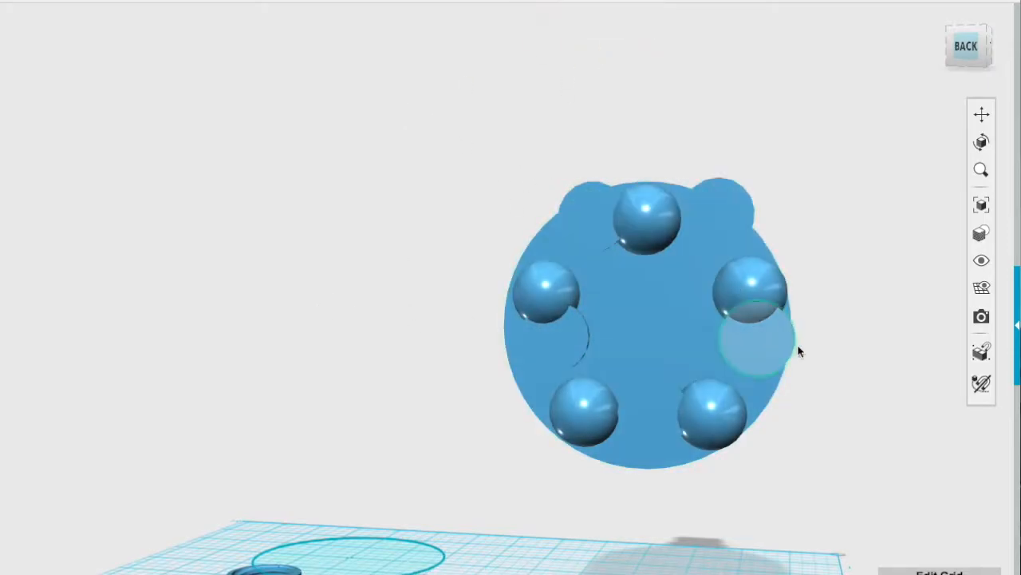
# - Try to move the upper-left flipped hemisphere down and outward between its neighbouring feet
pyautogui.moveTo(383, 202); pyautogui.dragTo(394, 199, button='right')
pyautogui.click(399, 569)
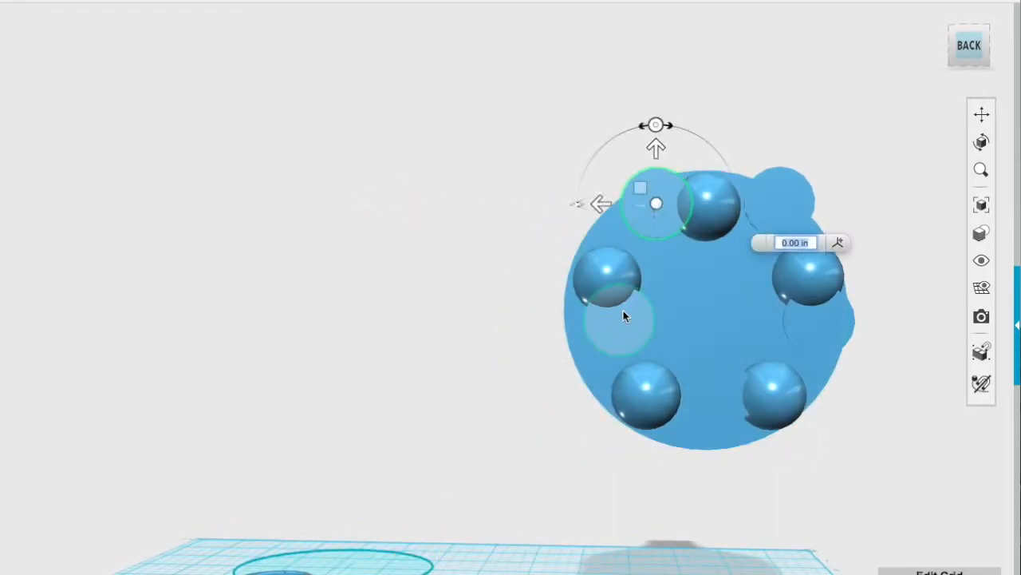
pyautogui.moveTo(656, 205); pyautogui.dragTo(644, 217)
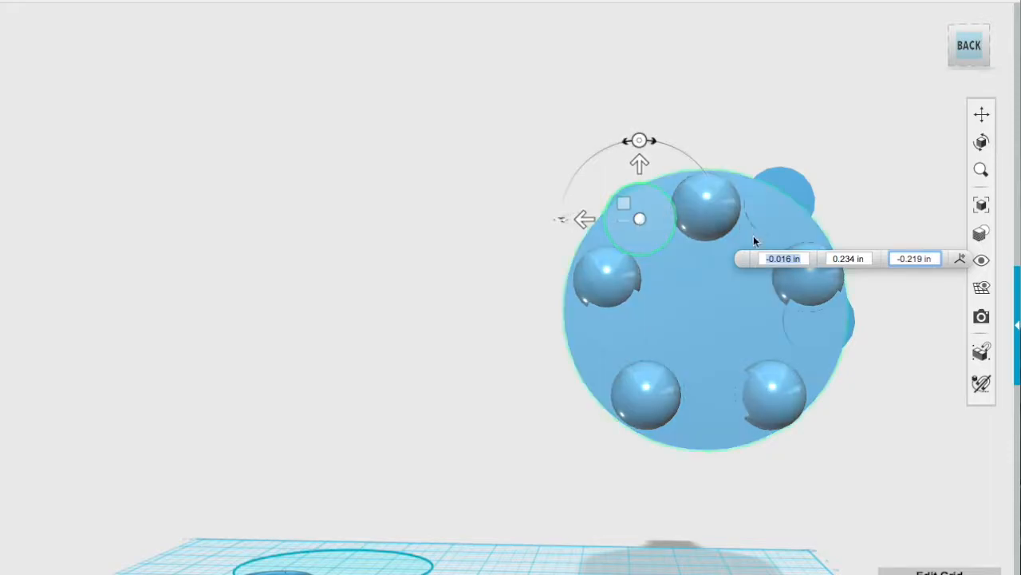
pyautogui.click(619, 330)
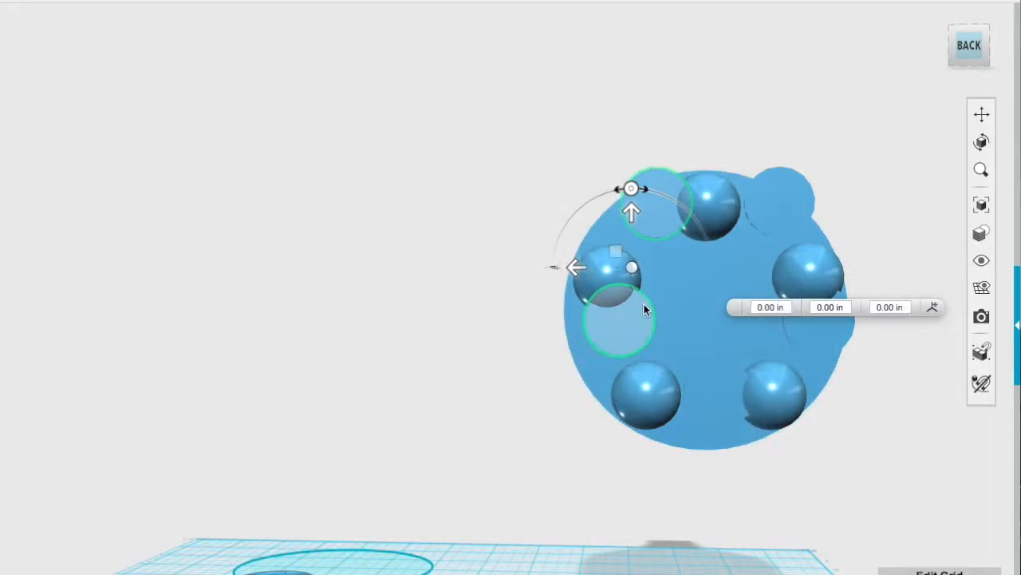
pyautogui.click(498, 366)
# - Move the lower-left flipped hemisphere about 0.33 in down and the bottom one about 0.31 in down, between the feet
pyautogui.click(627, 321)
pyautogui.moveTo(620, 319); pyautogui.dragTo(609, 339)
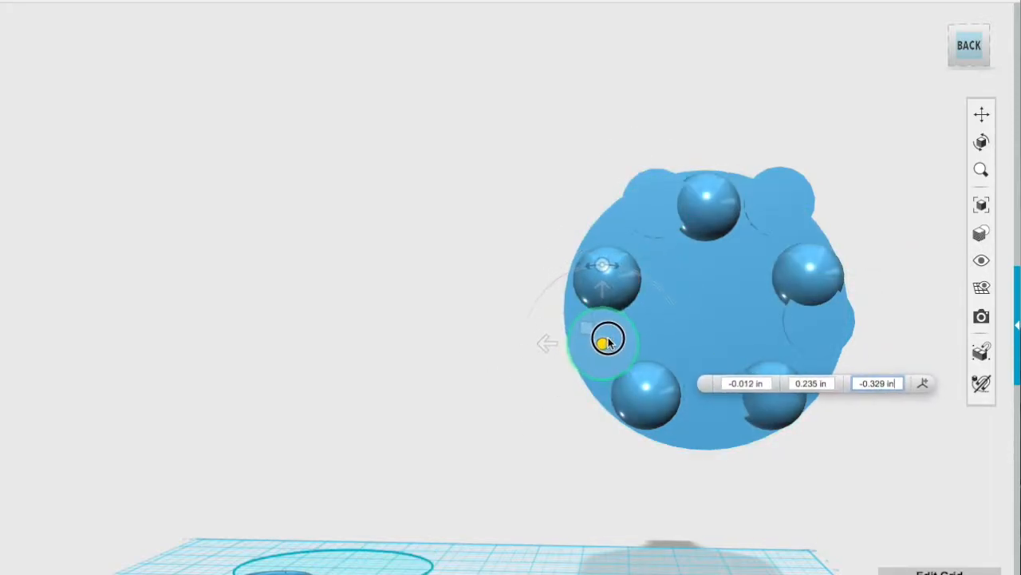
pyautogui.click(536, 373)
pyautogui.click(710, 409)
pyautogui.press('m')
pyautogui.moveTo(719, 389); pyautogui.dragTo(715, 410)
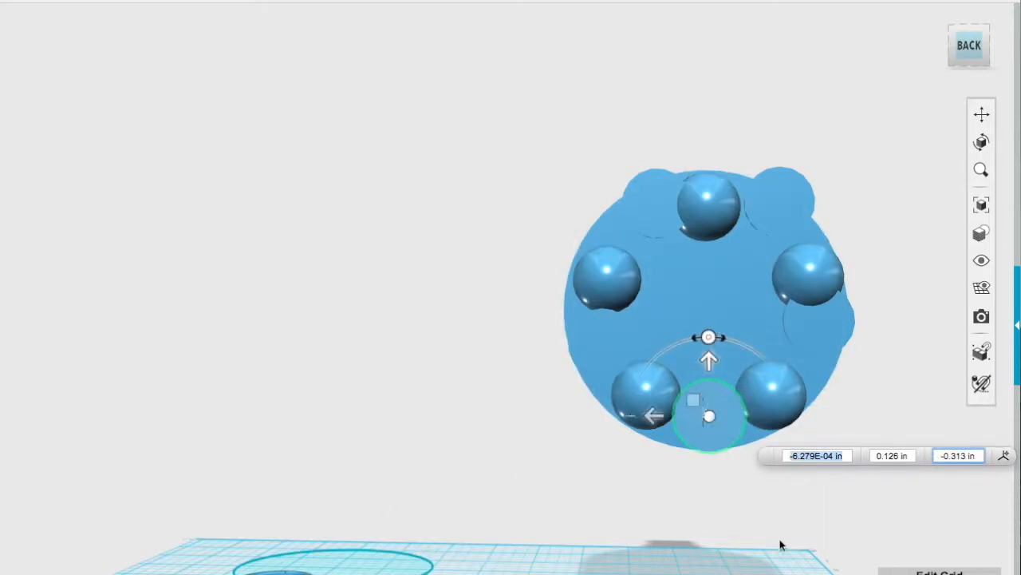
pyautogui.moveTo(781, 545); pyautogui.dragTo(820, 532, button='right')
# - Move the lower-right flipped hemisphere about 0.33 in down and shift the upper-right one down inside the base's edge
pyautogui.click(353, 573)
pyautogui.moveTo(770, 340); pyautogui.dragTo(764, 363)
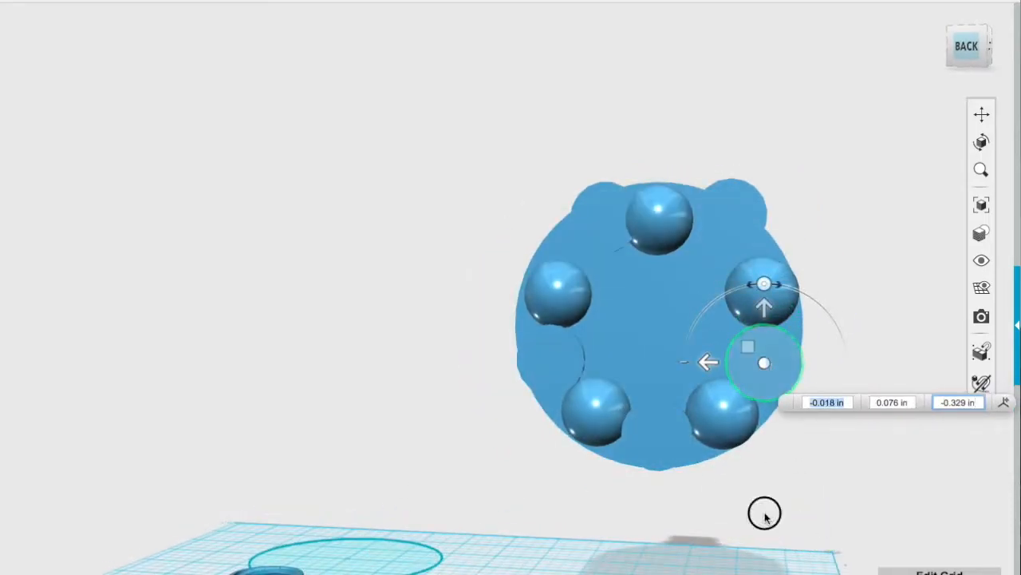
pyautogui.click(764, 513)
pyautogui.click(729, 214)
pyautogui.click(353, 573)
pyautogui.moveTo(731, 214); pyautogui.dragTo(723, 228)
# - Nudge the lower-right flipped hemisphere between its neighbouring feet and select the bottom one for moving
pyautogui.click(778, 367)
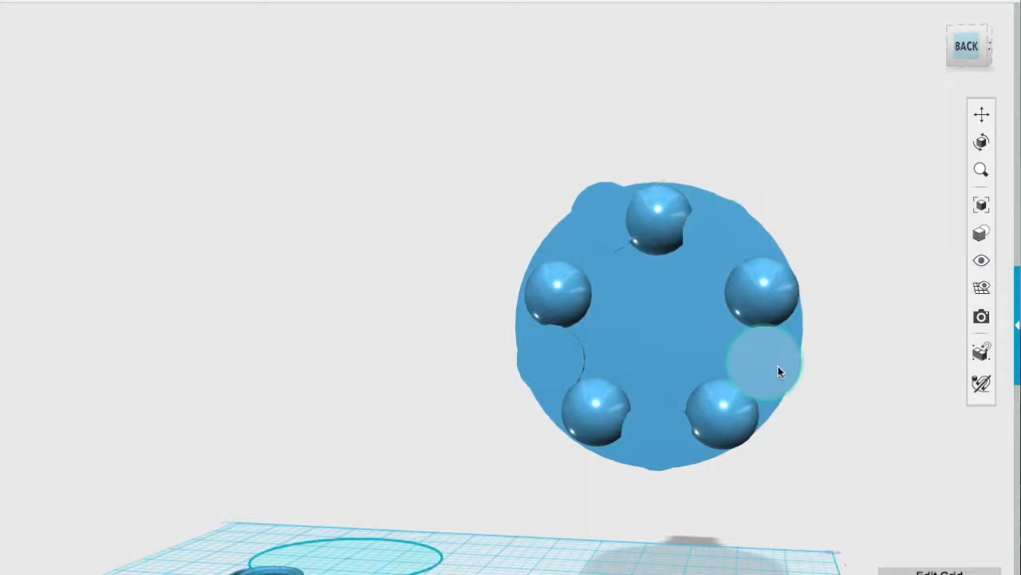
pyautogui.moveTo(758, 549); pyautogui.dragTo(764, 529, button='right')
pyautogui.click(353, 573)
pyautogui.moveTo(780, 341); pyautogui.dragTo(777, 345)
pyautogui.click(672, 420)
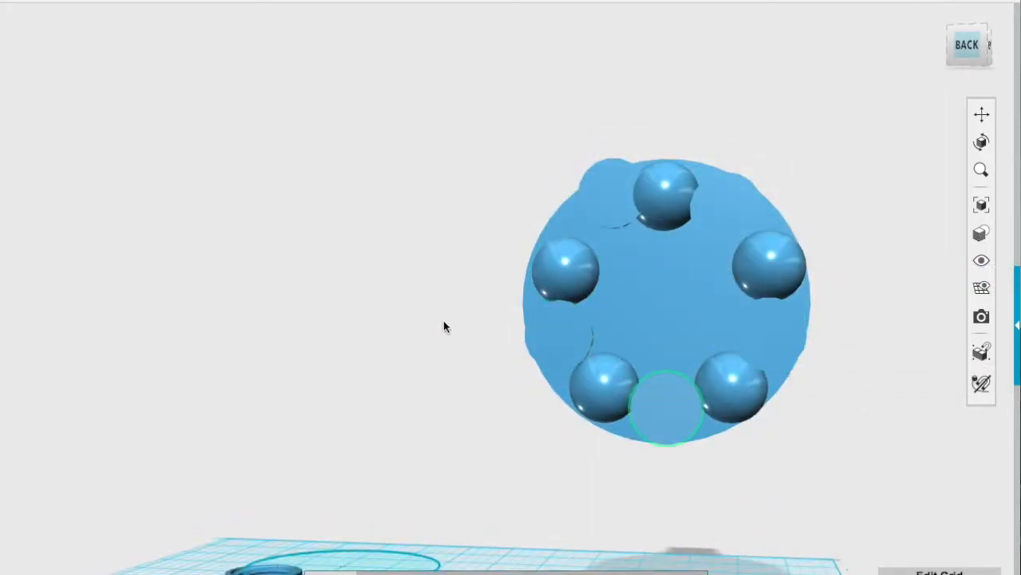
pyautogui.click(353, 573)
pyautogui.moveTo(758, 527); pyautogui.dragTo(771, 520, button='right')
# - Try to shift the upper-left flipped hemisphere down inside the base's edge
pyautogui.click(652, 211)
pyautogui.click(353, 573)
pyautogui.moveTo(652, 214); pyautogui.dragTo(642, 233)
pyautogui.click(583, 353)
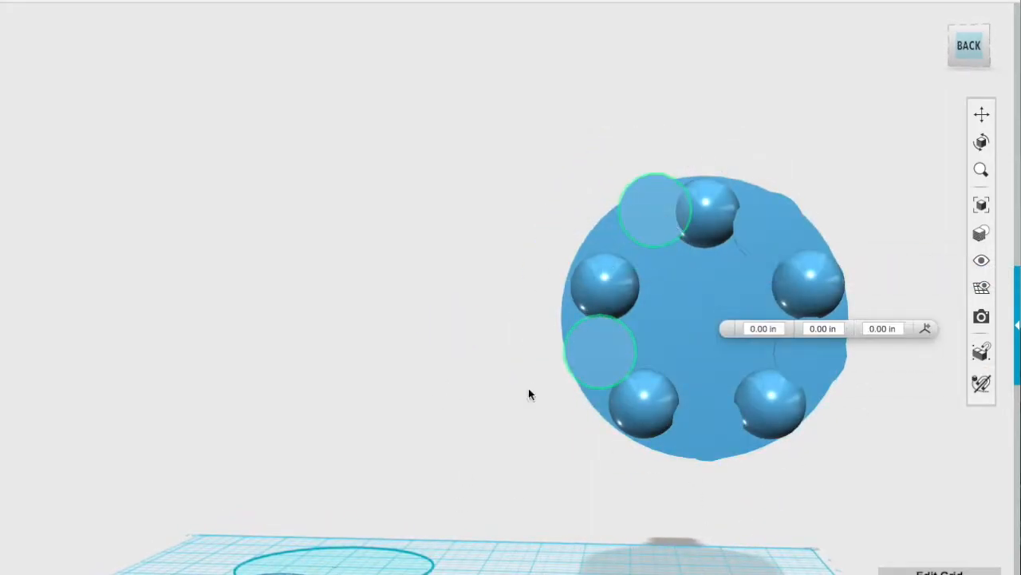
pyautogui.click(445, 401)
# - Raise the bottom flipped hemisphere about 0.05 in so it stays within the base's edge
pyautogui.click(590, 355)
pyautogui.click(387, 573)
pyautogui.click(353, 573)
pyautogui.moveTo(604, 349); pyautogui.dragTo(709, 427)
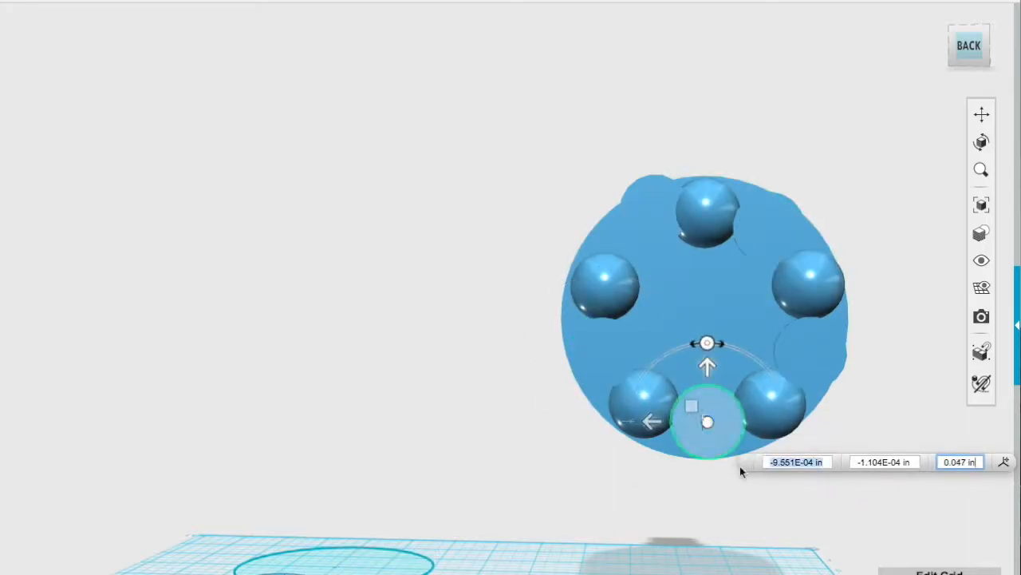
pyautogui.click(767, 511)
# - Shift the lower-right flipped hemisphere slightly inward from the base's edge
pyautogui.moveTo(766, 511); pyautogui.dragTo(756, 511, button='right')
pyautogui.click(781, 359)
pyautogui.click(352, 573)
pyautogui.moveTo(777, 356); pyautogui.dragTo(773, 353)
pyautogui.click(547, 520)
# - Move the upper-left flipped hemisphere about 0.24 in sideways and 0.17 in down, between its neighbouring feet
pyautogui.moveTo(546, 521); pyautogui.dragTo(613, 271, button='right')
pyautogui.click(624, 248)
pyautogui.moveTo(627, 247); pyautogui.dragTo(612, 251)
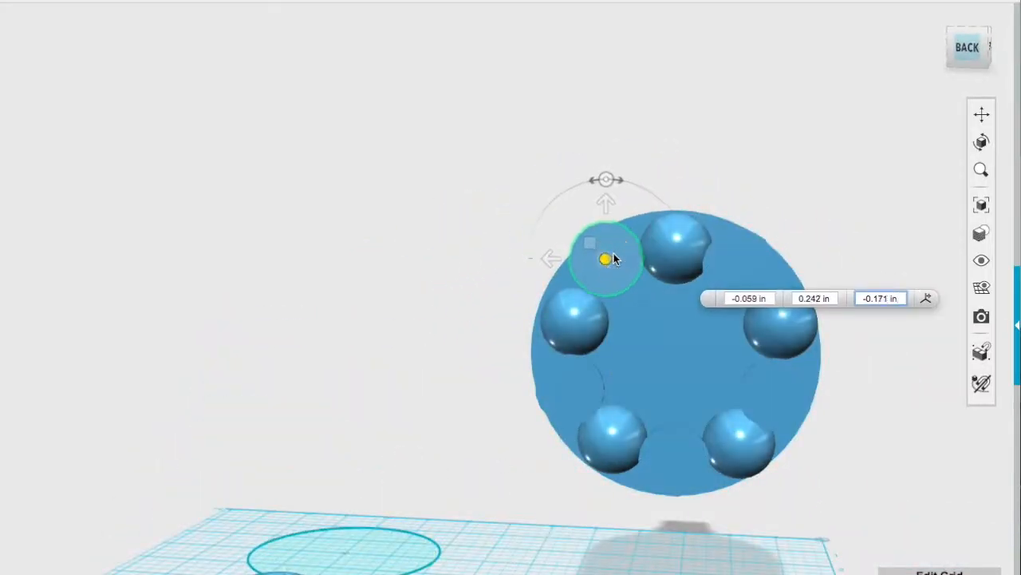
pyautogui.moveTo(739, 269); pyautogui.dragTo(826, 187, button='right')
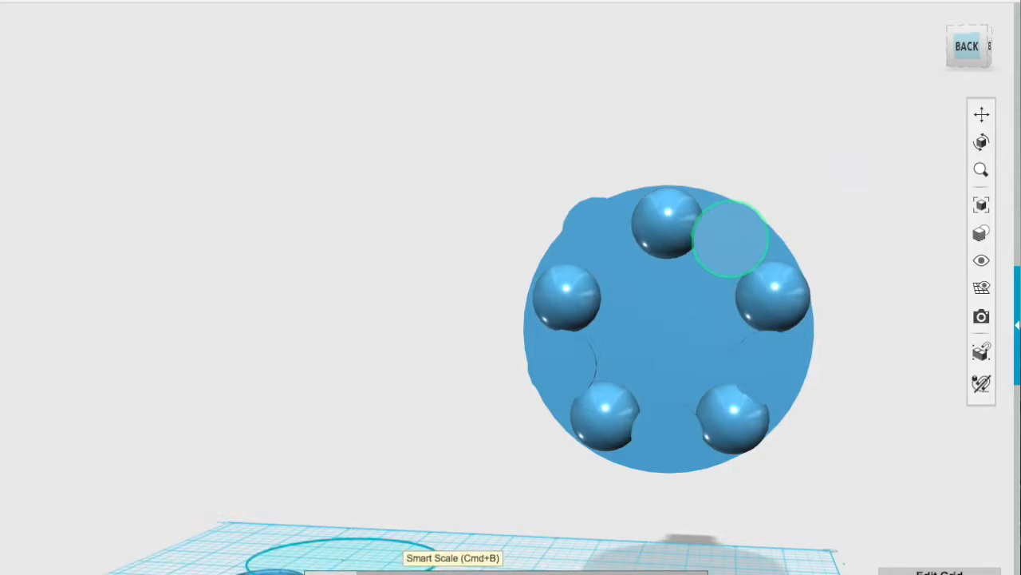
# - Move the upper-left flipped hemisphere about 0.09 in and 0.03 in so it sits inside the base's edge
pyautogui.write('2')
pyautogui.press('BackSpace')
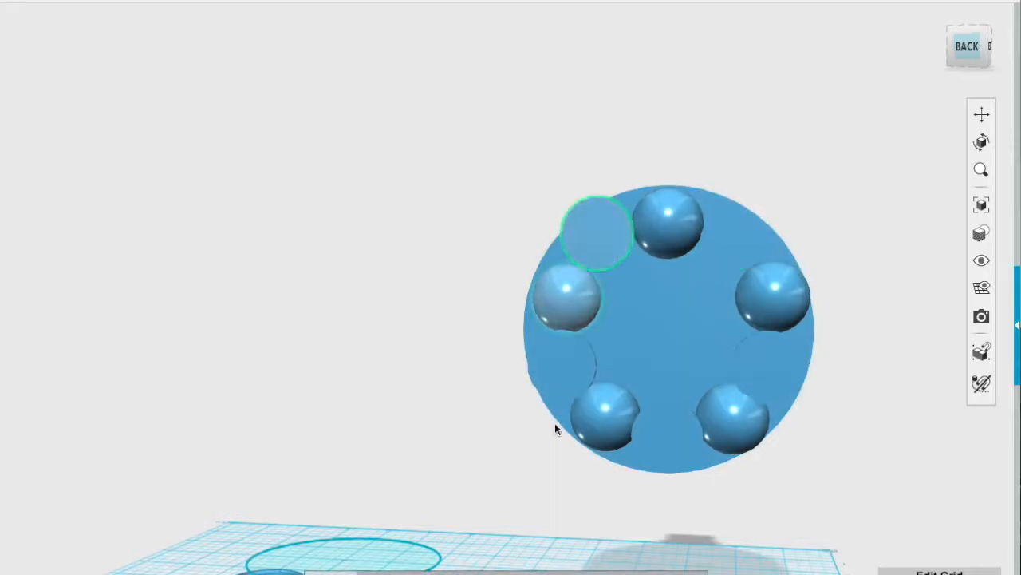
pyautogui.press('Return')
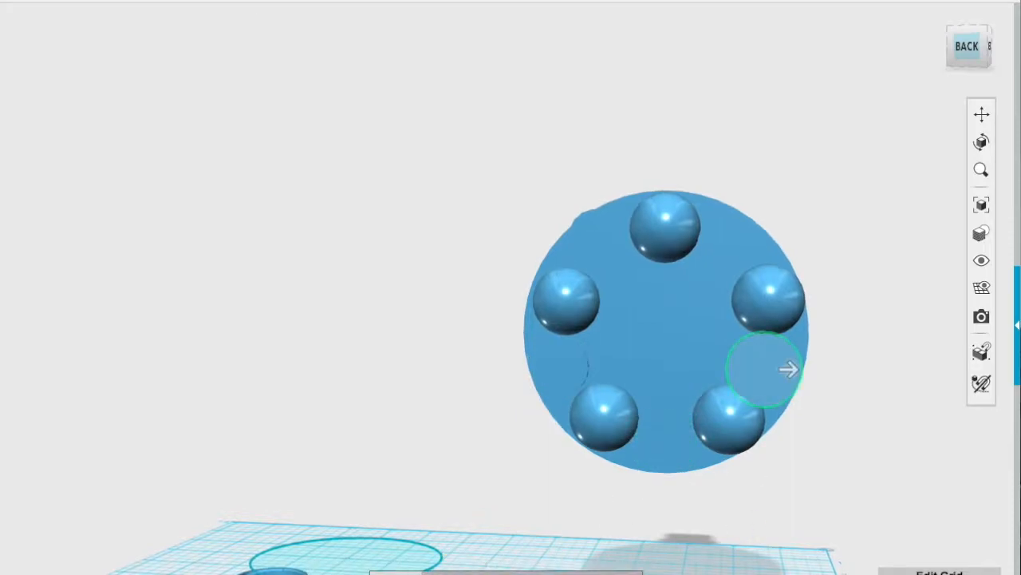
pyautogui.click(620, 232)
pyautogui.moveTo(620, 232); pyautogui.dragTo(621, 231)
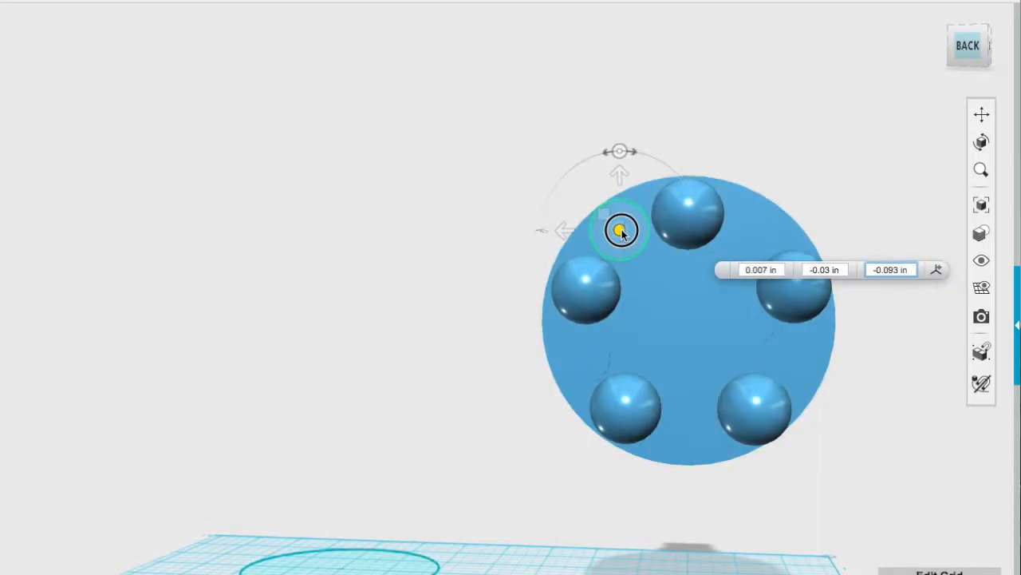
# - Extrude the circle beside the bottle upward and round its upper edge into a dome
pyautogui.moveTo(462, 387); pyautogui.dragTo(648, 386, button='right')
pyautogui.click(383, 518)
pyautogui.click(501, 561)
pyautogui.moveTo(351, 502); pyautogui.dragTo(353, 466)
pyautogui.moveTo(413, 465); pyautogui.dragTo(370, 435, button='right')
pyautogui.moveTo(500, 438)
pyautogui.mouseDown()
pyautogui.moveTo(463, 435)
pyautogui.moveTo(417, 479)
pyautogui.moveTo(460, 444)
pyautogui.moveTo(495, 450)
pyautogui.mouseUp()
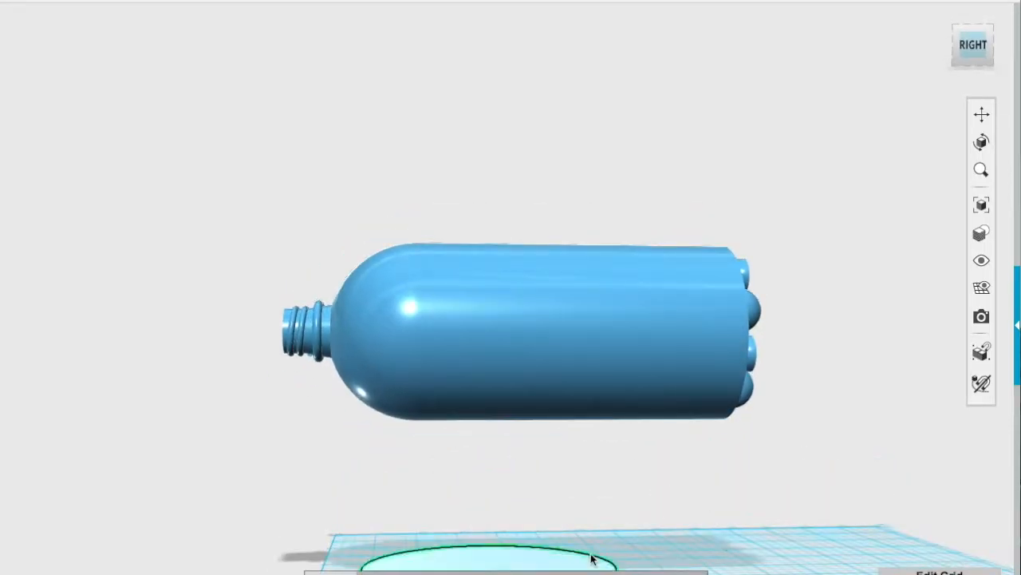
pyautogui.click(592, 560)
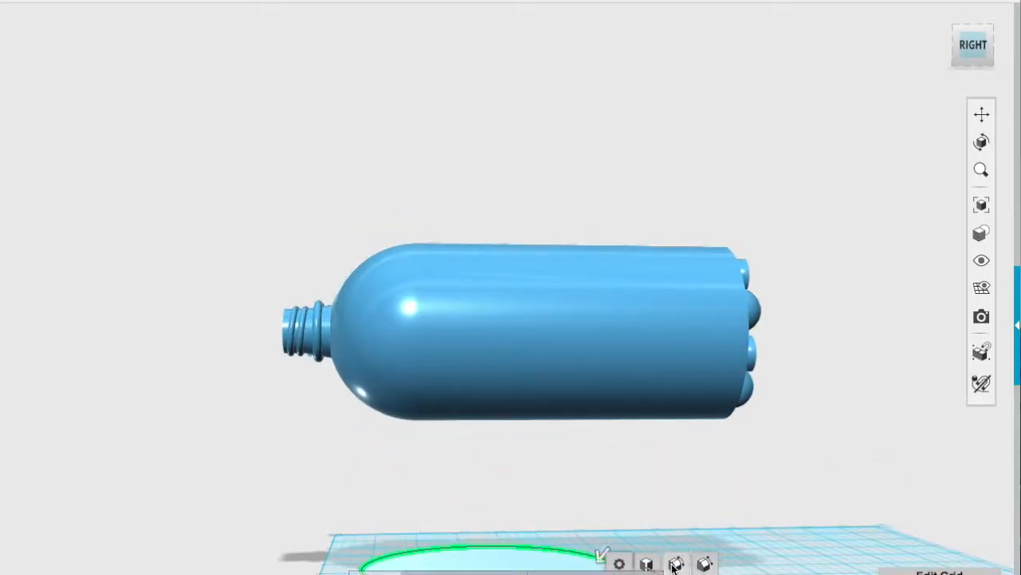
pyautogui.moveTo(600, 554)
pyautogui.mouseDown()
pyautogui.moveTo(588, 532)
pyautogui.moveTo(467, 520)
pyautogui.mouseUp()
pyautogui.moveTo(467, 521); pyautogui.dragTo(515, 524, button='right')
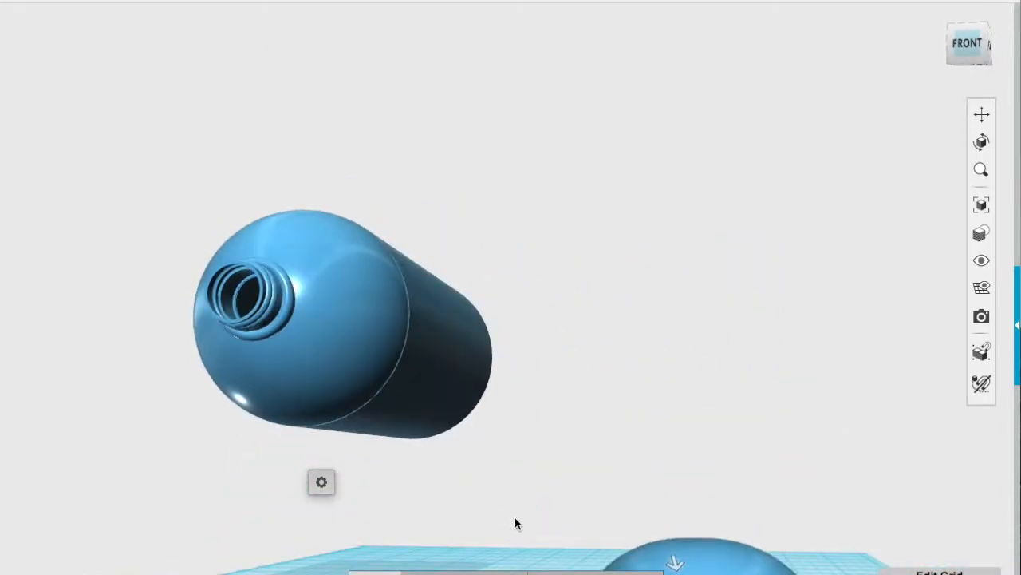
pyautogui.press('Escape')
# - Delete the flipped hemispheres sunk into the bottle's base between the feet
pyautogui.moveTo(806, 448); pyautogui.dragTo(600, 369, button='right')
pyautogui.click(677, 312)
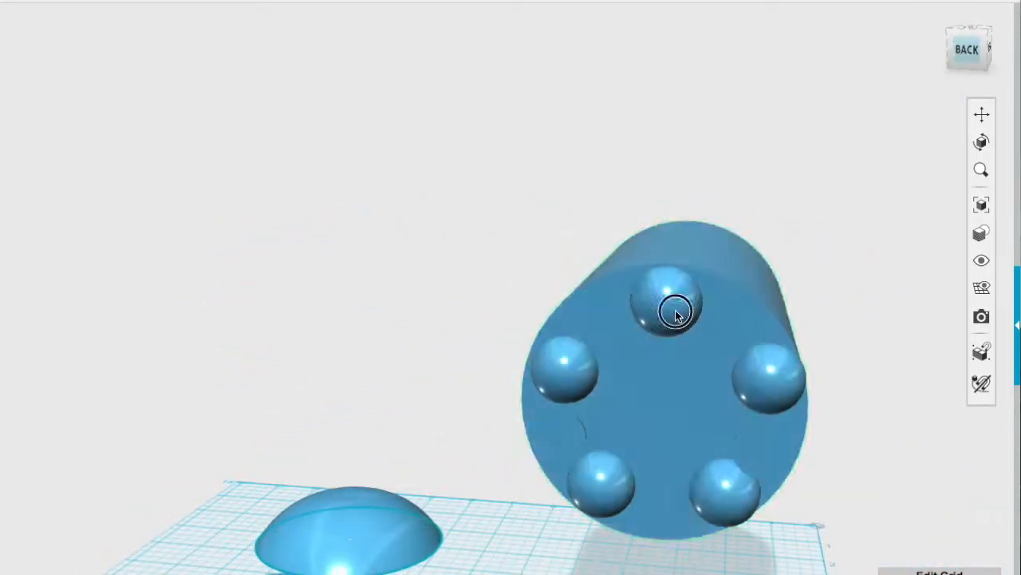
pyautogui.click(502, 314)
pyautogui.click(792, 380)
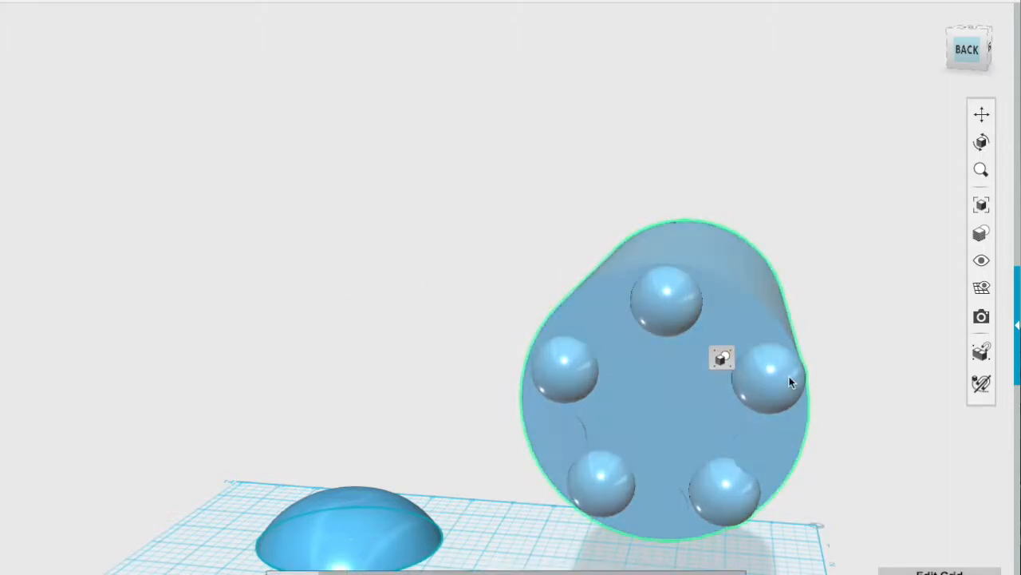
pyautogui.click(905, 453)
pyautogui.click(739, 329)
pyautogui.press('Delete')
pyautogui.click(762, 449)
pyautogui.press('Delete')
pyautogui.click(563, 424)
pyautogui.press('Delete')
# - Delete the hemispherical feet from the bottle's base and the dome beside the bottle
pyautogui.click(562, 371)
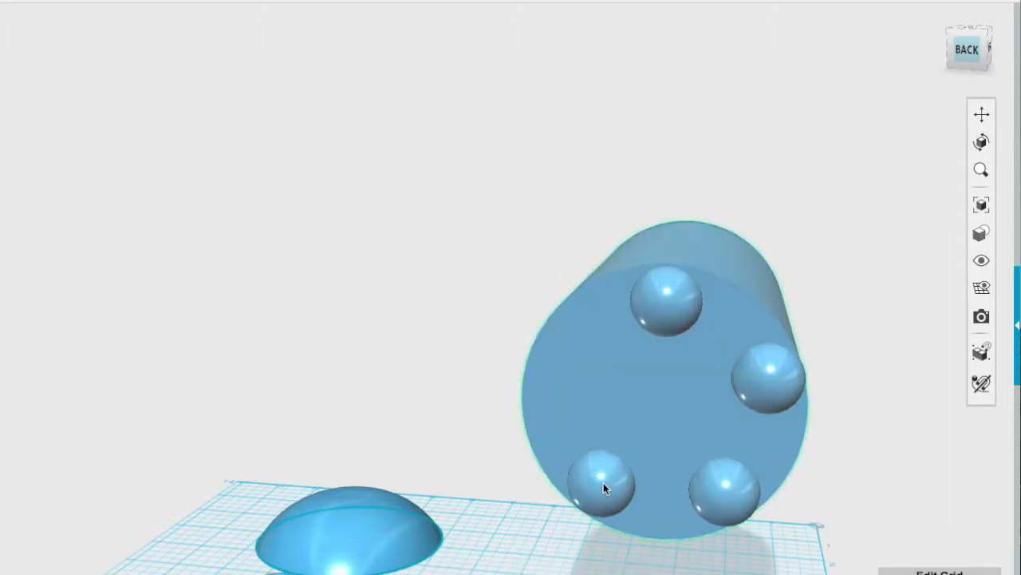
pyautogui.click(769, 375)
pyautogui.press('Delete')
pyautogui.click(665, 299)
pyautogui.press('Delete')
pyautogui.click(612, 483)
pyautogui.press('Delete')
pyautogui.click(731, 477)
pyautogui.press('Delete')
pyautogui.click(382, 510)
pyautogui.press('Delete')
pyautogui.moveTo(507, 553); pyautogui.dragTo(523, 568, button='right')
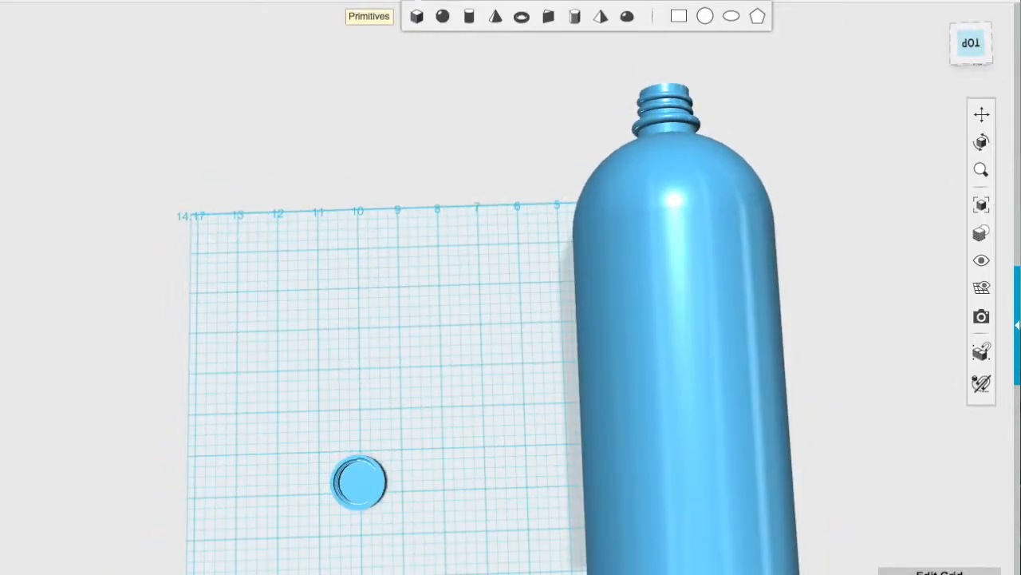
# - Place a circle about 4 in across on the grid and a 1.5 in circle centred on its edge
pyautogui.click(360, 328)
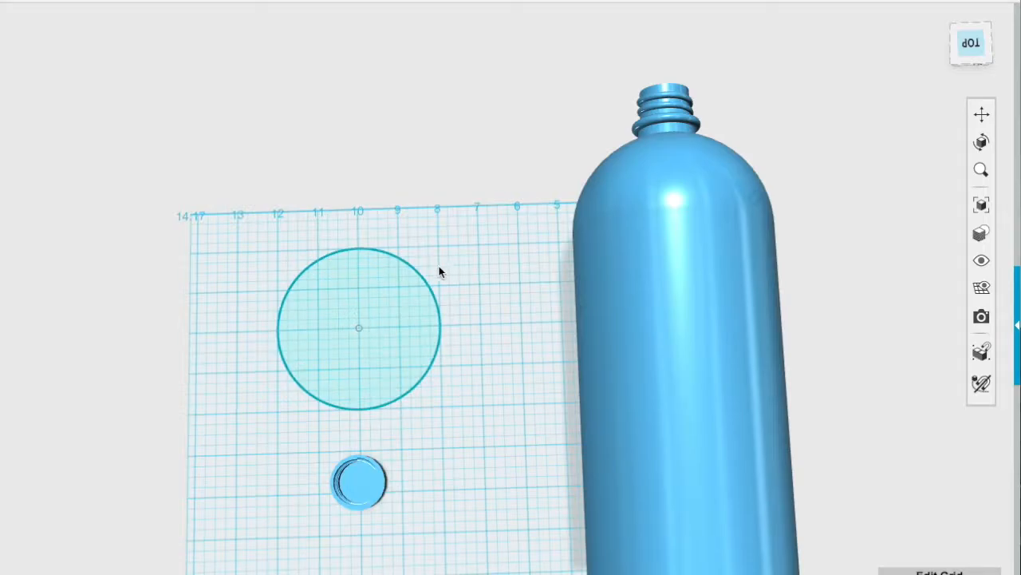
pyautogui.click(704, 16)
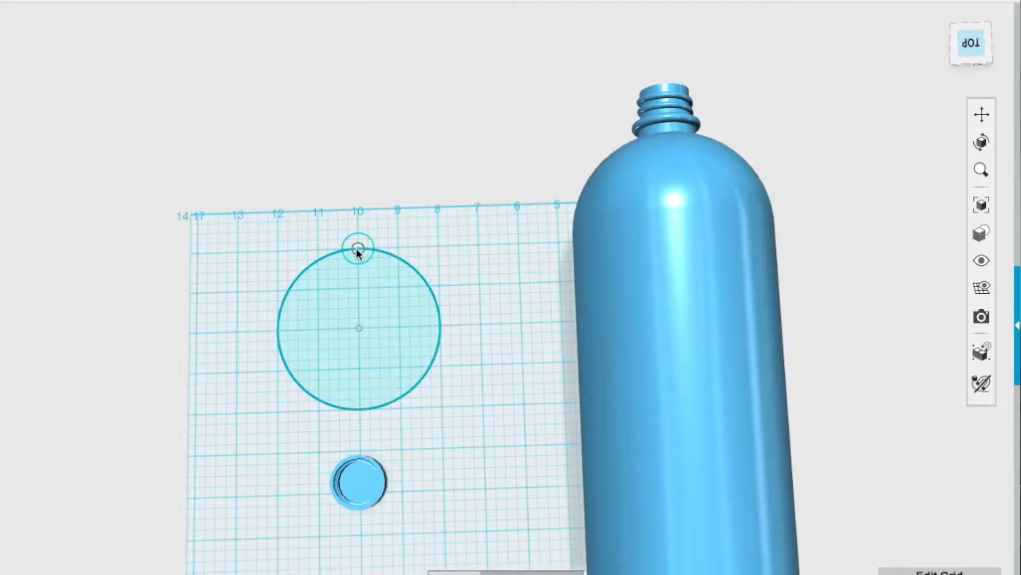
pyautogui.click(356, 248)
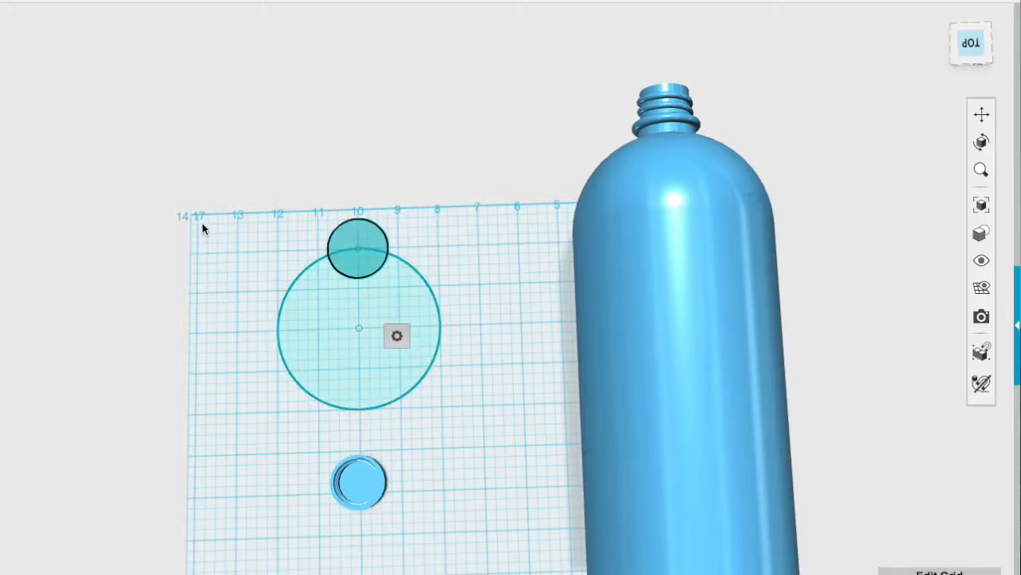
pyautogui.moveTo(199, 223); pyautogui.dragTo(210, 203, button='right')
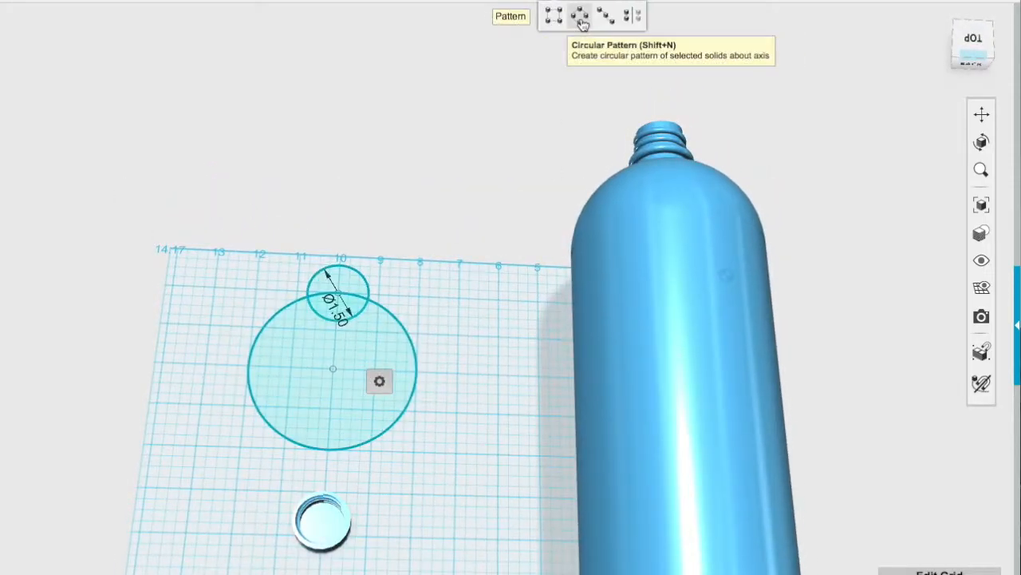
# - Try to create a circular pattern of the 1.5 in circle around the large circle's centre
pyautogui.click(579, 16)
pyautogui.moveTo(269, 339)
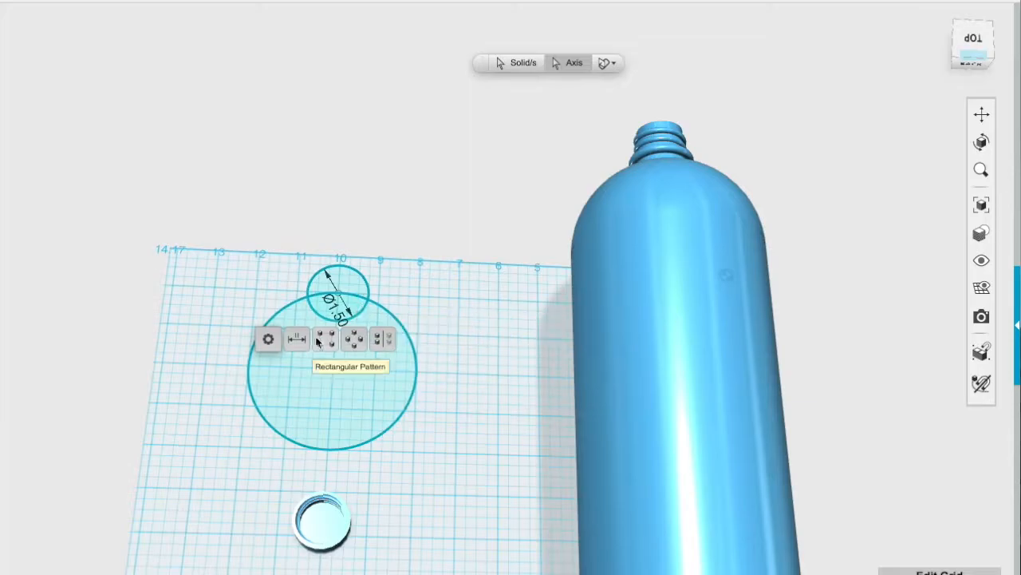
pyautogui.click(351, 339)
pyautogui.click(361, 275)
pyautogui.click(622, 63)
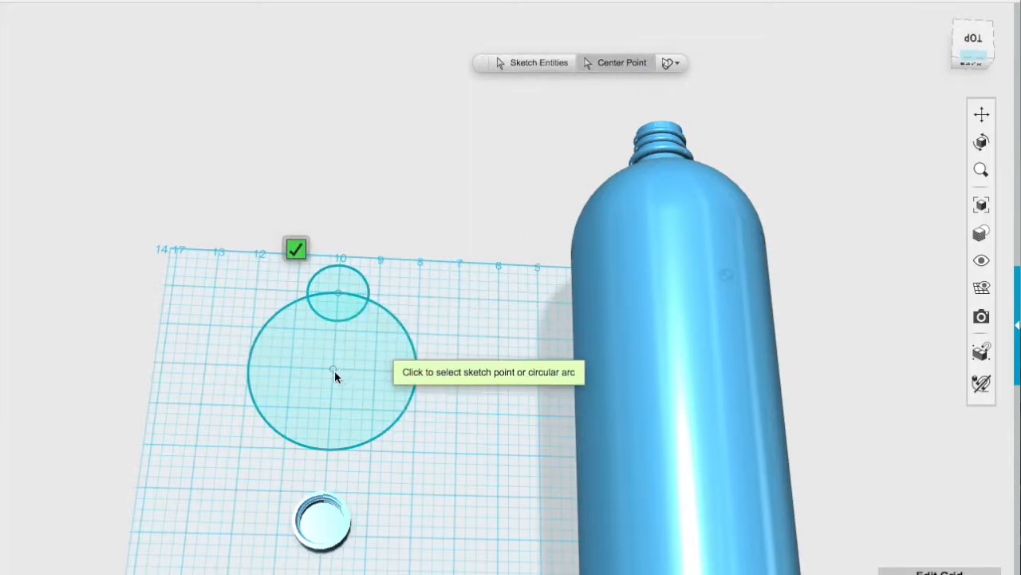
pyautogui.click(333, 370)
pyautogui.click(538, 63)
pyautogui.click(344, 321)
pyautogui.press('Escape')
# - Try a circular pattern of the small circle about its own centre with a count of 8, and remove the small circle
pyautogui.moveTo(402, 335)
pyautogui.click(474, 342)
pyautogui.click(333, 369)
pyautogui.click(539, 63)
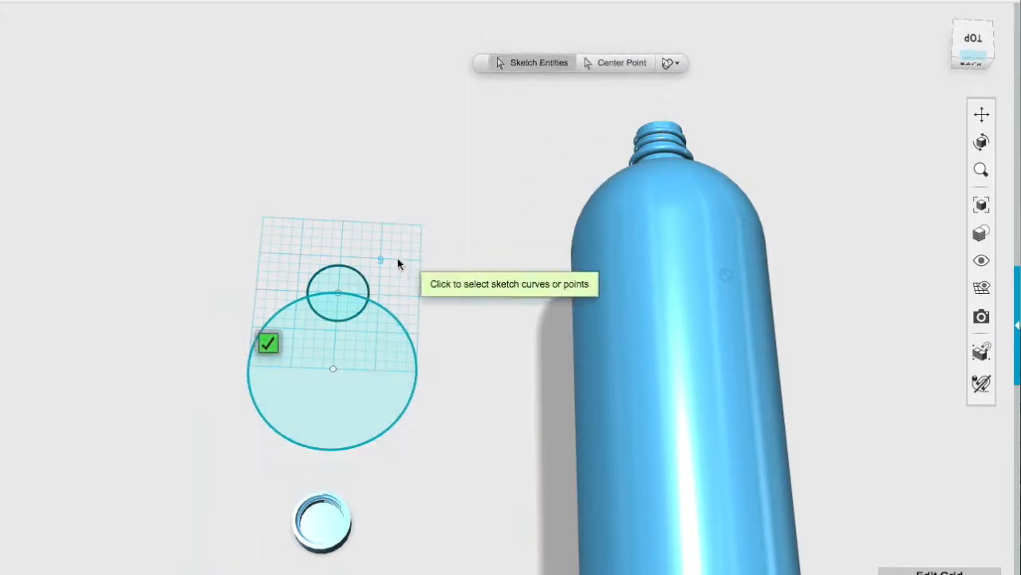
pyautogui.click(364, 277)
pyautogui.click(364, 278)
pyautogui.click(621, 63)
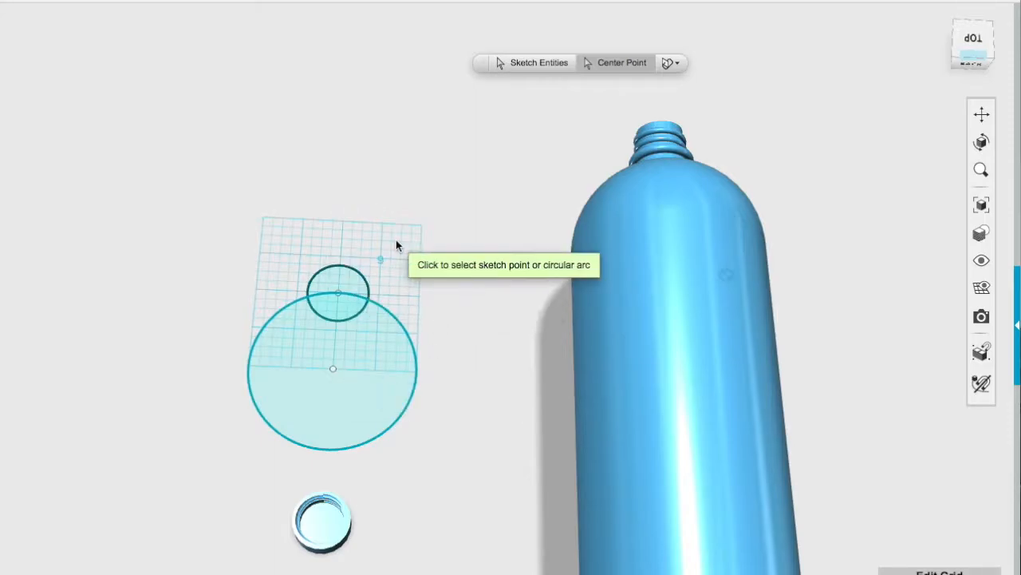
pyautogui.click(342, 292)
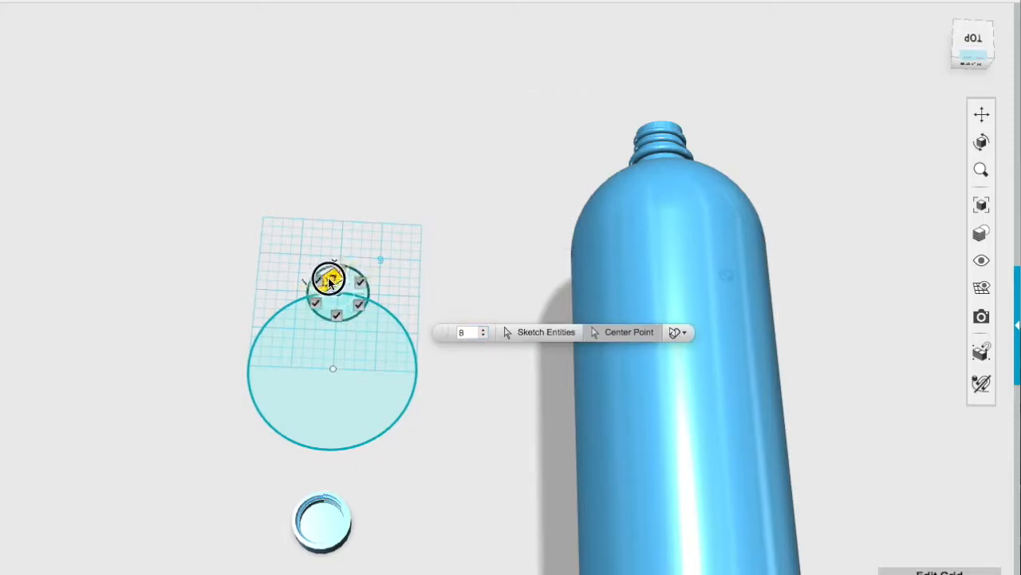
pyautogui.press('Escape')
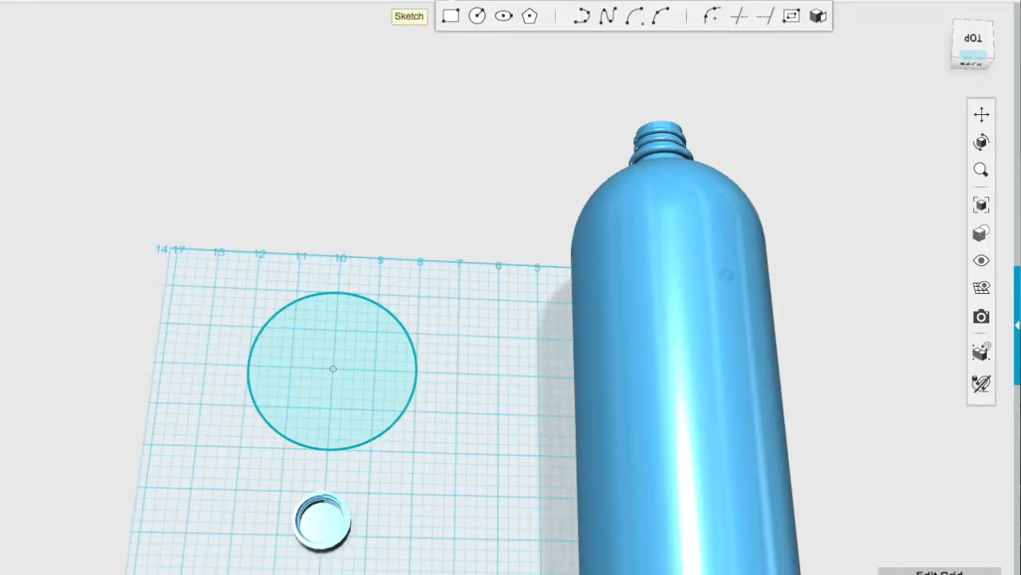
# - Try a 0.75 in circle centred on the large circle's edge within the same sketch, and delete it
pyautogui.click(339, 293)
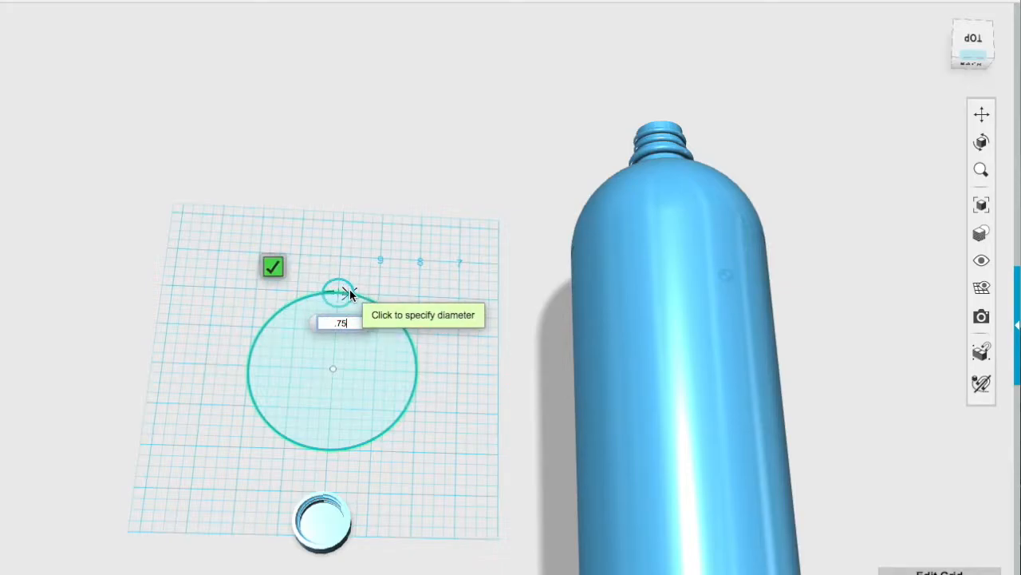
pyautogui.click(407, 260)
pyautogui.scroll(5, 263, 250)
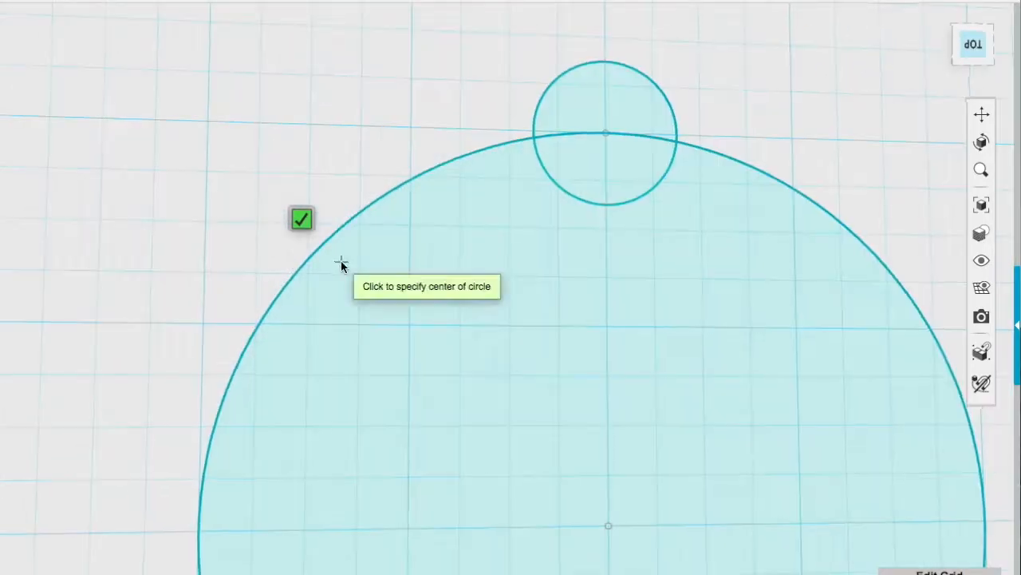
pyautogui.scroll(-3, 339, 266)
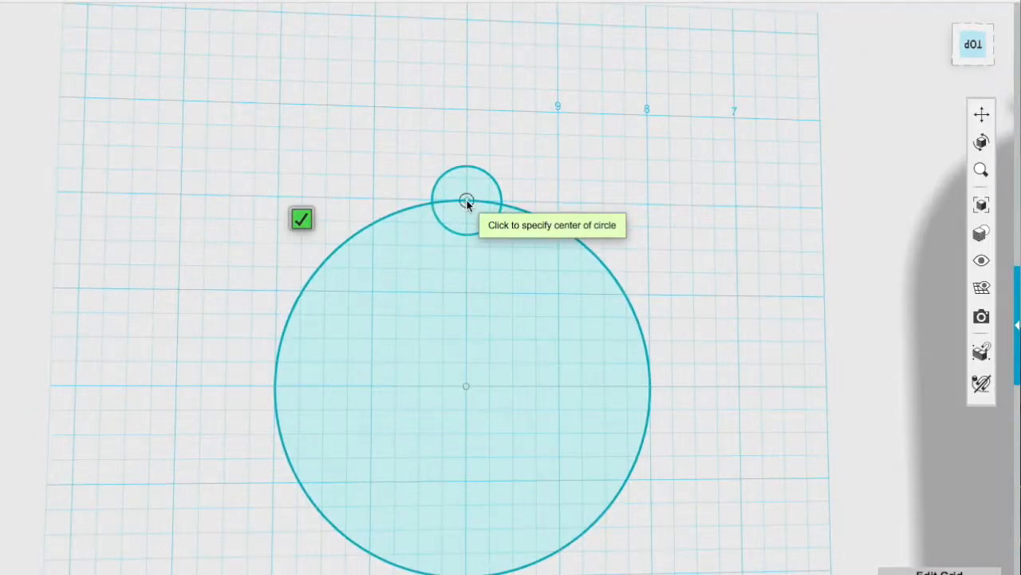
pyautogui.press('Escape')
pyautogui.click(479, 177)
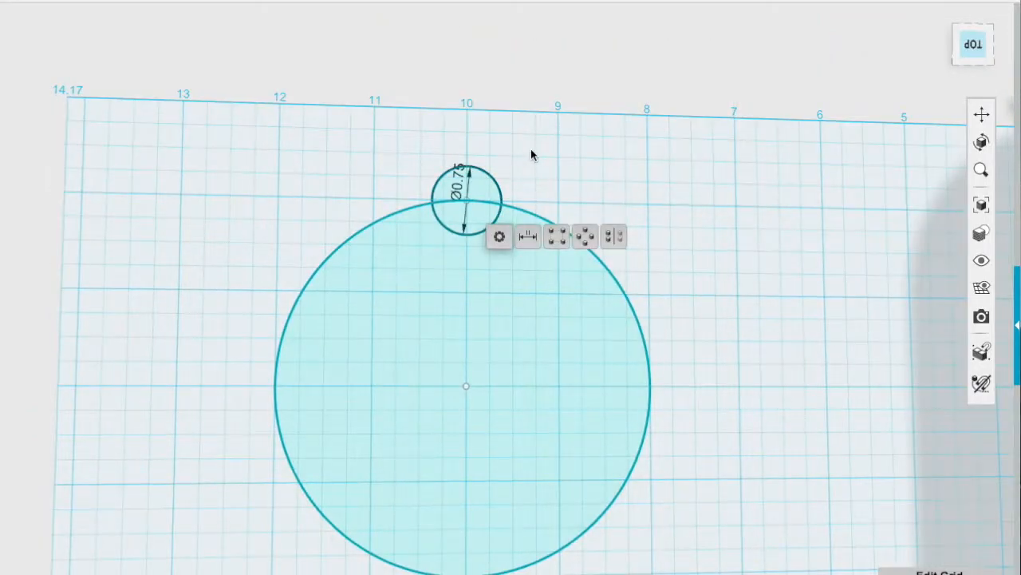
pyautogui.press('Delete')
# - Sketch a 1.5 in diameter circle centred on the large circle's edge, in the same sketch
pyautogui.click(471, 16)
pyautogui.click(470, 205)
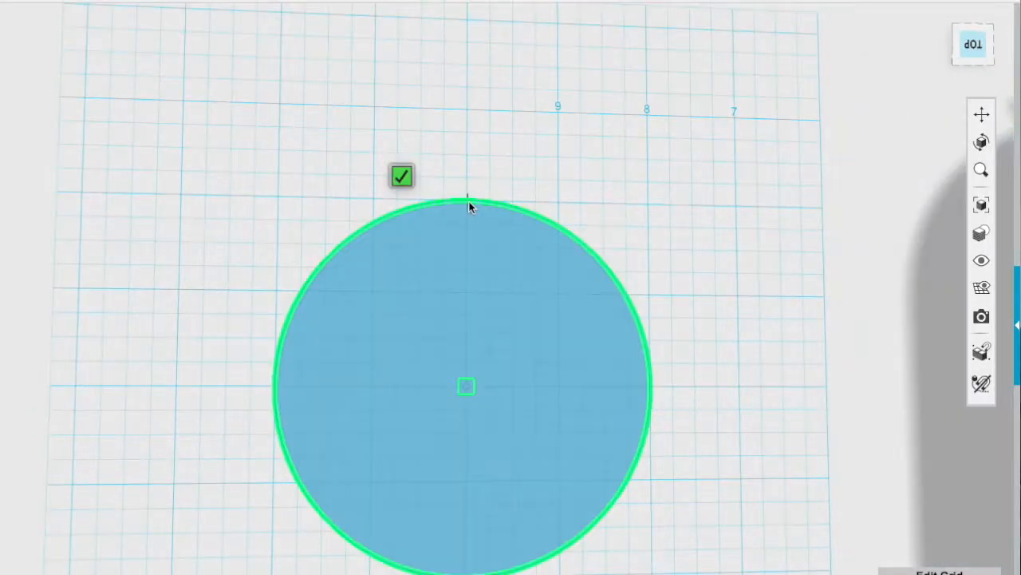
pyautogui.click(467, 199)
pyautogui.write('1.5')
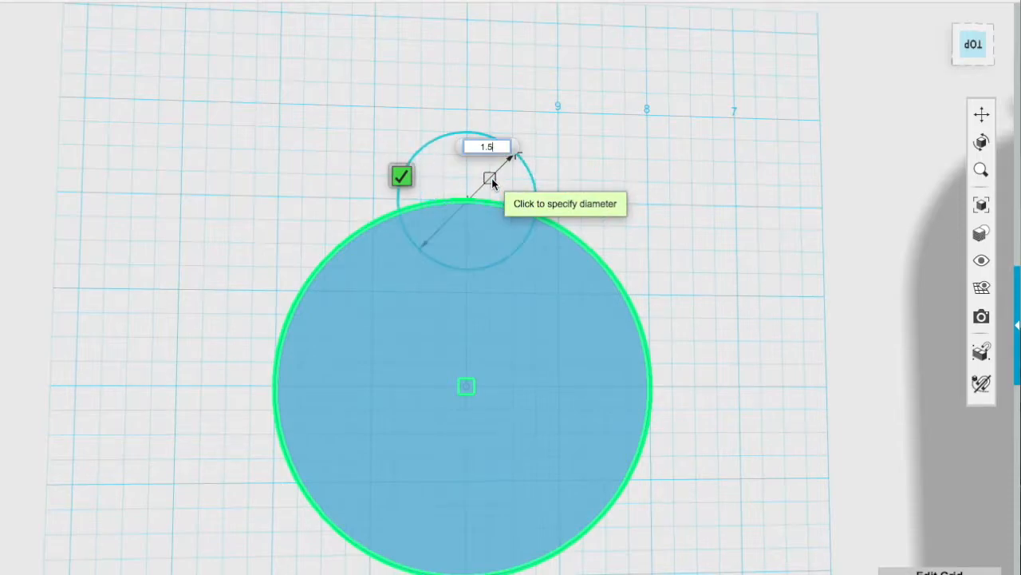
pyautogui.press('Return')
pyautogui.press('Escape')
# - Circular-pattern the 1.5 in circle around the large circle's centre with a count of 5
pyautogui.click(504, 142)
pyautogui.moveTo(534, 211)
pyautogui.click(620, 218)
pyautogui.click(618, 63)
pyautogui.click(466, 385)
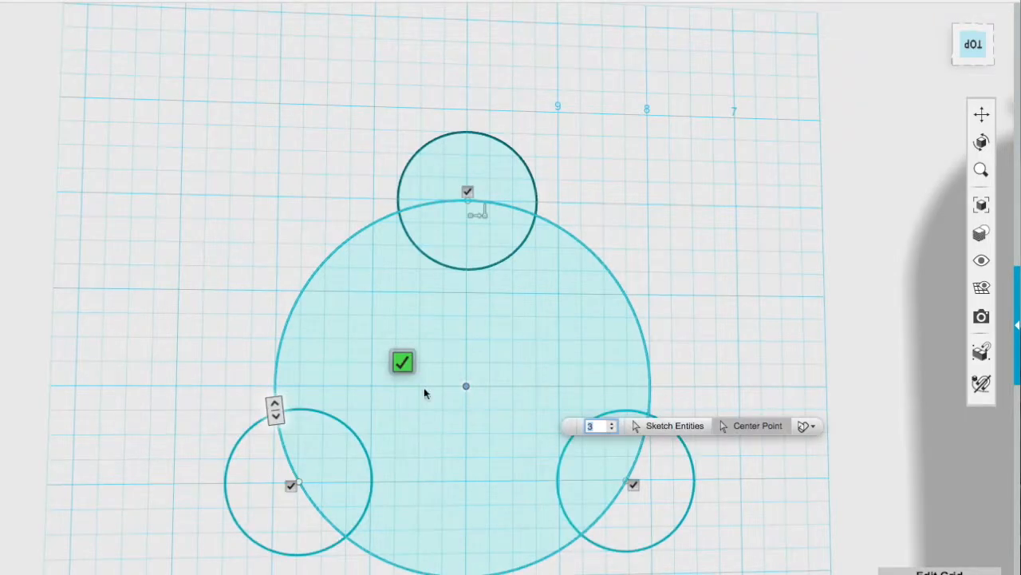
pyautogui.click(614, 425)
pyautogui.click(613, 425)
pyautogui.press('Return')
pyautogui.click(88, 446)
# - Switch the view to orthographic and delete the large circle, keeping the five small circles
pyautogui.moveTo(196, 443); pyautogui.dragTo(219, 469, button='right')
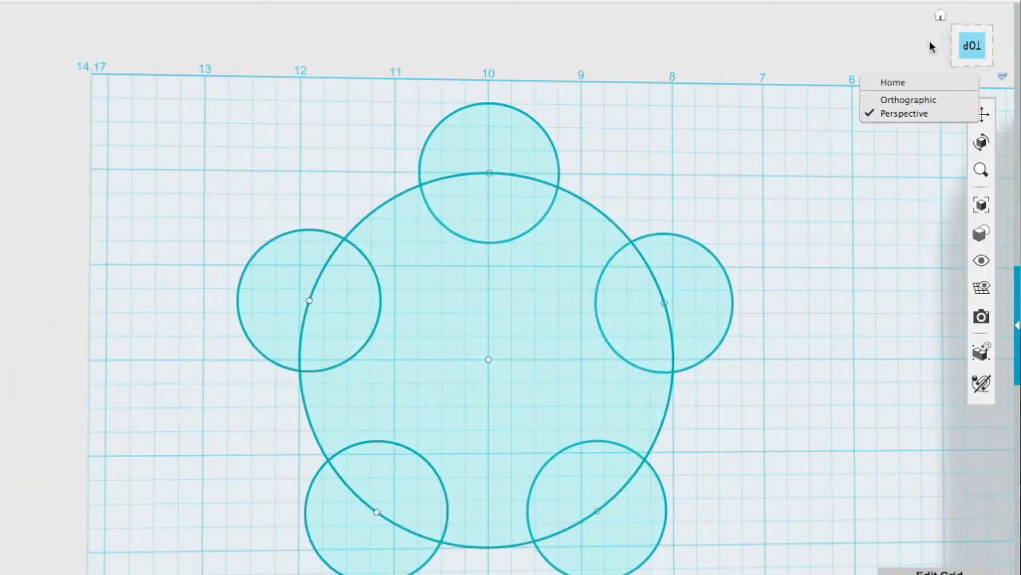
pyautogui.click(908, 99)
pyautogui.scroll(-5, 688, 226)
pyautogui.moveTo(590, 238); pyautogui.dragTo(597, 234, button='right')
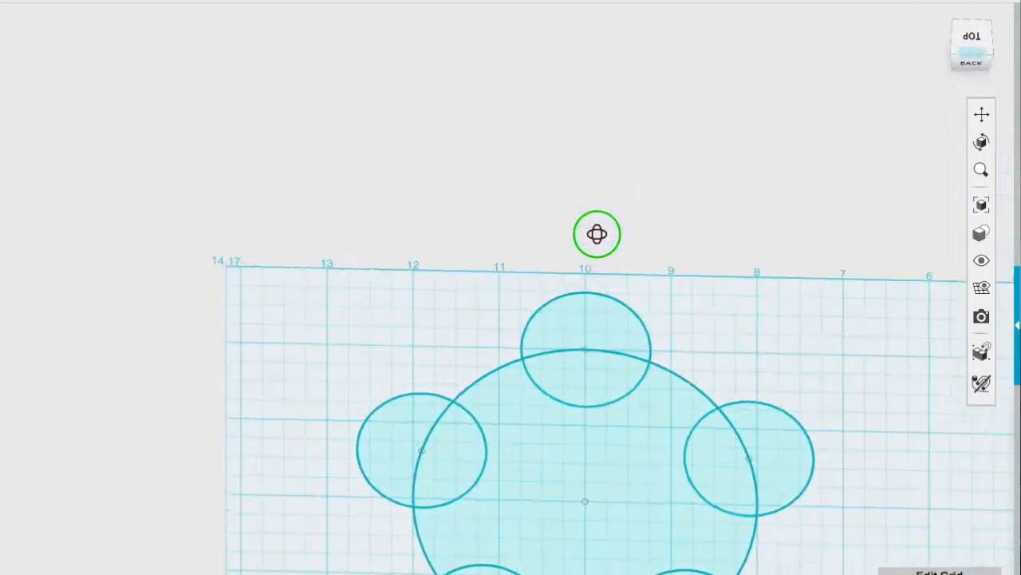
pyautogui.moveTo(787, 219); pyautogui.dragTo(154, 511, button='right')
pyautogui.click(298, 563)
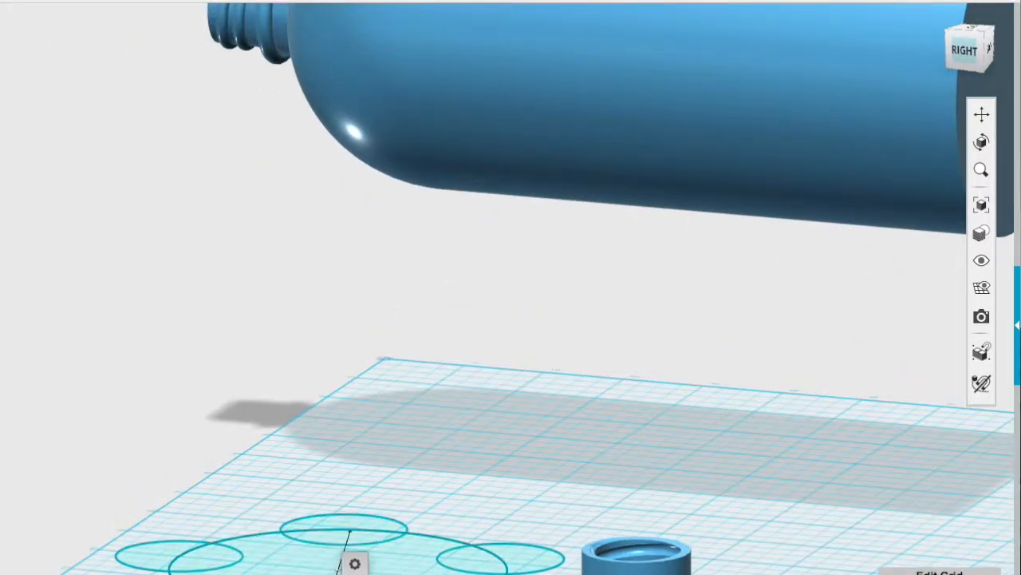
# - Extrude one of the five small circles upward with an outward taper of about 13 degrees
pyautogui.moveTo(291, 563)
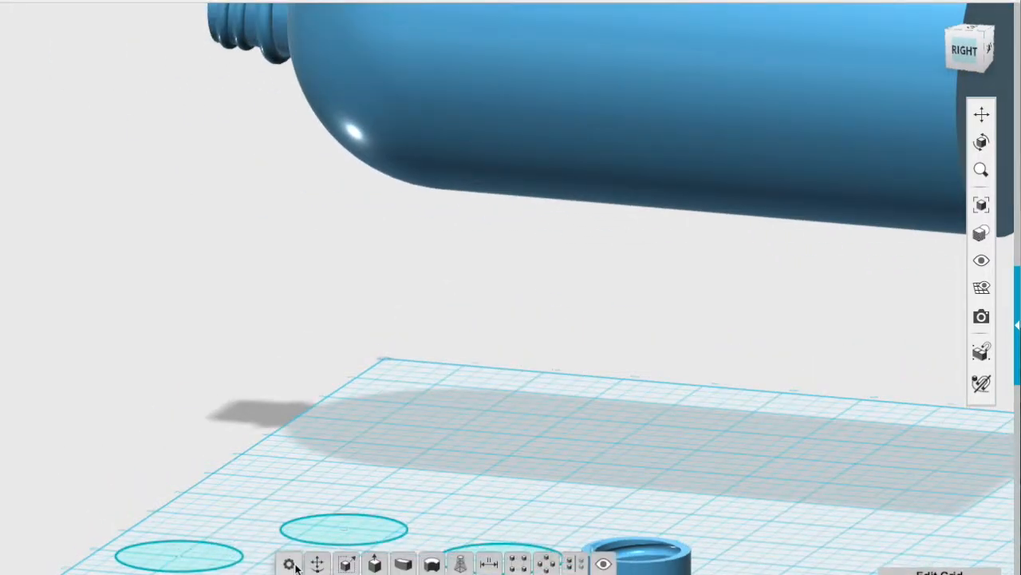
pyautogui.click(376, 564)
pyautogui.moveTo(235, 440); pyautogui.dragTo(249, 444)
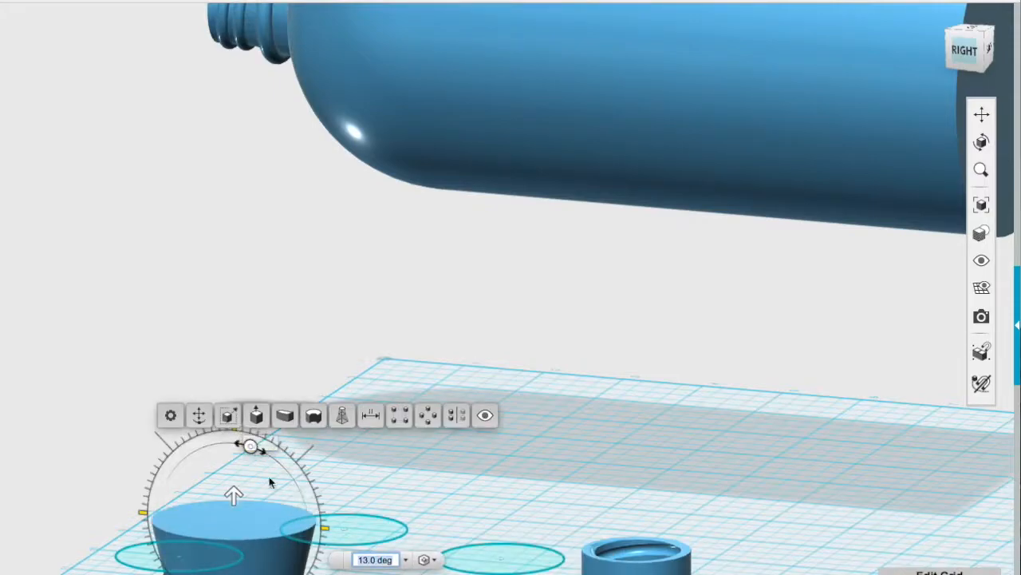
# - Set the extrusion's taper angle to 20 degrees, viewing it from the top in orthographic projection
pyautogui.moveTo(353, 351); pyautogui.dragTo(358, 521, button='right')
pyautogui.click(1004, 78)
pyautogui.click(919, 105)
pyautogui.click(969, 46)
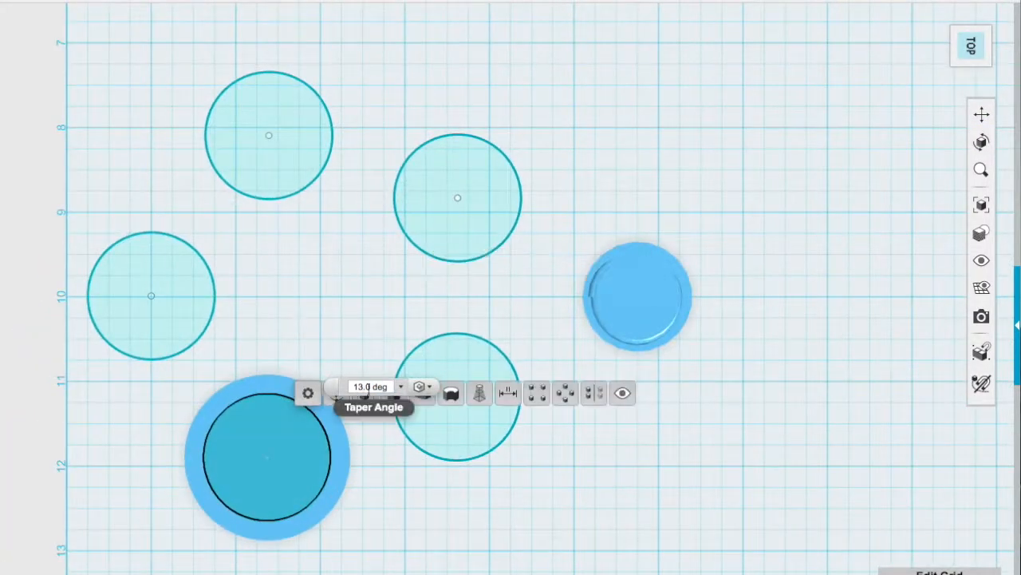
pyautogui.press('Delete')
pyautogui.write('5')
pyautogui.write('8')
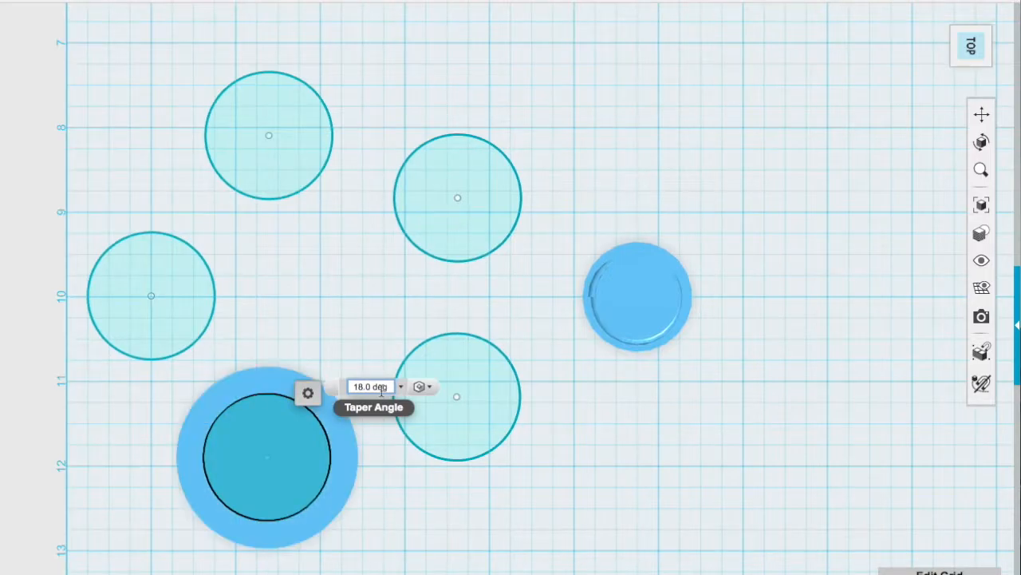
pyautogui.press('BackSpace')
pyautogui.write('20')
pyautogui.press('Return')
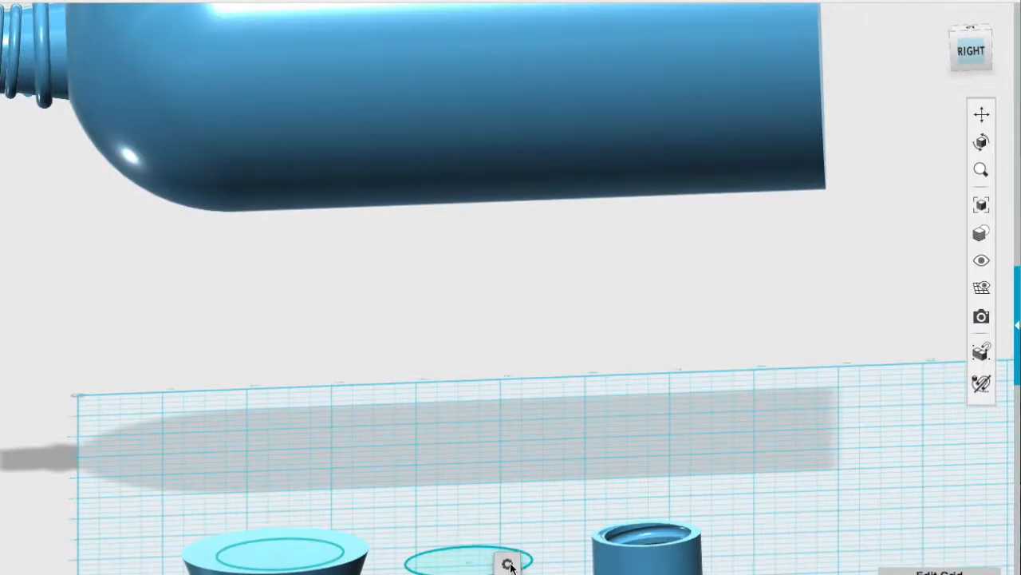
# - Extrude a second small circle upward with an outward taper of 20 degrees
pyautogui.moveTo(511, 568)
pyautogui.click(595, 563)
pyautogui.write('10')
pyautogui.click(463, 453)
pyautogui.write('20')
pyautogui.moveTo(463, 451); pyautogui.dragTo(606, 530, button='right')
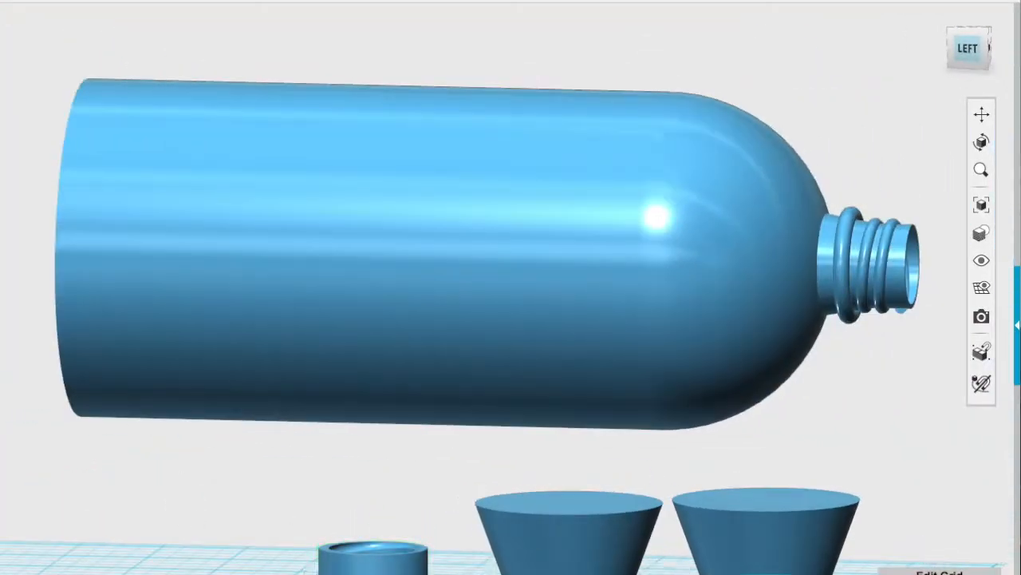
# - Extrude two more of the small circles upward with the same outward taper as the first two
pyautogui.moveTo(590, 565)
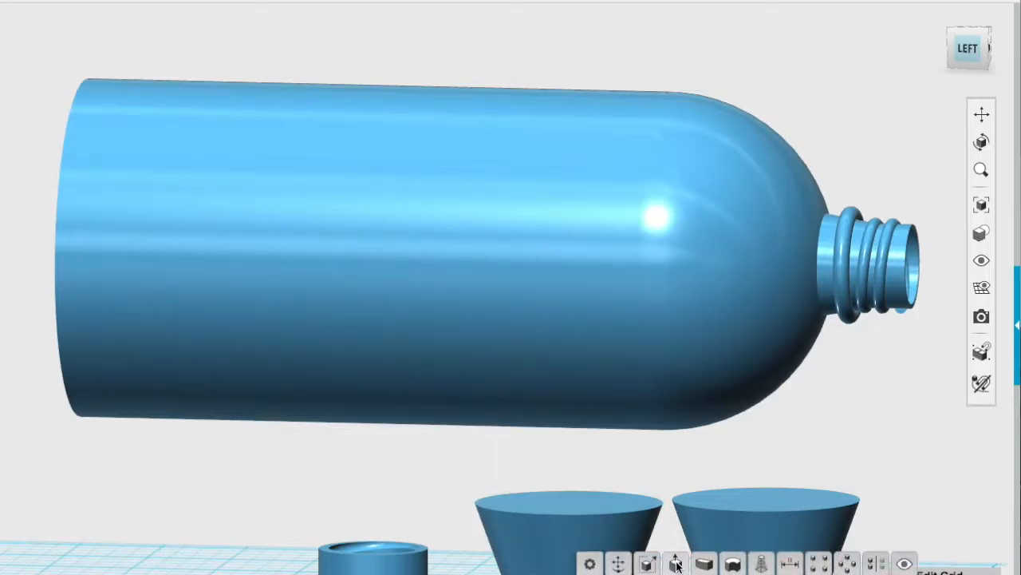
pyautogui.click(676, 565)
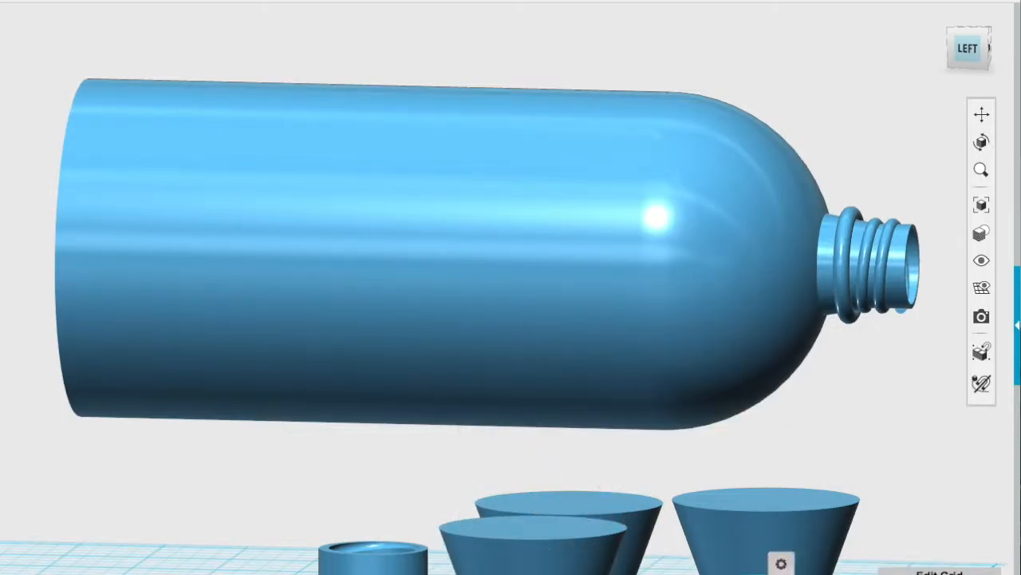
pyautogui.moveTo(718, 563)
pyautogui.click(802, 563)
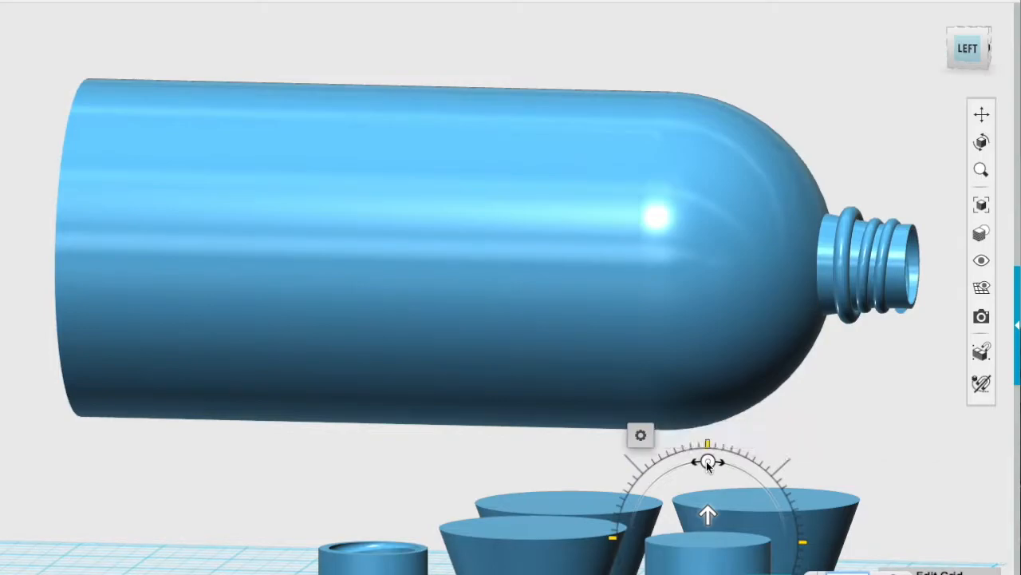
pyautogui.moveTo(708, 461); pyautogui.dragTo(768, 495)
pyautogui.press('Return')
# - Extrude the last small circle upward with a taper angle of 20 degrees
pyautogui.click(855, 569)
pyautogui.moveTo(718, 564)
pyautogui.click(806, 564)
pyautogui.moveTo(852, 444); pyautogui.dragTo(851, 445)
pyautogui.write('20')
pyautogui.press('Return')
# - Move the screw cap clear of the tapered solids in the top view and group the five solids
pyautogui.scroll(4, 850, 445)
pyautogui.scroll(-5, 768, 444)
pyautogui.moveTo(788, 415); pyautogui.dragTo(786, 463, button='right')
pyautogui.click(971, 33)
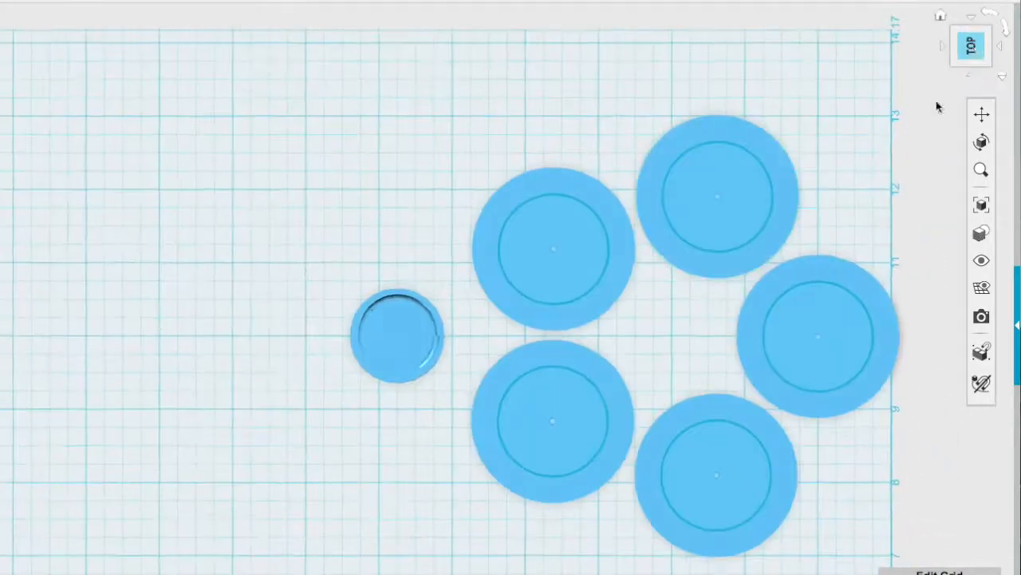
pyautogui.moveTo(397, 336); pyautogui.dragTo(143, 94)
pyautogui.moveTo(419, 41); pyautogui.dragTo(804, 565)
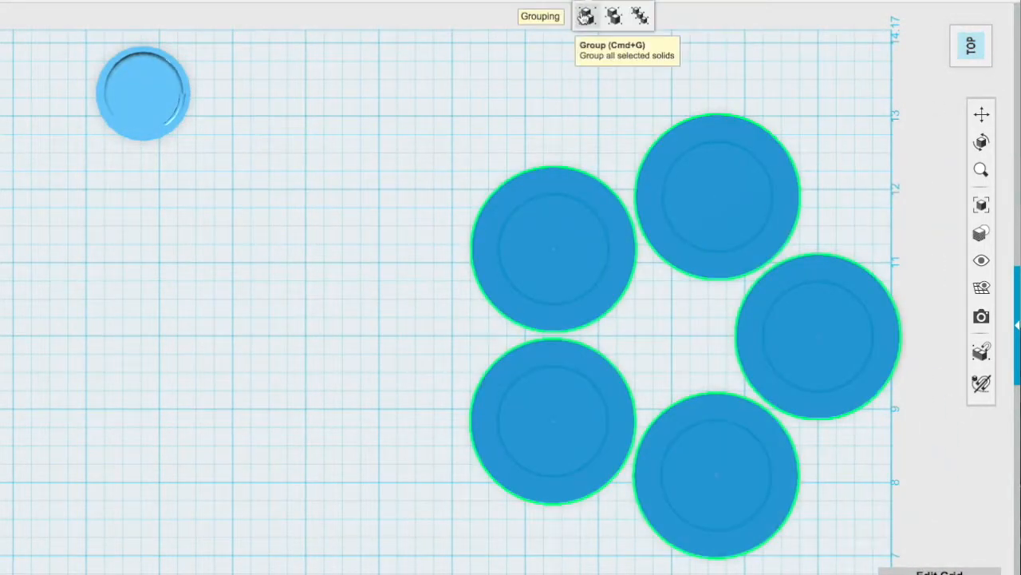
pyautogui.click(588, 17)
pyautogui.click(308, 284)
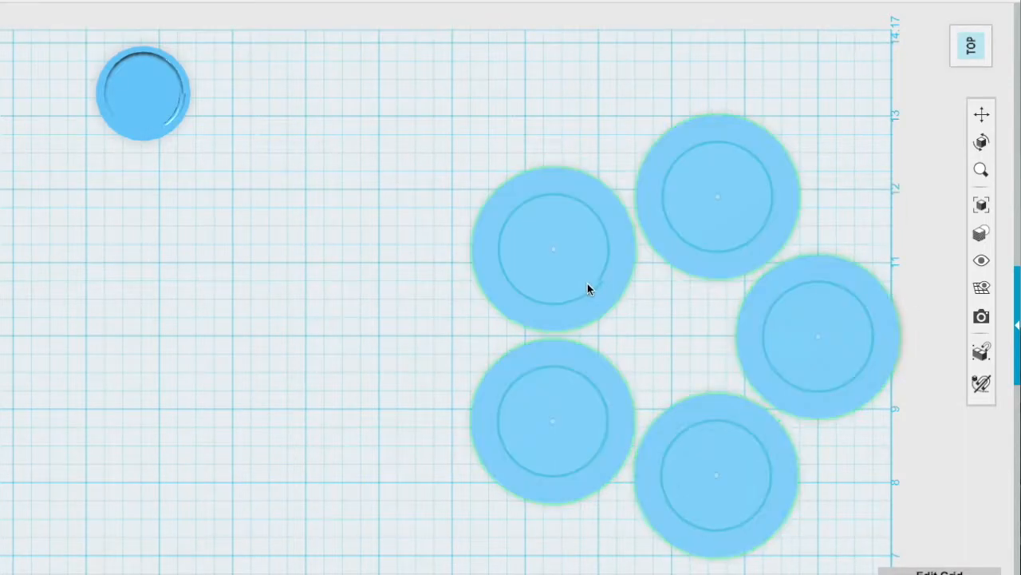
# - Rotate the grouped tapered solids 180 degrees so their narrow ends face up
pyautogui.scroll(-1, 589, 285)
pyautogui.click(515, 262)
pyautogui.hotkey('ctrl', 't')
pyautogui.moveTo(533, 436); pyautogui.dragTo(603, 339, button='right')
pyautogui.moveTo(434, 514); pyautogui.dragTo(607, 479, button='right')
pyautogui.click(485, 373)
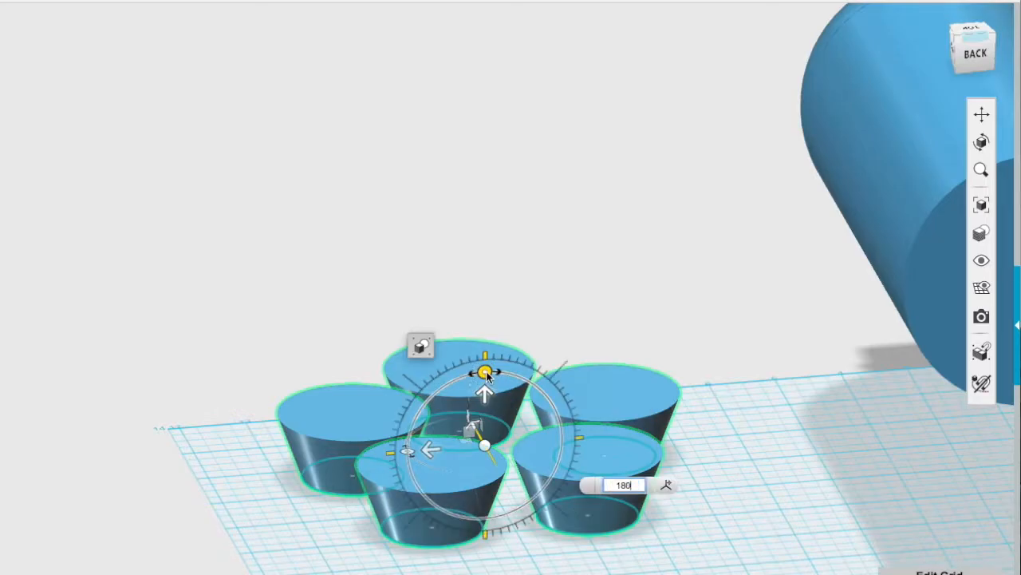
pyautogui.write('180')
pyautogui.press('Return')
# - Ungroup all five tapered solids so each can be edited separately
pyautogui.keyDown('shift'); pyautogui.click(609, 492); pyautogui.keyUp('shift')
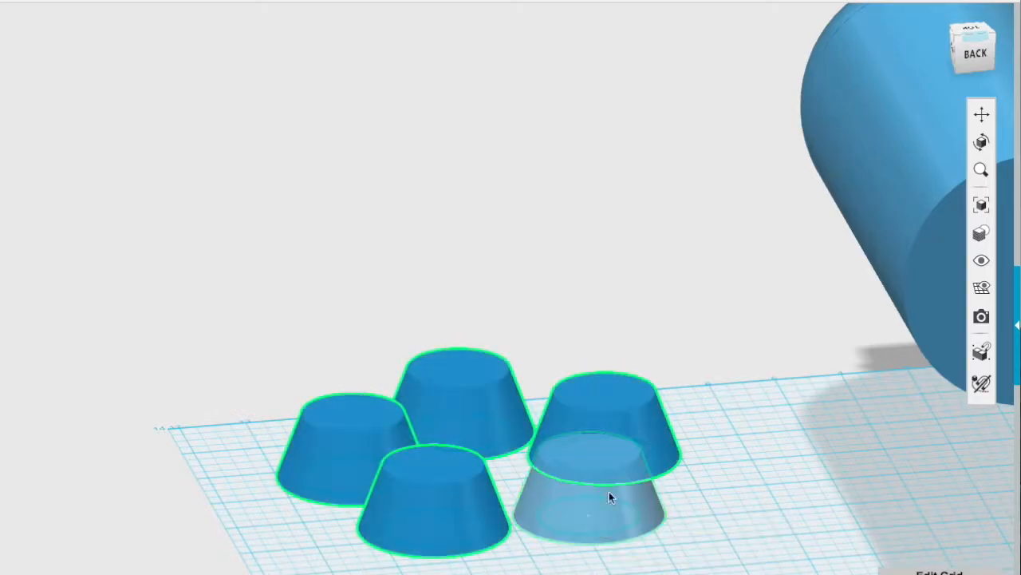
pyautogui.click(611, 564)
pyautogui.click(603, 415)
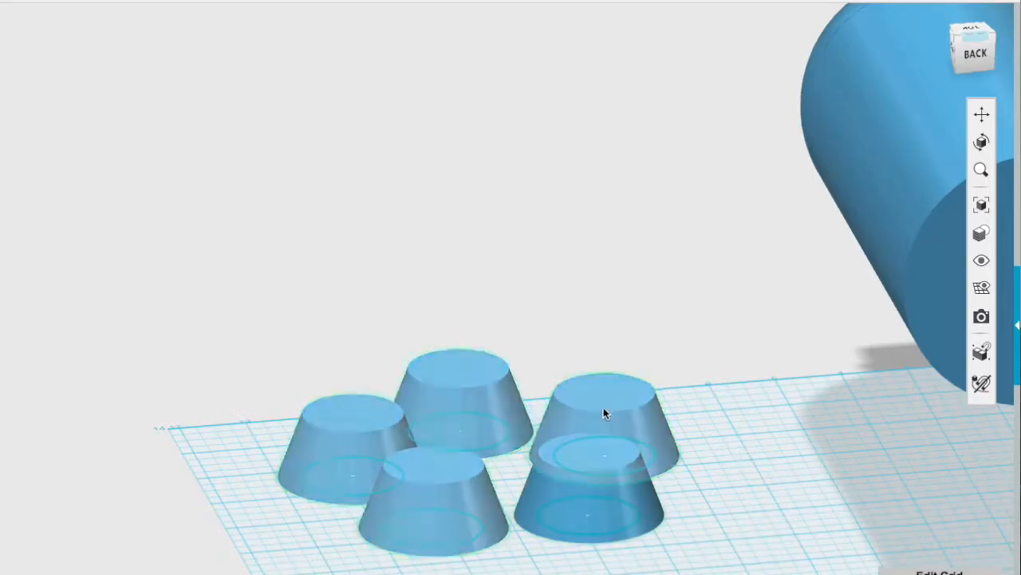
pyautogui.click(640, 563)
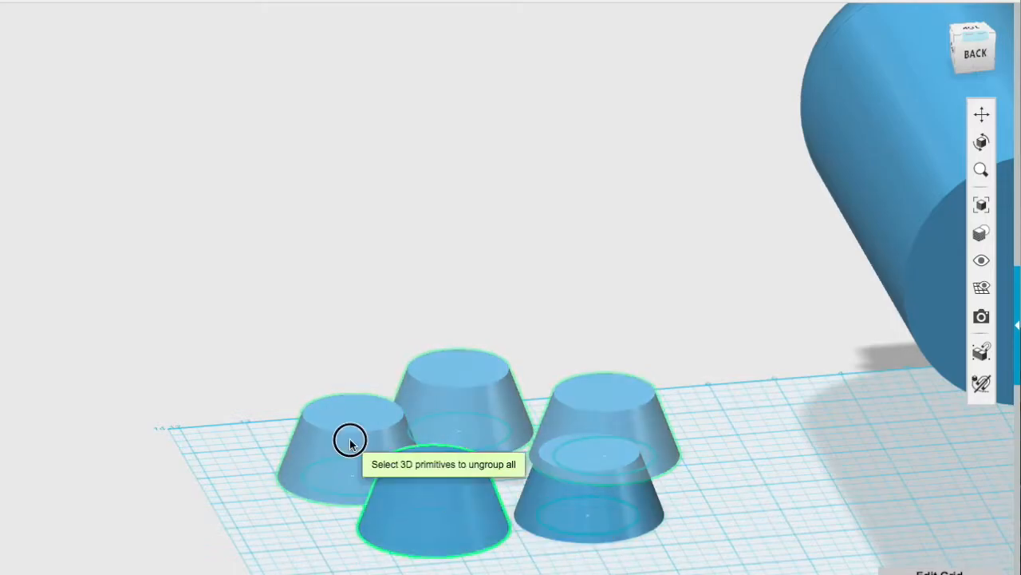
pyautogui.click(438, 409)
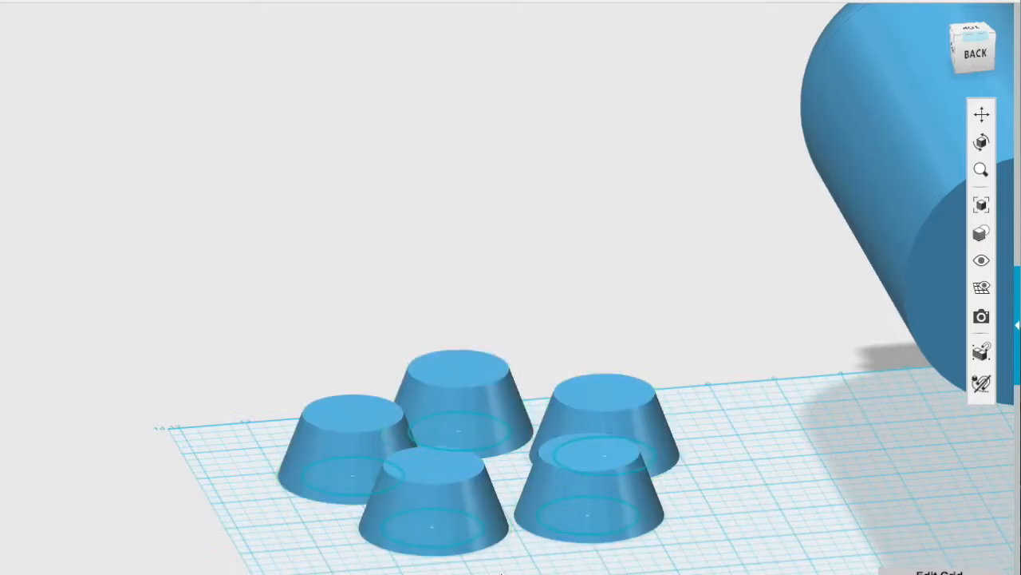
# - Fillet the top circular edges of the two nearest tapered solids into rounded domes
pyautogui.click(432, 482)
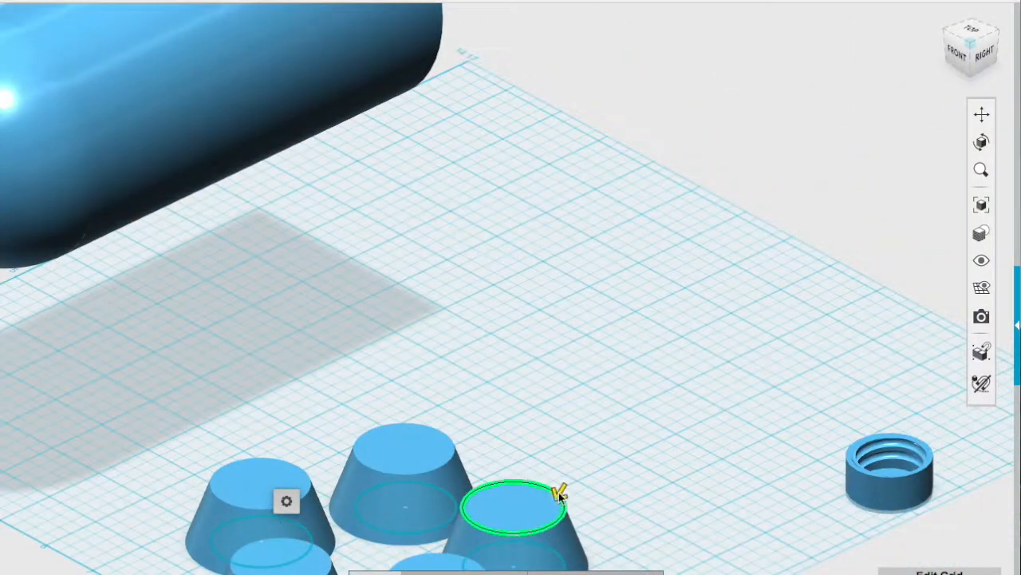
pyautogui.moveTo(559, 492); pyautogui.dragTo(543, 500)
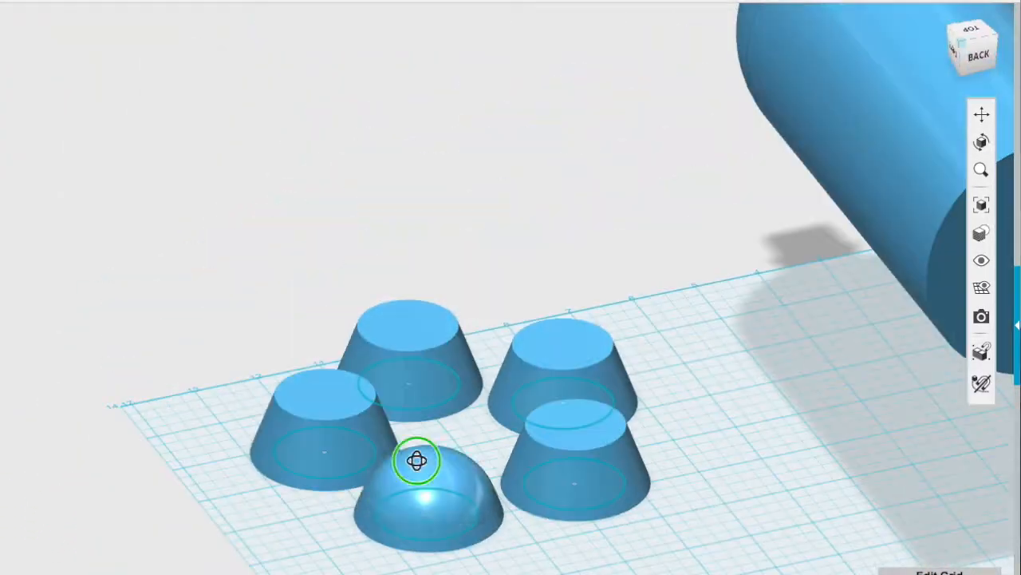
pyautogui.click(569, 447)
pyautogui.click(659, 519)
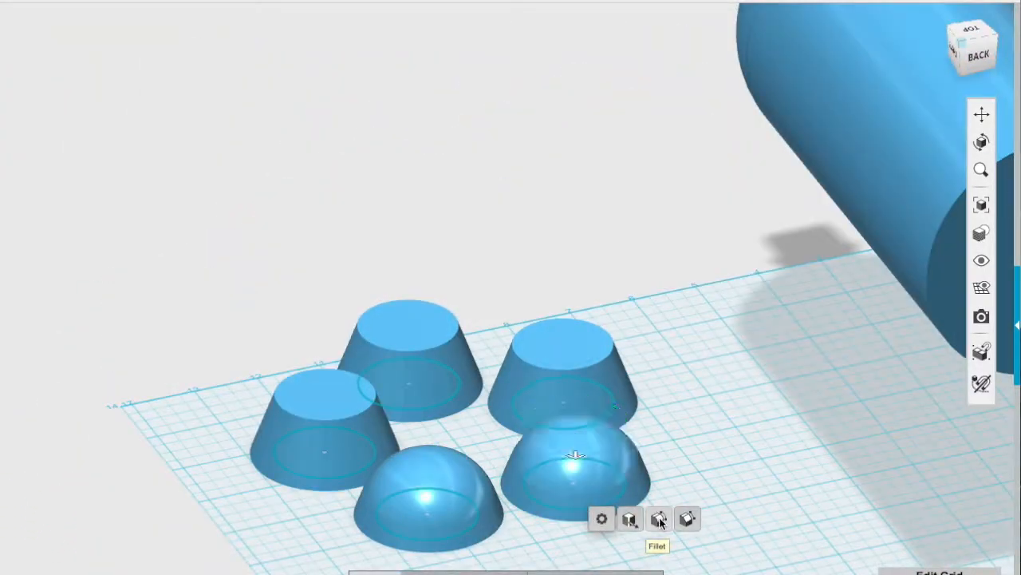
# - Fillet the top circular edges of the remaining three tapered solids into matching domes
pyautogui.click(594, 364)
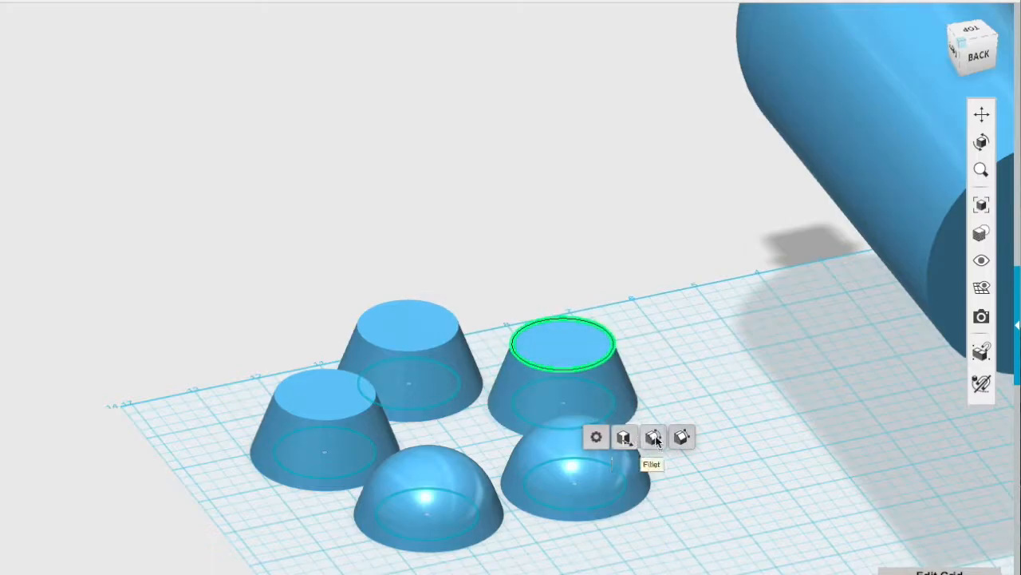
pyautogui.click(654, 437)
pyautogui.click(436, 351)
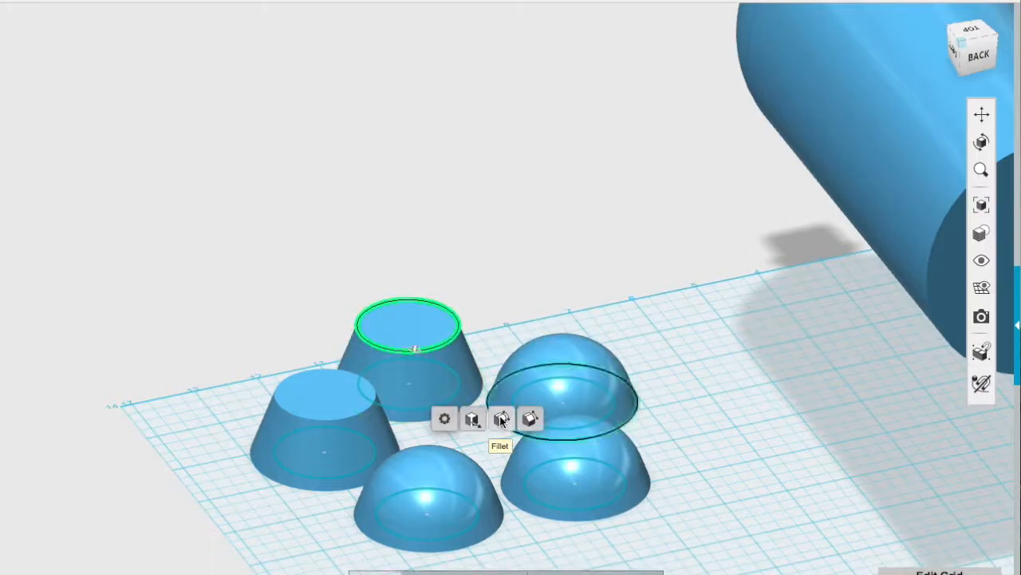
pyautogui.click(502, 421)
pyautogui.click(324, 417)
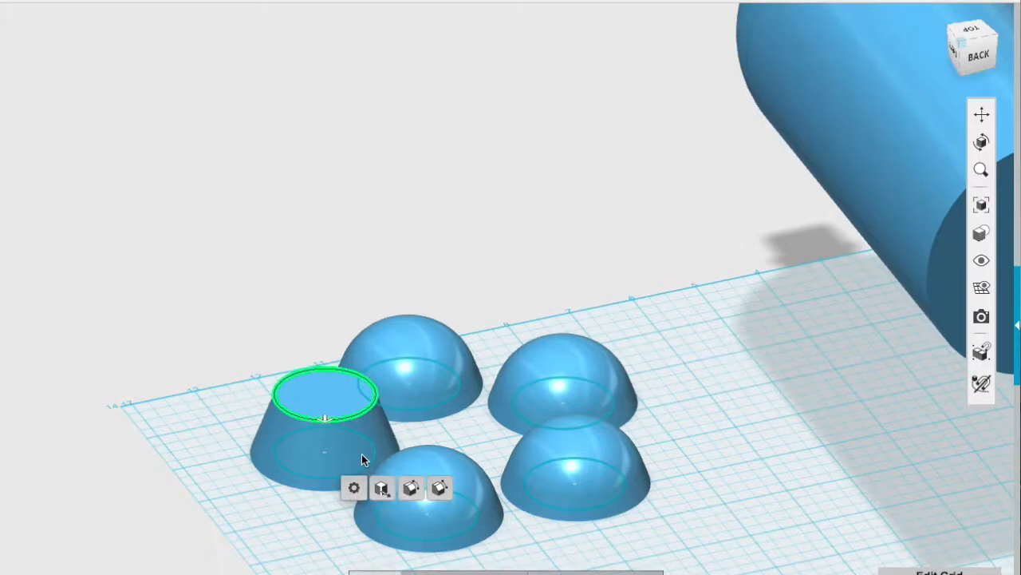
pyautogui.click(412, 488)
# - Select all five rounded domes and group them
pyautogui.moveTo(535, 538); pyautogui.dragTo(662, 571, button='right')
pyautogui.moveTo(87, 141); pyautogui.dragTo(511, 479)
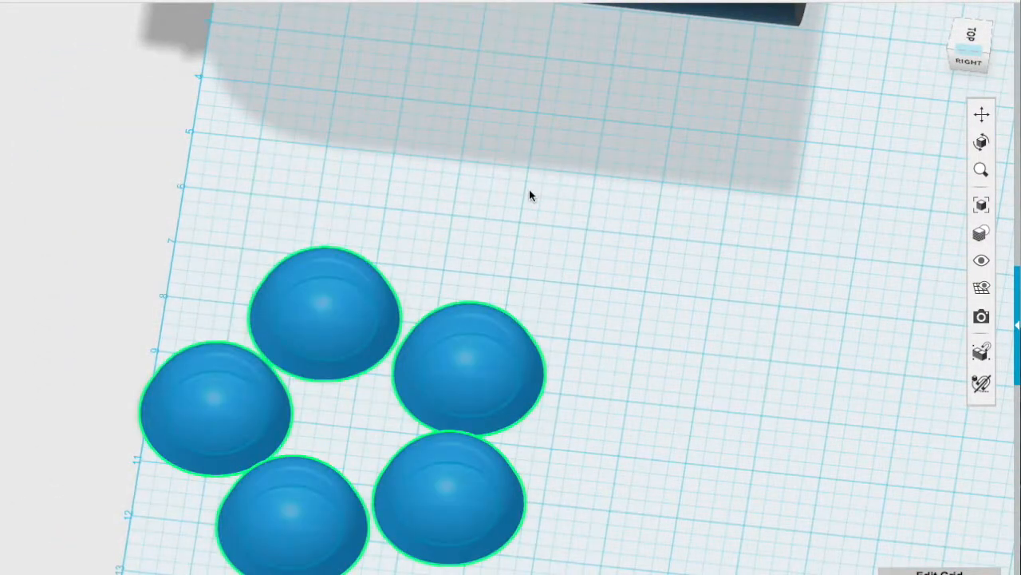
pyautogui.click(590, 16)
pyautogui.click(532, 298)
# - Rotate the domes 90 and then 180 degrees to face away from the bottle's neck, and move them -6 in sideways behind its base
pyautogui.click(210, 397)
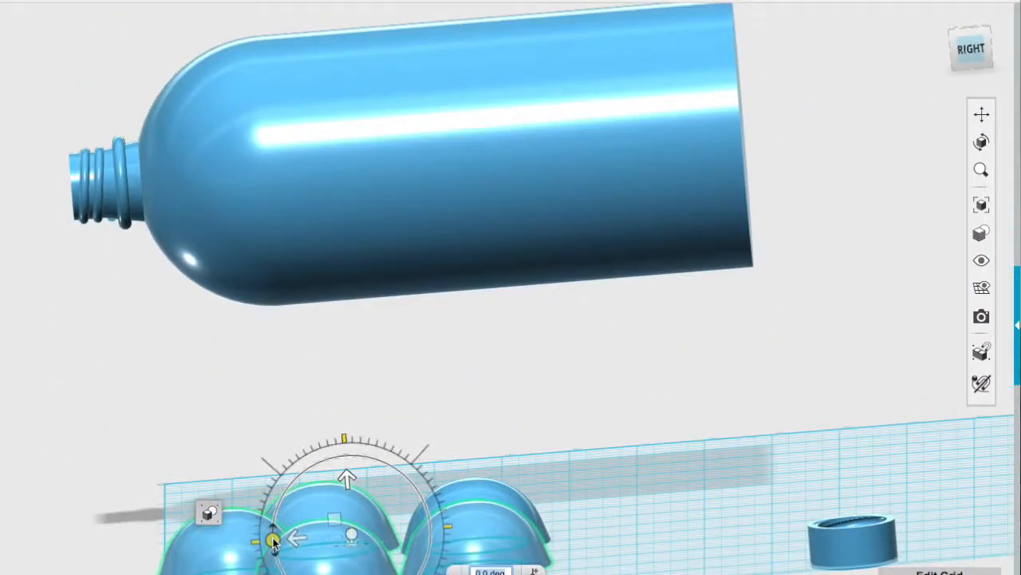
pyautogui.write('90')
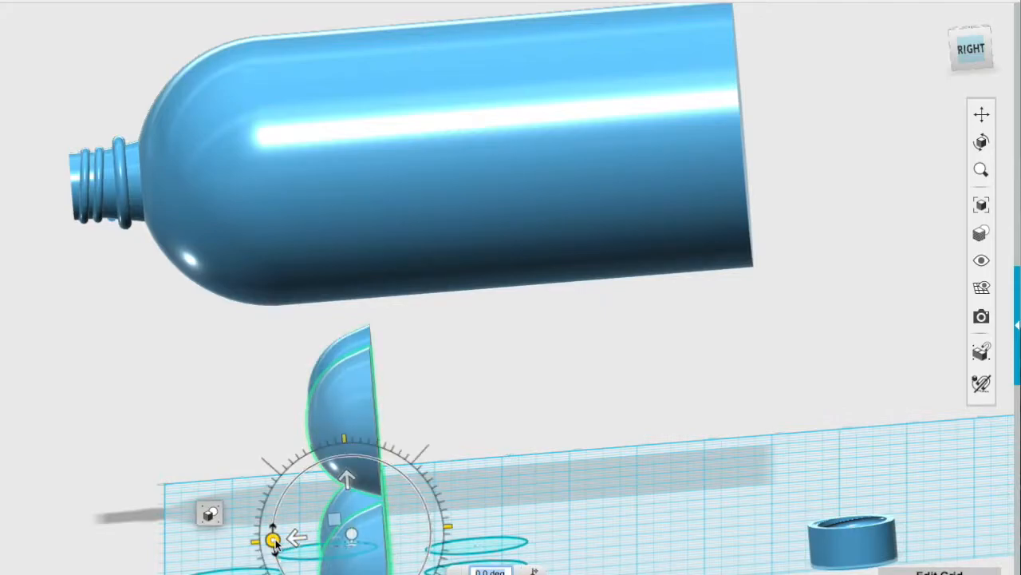
pyautogui.write('180')
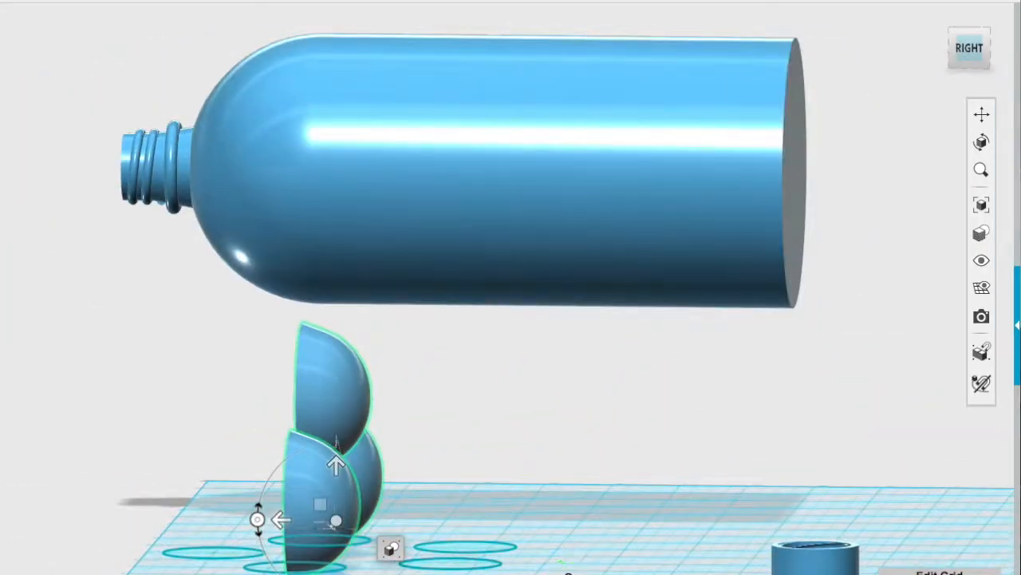
pyautogui.moveTo(313, 541); pyautogui.dragTo(784, 543)
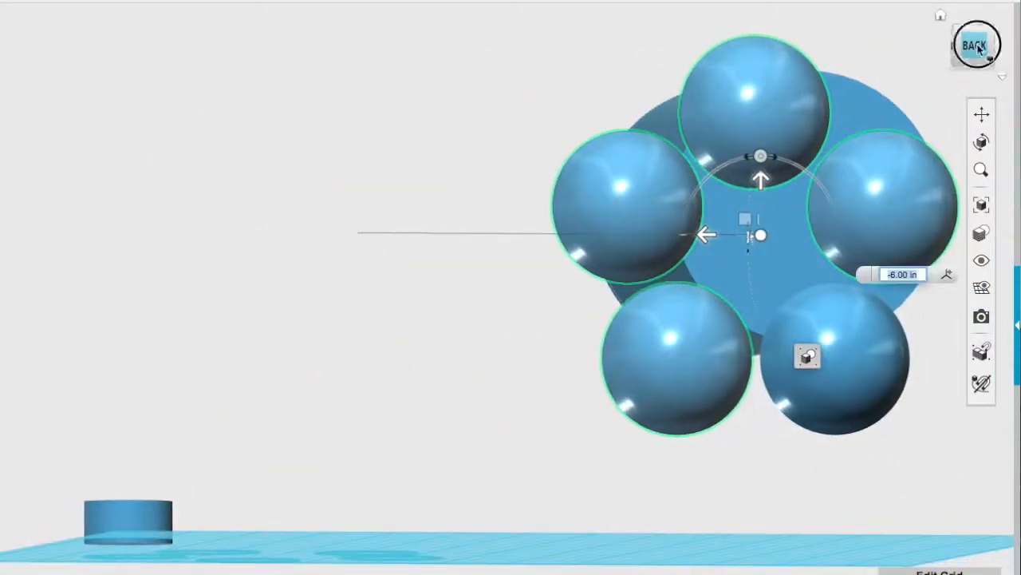
# - Bring the dome cluster up to the bottle's flat base and align its height with the base, checking from the back and side
pyautogui.click(1003, 76)
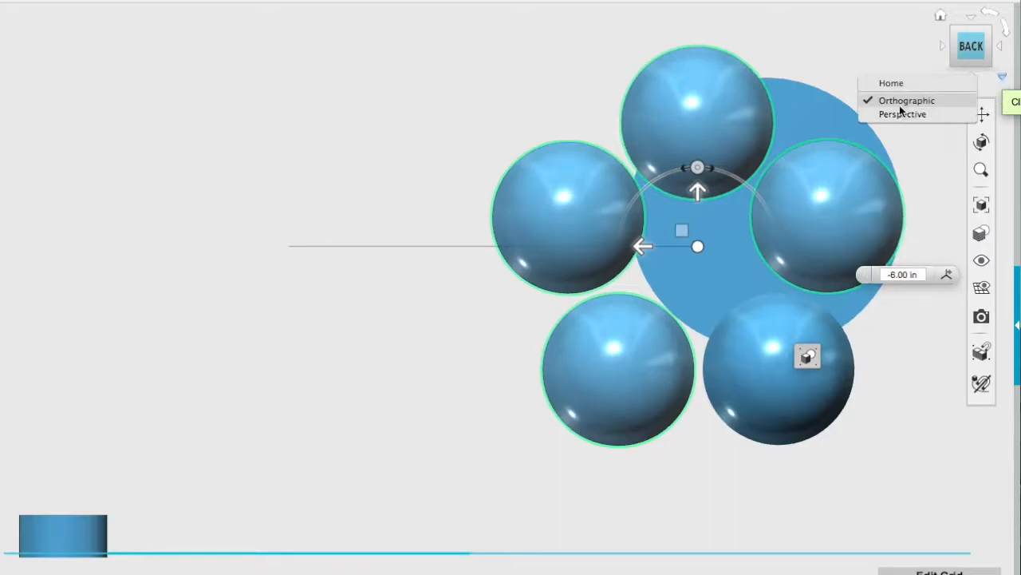
pyautogui.click(917, 114)
pyautogui.scroll(-5, 865, 217)
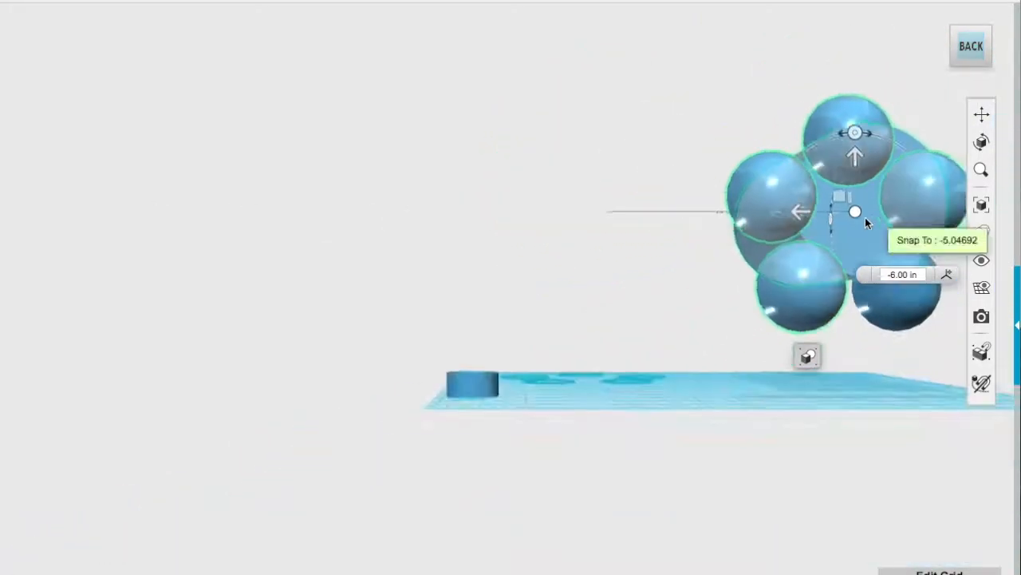
pyautogui.click(1003, 77)
pyautogui.click(907, 101)
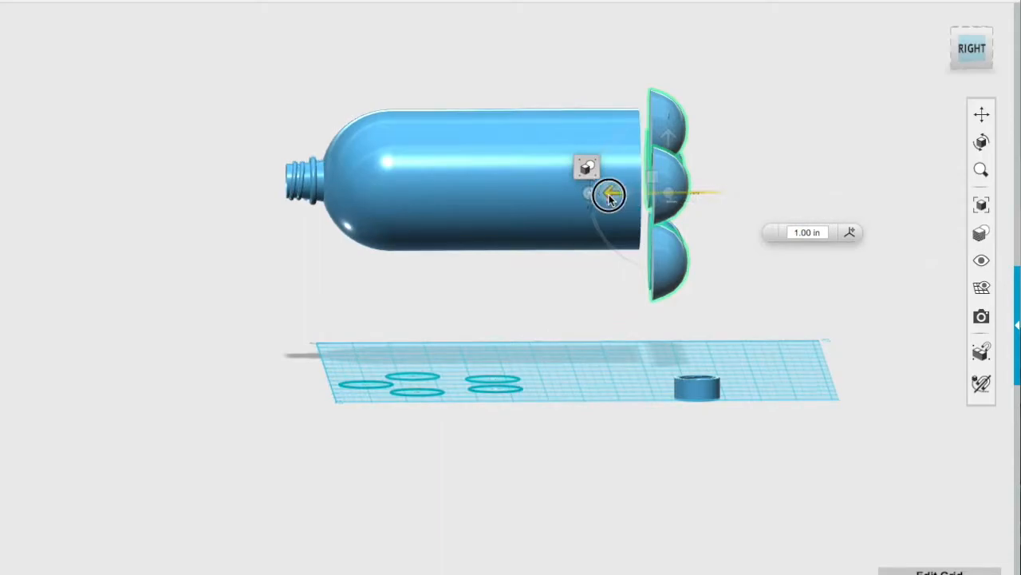
pyautogui.moveTo(609, 196); pyautogui.dragTo(588, 195)
pyautogui.moveTo(800, 205); pyautogui.dragTo(674, 191, button='right')
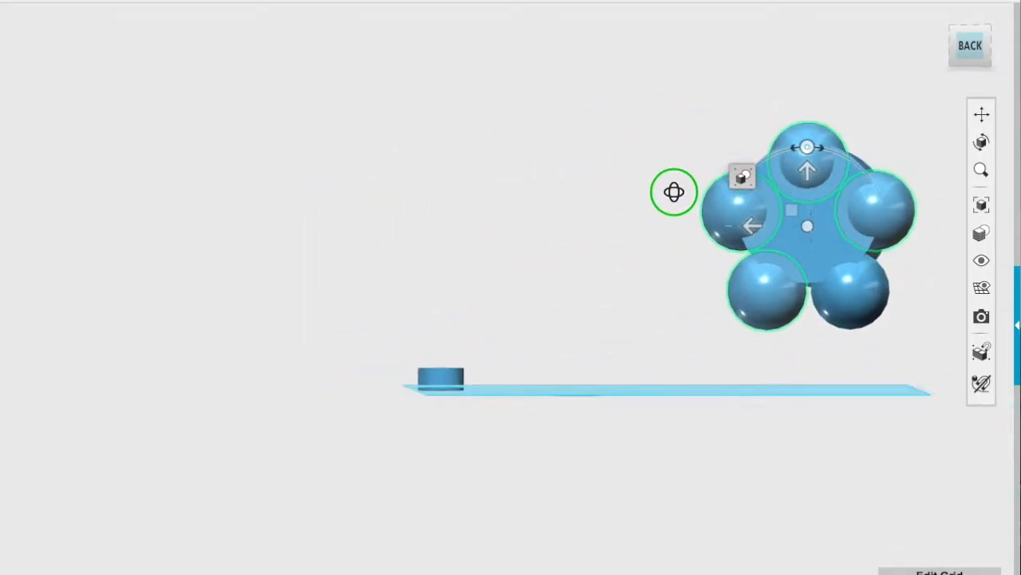
pyautogui.moveTo(809, 223); pyautogui.dragTo(810, 212)
# - Scale the five-dome cluster down to fit the bottle's circular base
pyautogui.moveTo(781, 356); pyautogui.dragTo(798, 322, button='right')
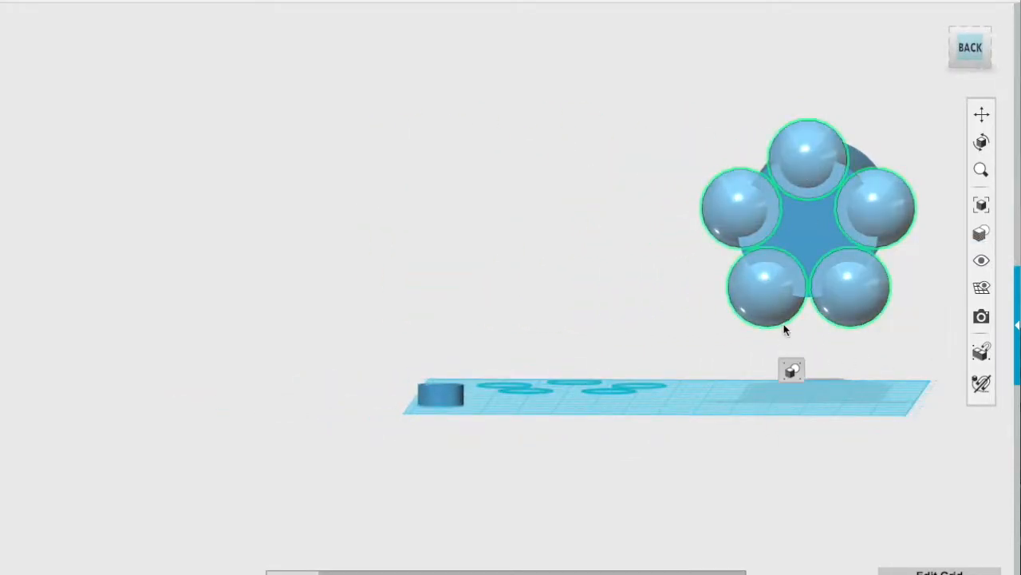
pyautogui.moveTo(832, 231); pyautogui.dragTo(778, 232)
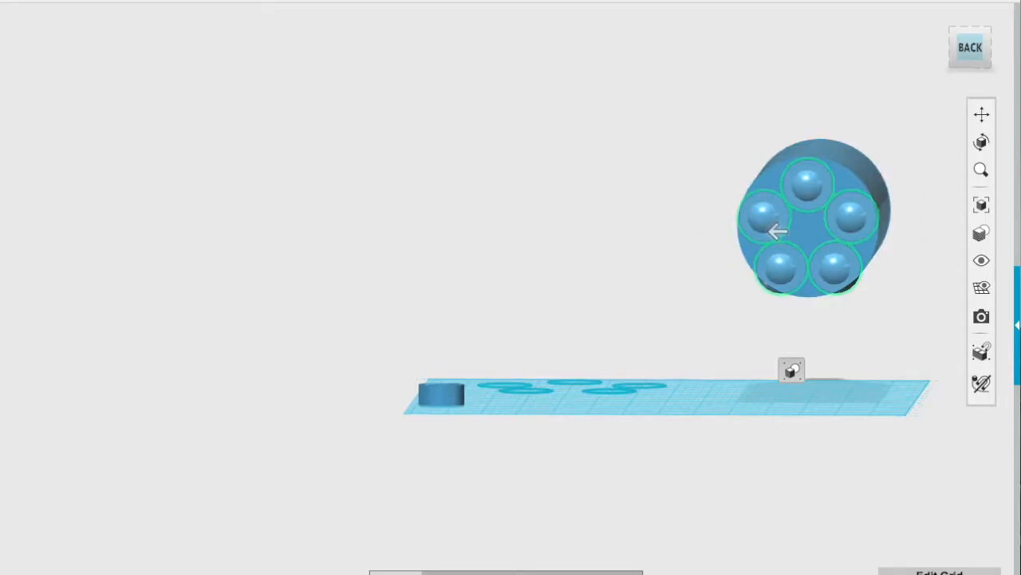
pyautogui.moveTo(912, 370)
pyautogui.mouseDown(button='right')
pyautogui.moveTo(802, 369)
pyautogui.moveTo(604, 407)
pyautogui.moveTo(610, 399)
pyautogui.mouseUp(button='right')
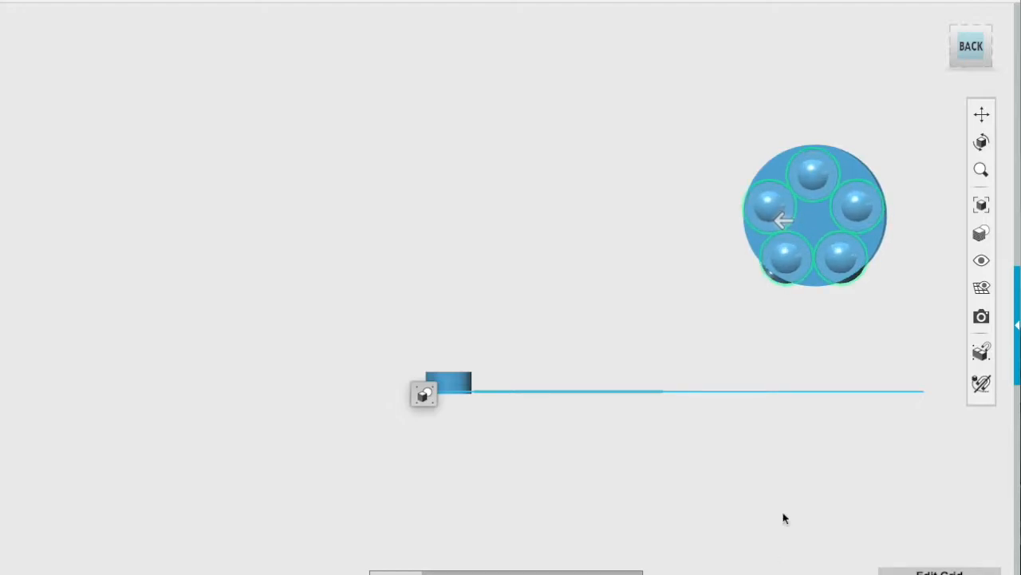
pyautogui.moveTo(786, 262); pyautogui.dragTo(782, 329, button='right')
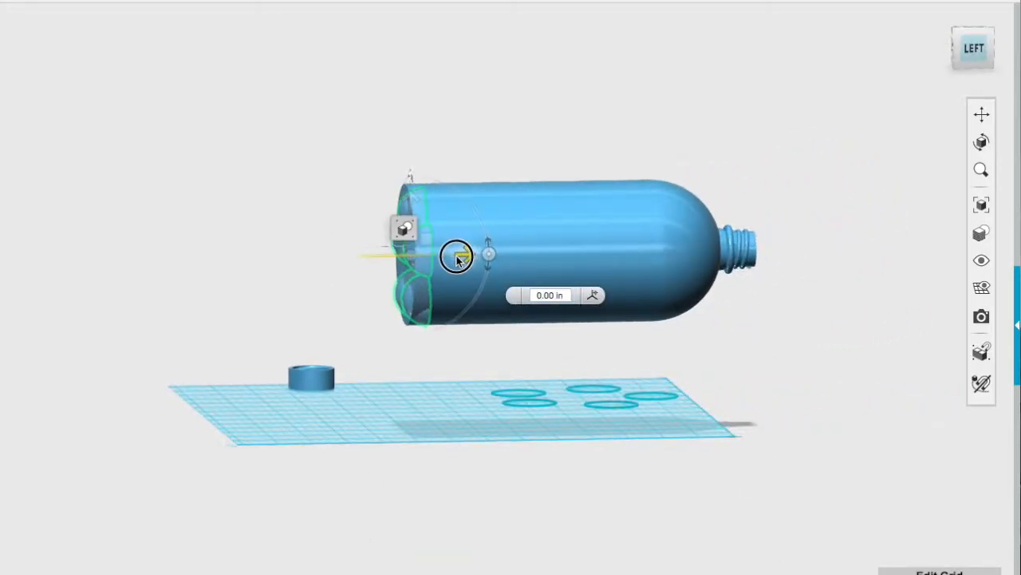
# - Move the scaled domes outward along the bottle's axis so they protrude from its base
pyautogui.moveTo(457, 257); pyautogui.dragTo(433, 260)
pyautogui.moveTo(343, 255)
pyautogui.mouseDown(button='right')
pyautogui.moveTo(396, 271)
pyautogui.moveTo(271, 279)
pyautogui.mouseUp(button='right')
pyautogui.press('Return')
pyautogui.moveTo(293, 201)
pyautogui.mouseDown(button='right')
pyautogui.moveTo(306, 280)
pyautogui.moveTo(442, 237)
pyautogui.moveTo(428, 215)
pyautogui.mouseUp(button='right')
pyautogui.moveTo(722, 296); pyautogui.dragTo(712, 308, button='right')
# - Centre the dome cluster on the bottle's circular base in the back view
pyautogui.click(971, 48)
pyautogui.click(824, 175)
pyautogui.hotkey('ctrl', 't')
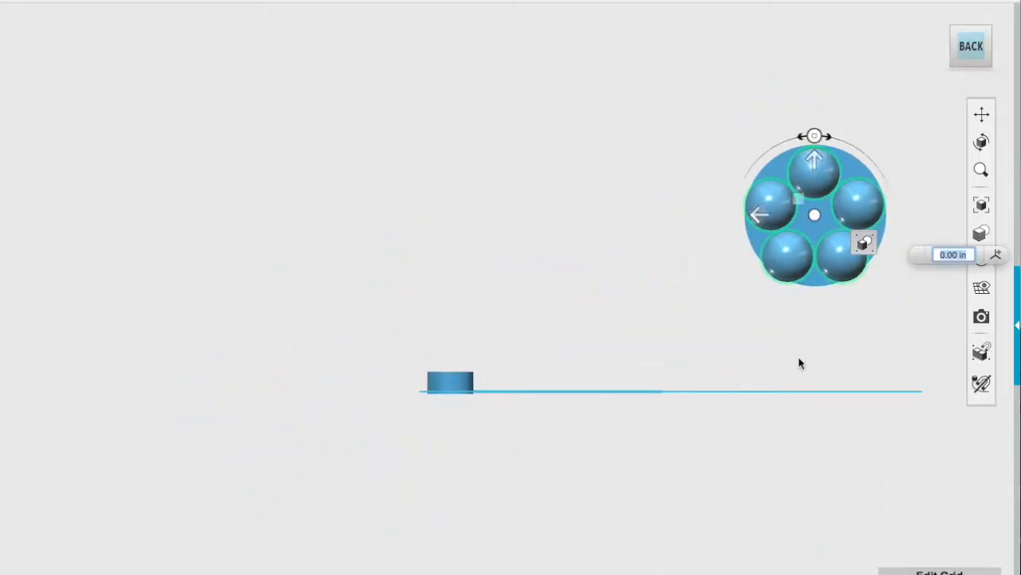
pyautogui.moveTo(815, 215); pyautogui.dragTo(816, 216)
pyautogui.click(814, 383)
# - Merge the five domes into the bottle, using the bottle as target and the domes as source solids
pyautogui.moveTo(813, 384); pyautogui.dragTo(715, 370, button='right')
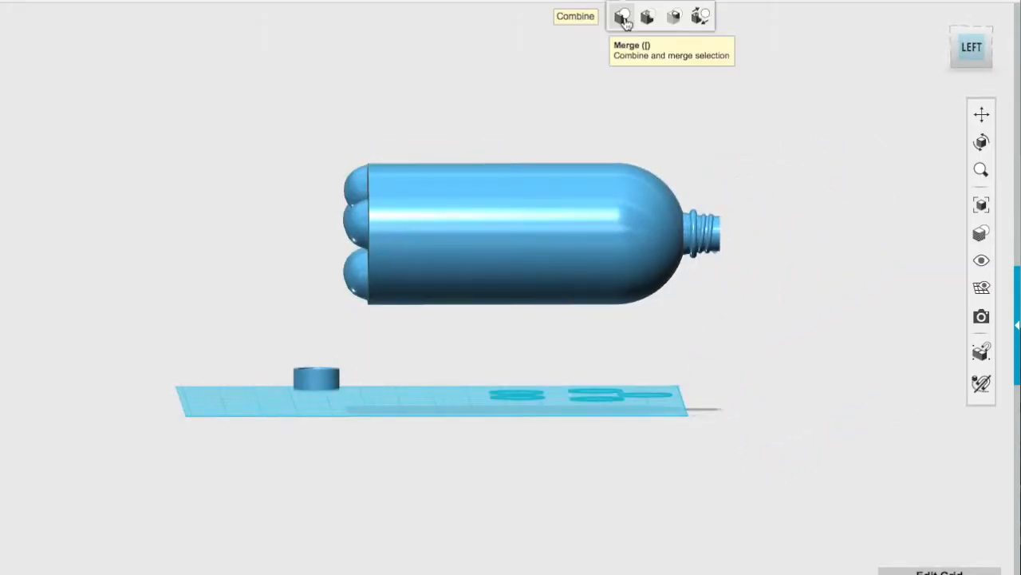
pyautogui.click(624, 18)
pyautogui.click(528, 245)
pyautogui.moveTo(527, 246); pyautogui.dragTo(786, 221, button='right')
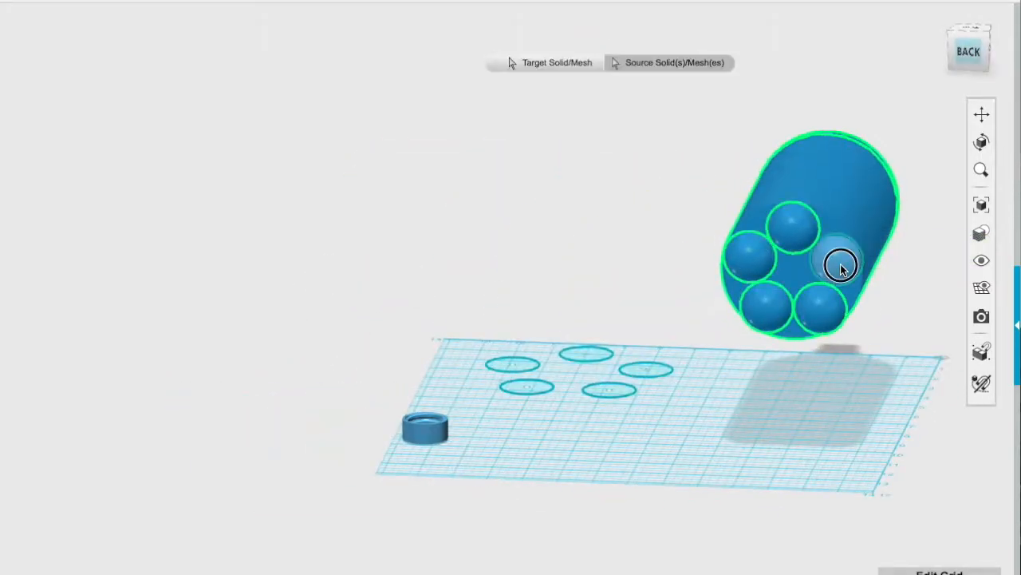
pyautogui.click(842, 266)
pyautogui.click(922, 287)
# - Rotate the merged bottle 90 degrees so it stands upright with its threaded neck on top
pyautogui.click(834, 197)
pyautogui.click(364, 572)
pyautogui.moveTo(917, 415); pyautogui.dragTo(707, 426, button='right')
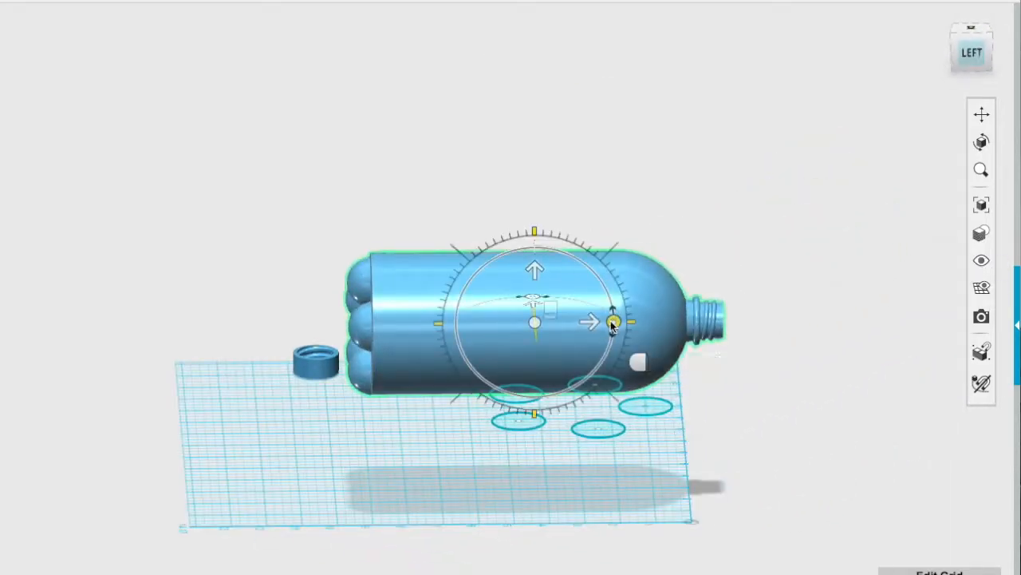
pyautogui.write('90')
pyautogui.press('Return')
pyautogui.press('Return')
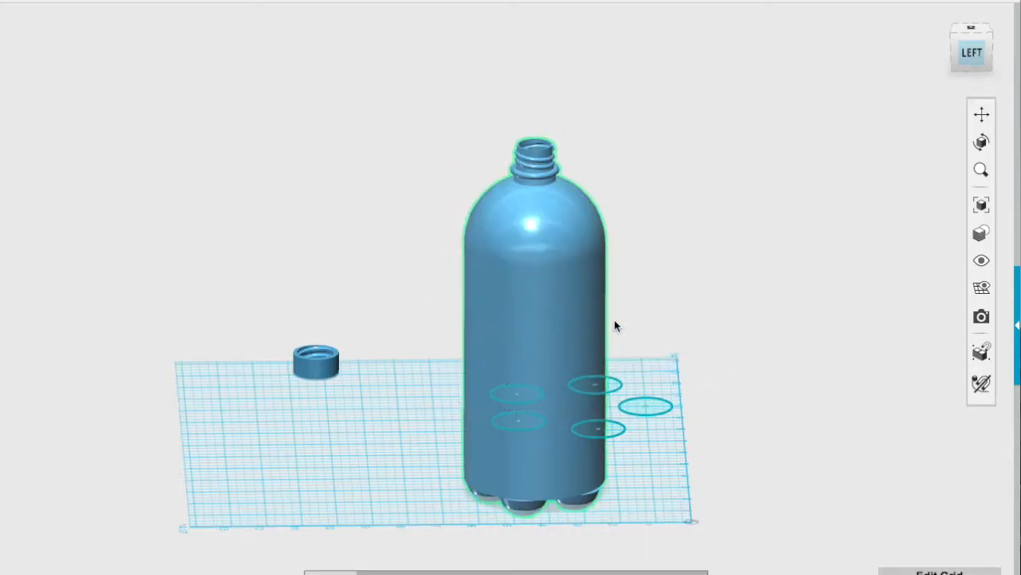
# - Delete the five leftover circle sketches lying on the grid around the bottle
pyautogui.moveTo(616, 325); pyautogui.dragTo(379, 358, button='right')
pyautogui.moveTo(379, 358); pyautogui.dragTo(598, 517)
pyautogui.press('Delete')
# - Raise the bottle vertically so its five-lobed base sits just above the grid
pyautogui.moveTo(471, 527); pyautogui.dragTo(456, 463, button='right')
pyautogui.click(255, 335)
pyautogui.click(374, 568)
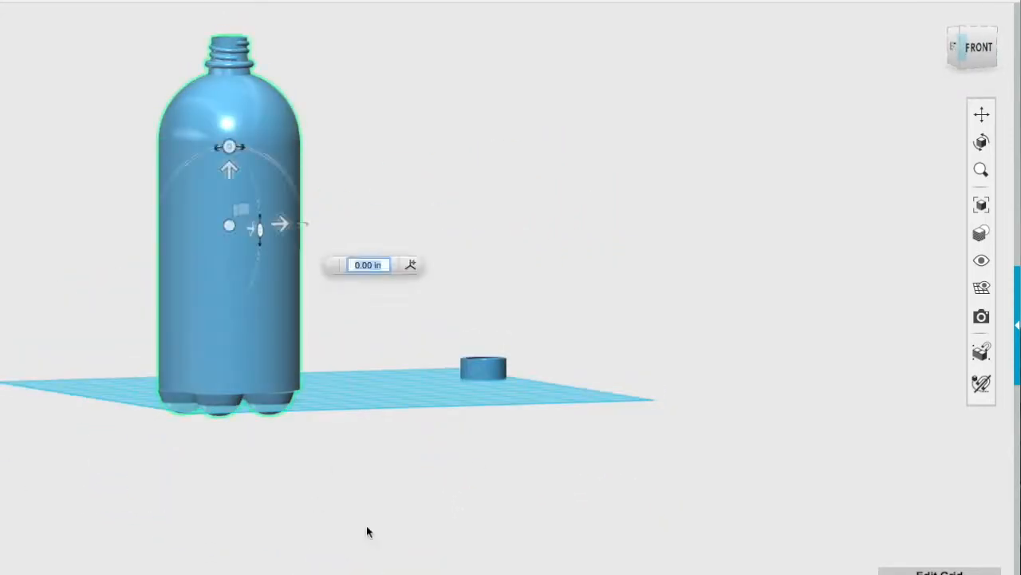
pyautogui.moveTo(235, 167); pyautogui.dragTo(235, 133)
pyautogui.click(416, 333)
pyautogui.moveTo(415, 333); pyautogui.dragTo(383, 308, button='right')
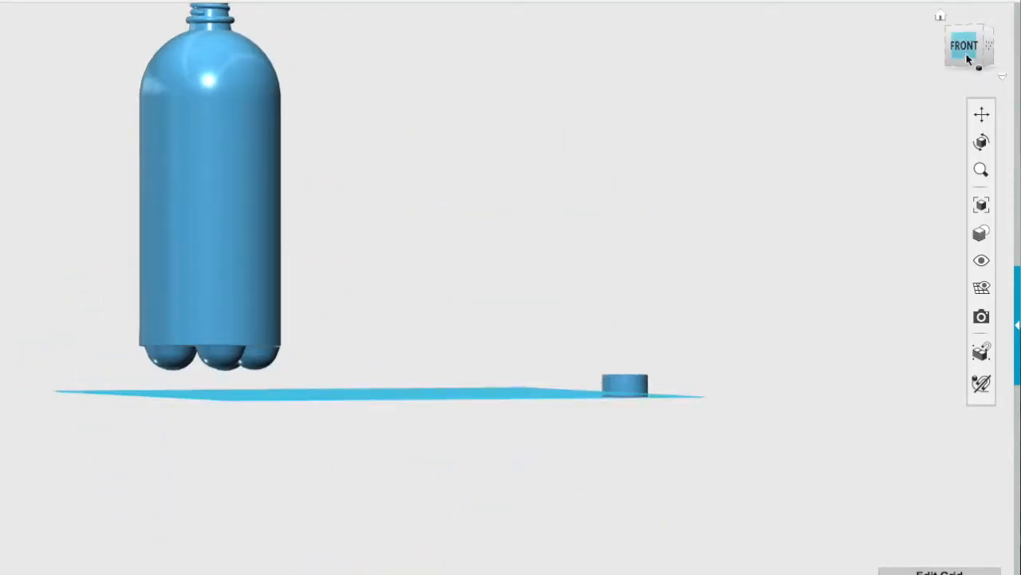
# - Move the screw cap from the grid up to just above the bottle's neck in the front view
pyautogui.click(970, 59)
pyautogui.click(983, 115)
pyautogui.moveTo(361, 218); pyautogui.dragTo(358, 344)
pyautogui.moveTo(559, 507); pyautogui.dragTo(194, 89)
pyautogui.click(335, 163)
# - Flip the raised screw cap 180 degrees so its open side faces down
pyautogui.moveTo(336, 163); pyautogui.dragTo(199, 159, button='right')
pyautogui.click(519, 63)
pyautogui.click(371, 570)
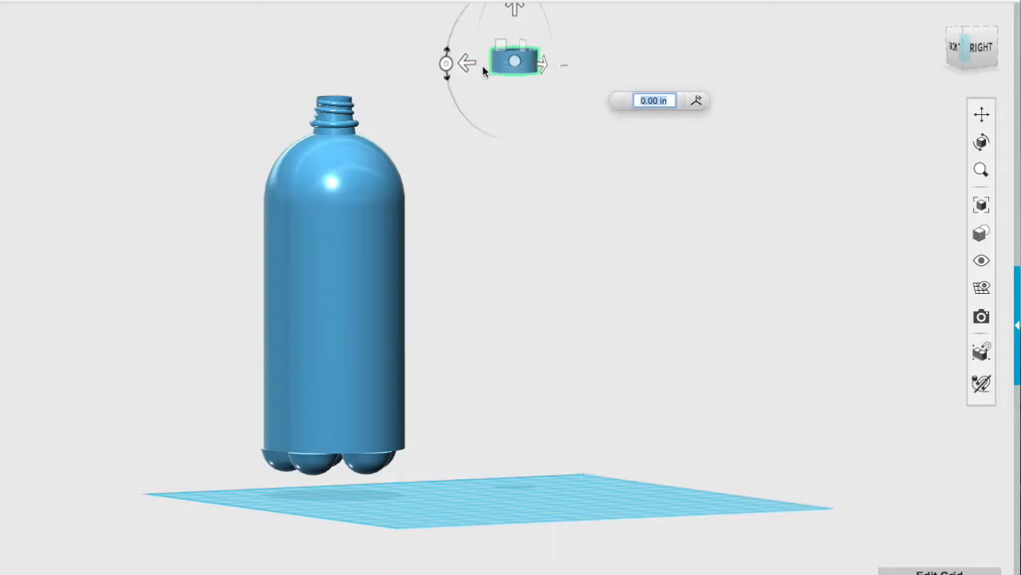
pyautogui.moveTo(565, 56); pyautogui.dragTo(608, 53, button='right')
pyautogui.write('180')
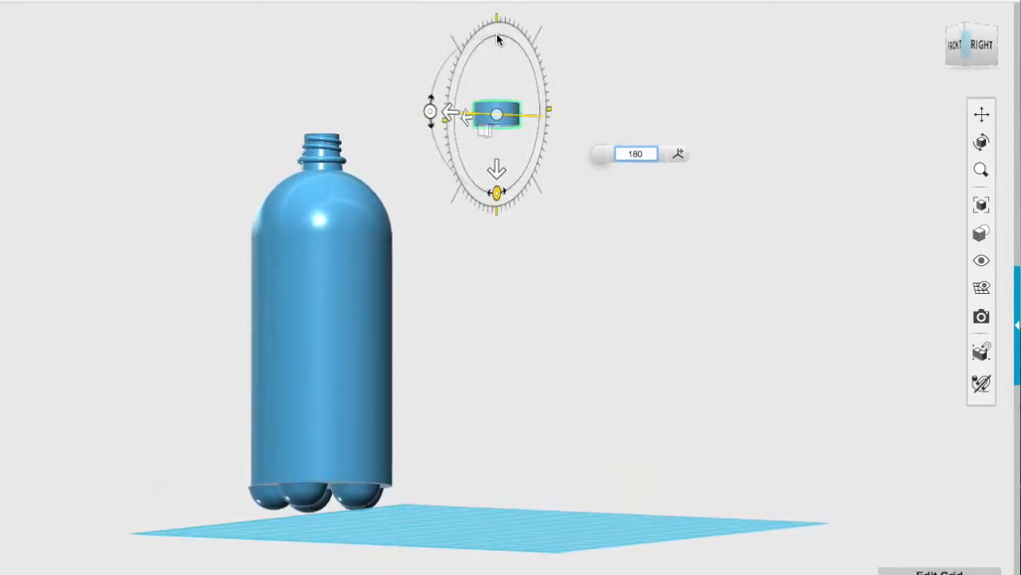
# - Shift the cap horizontally until it is centred over the bottle's neck, checking the alignment from the back
pyautogui.moveTo(613, 189); pyautogui.dragTo(554, 185, button='right')
pyautogui.moveTo(666, 78); pyautogui.dragTo(455, 71)
pyautogui.moveTo(586, 62); pyautogui.dragTo(416, 57, button='right')
pyautogui.moveTo(598, 92); pyautogui.dragTo(624, 114, button='right')
pyautogui.moveTo(827, 90); pyautogui.dragTo(823, 90)
pyautogui.click(696, 147)
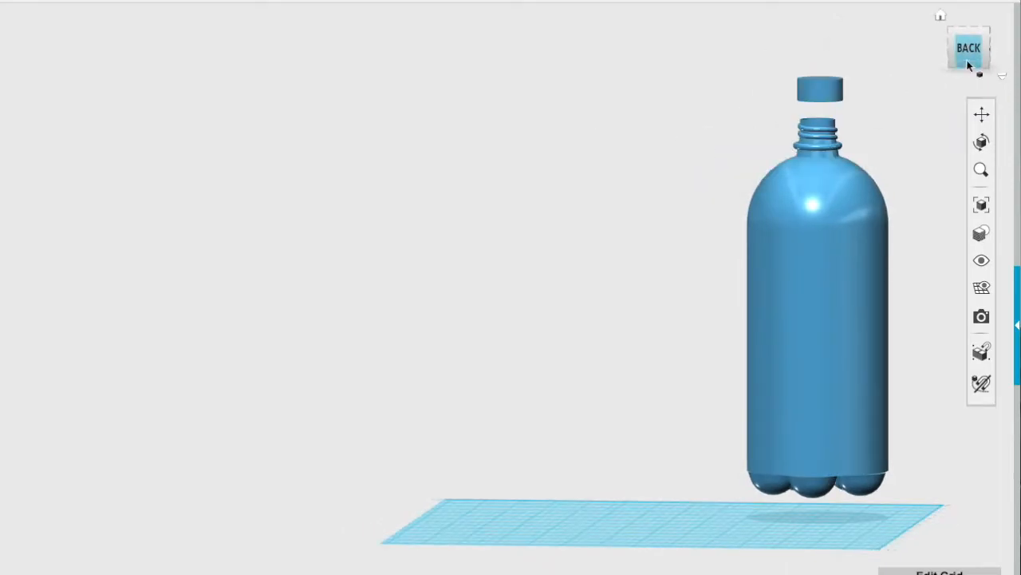
pyautogui.click(969, 48)
pyautogui.click(982, 204)
# - Tilt the cap above the neck in different directions, by about -110 degrees and about 85 degrees
pyautogui.moveTo(690, 156); pyautogui.dragTo(695, 136, button='right')
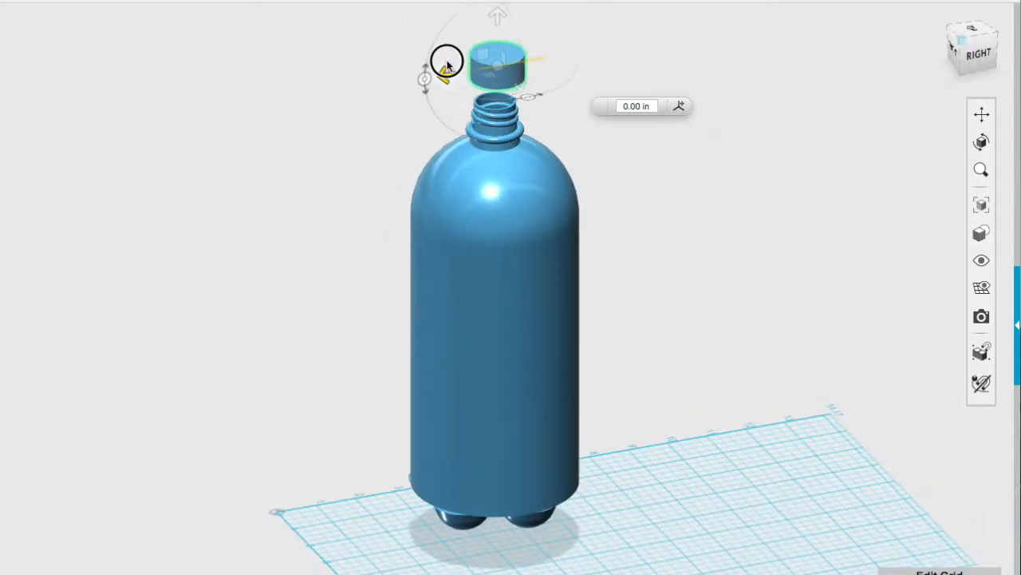
pyautogui.moveTo(449, 61); pyautogui.dragTo(511, 22)
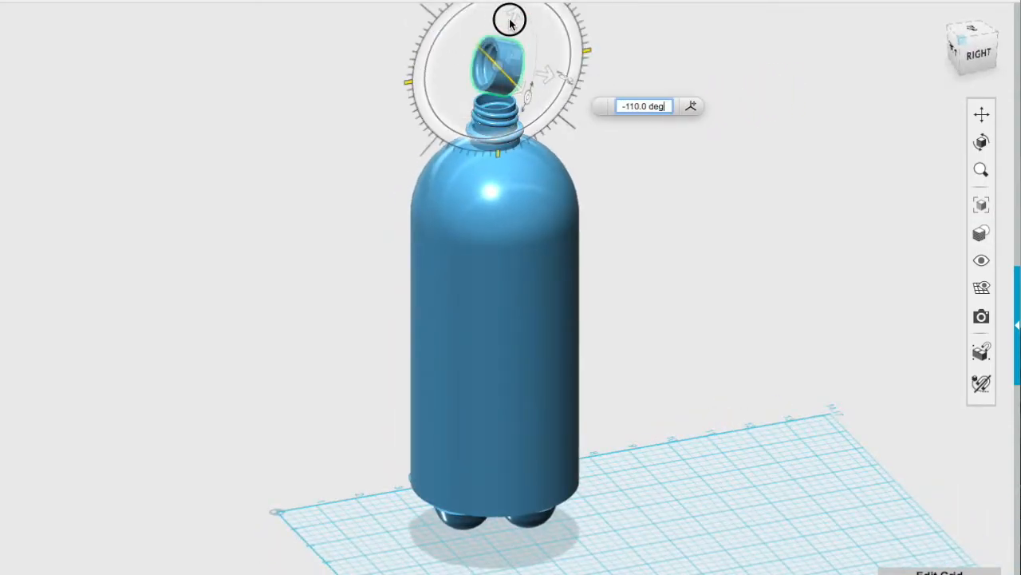
pyautogui.moveTo(334, 221); pyautogui.dragTo(490, 199, button='right')
pyautogui.moveTo(537, 60); pyautogui.dragTo(525, 106)
pyautogui.moveTo(427, 54); pyautogui.dragTo(441, 32)
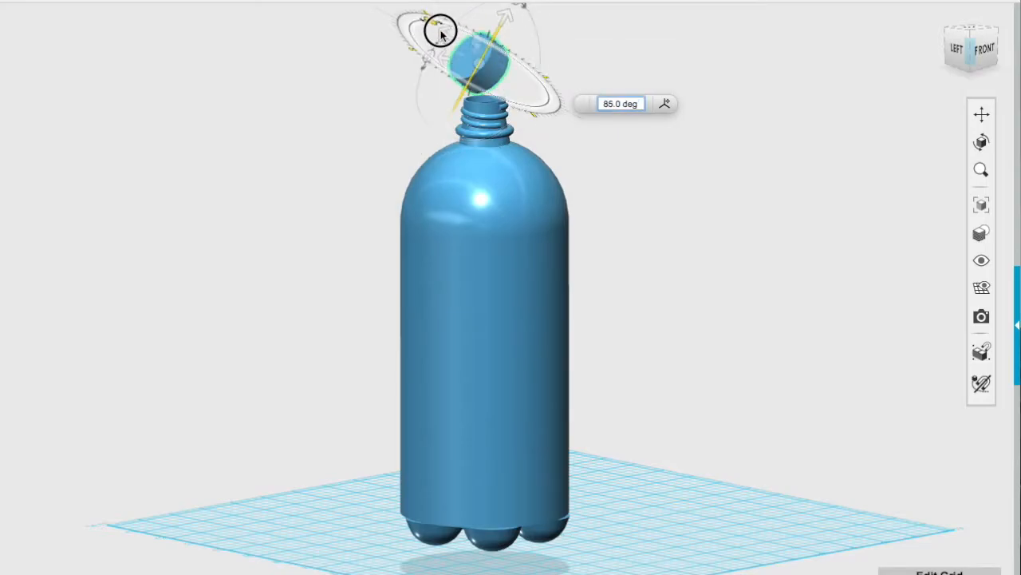
# - Rotate the tilted cap back upright and lower it onto the bottle's threaded neck
pyautogui.moveTo(646, 31); pyautogui.dragTo(644, 89, button='right')
pyautogui.moveTo(530, 44); pyautogui.dragTo(534, 48)
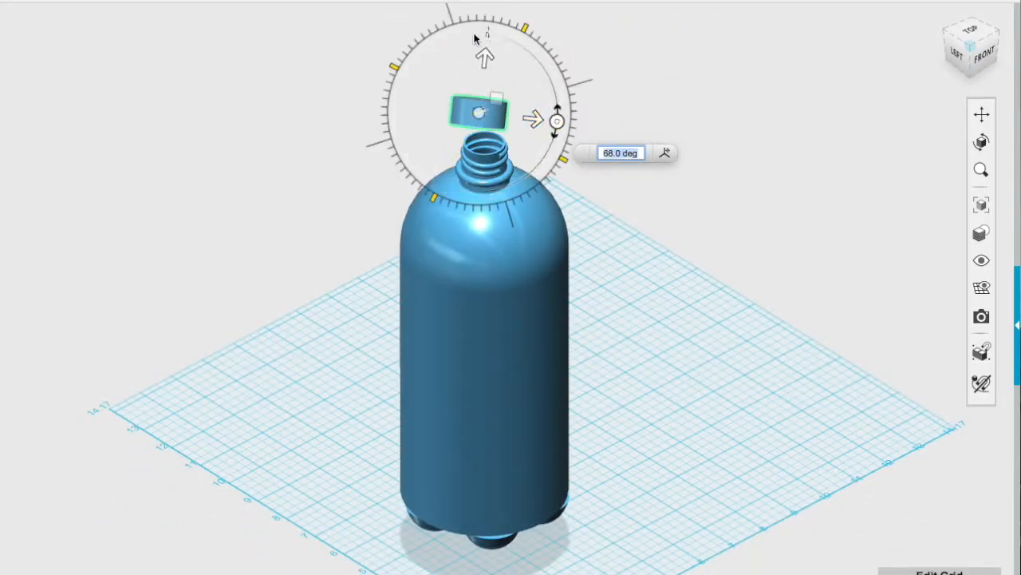
pyautogui.moveTo(630, 67); pyautogui.dragTo(563, 49, button='right')
pyautogui.moveTo(514, 27); pyautogui.dragTo(476, 19)
pyautogui.moveTo(595, 259); pyautogui.dragTo(590, 200, button='right')
pyautogui.moveTo(474, 54); pyautogui.dragTo(477, 101)
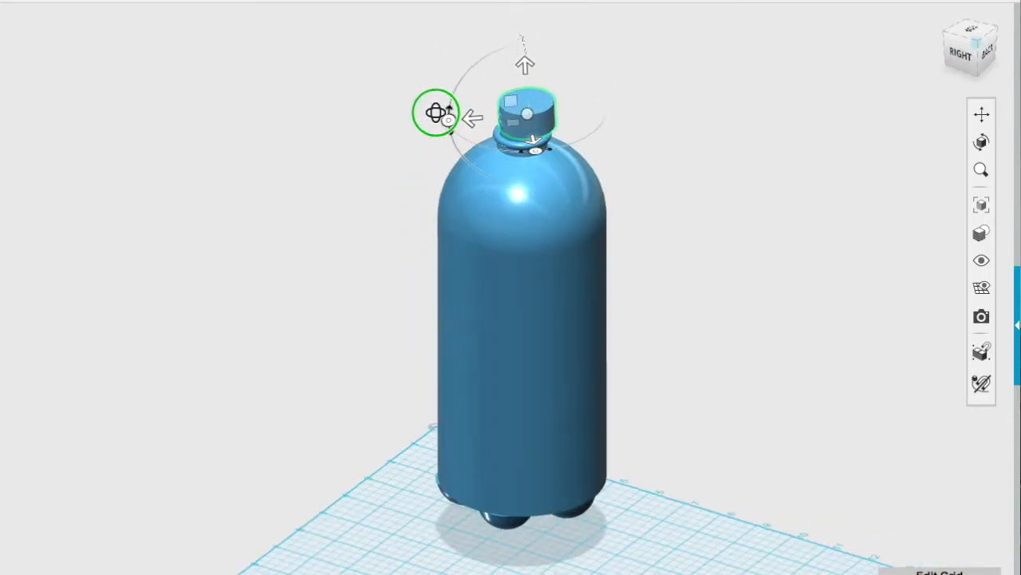